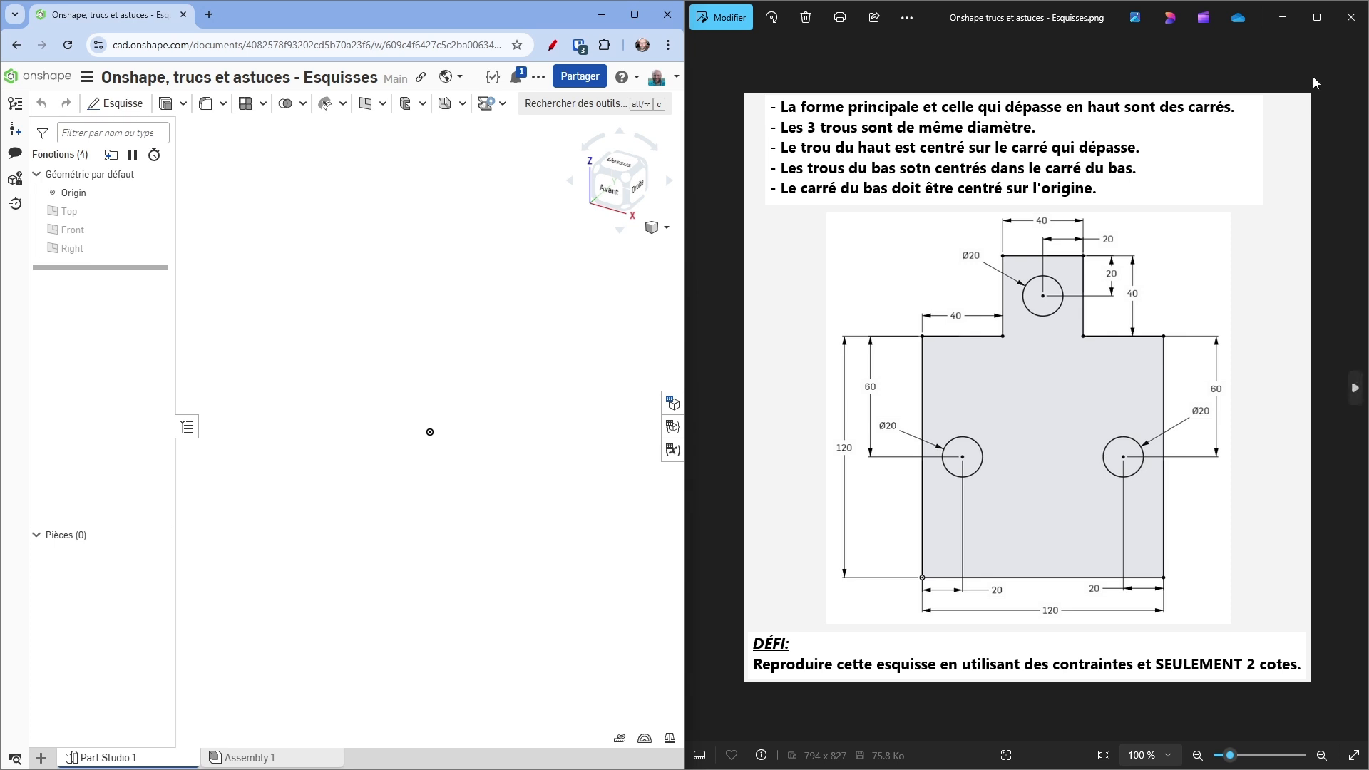
# Step: Import the image Onshape trucs et astuces - Esquisses.png into the document and open it there
pyautogui.click(1283, 16)
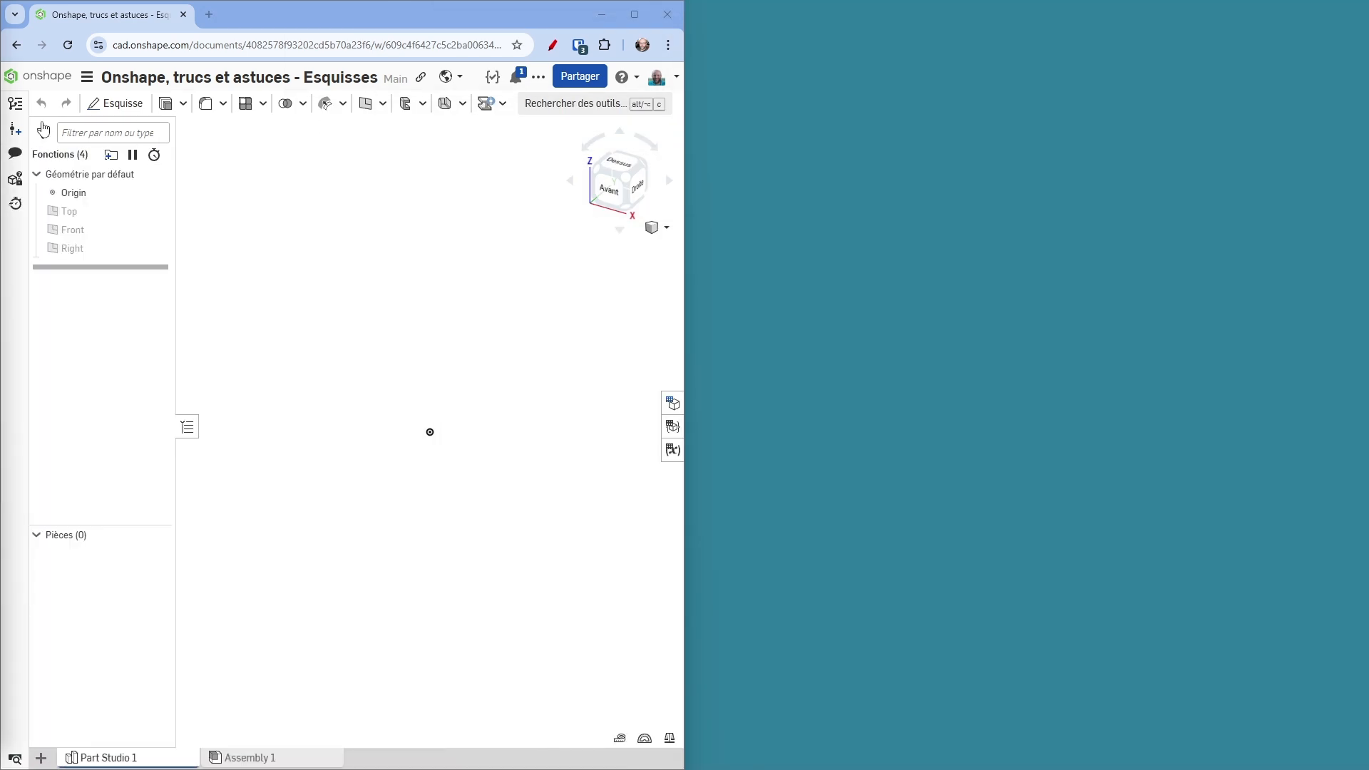
pyautogui.doubleClick(454, 22)
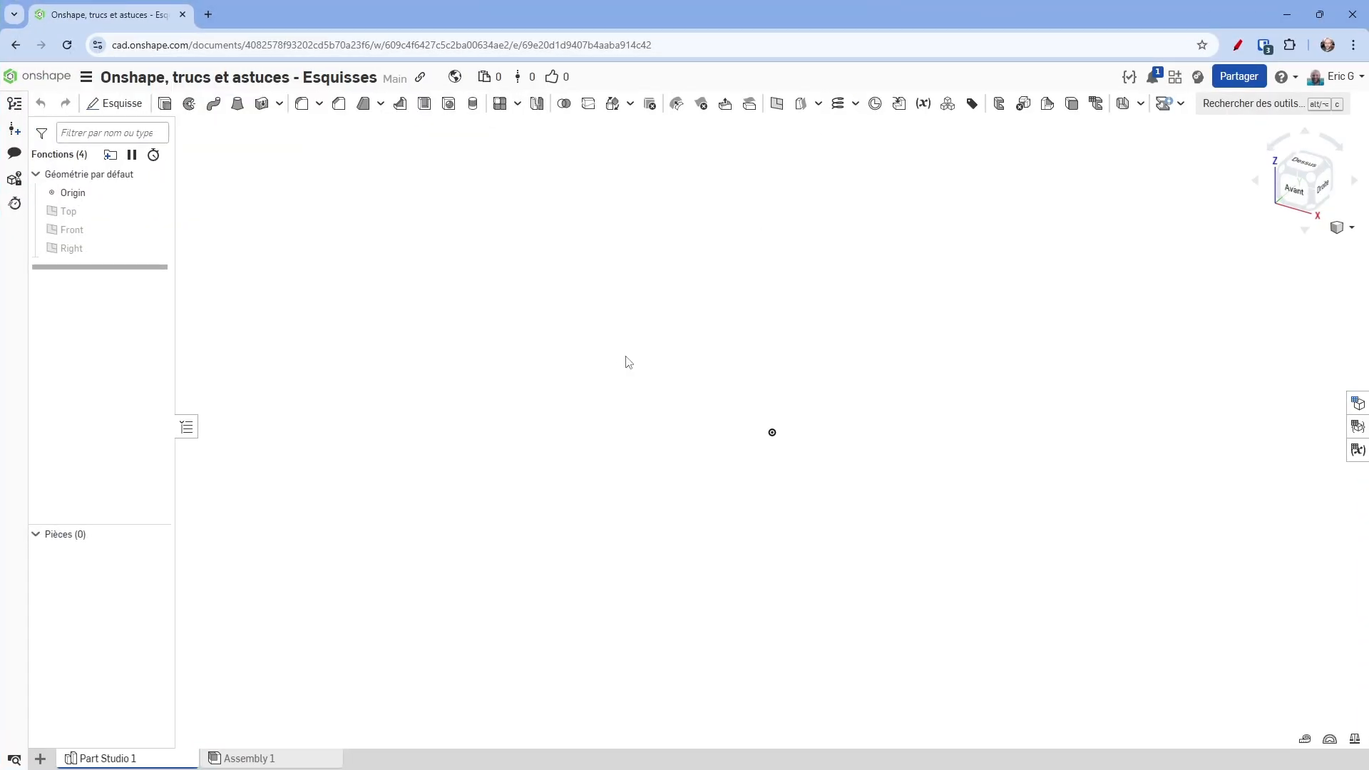
pyautogui.click(42, 761)
pyautogui.click(70, 738)
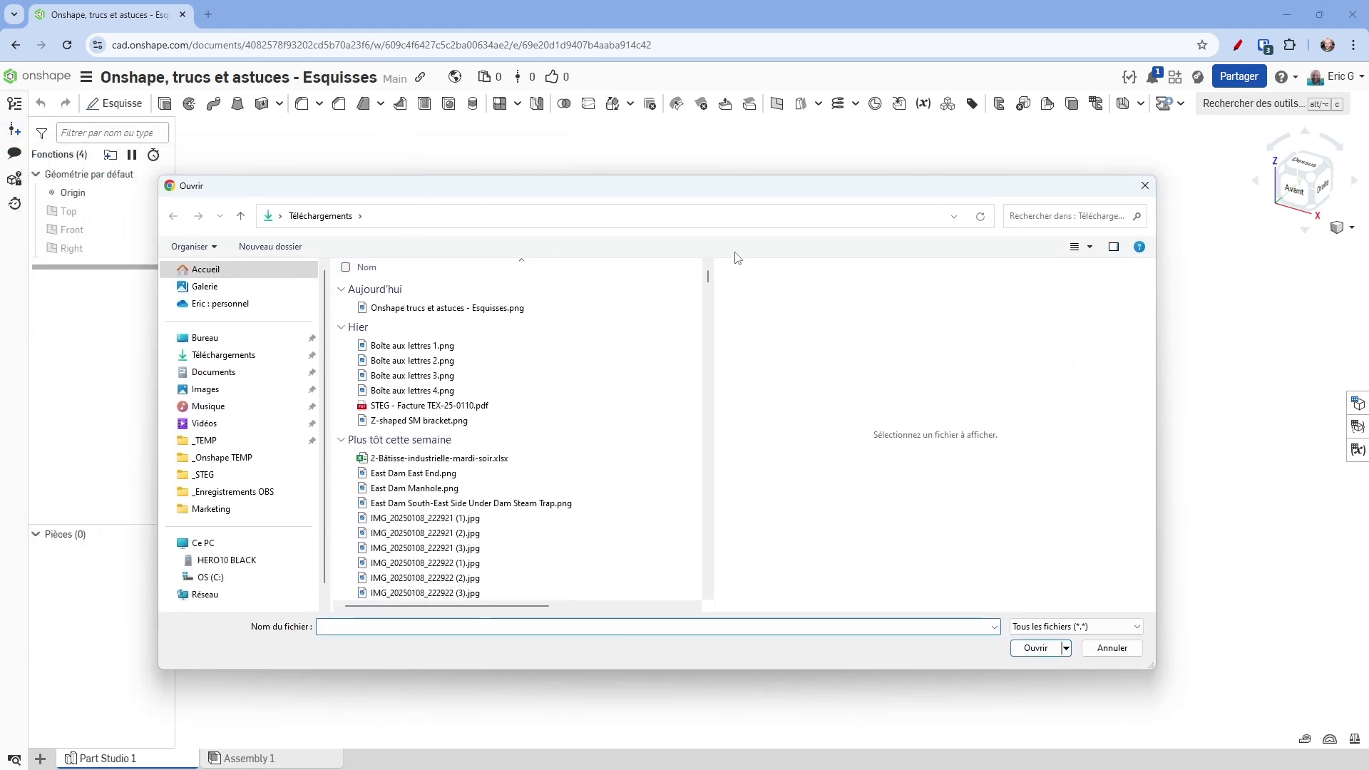
pyautogui.click(438, 309)
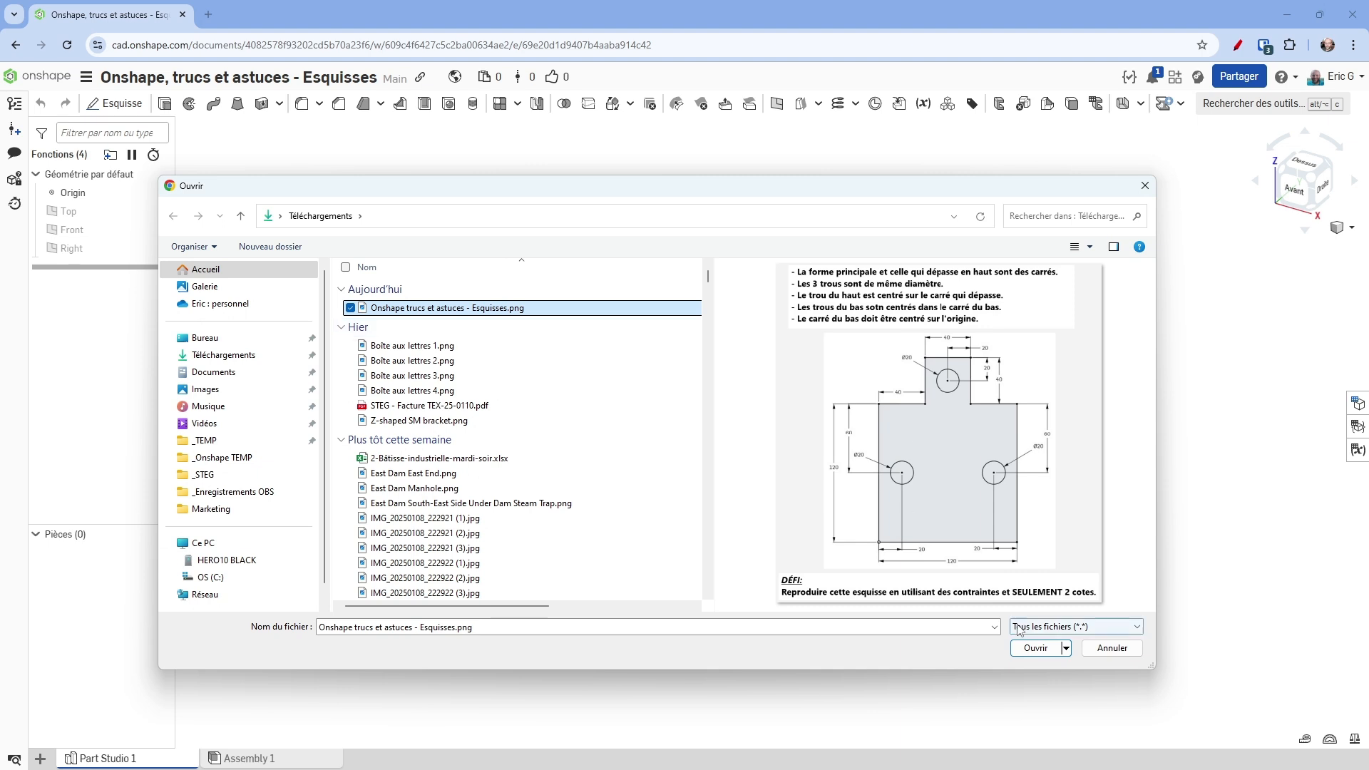
pyautogui.click(1038, 649)
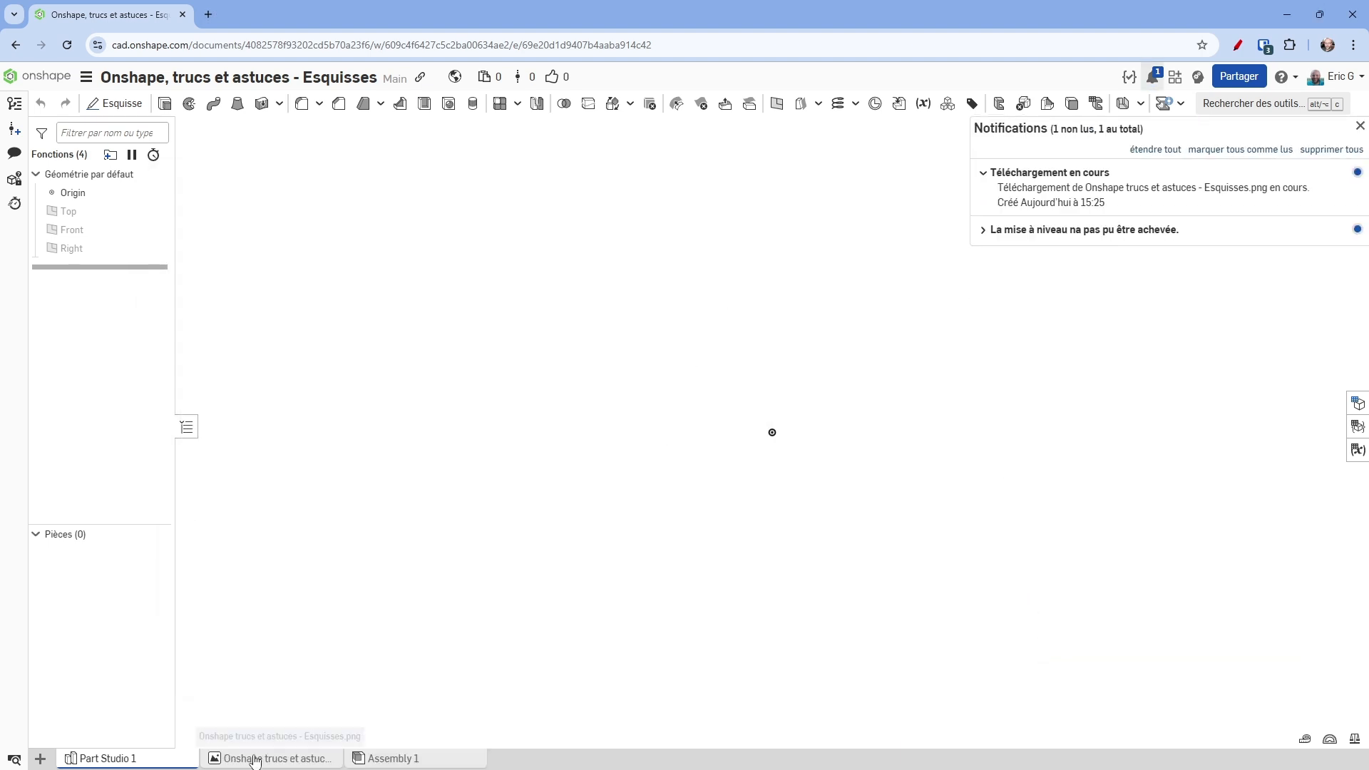
pyautogui.click(266, 759)
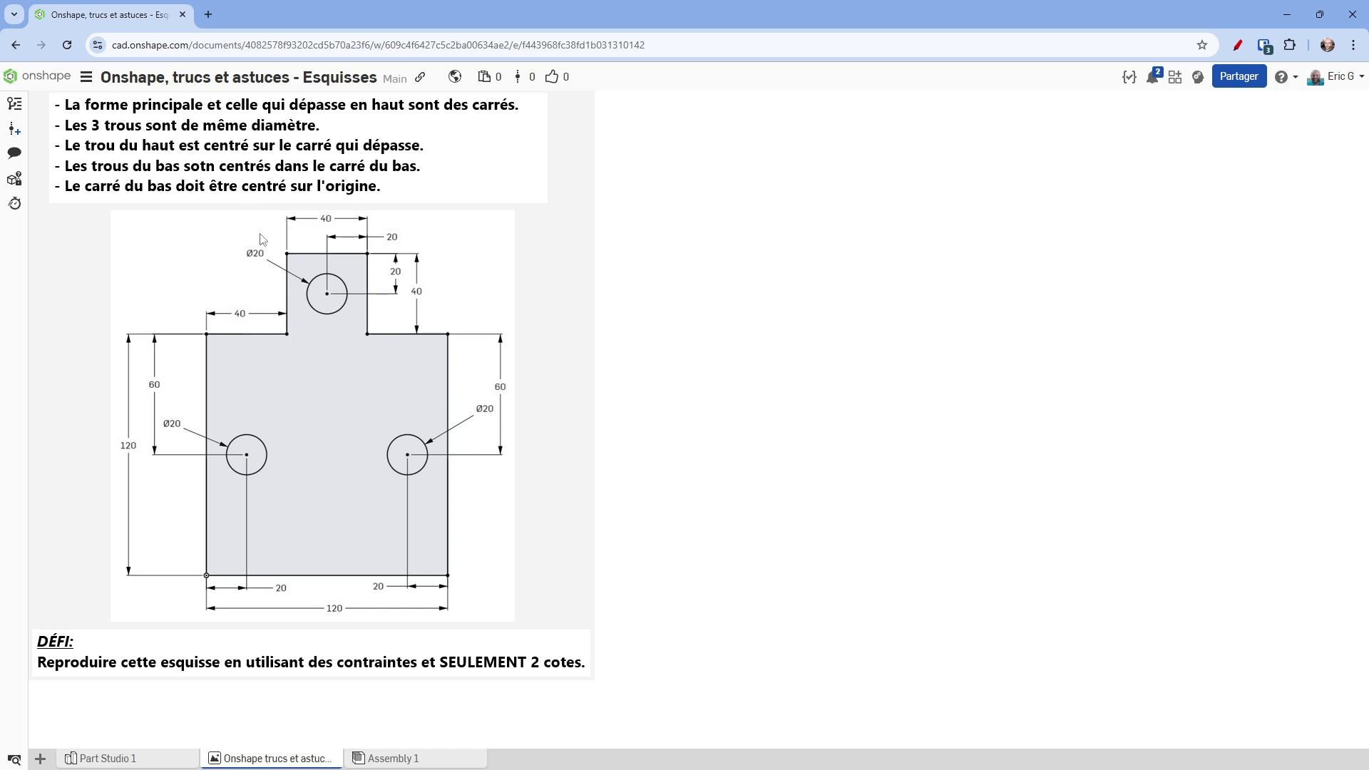
# Step: Duplicate the document's browser tab and arrange two windows side by side, Part Studio 1 in the wider one and the reference image in the other
pyautogui.rightClick(109, 17)
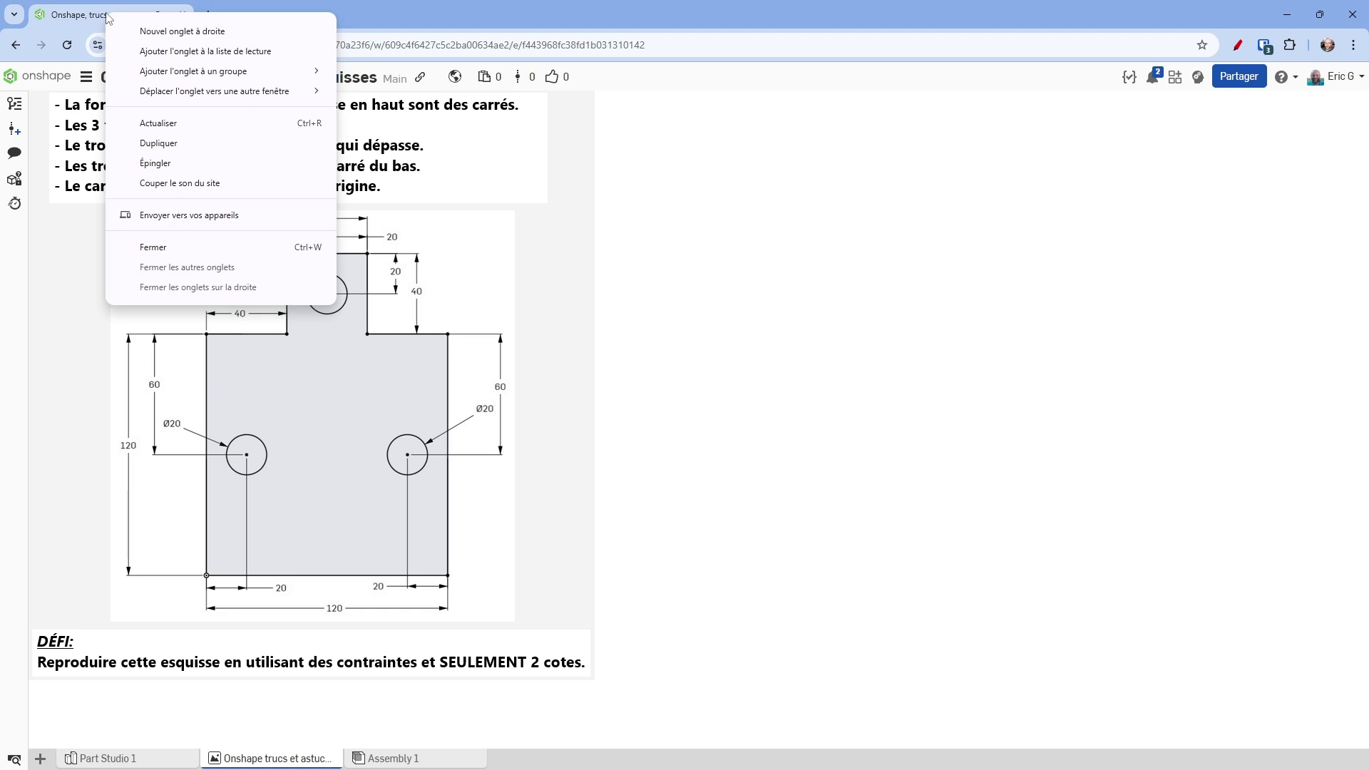
pyautogui.click(150, 144)
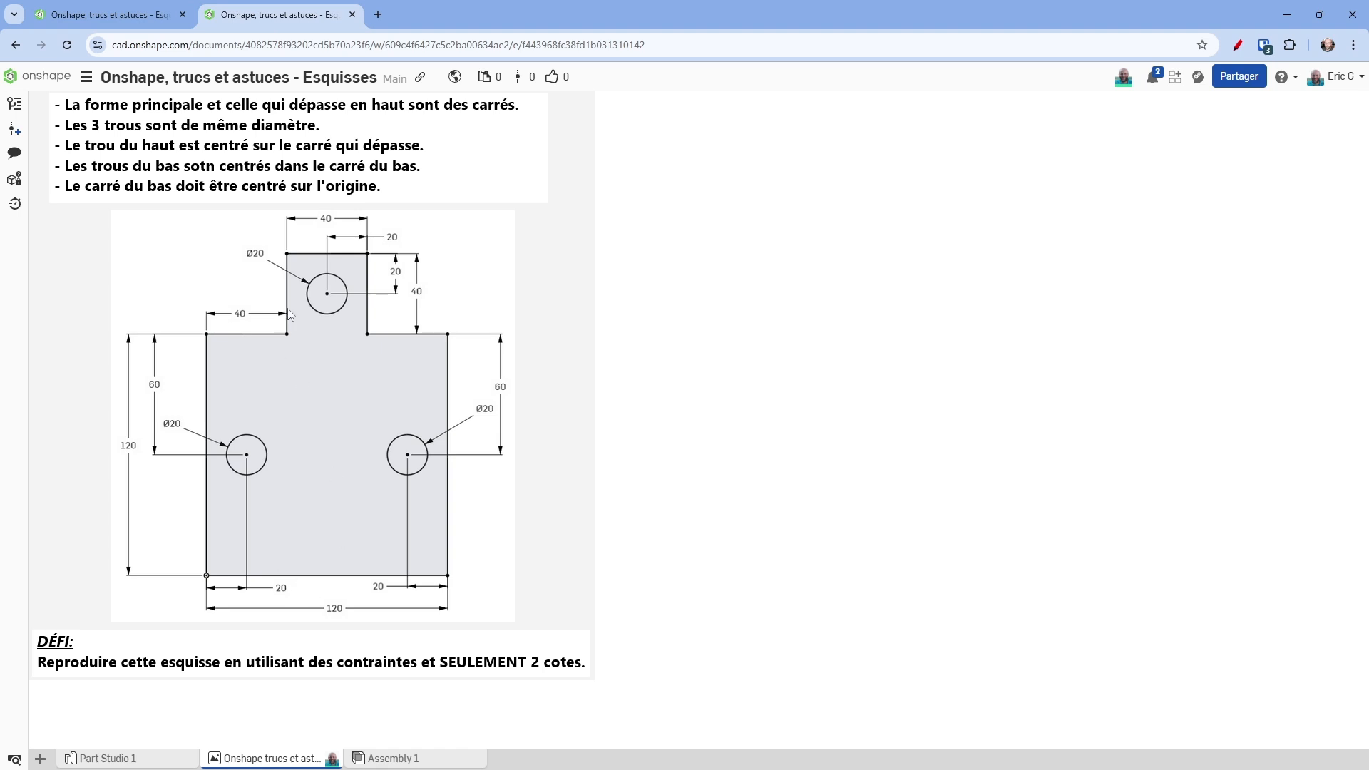
pyautogui.click(106, 17)
pyautogui.click(116, 761)
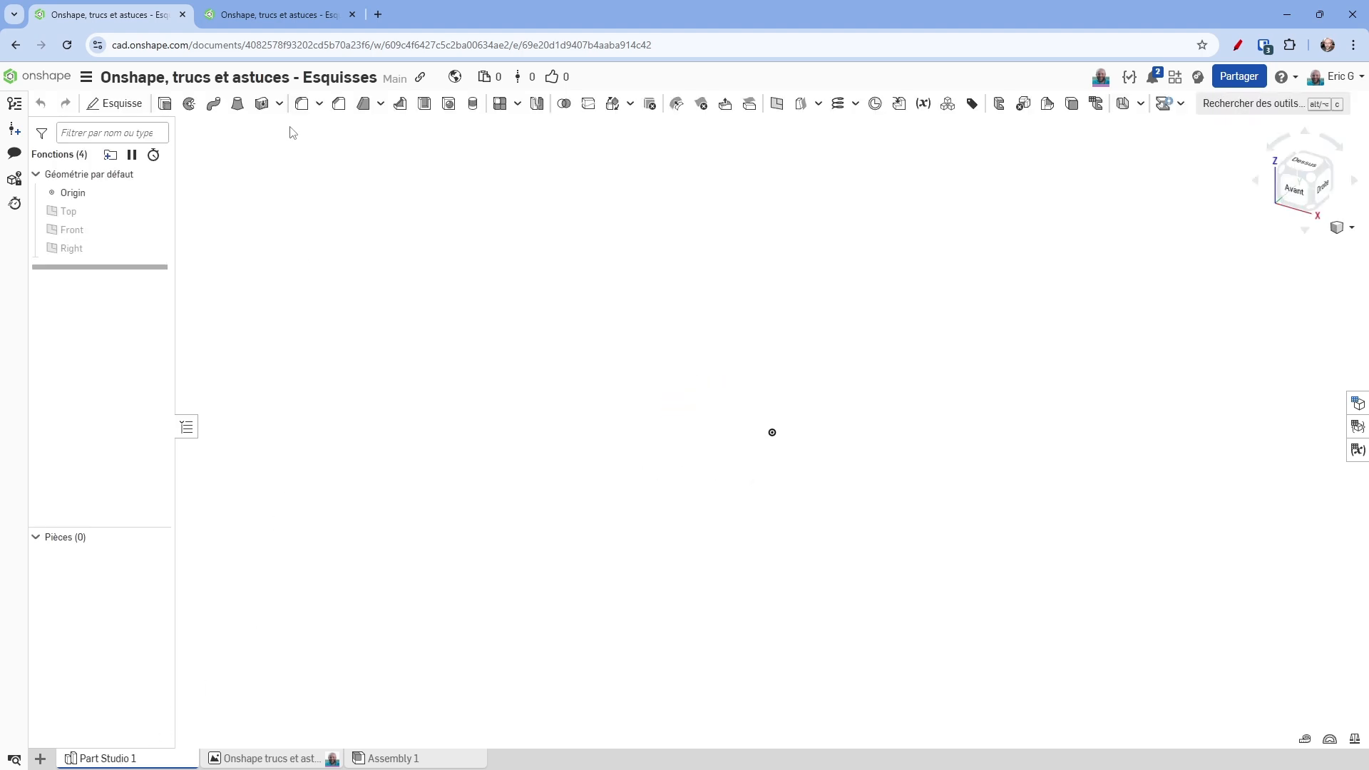
pyautogui.moveTo(263, 20); pyautogui.dragTo(1368, 278)
pyautogui.click(116, 166)
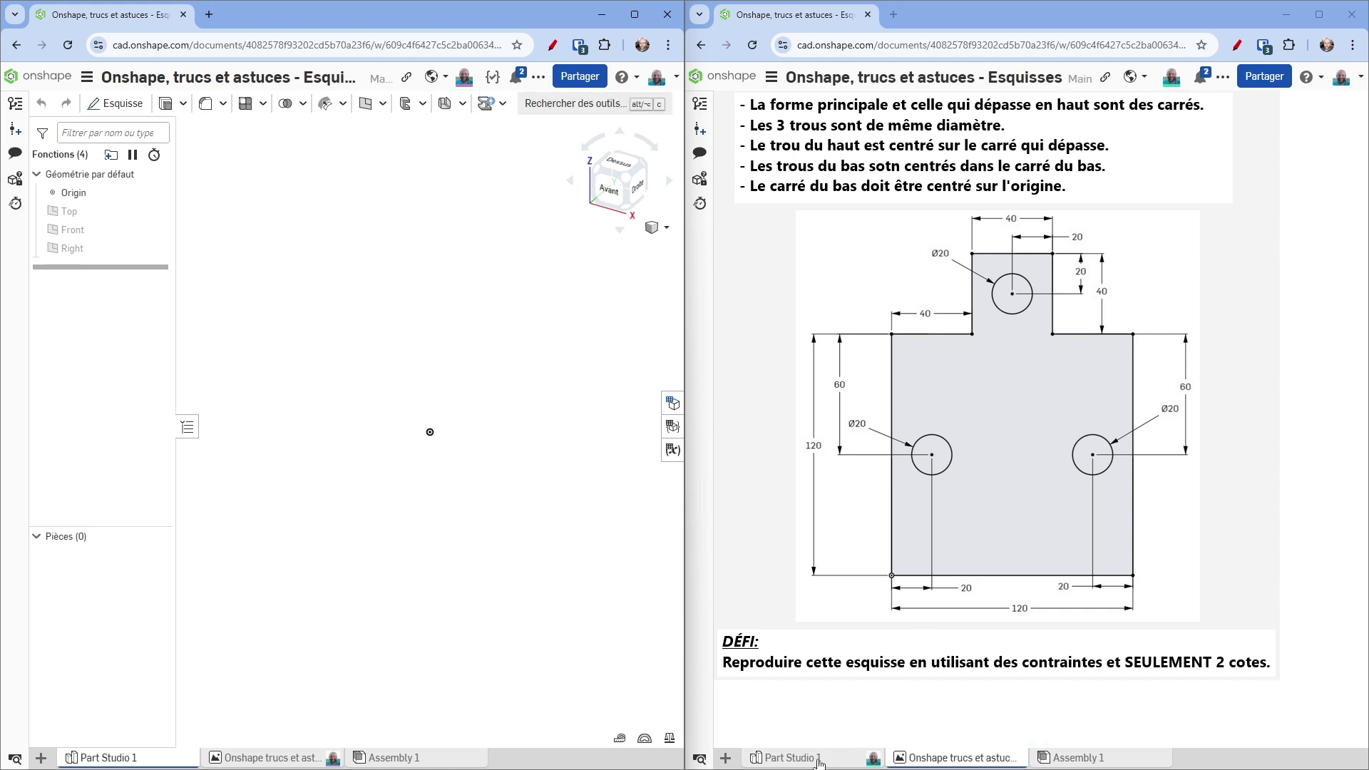
pyautogui.moveTo(829, 763)
pyautogui.moveTo(287, 765)
pyautogui.moveTo(683, 325); pyautogui.dragTo(800, 317)
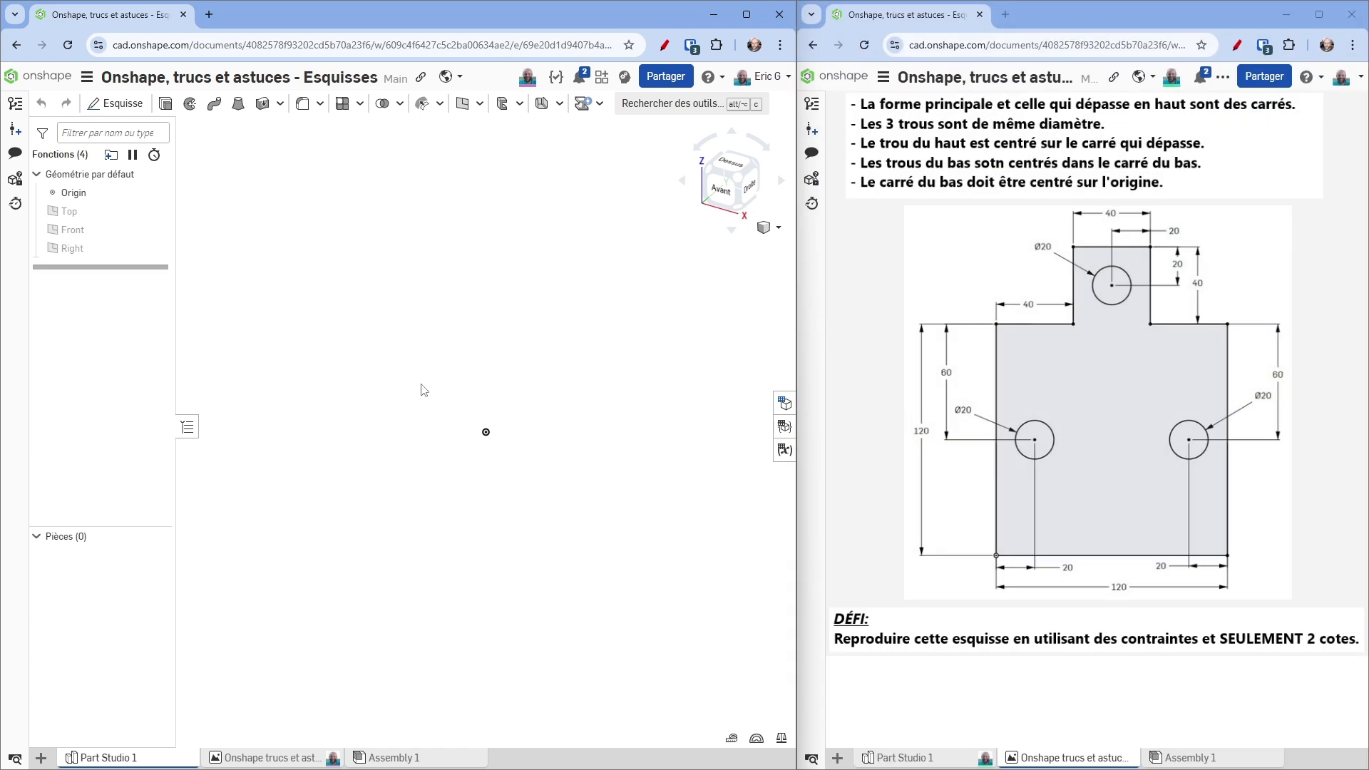
# Step: Start a sketch on the Front plane and view it face-on
pyautogui.click(114, 103)
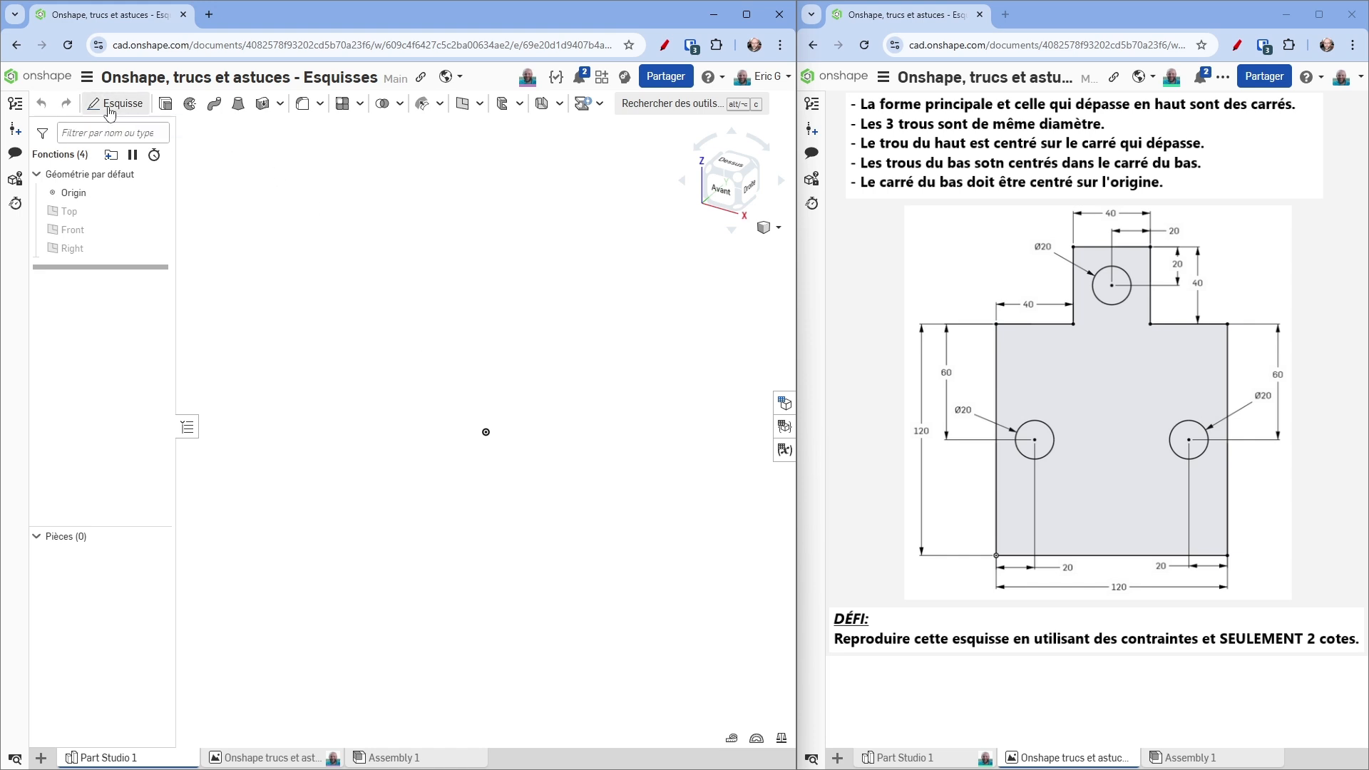
pyautogui.click(111, 234)
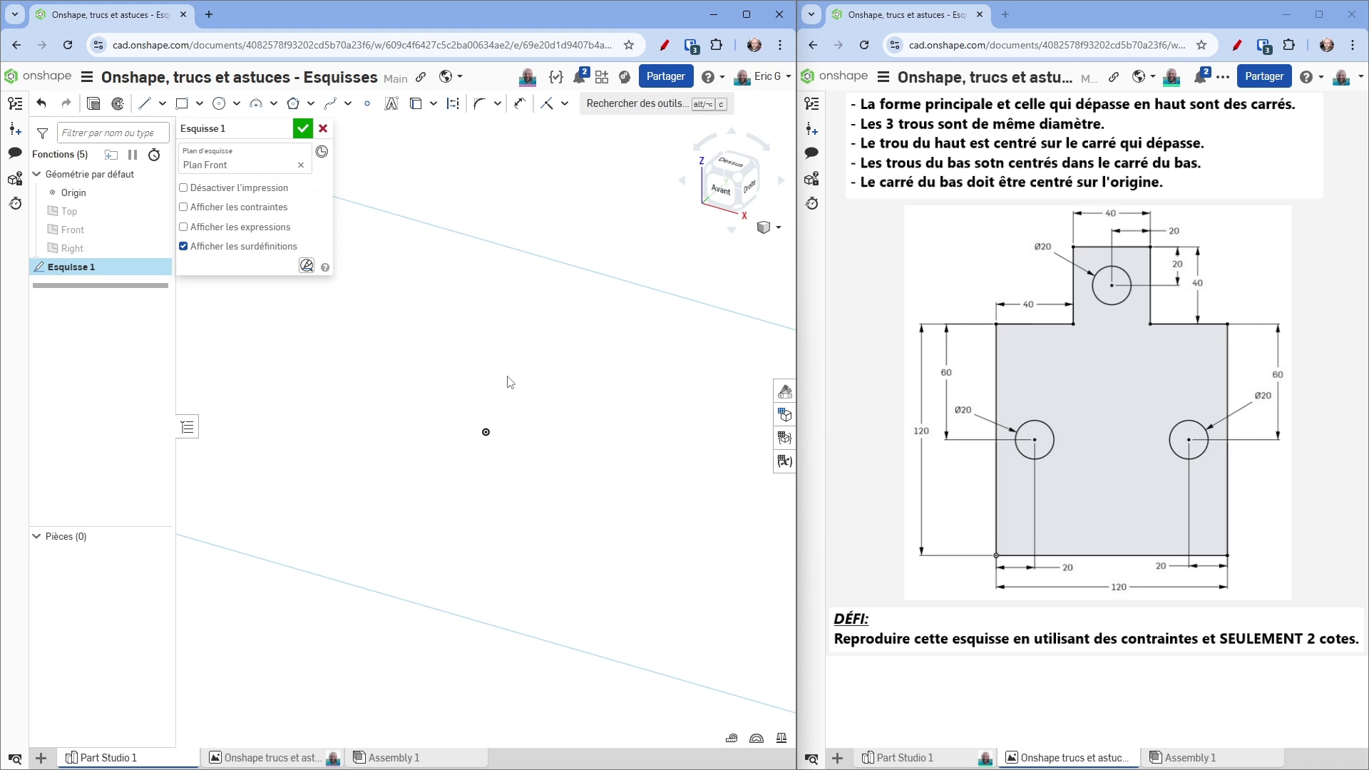
pyautogui.press('n')
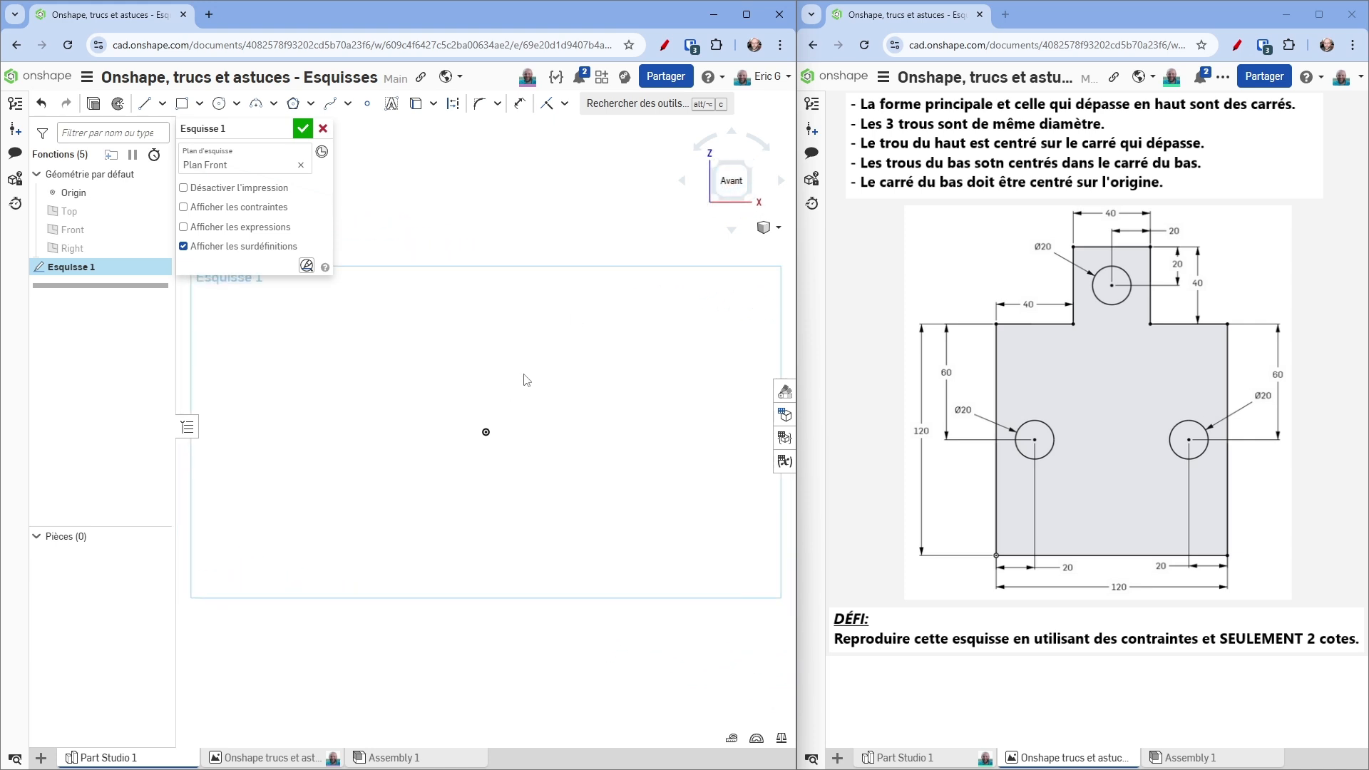
pyautogui.scroll(2, 523, 373)
pyautogui.moveTo(522, 374); pyautogui.dragTo(387, 434, button='middle')
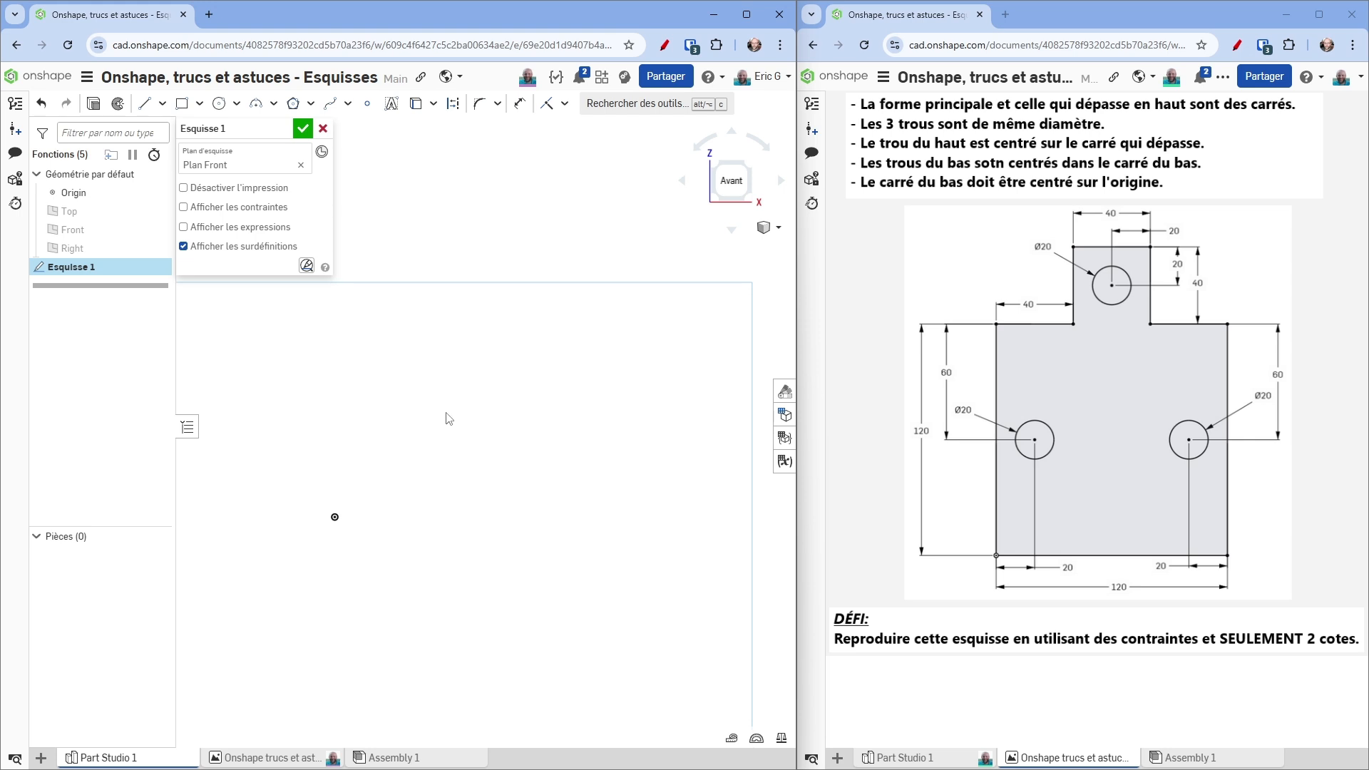
# Step: Sketch a horizontal line about 1.29 mm long starting at the origin as the base of the outline
pyautogui.click(145, 103)
pyautogui.click(335, 517)
pyautogui.scroll(10, 338, 518)
pyautogui.scroll(-5, 417, 505)
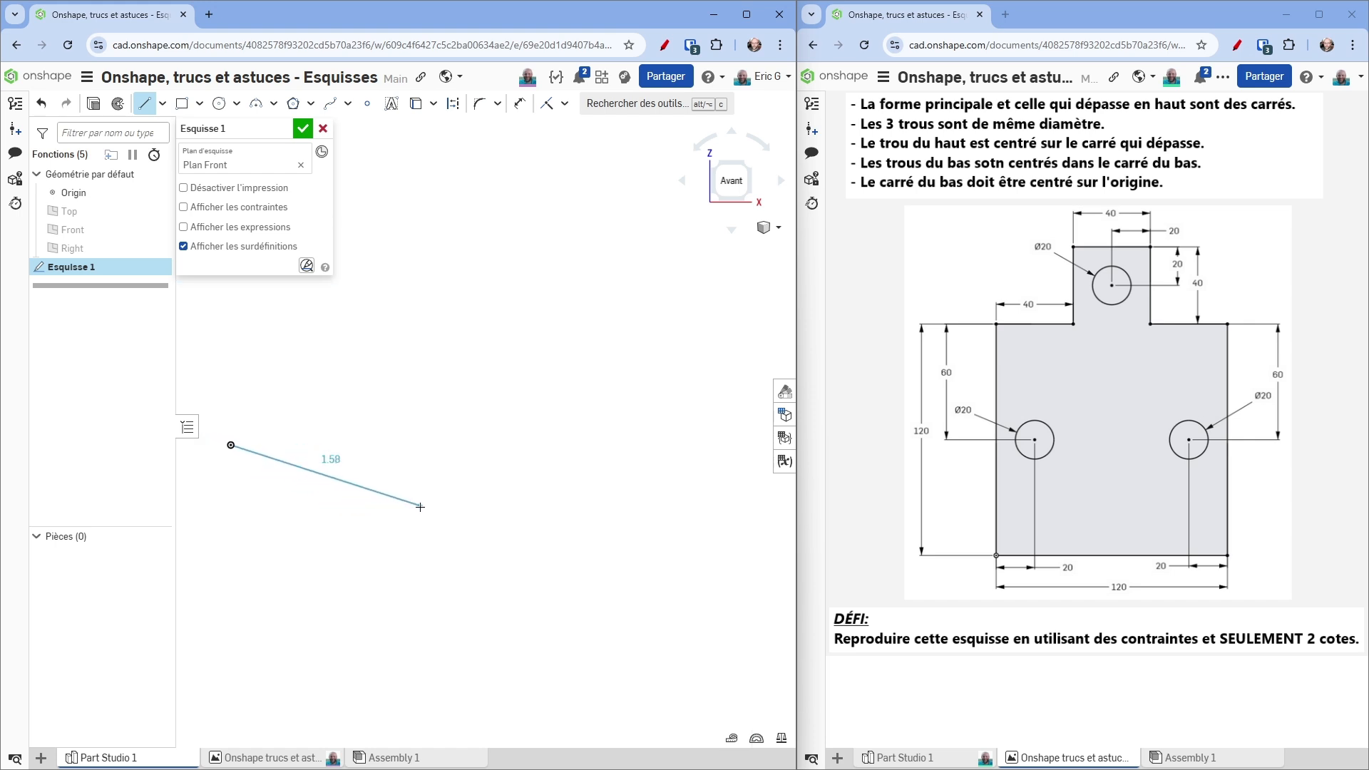
pyautogui.scroll(3, 513, 509)
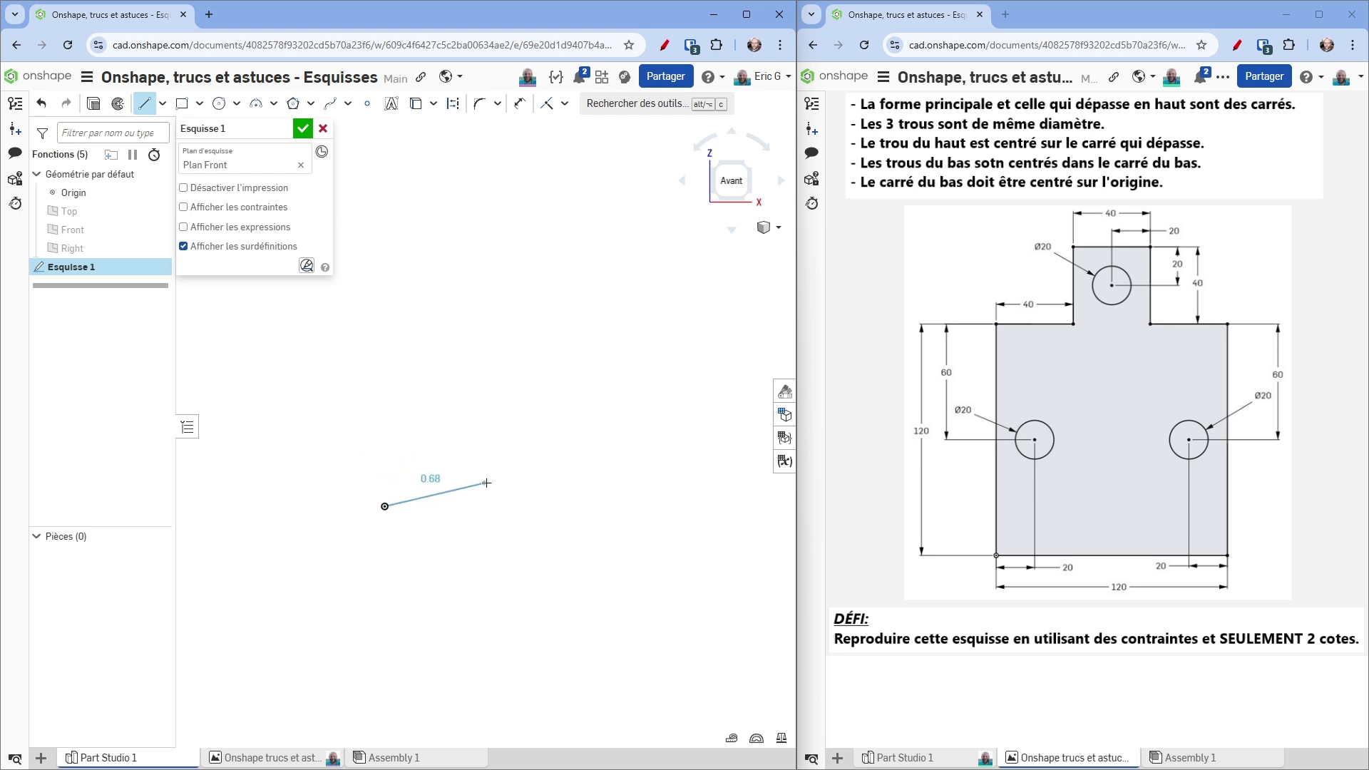
pyautogui.click(578, 506)
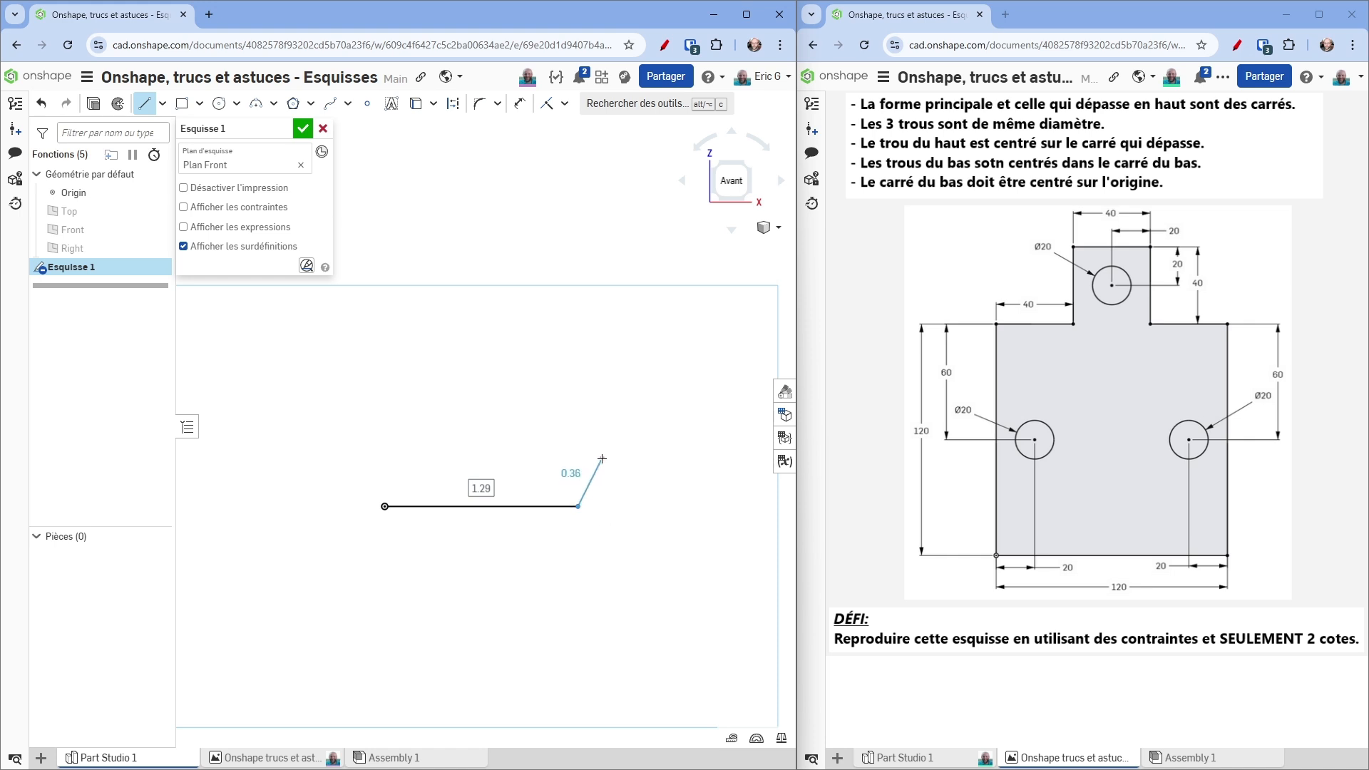
pyautogui.press('Escape')
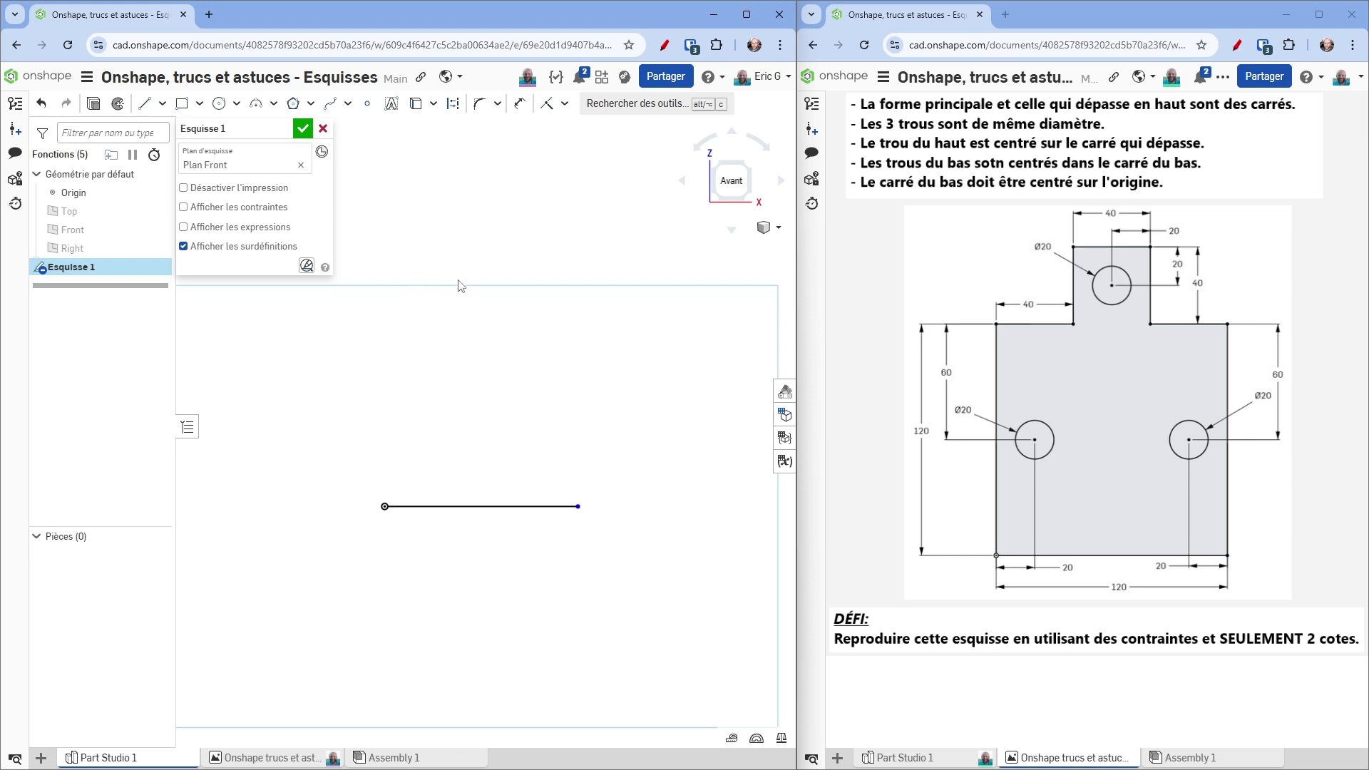
# Step: Check the default length unit in the workspace units settings
pyautogui.click(87, 81)
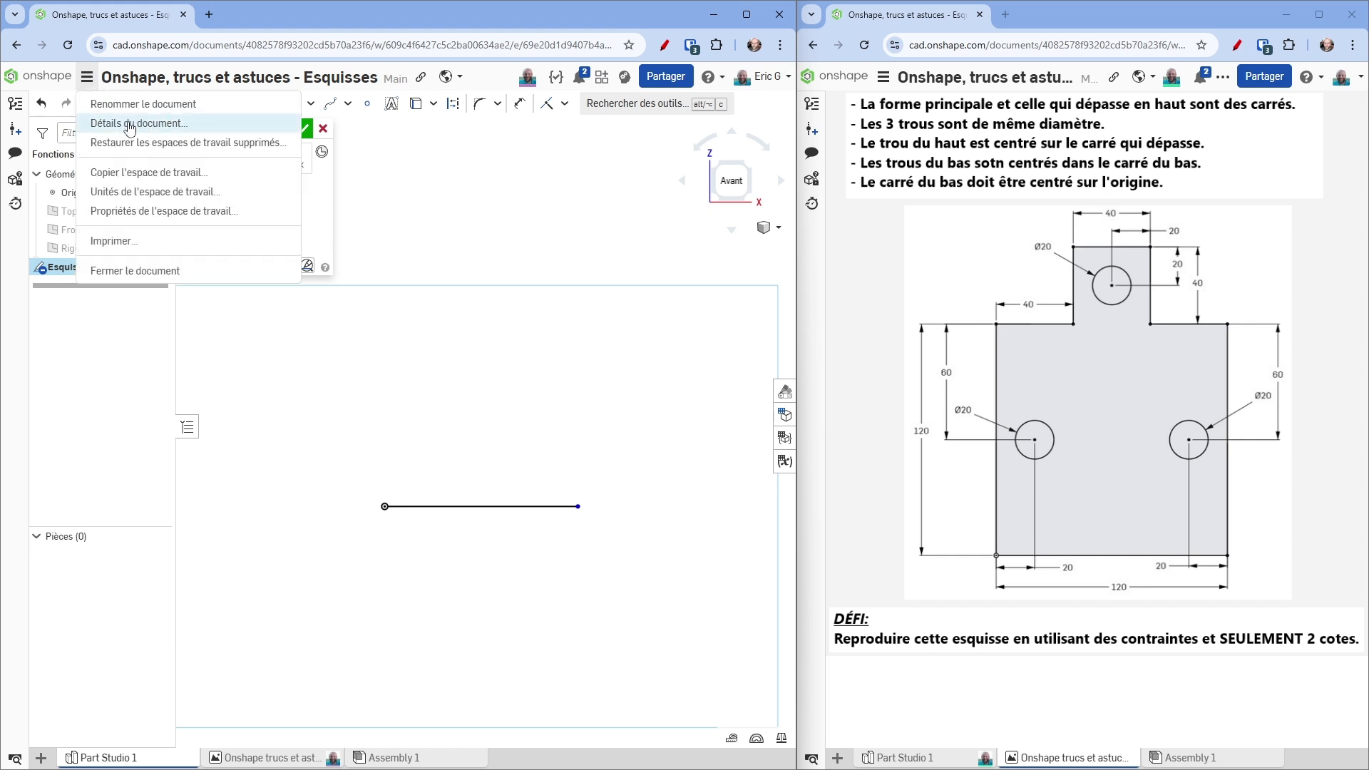
pyautogui.click(135, 199)
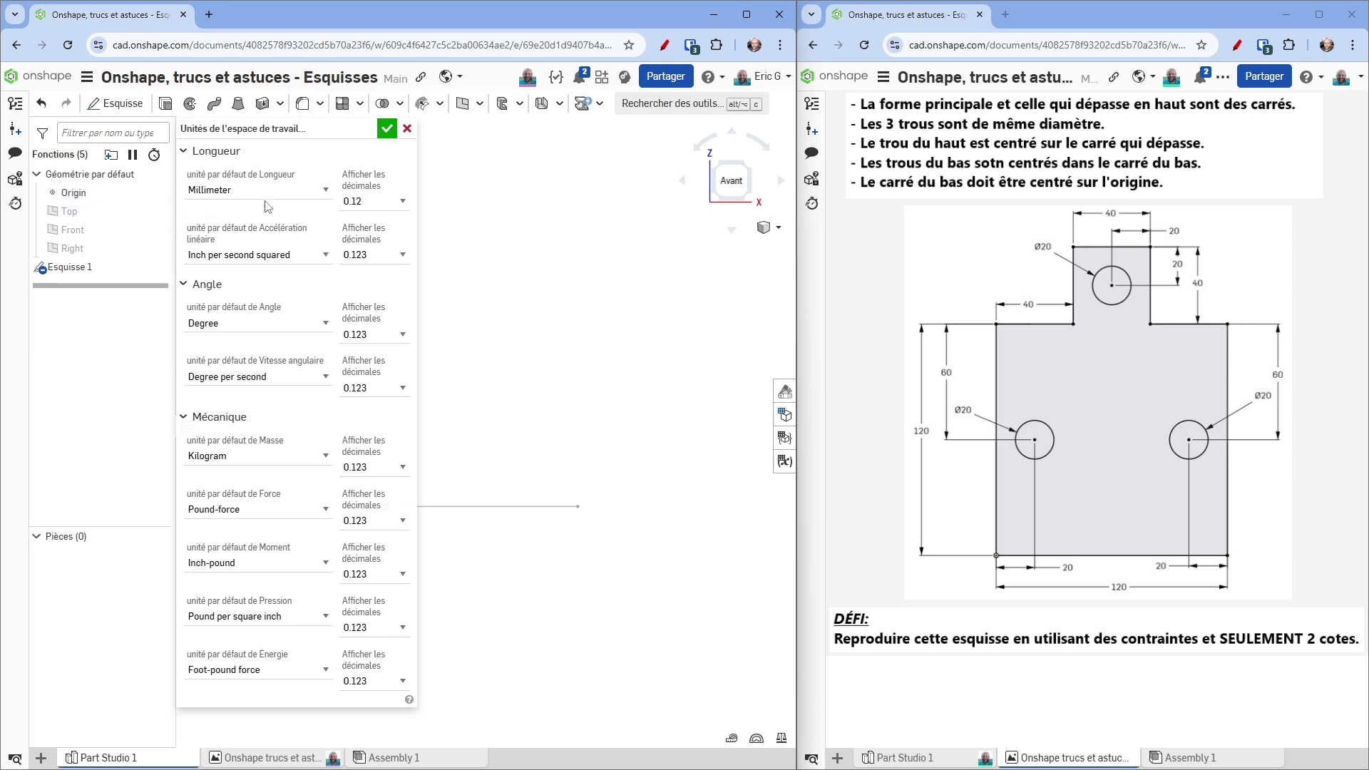
pyautogui.click(386, 130)
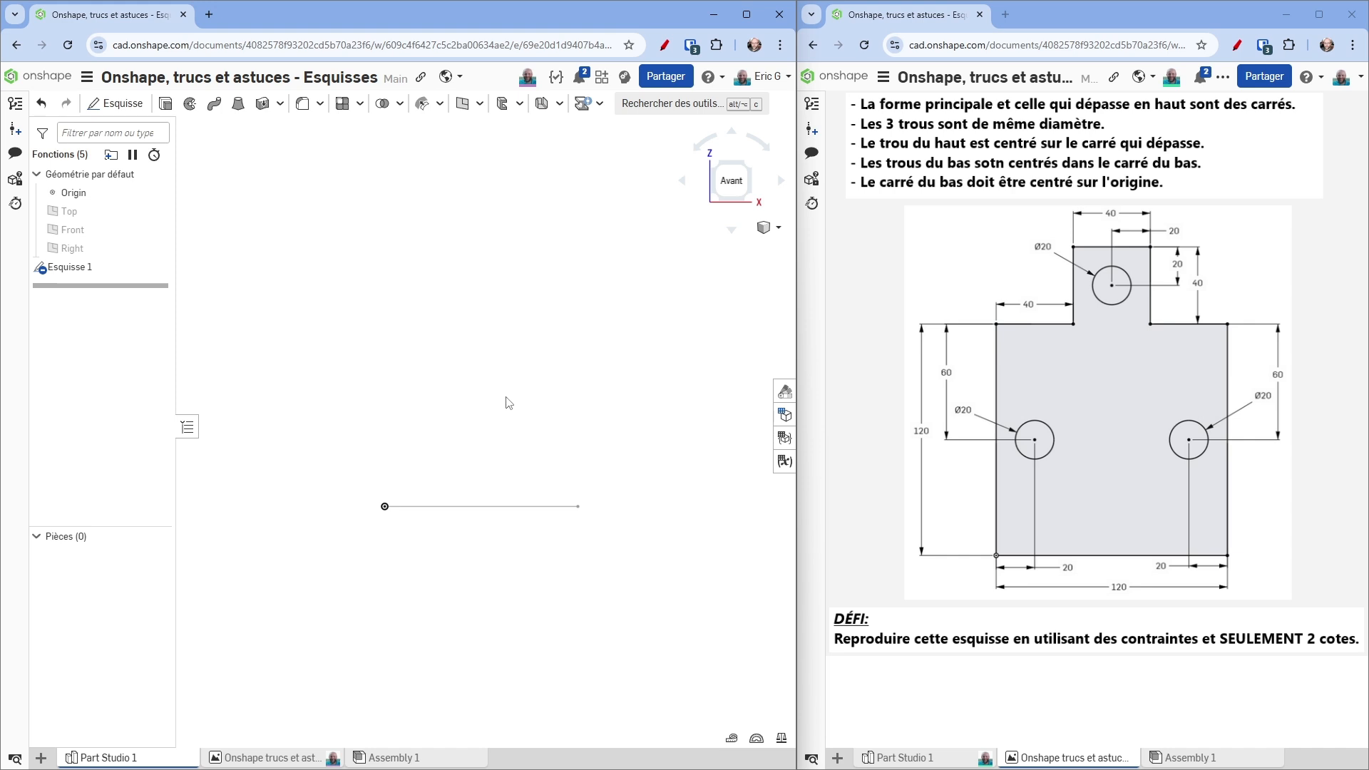
# Step: Reopen Esquisse 1 and close the outline with lines forming a body about 1.12 mm high and an upper tab about 0.48 by 0.43 mm
pyautogui.doubleClick(75, 267)
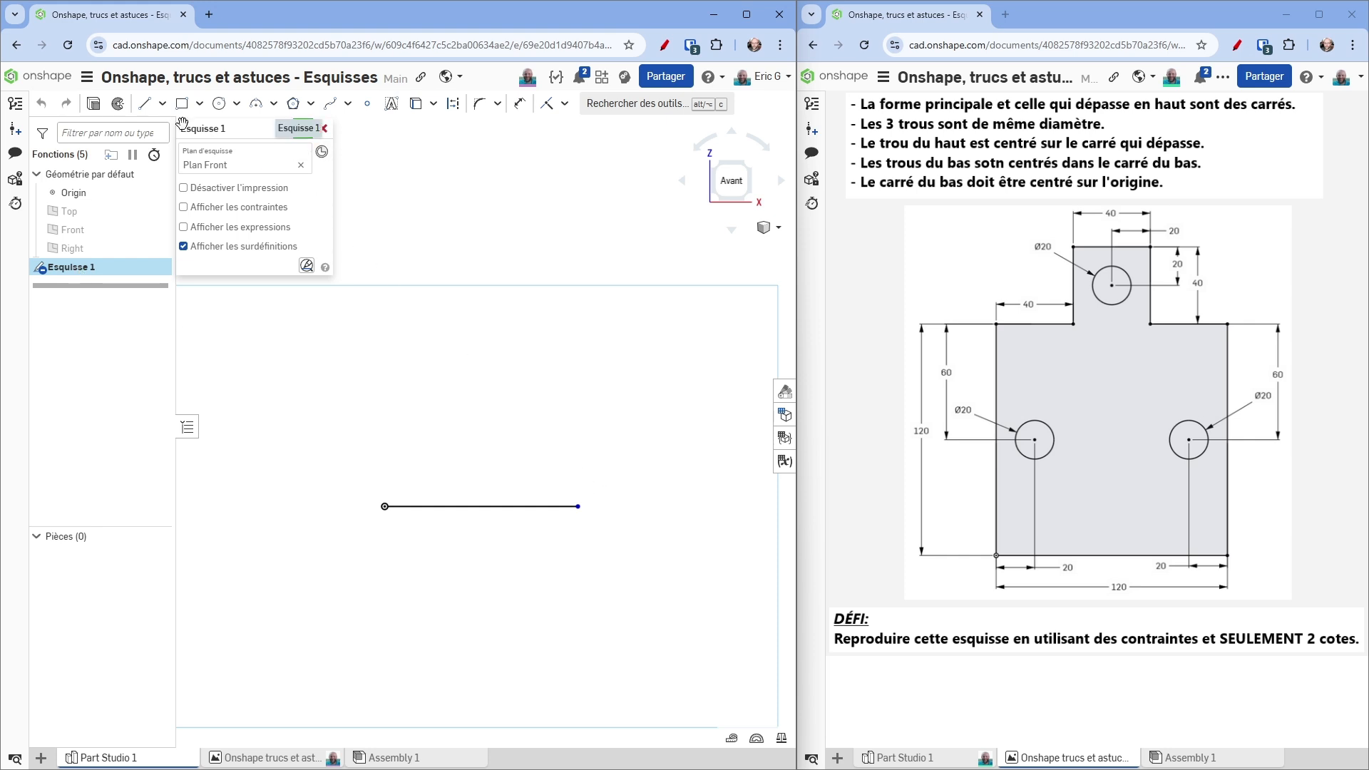
pyautogui.click(146, 105)
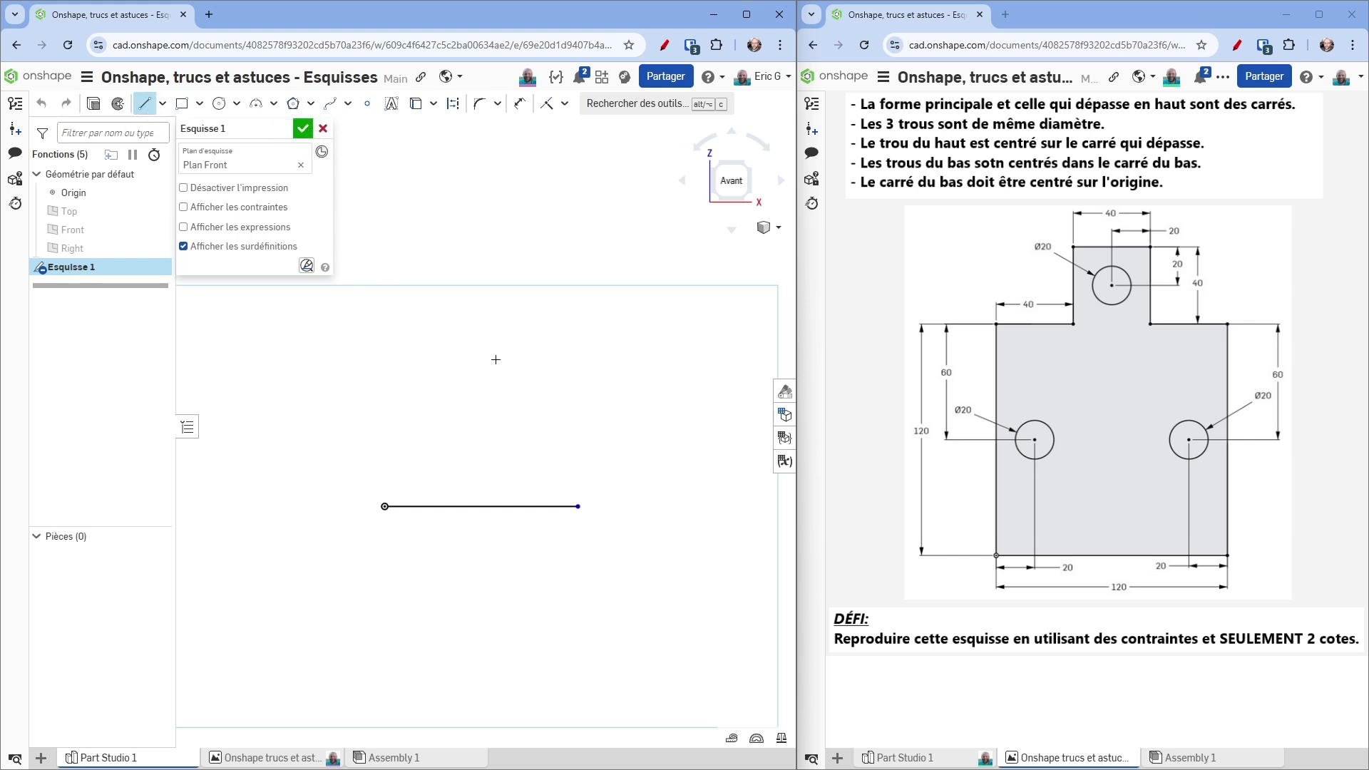
pyautogui.click(579, 506)
pyautogui.click(577, 339)
pyautogui.click(519, 339)
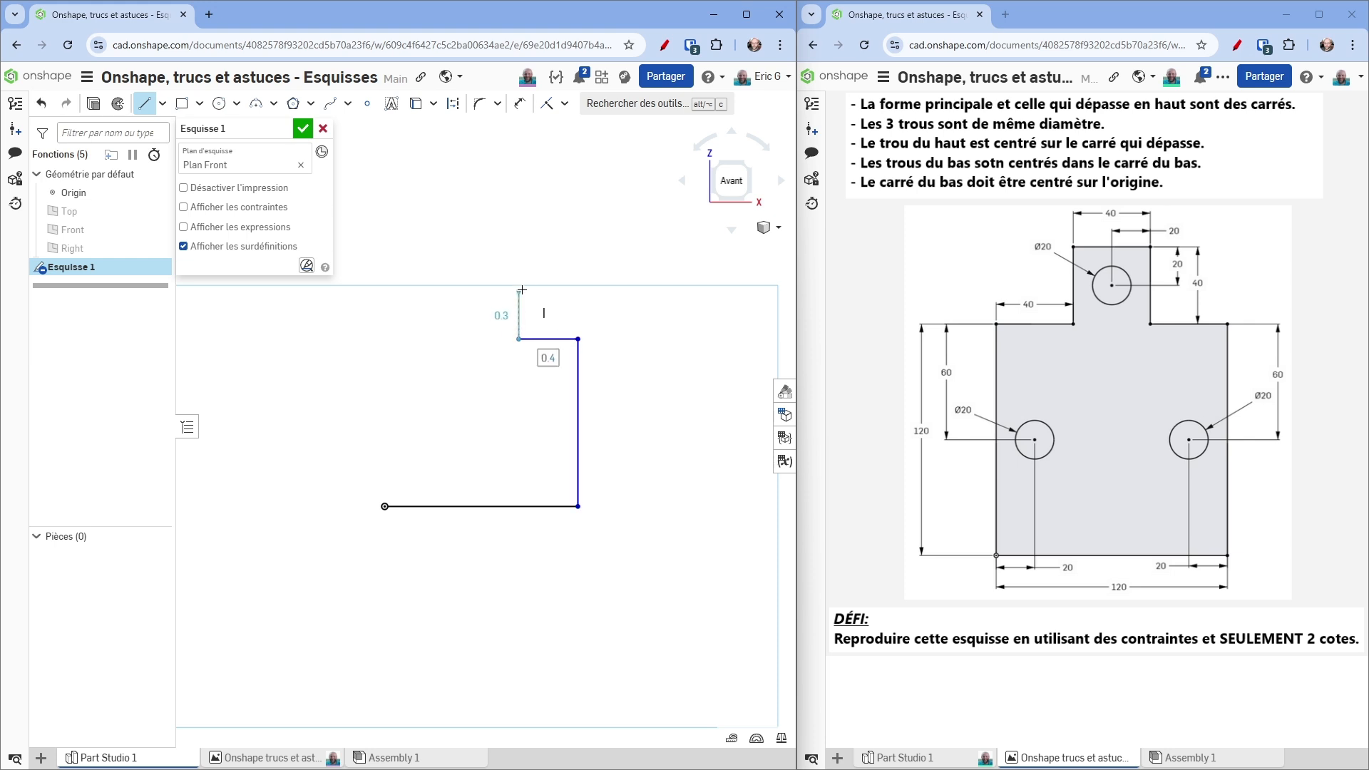
pyautogui.click(518, 274)
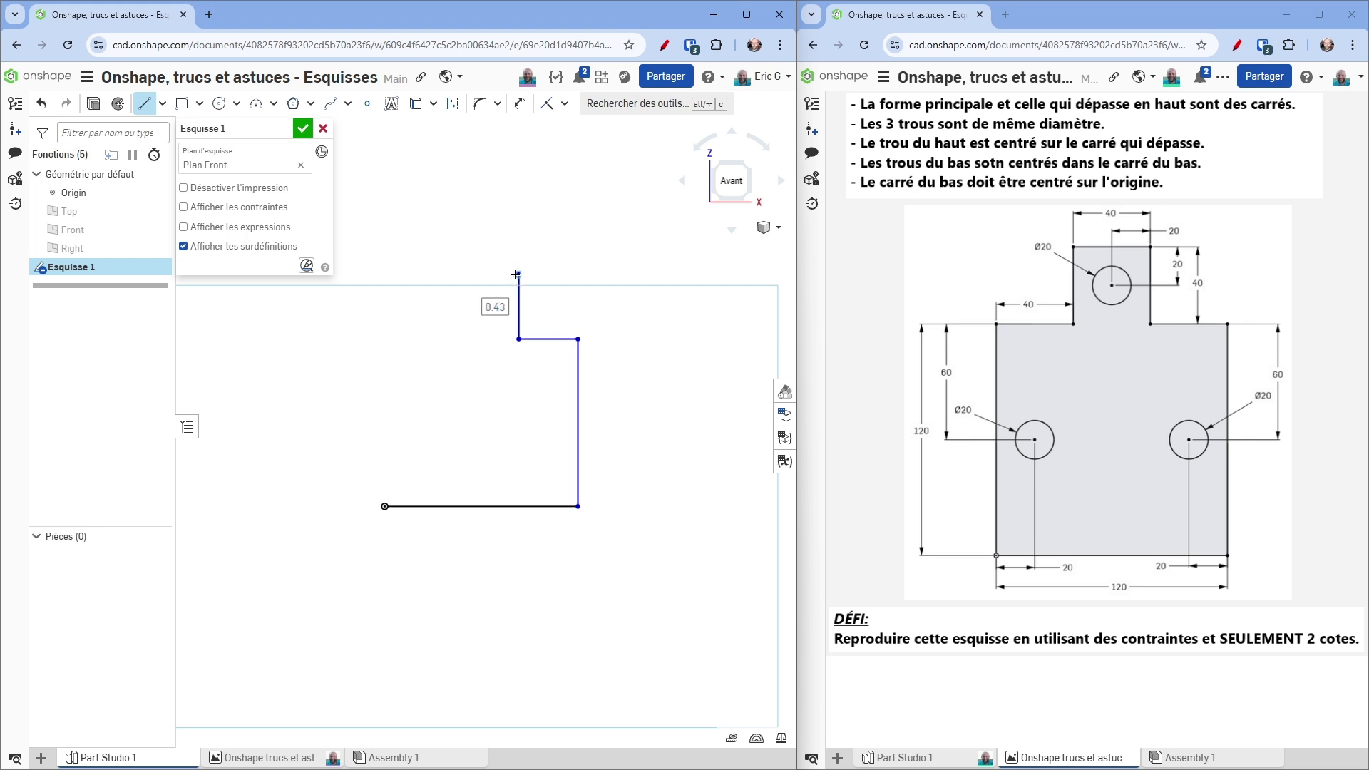
pyautogui.click(448, 274)
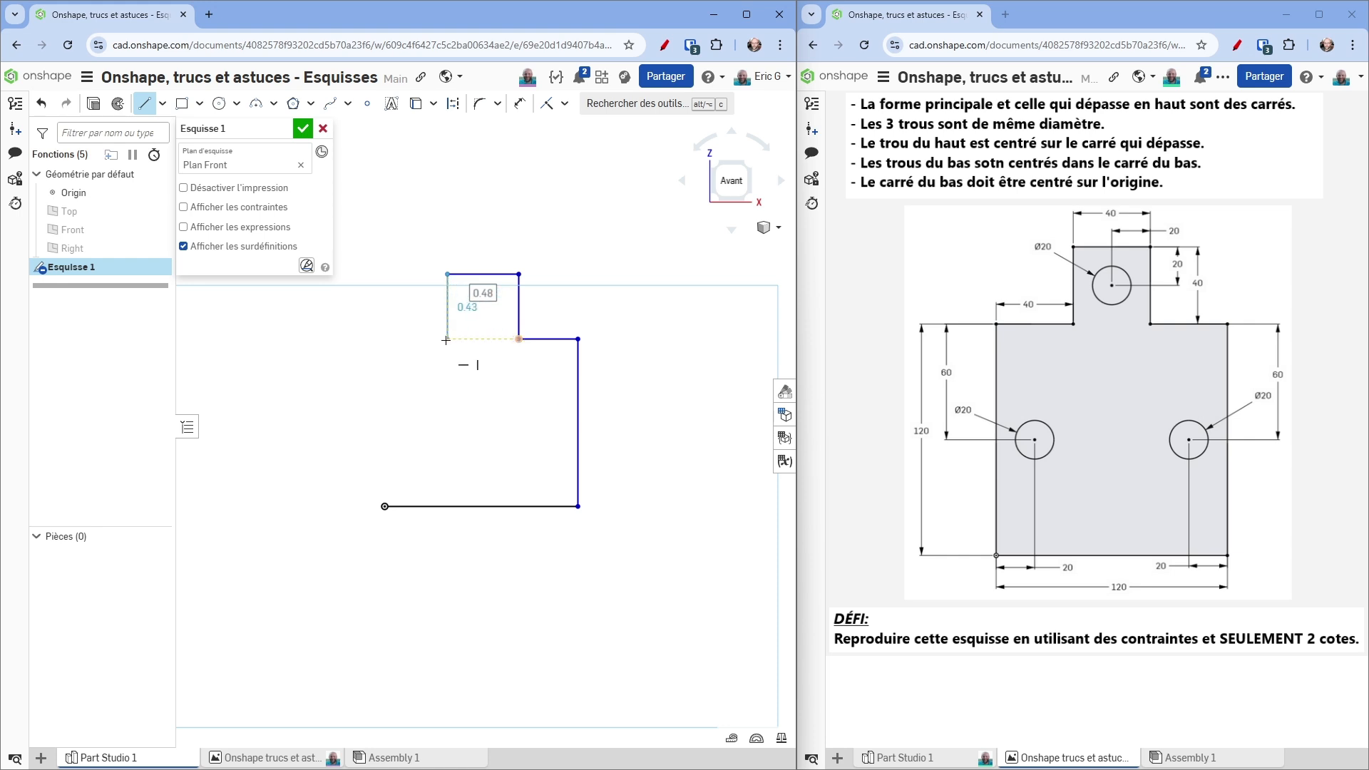
pyautogui.click(446, 340)
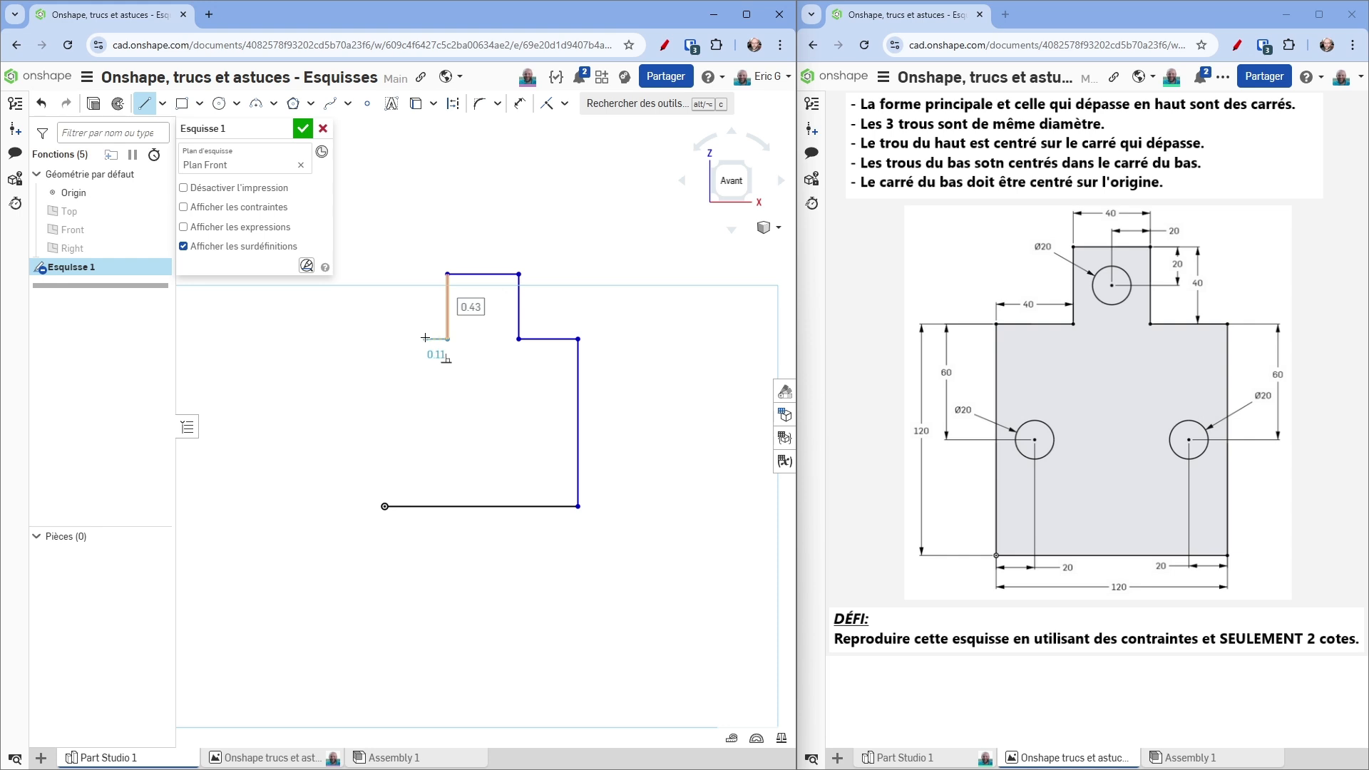
pyautogui.click(386, 339)
pyautogui.click(384, 506)
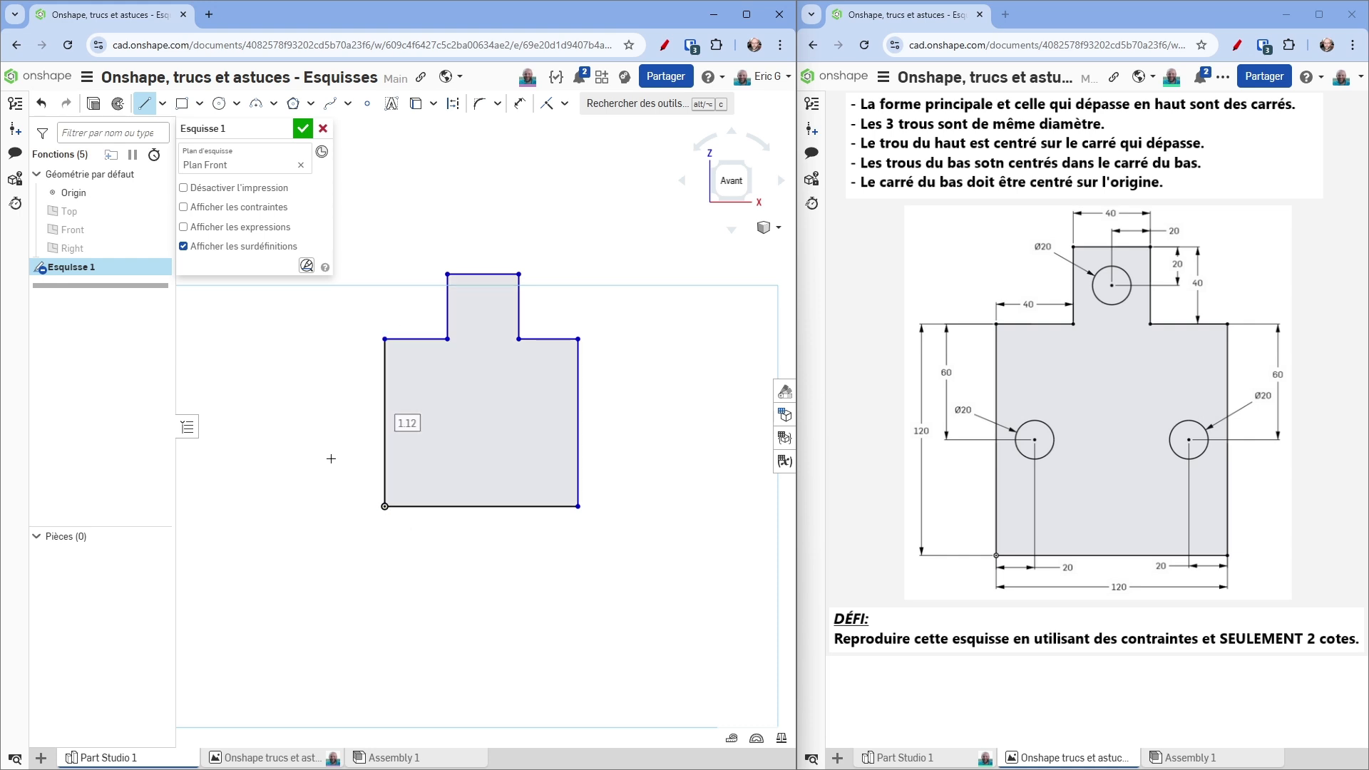
pyautogui.moveTo(455, 379); pyautogui.dragTo(490, 456, button='middle')
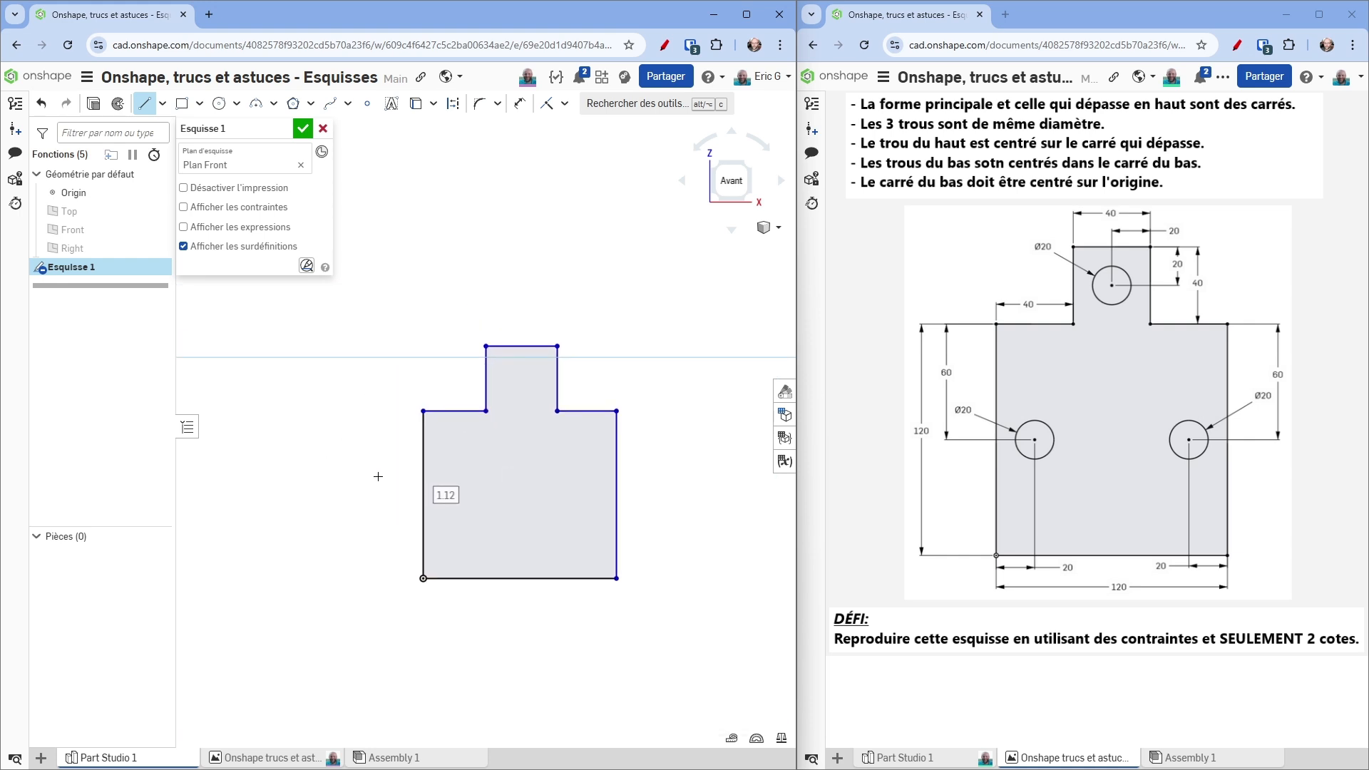
# Step: Dimension the outline's horizontal base line at 120 mm, placing the dimension below it
pyautogui.press('u')
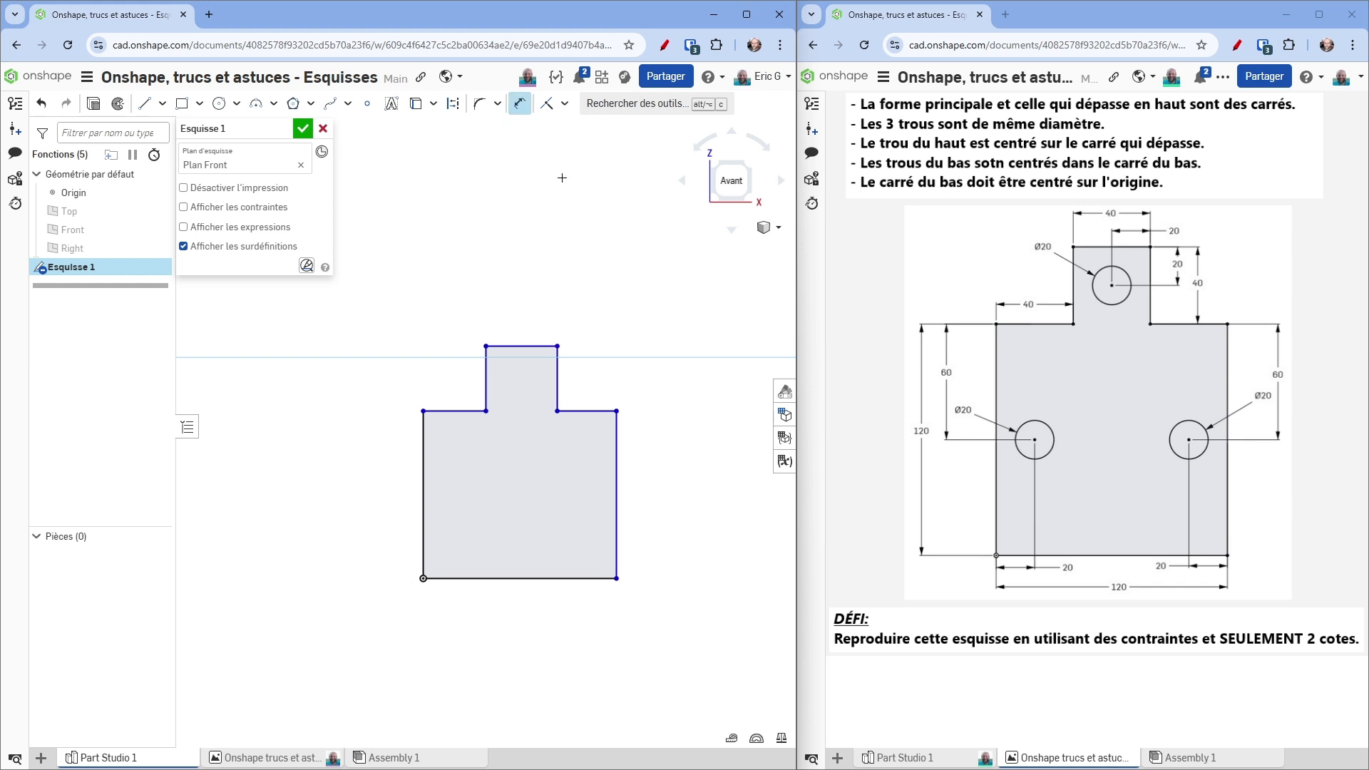
pyautogui.click(520, 109)
pyautogui.press('Escape')
pyautogui.press('s')
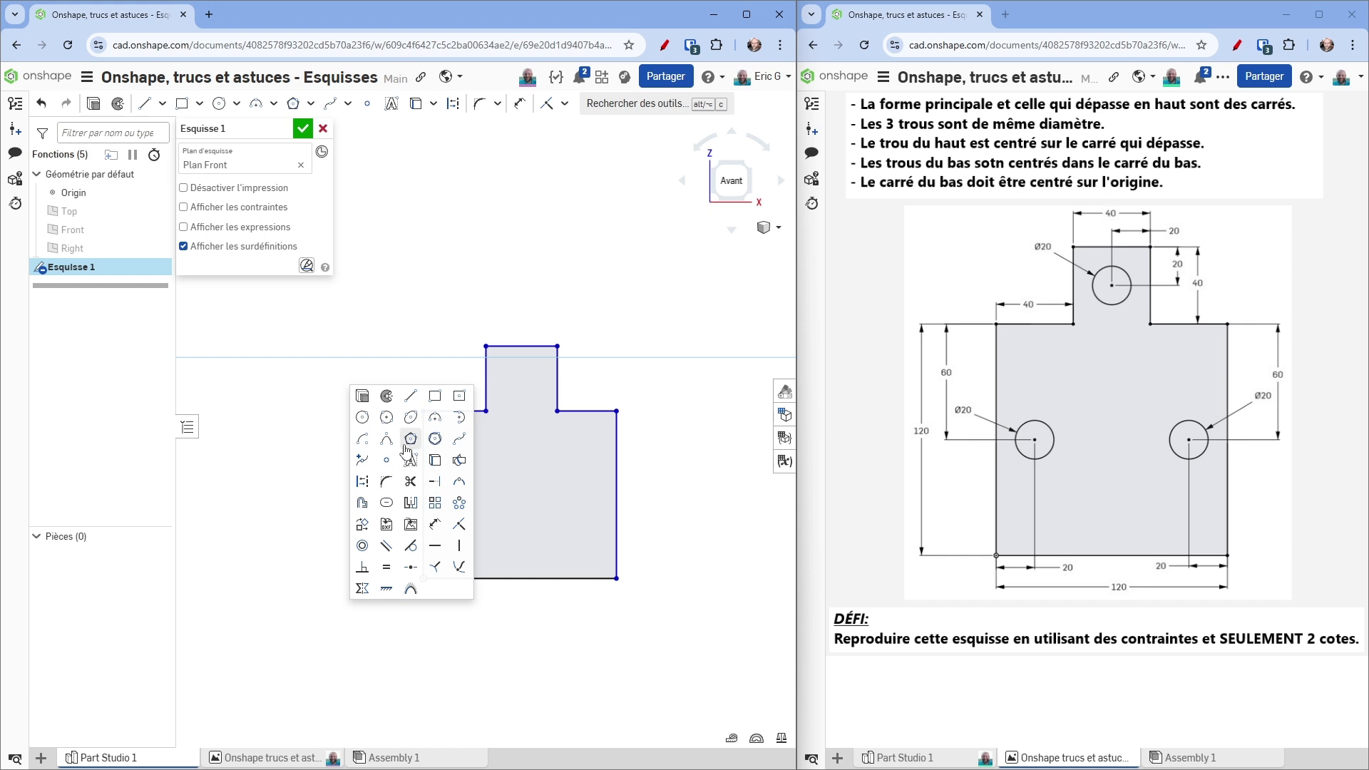
pyautogui.click(435, 526)
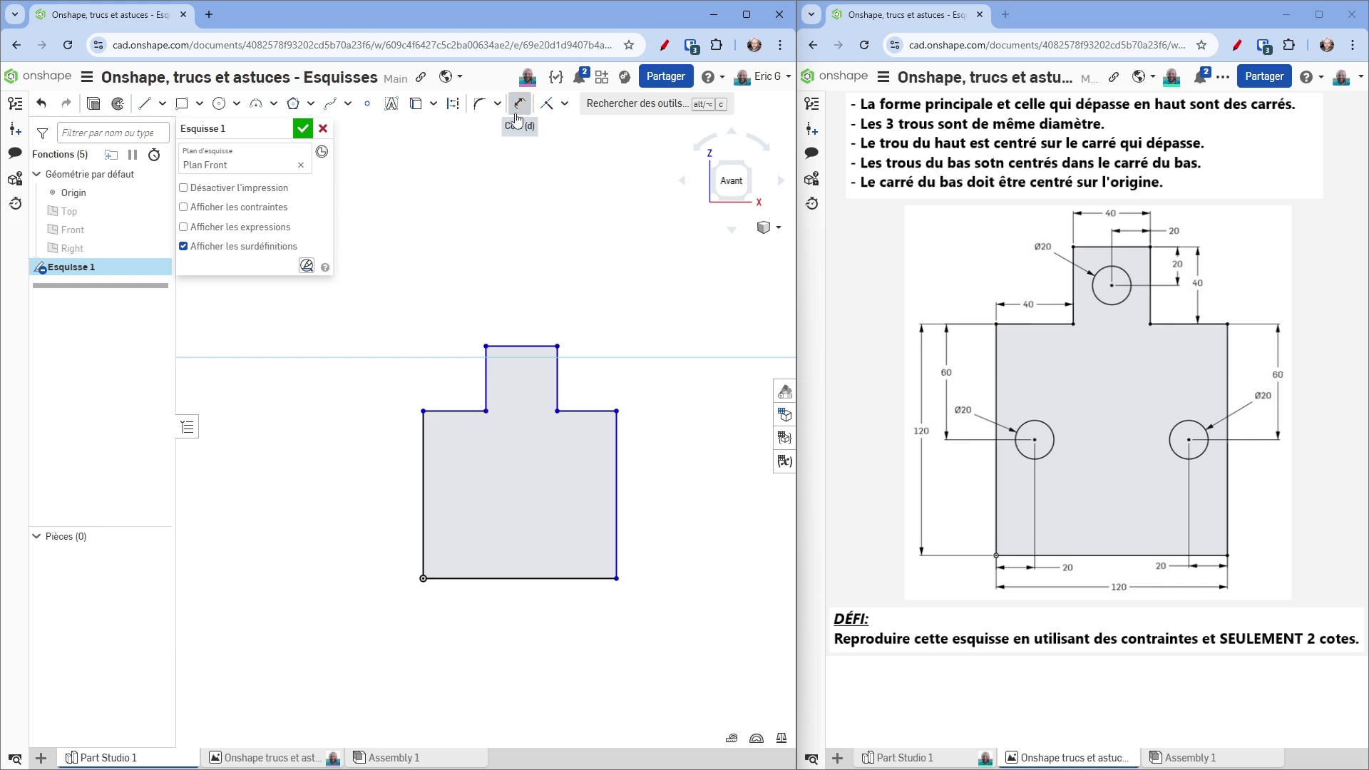
pyautogui.click(502, 578)
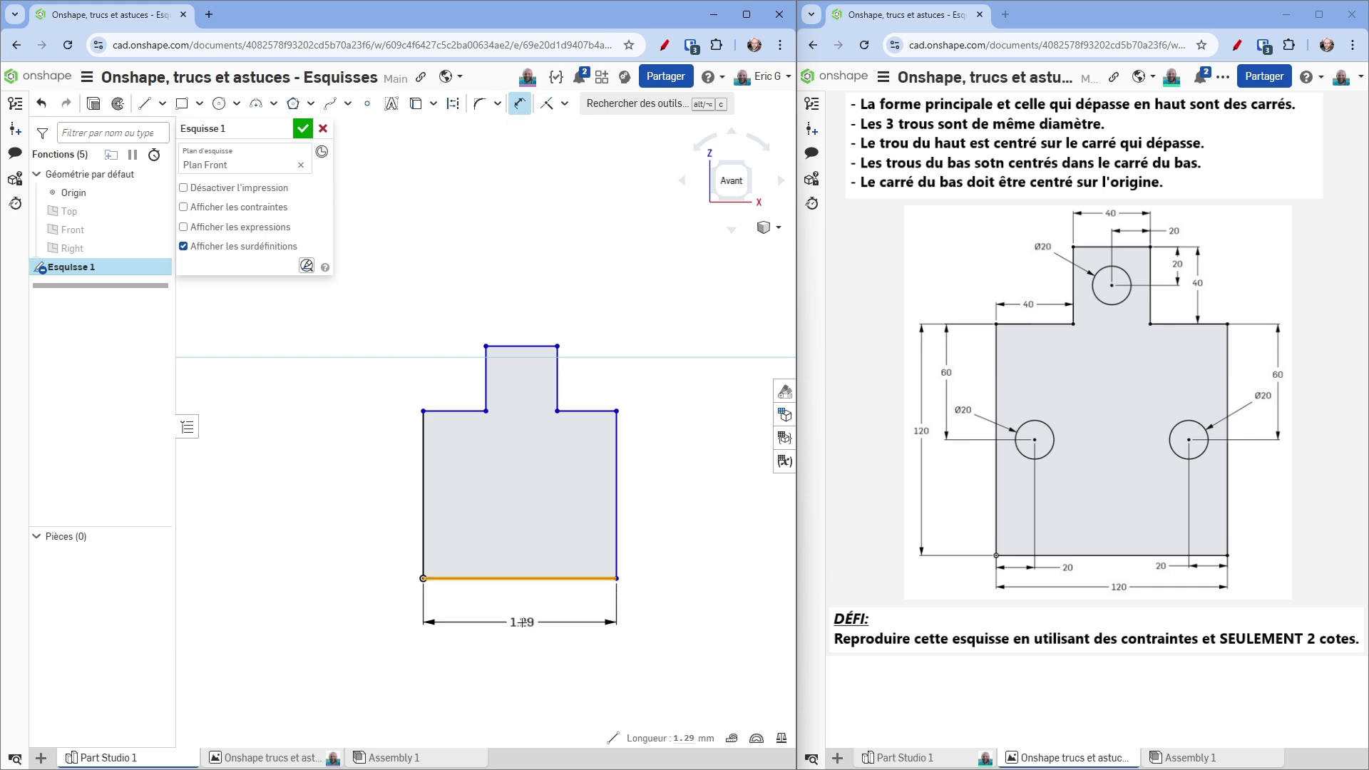
pyautogui.click(523, 622)
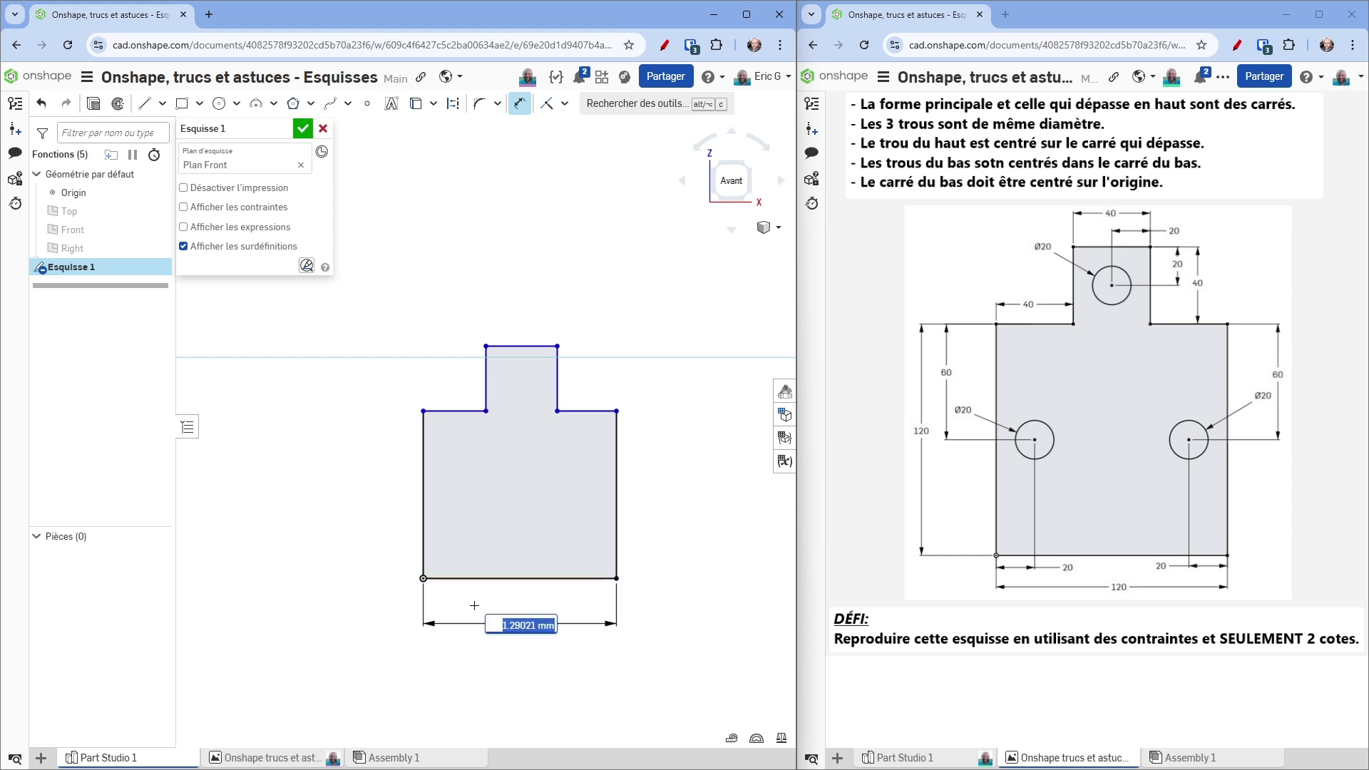
pyautogui.write('120')
pyautogui.press('Return')
# Step: Reposition the base's 120 mm dimension so it sits clear below the base line
pyautogui.scroll(-10, 428, 584)
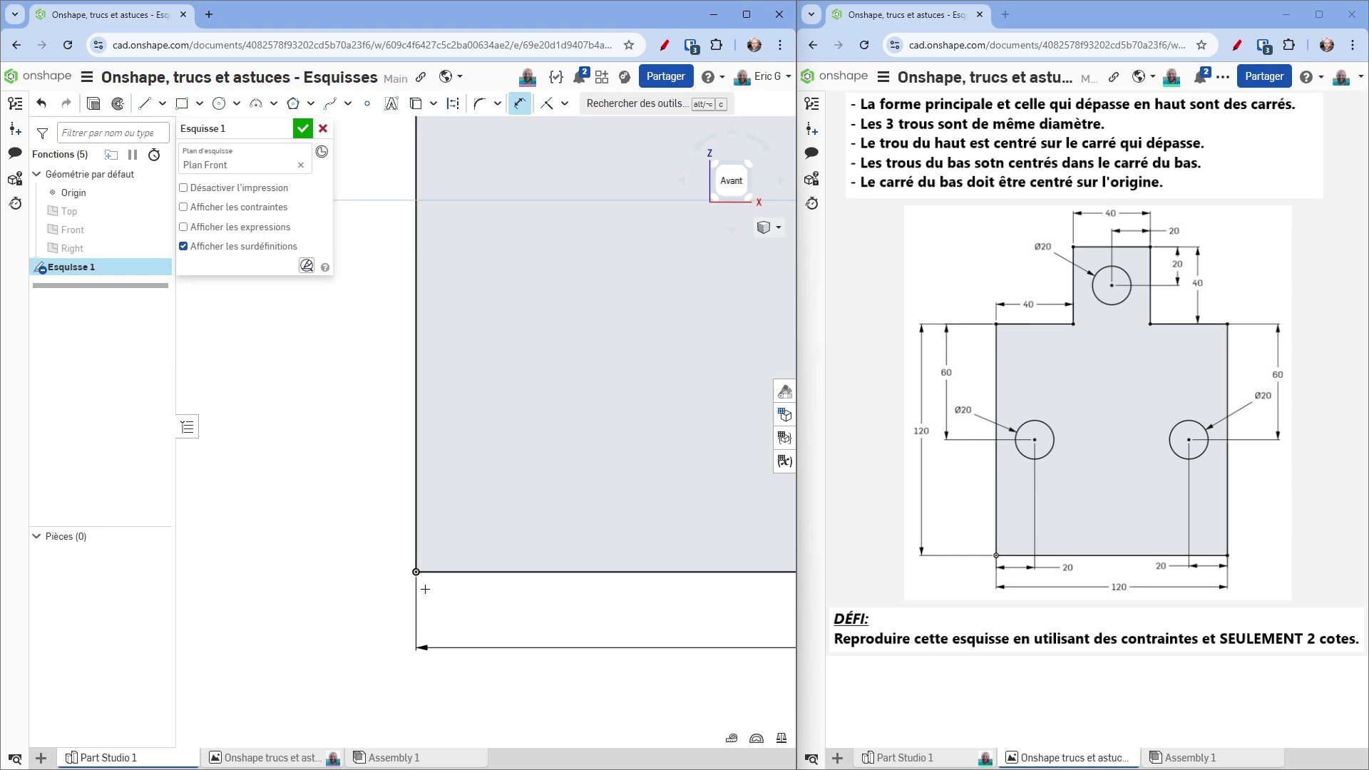
pyautogui.scroll(-6, 440, 538)
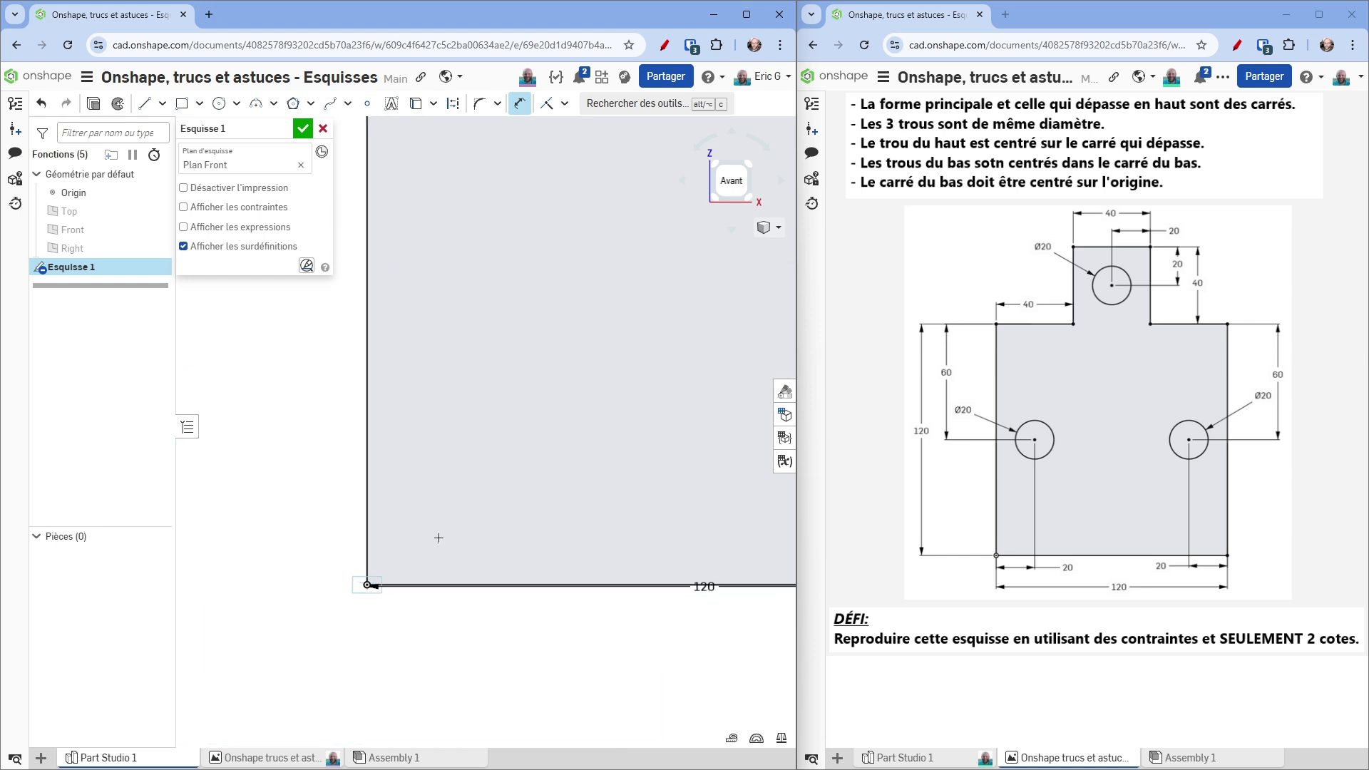
pyautogui.moveTo(514, 502); pyautogui.dragTo(460, 540, button='middle')
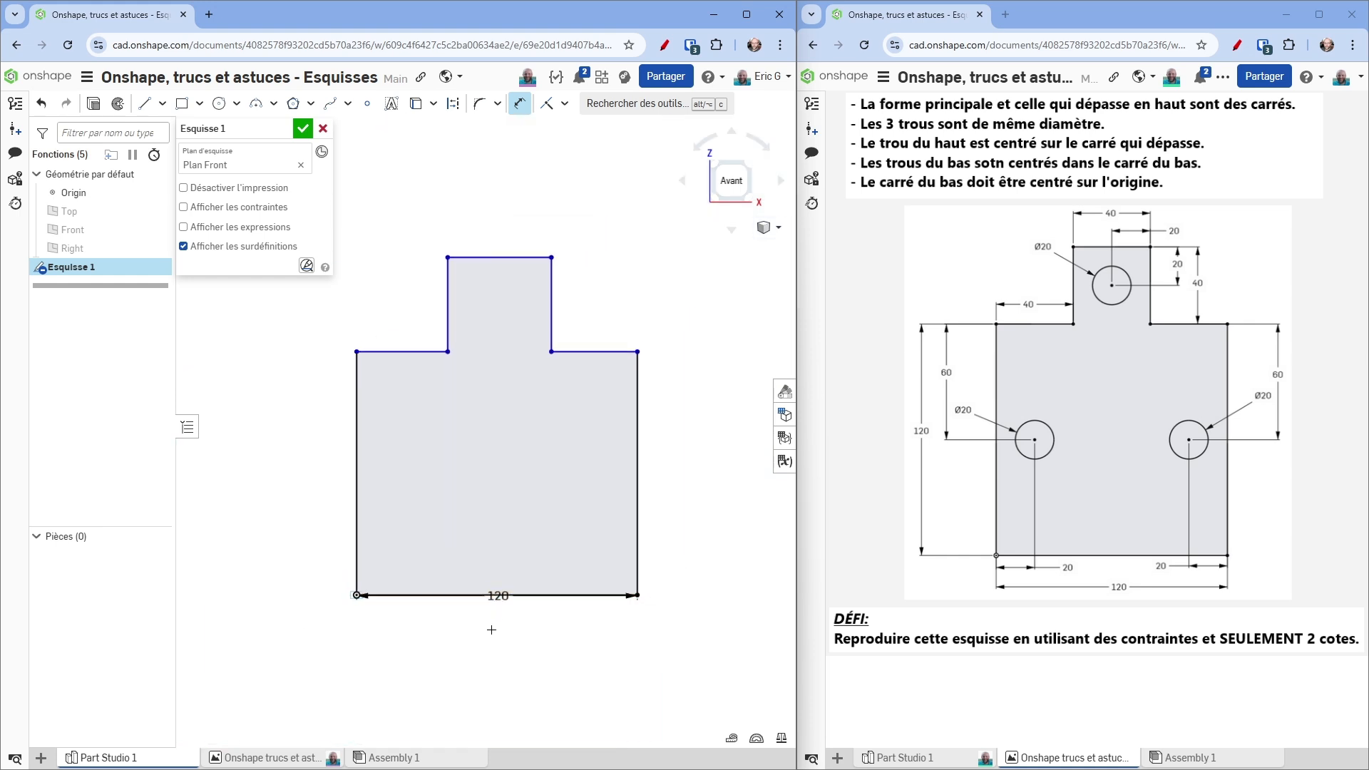
pyautogui.moveTo(496, 596); pyautogui.dragTo(493, 633)
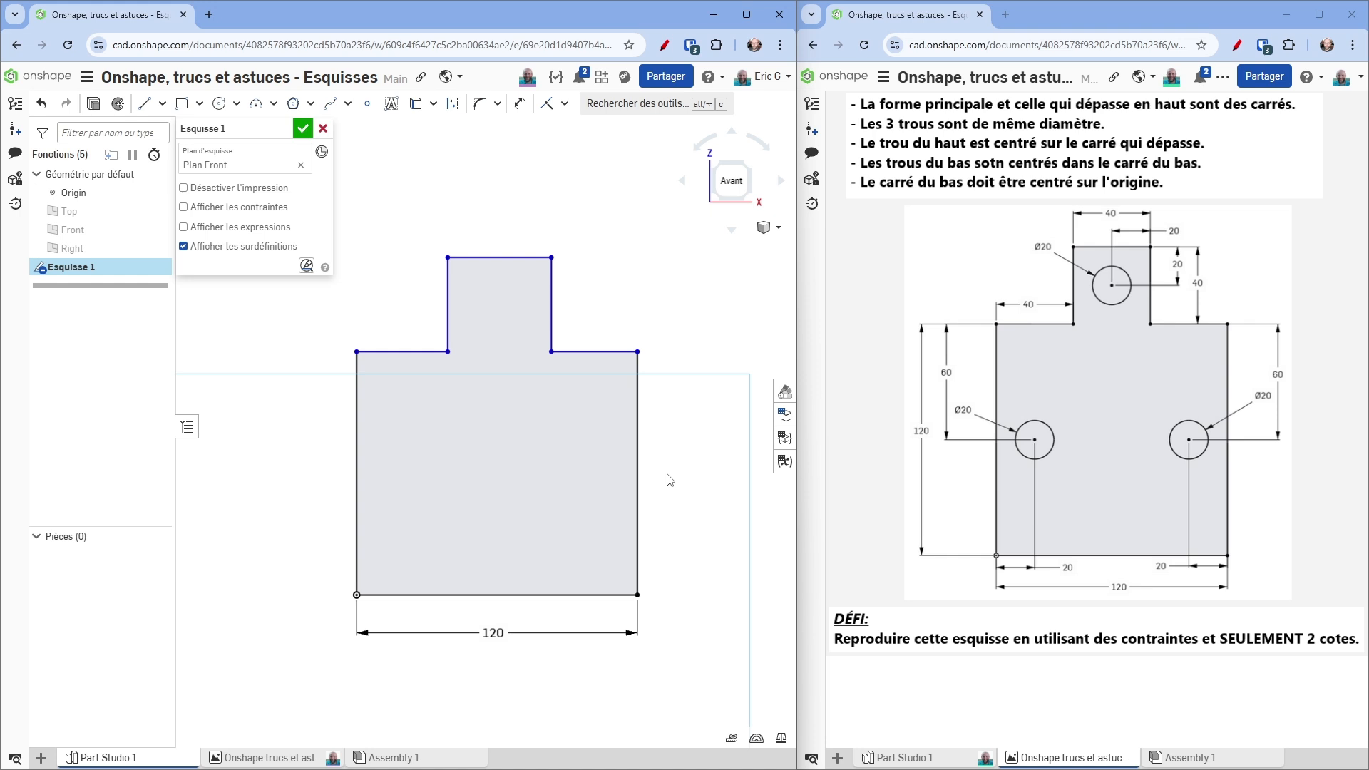
# Step: Dimension the large body's left vertical edge at 120 mm, placing the dimension outside the outline
pyautogui.click(520, 104)
pyautogui.click(357, 463)
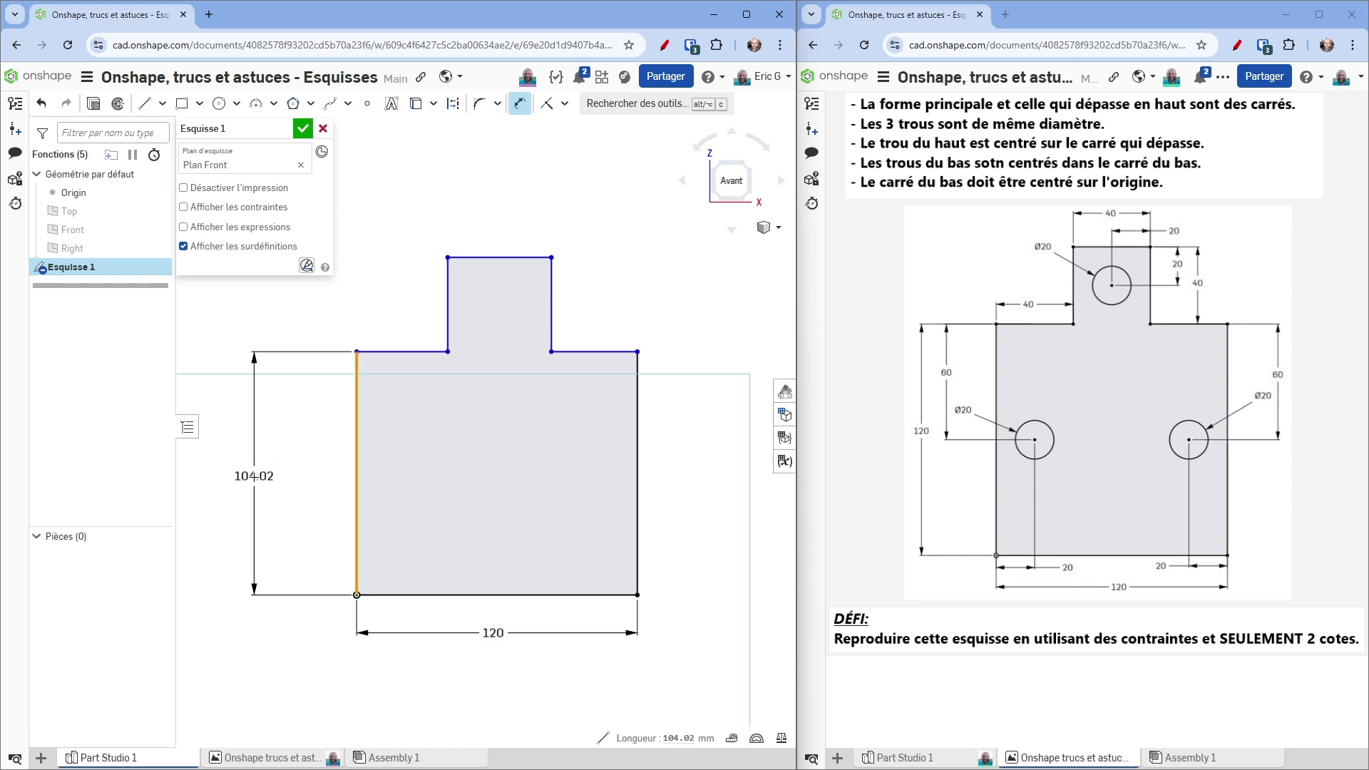
pyautogui.click(256, 477)
pyautogui.write('120')
pyautogui.press('Return')
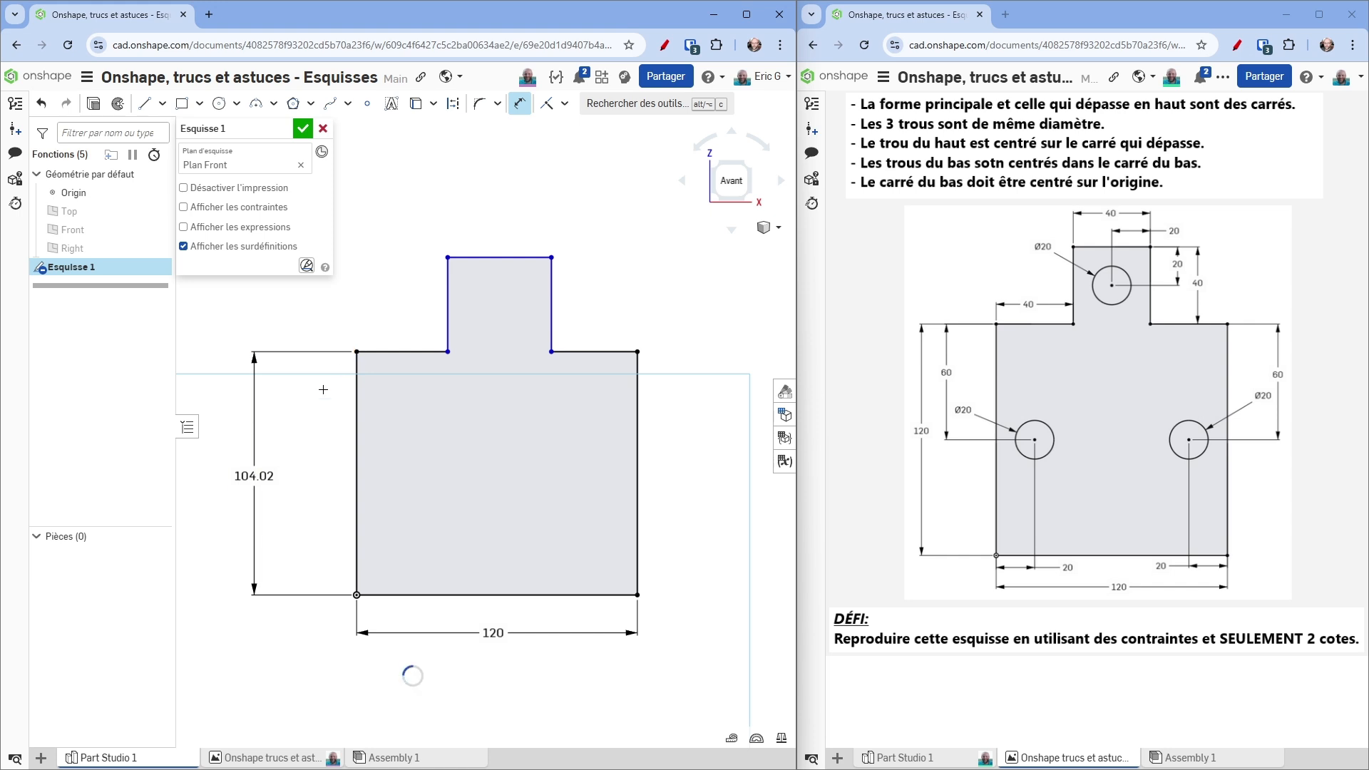
# Step: Dimension the horizontal shoulder edge left of the tab and the tab's top edge at 40 mm each
pyautogui.scroll(-1, 411, 365)
pyautogui.moveTo(411, 366); pyautogui.dragTo(439, 421, button='middle')
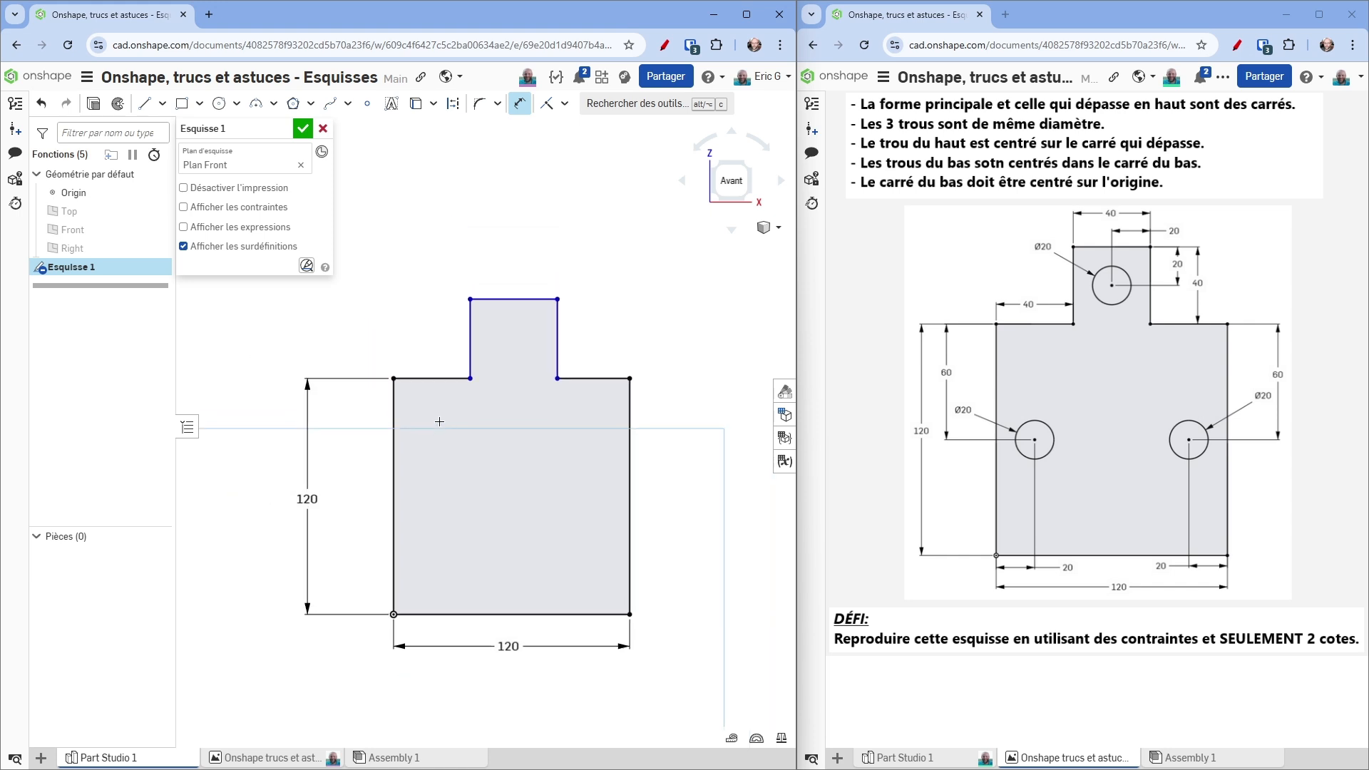
pyautogui.click(439, 377)
pyautogui.click(434, 356)
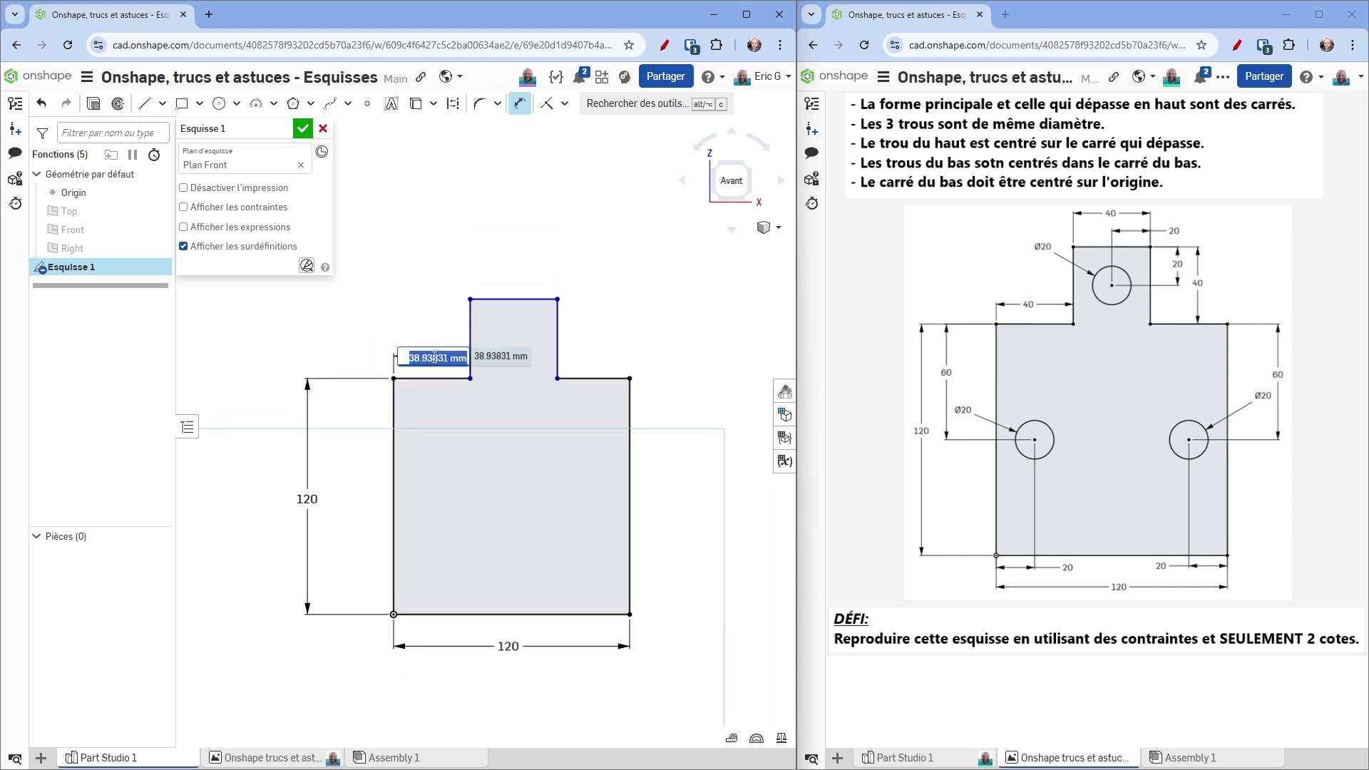
pyautogui.write('40')
pyautogui.press('Return')
pyautogui.click(510, 296)
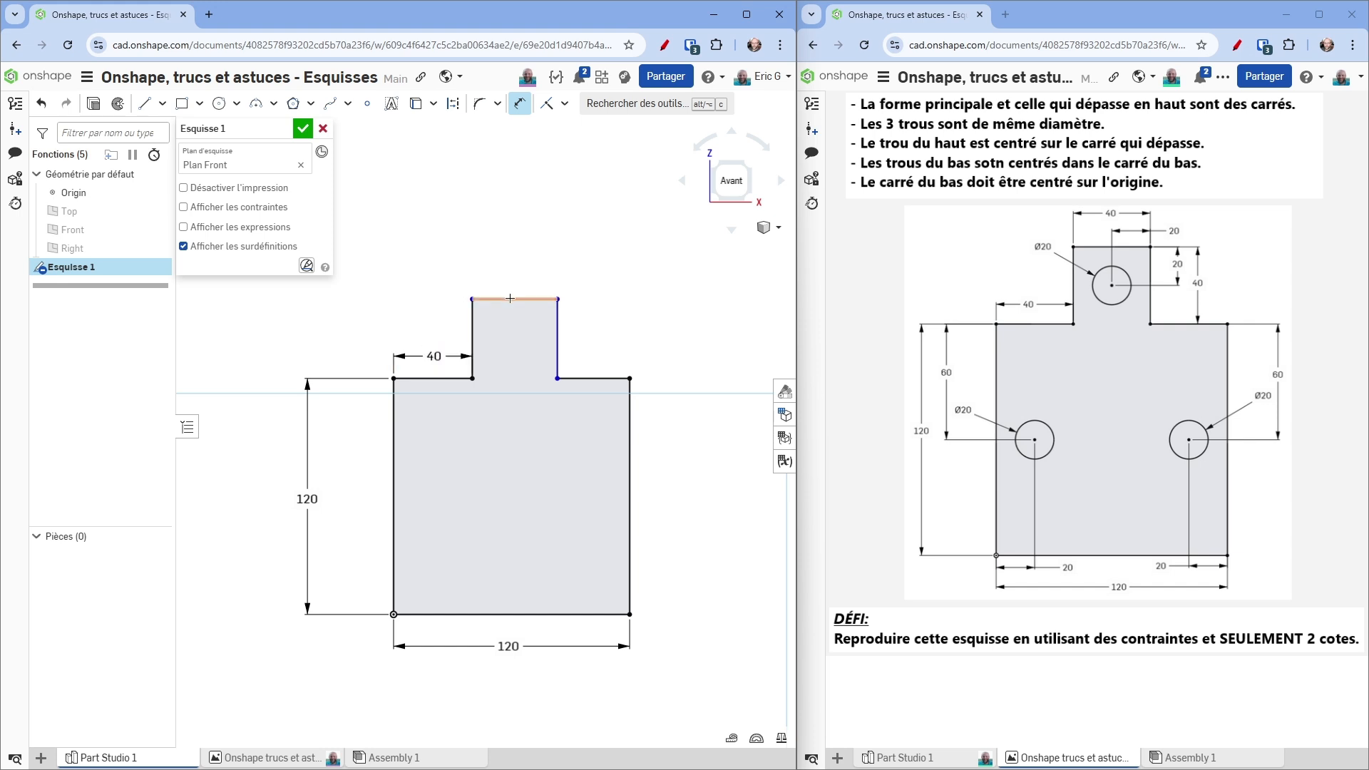
pyautogui.click(520, 244)
pyautogui.write('40')
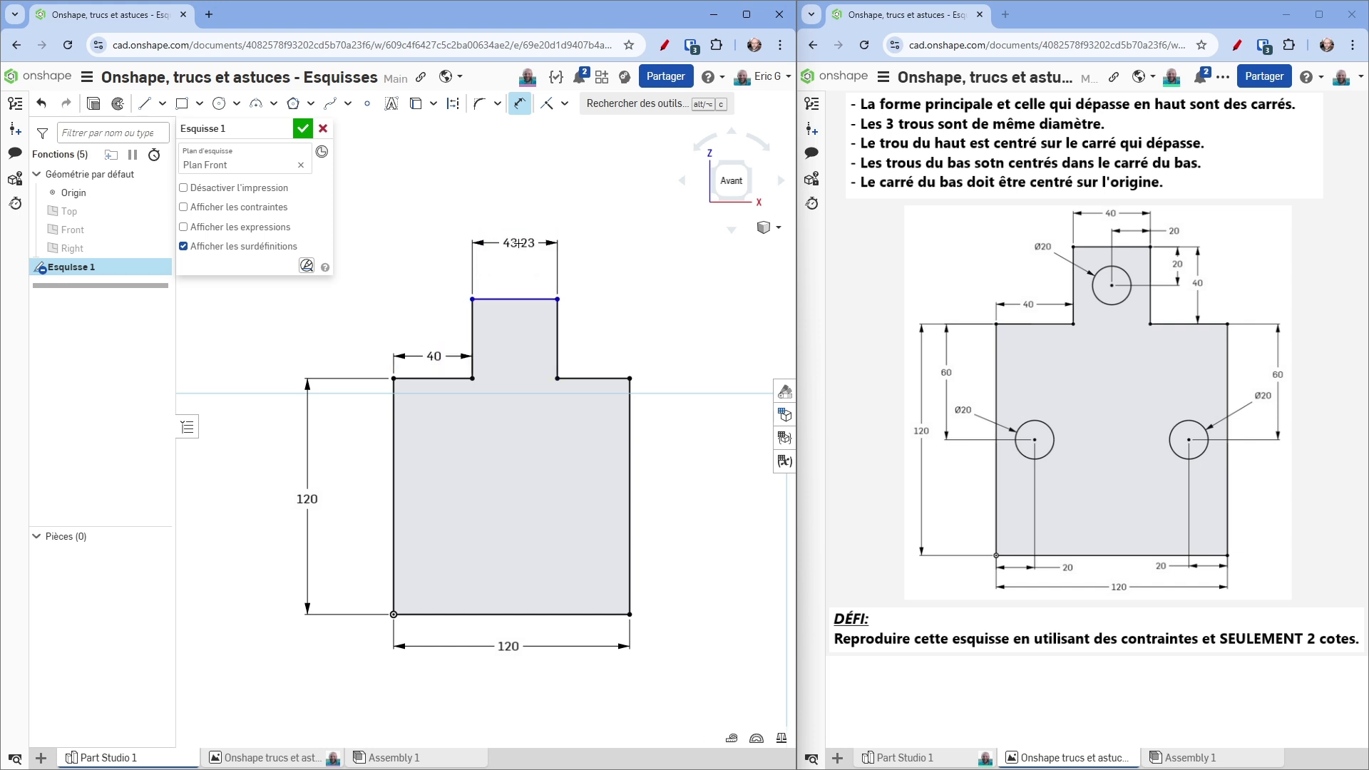
pyautogui.press('Return')
# Step: Dimension the tab's right vertical edge at 40 mm
pyautogui.click(548, 340)
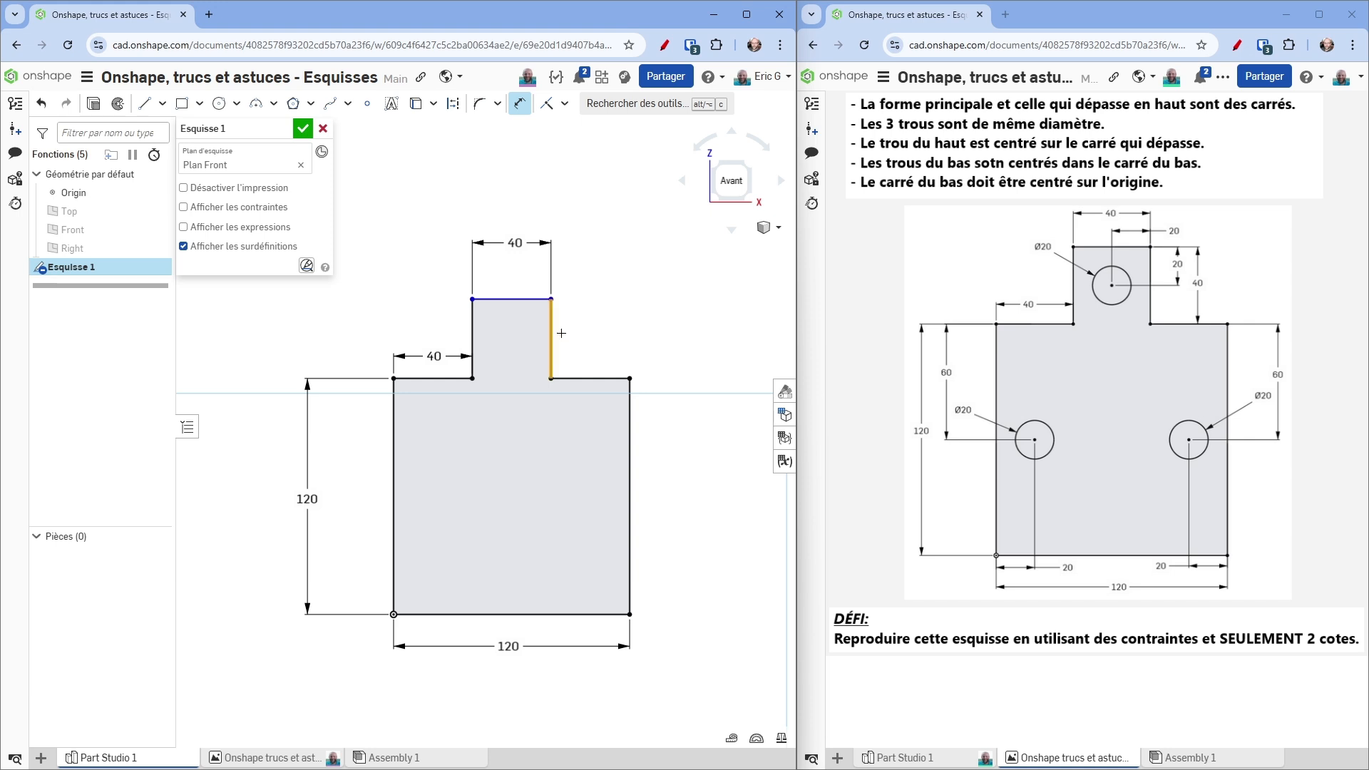
pyautogui.click(585, 336)
pyautogui.write('40')
pyautogui.press('Return')
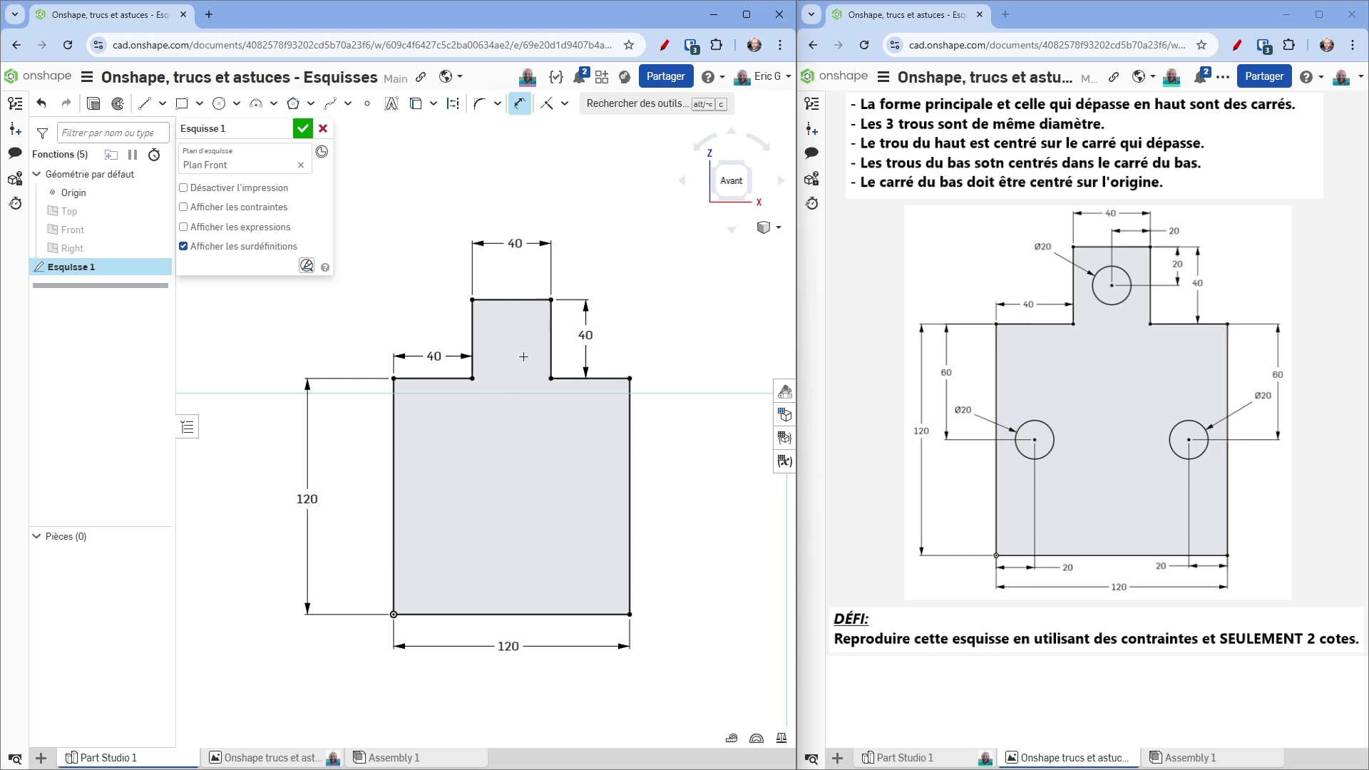
# Step: Test whether the dimensioned outline's corners can still be moved
pyautogui.press('Escape')
pyautogui.moveTo(629, 381); pyautogui.dragTo(684, 338)
pyautogui.moveTo(627, 383); pyautogui.dragTo(699, 340)
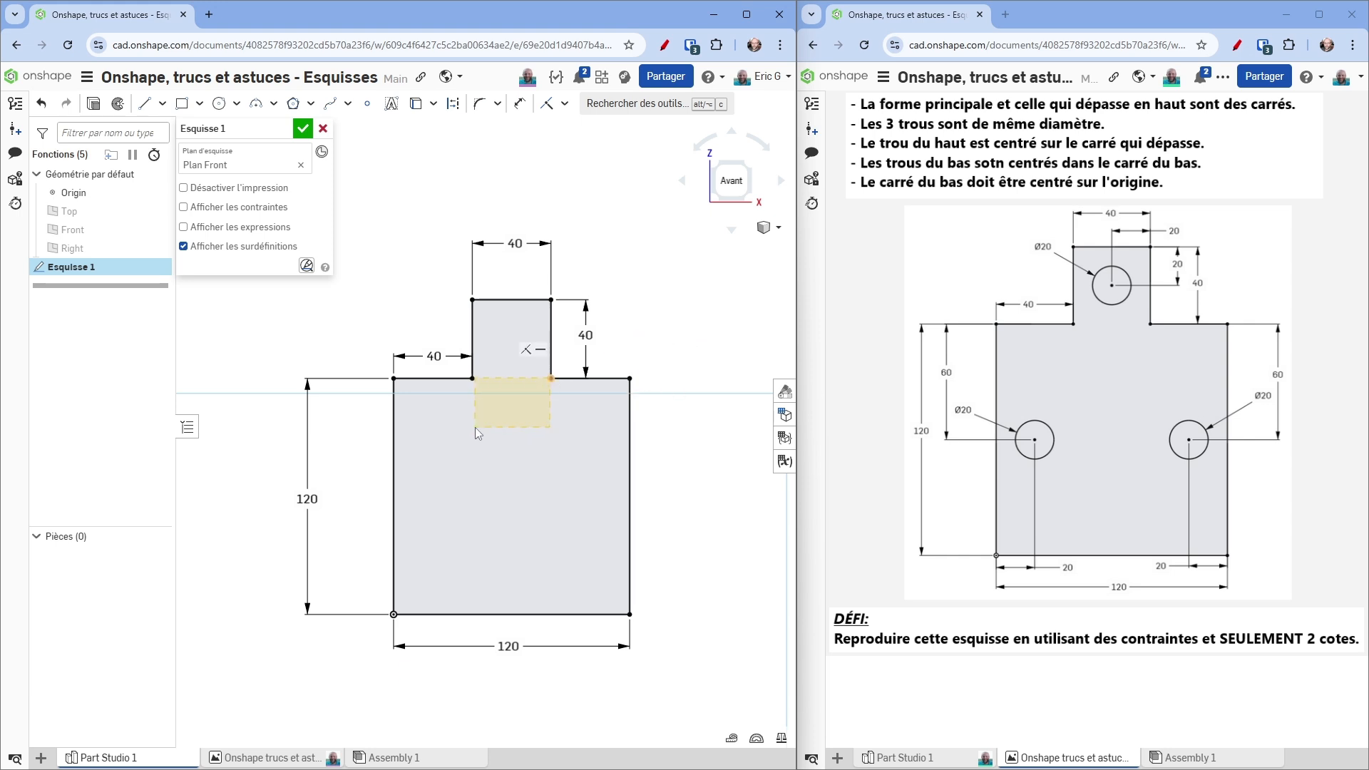
# Step: Delete the tab's height dimension and move the tab's top edge down to make the tab about 33.8 mm high
pyautogui.click(587, 336)
pyautogui.press('Delete')
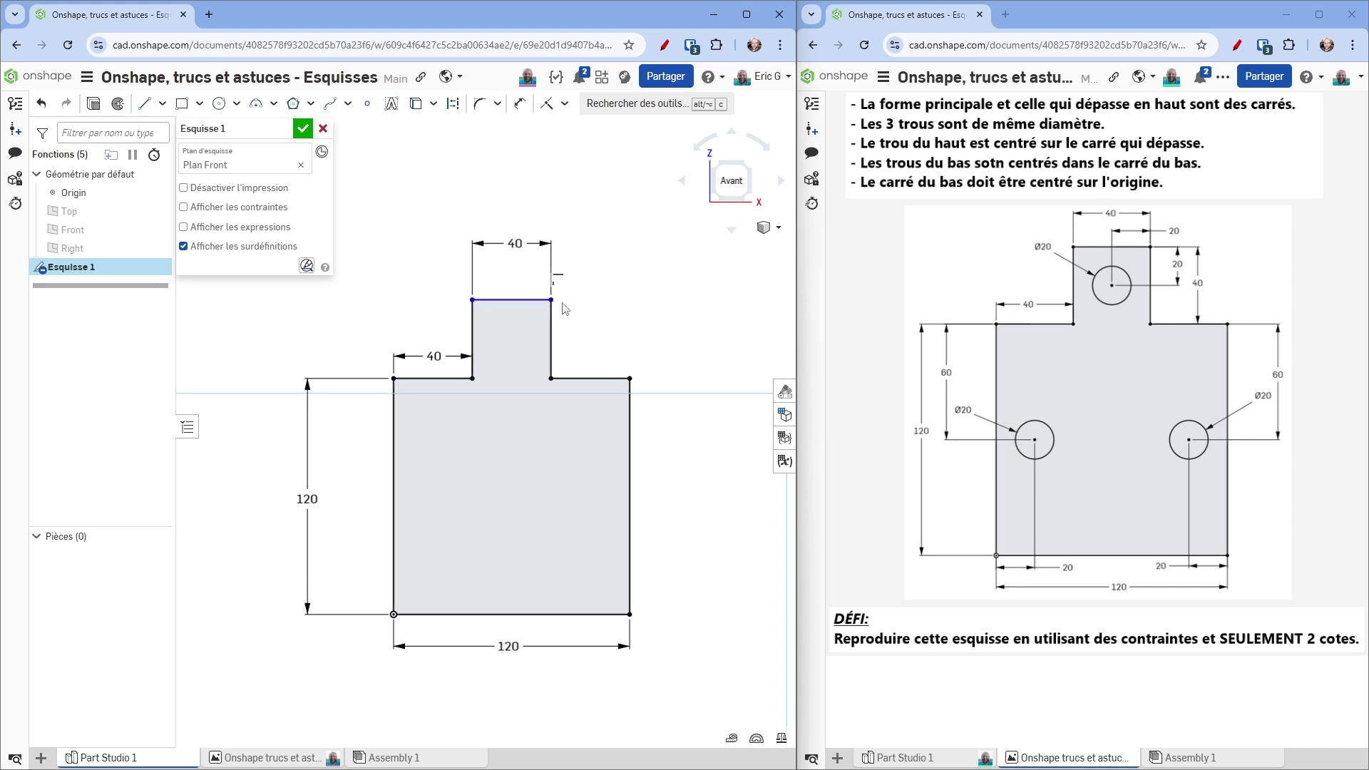
pyautogui.moveTo(532, 298); pyautogui.dragTo(560, 312)
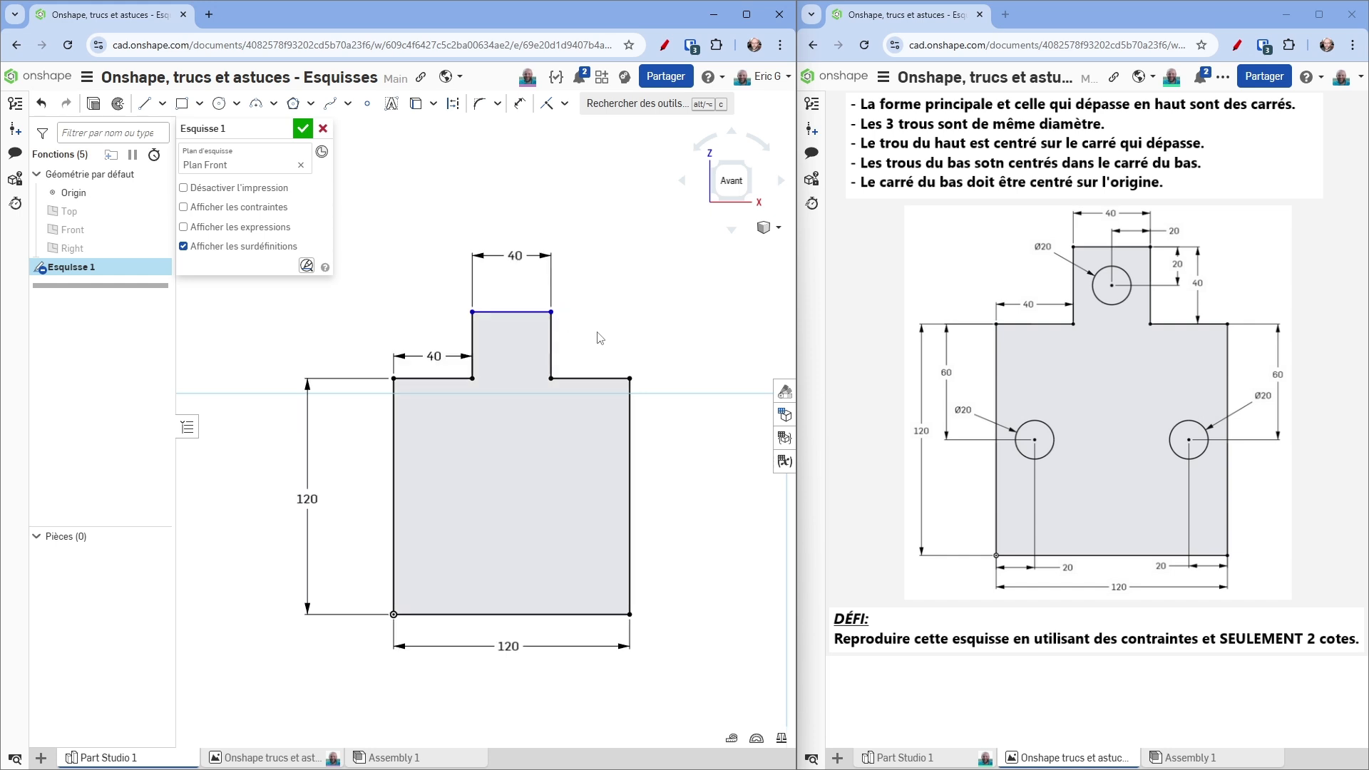
# Step: Restore the height dimension on the shortened tab's right edge and set it to 40 mm
pyautogui.press('m')
pyautogui.click(549, 342)
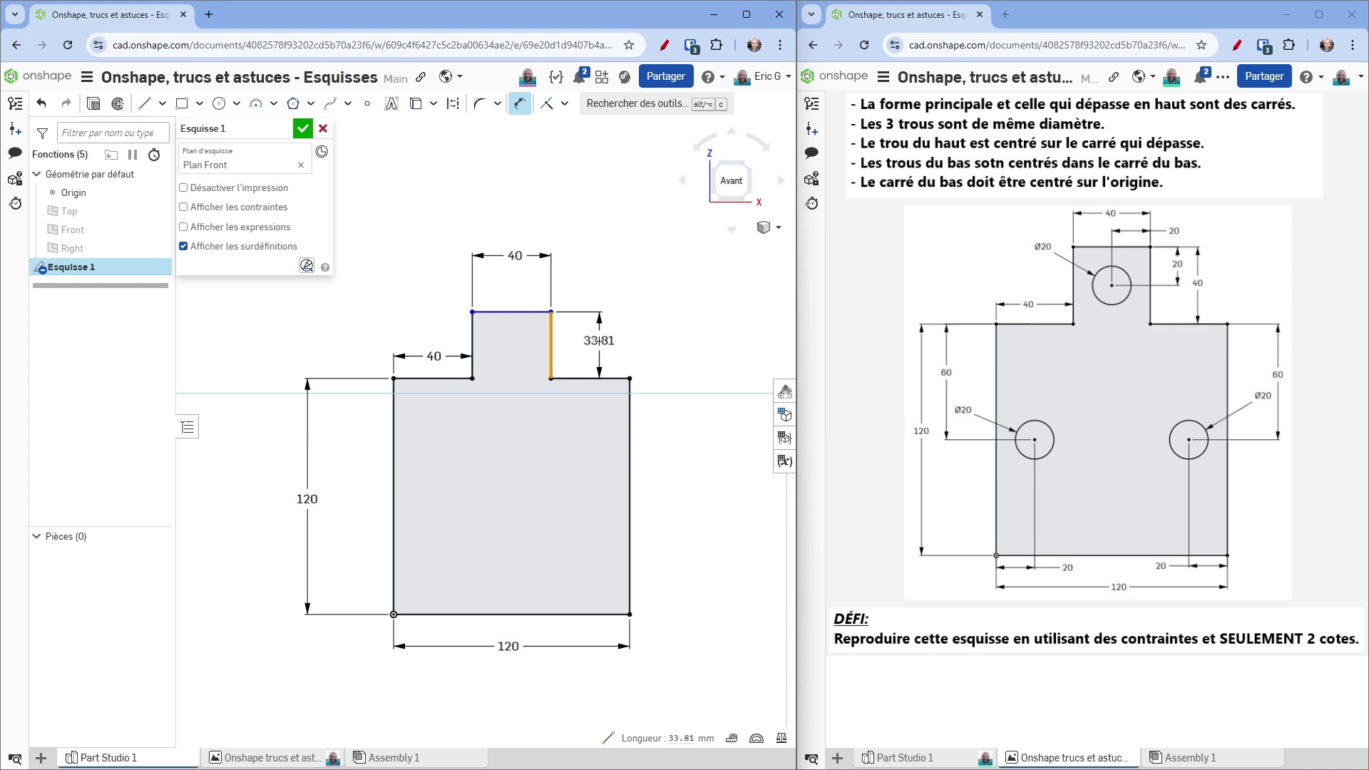
pyautogui.click(598, 342)
pyautogui.write('40')
pyautogui.press('Return')
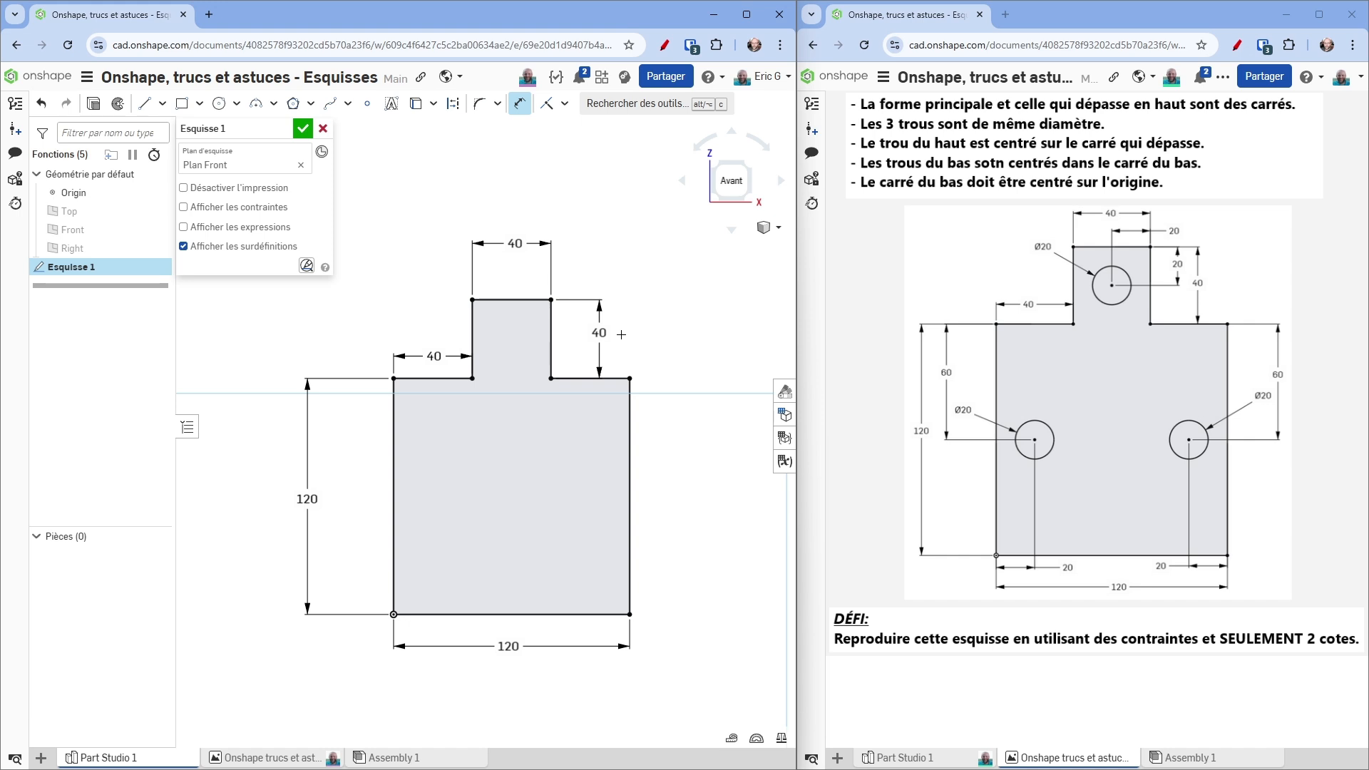
# Step: Delete the restored height dimension beside the tab's right edge
pyautogui.press('Escape')
pyautogui.click(599, 333)
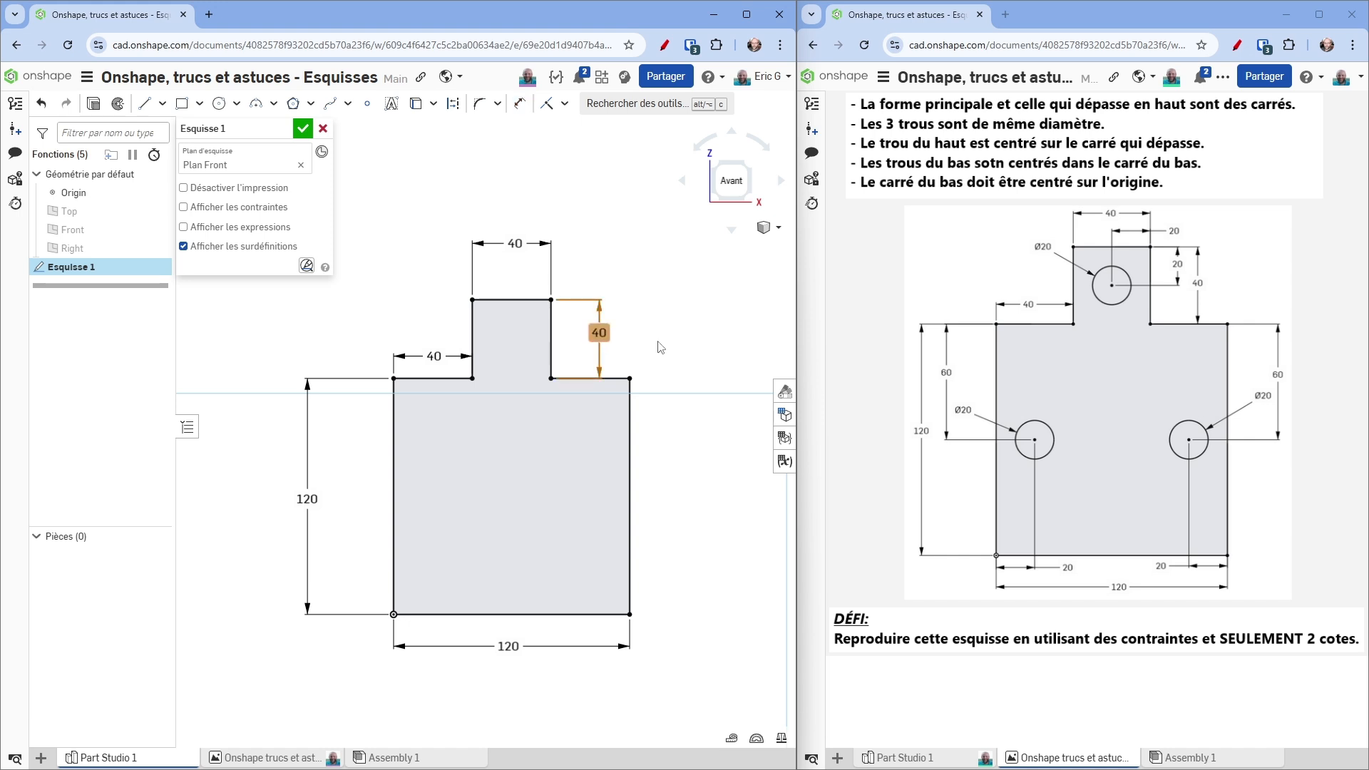
pyautogui.press('Delete')
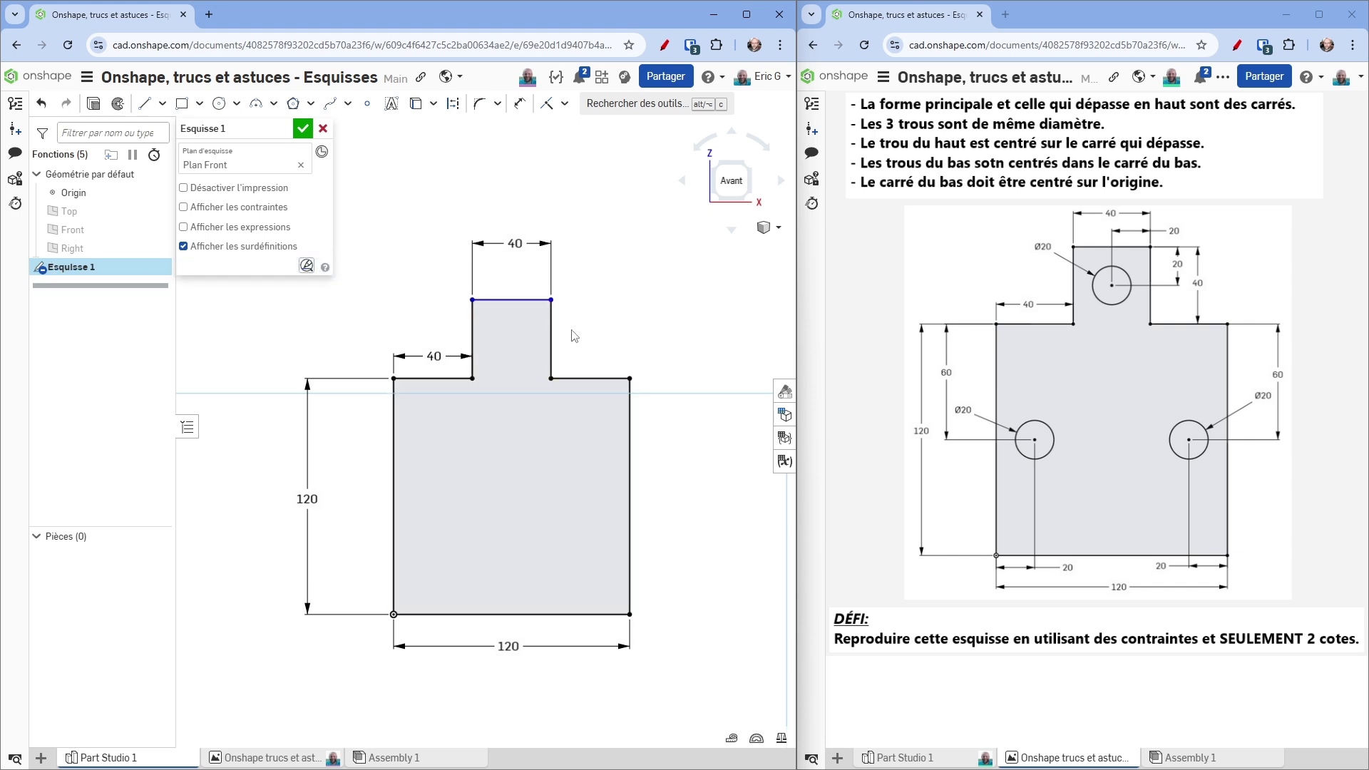
# Step: Add a 40 mm height dimension to the tab's right vertical edge
pyautogui.press('d')
pyautogui.click(552, 340)
pyautogui.click(597, 341)
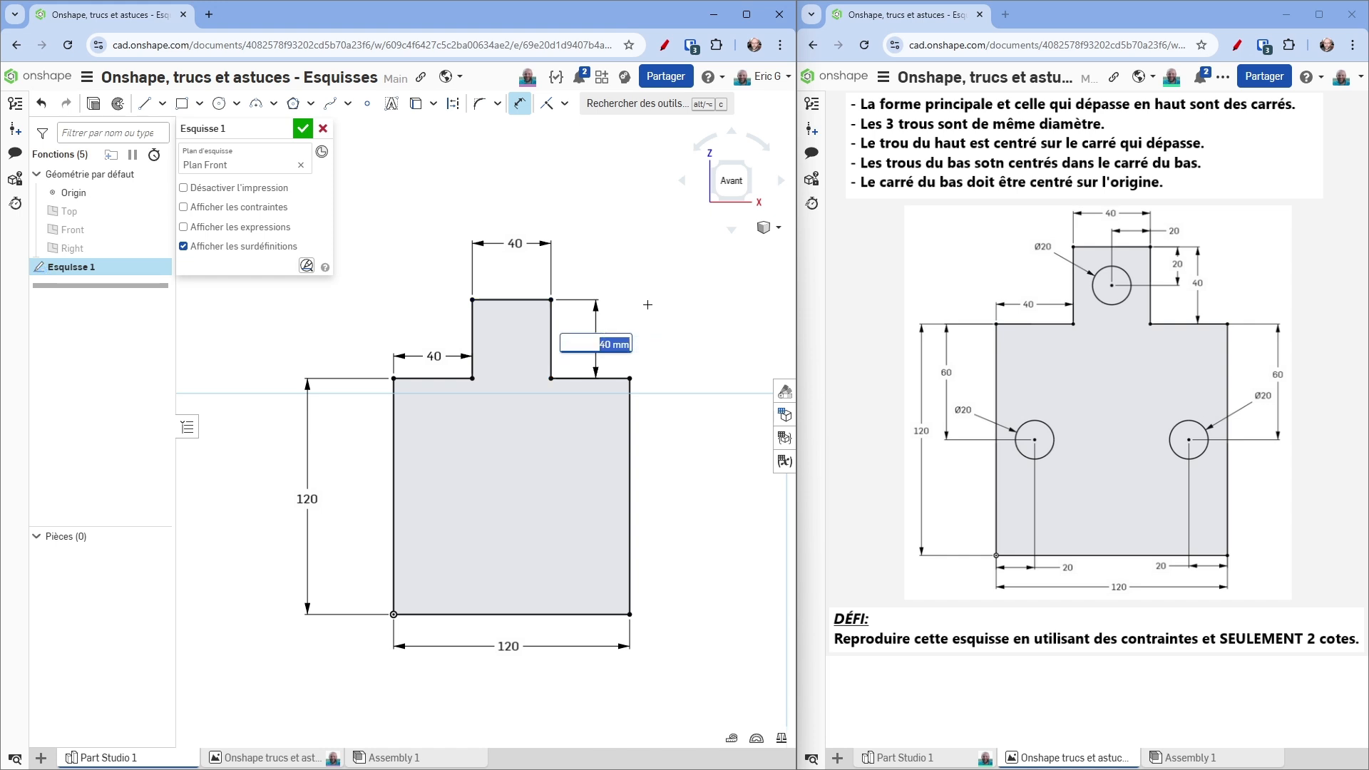
pyautogui.press('Return')
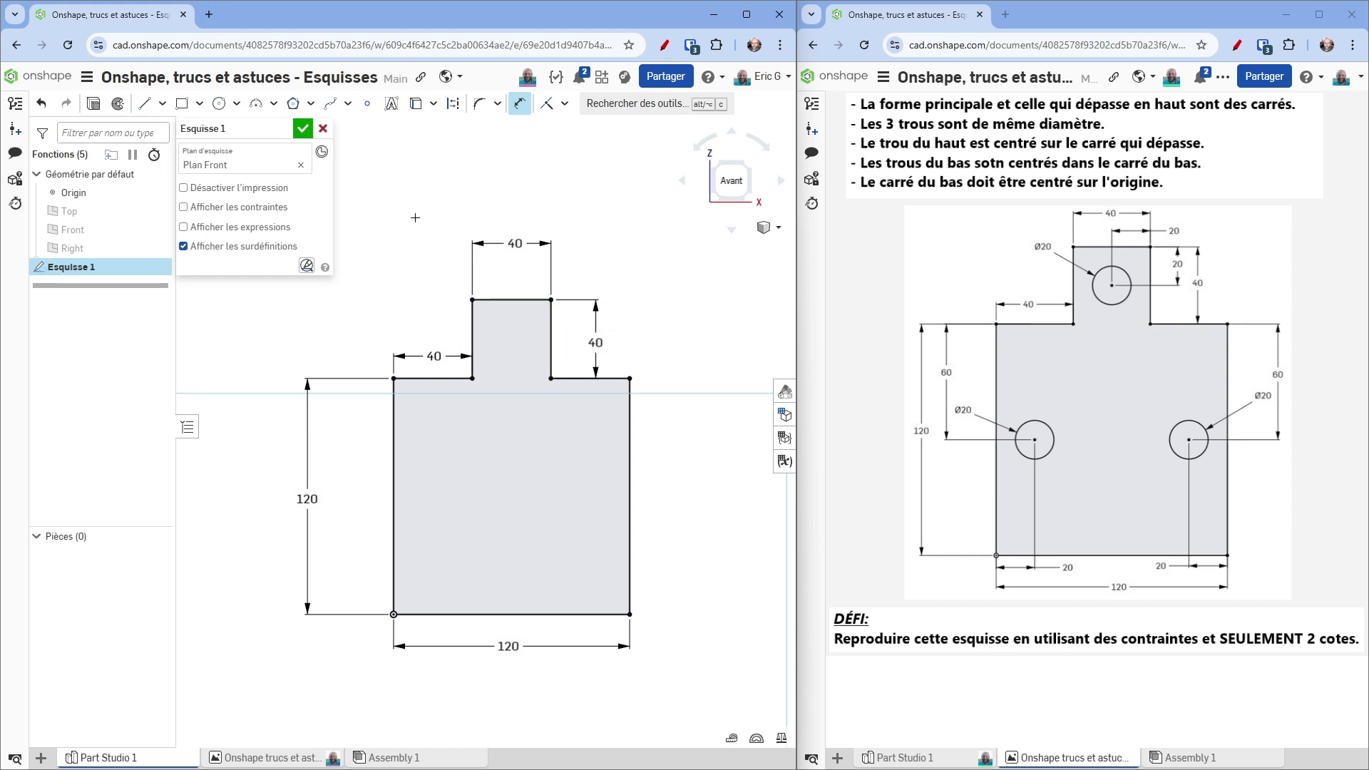
# Step: Sketch three circles: about 21.6 mm in the tab, and about 20.3 and 21.5 mm near the body's left and right sides
pyautogui.click(219, 104)
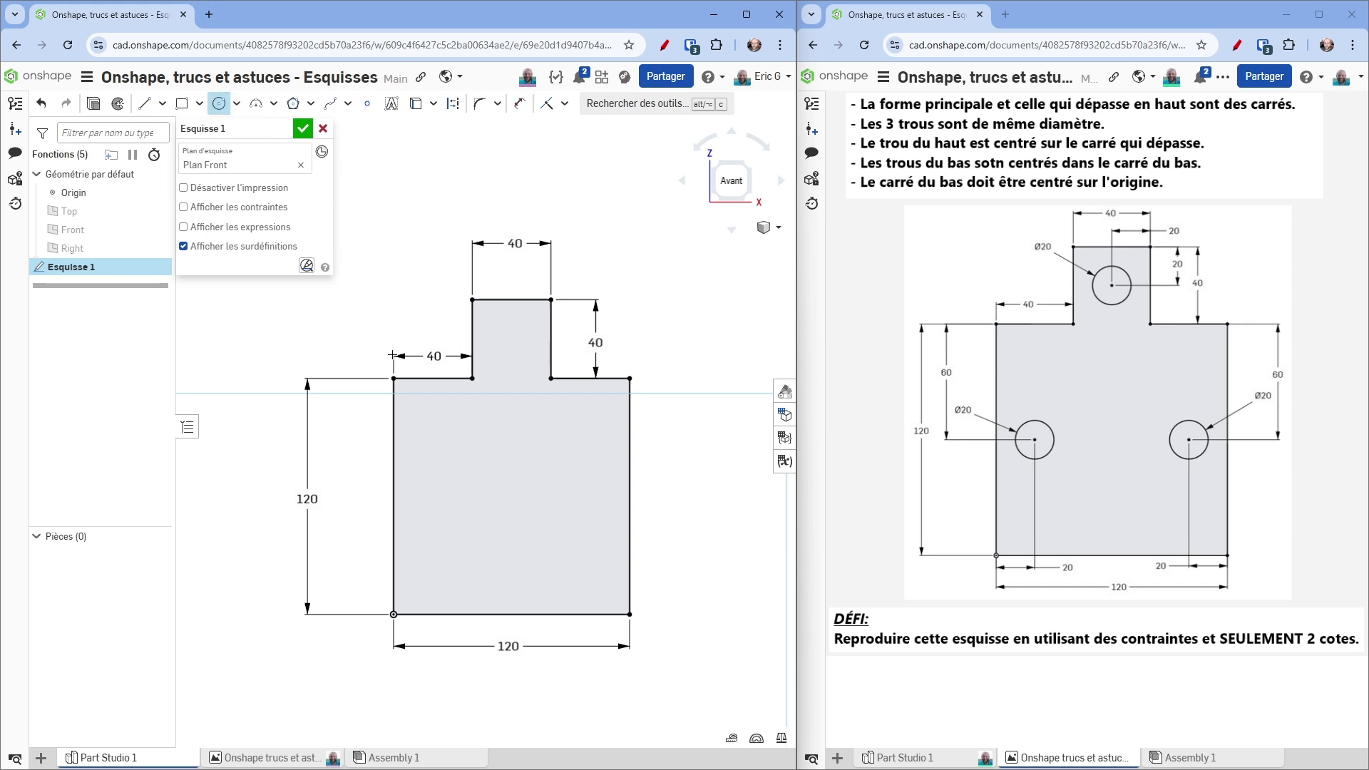
pyautogui.click(502, 348)
pyautogui.click(519, 335)
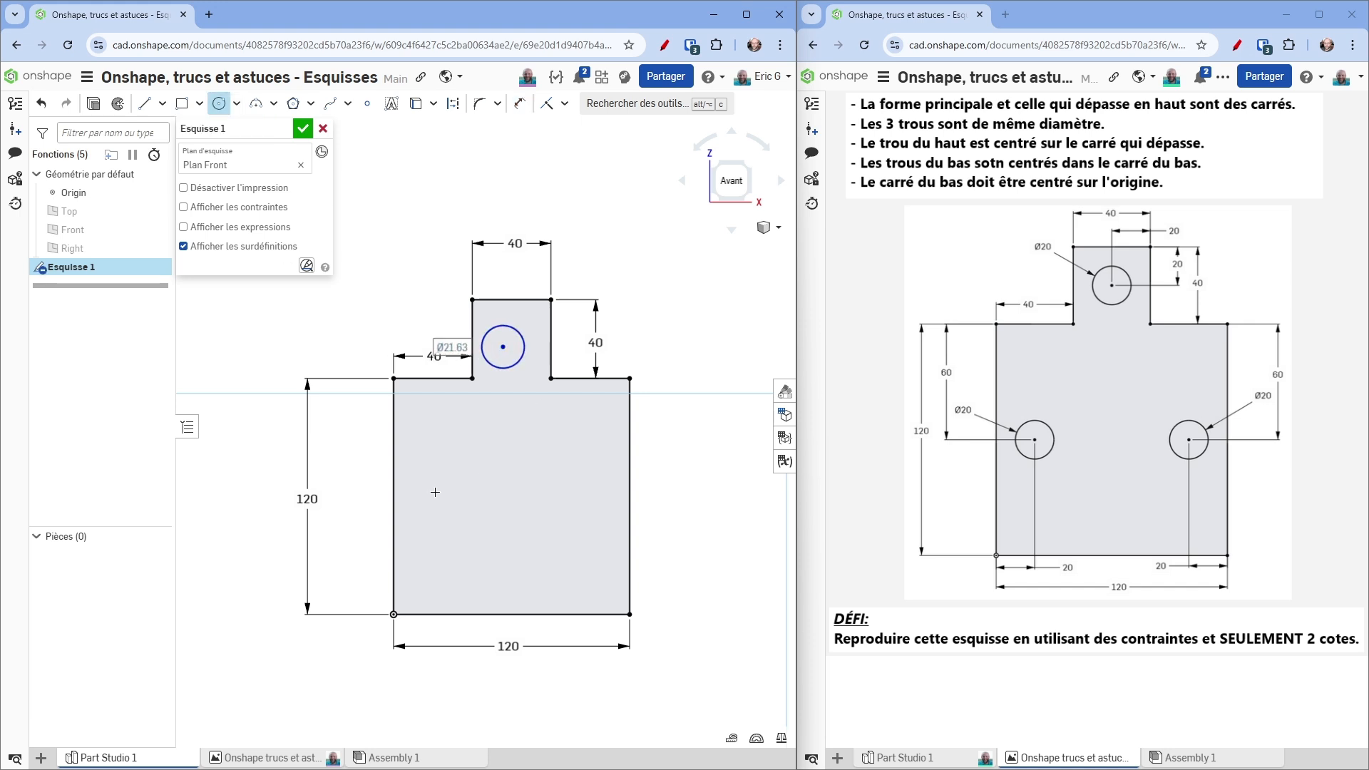
pyautogui.click(422, 505)
pyautogui.click(442, 499)
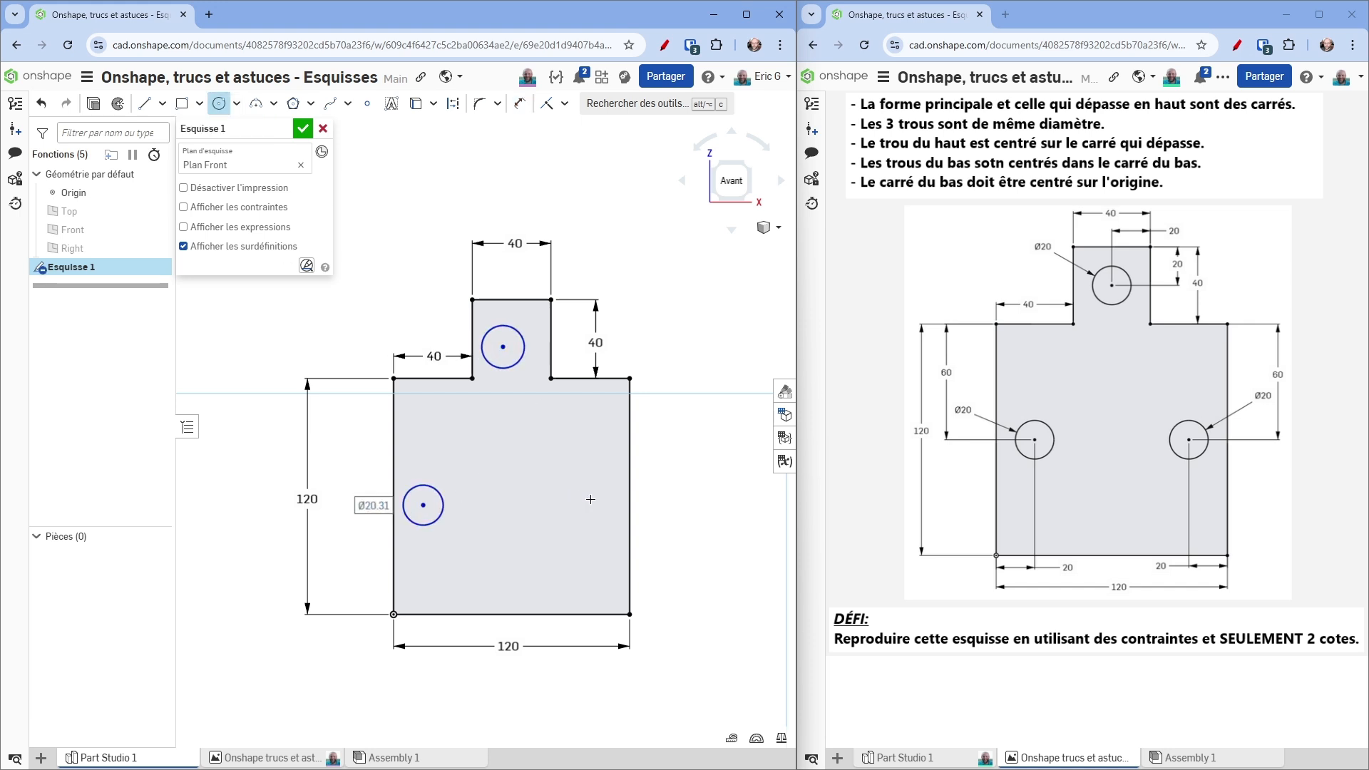
pyautogui.click(601, 501)
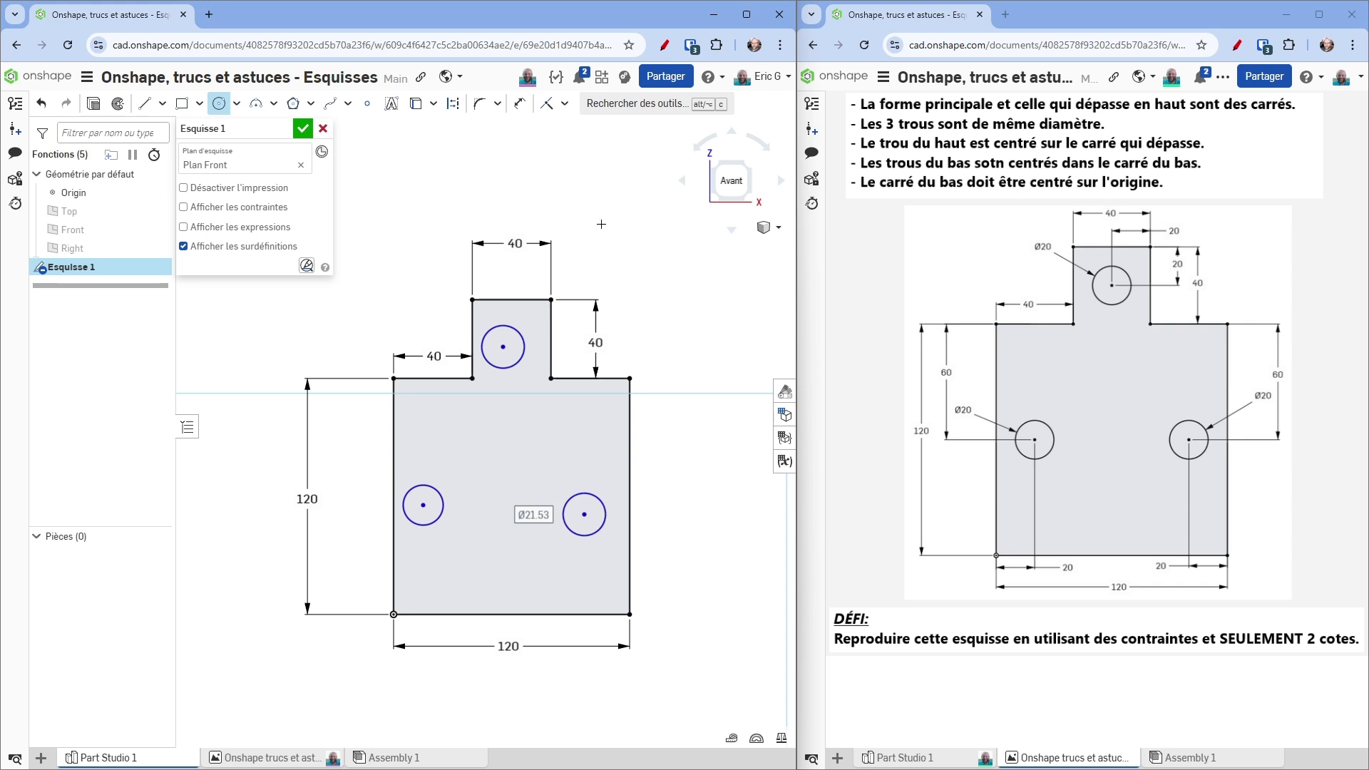
# Step: Dimension the tab circle's diameter at 20 mm, placing the dimension outside the tab's upper left
pyautogui.click(519, 106)
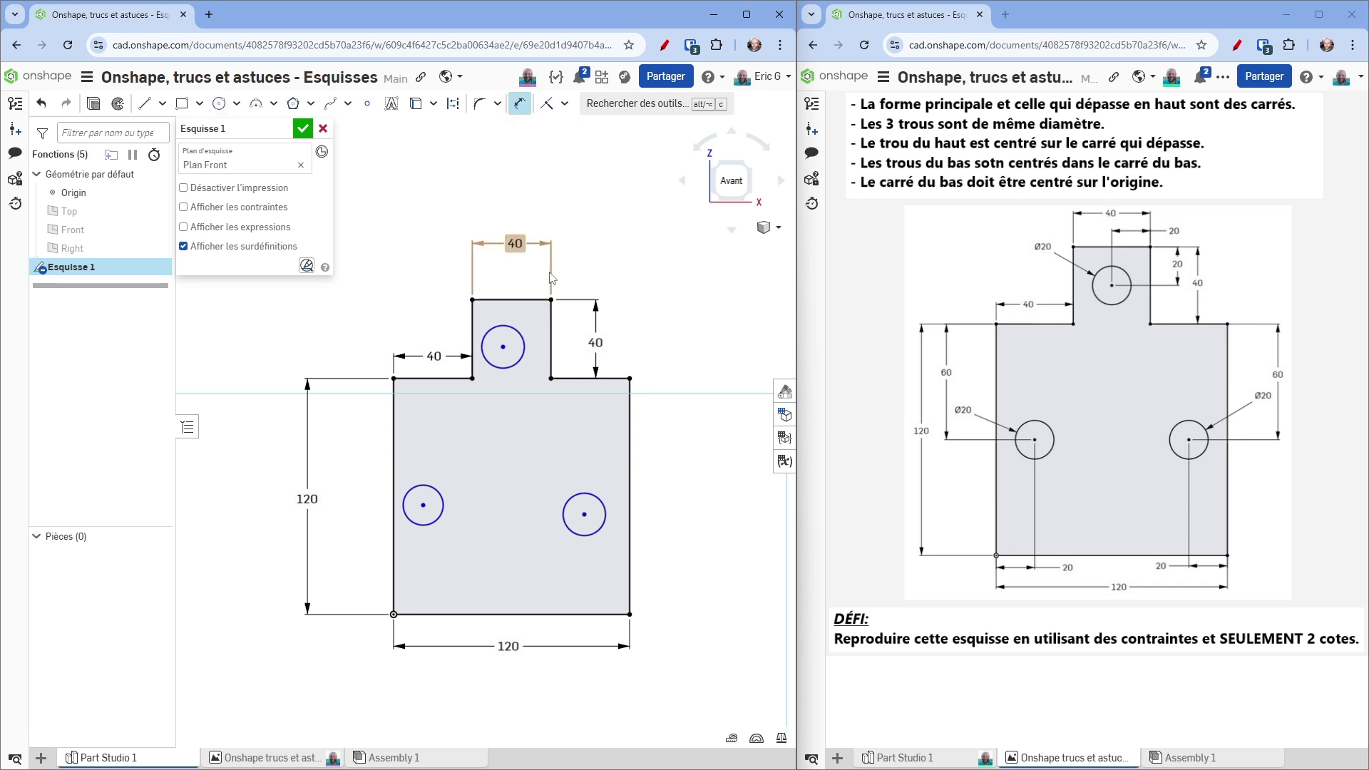
pyautogui.click(492, 330)
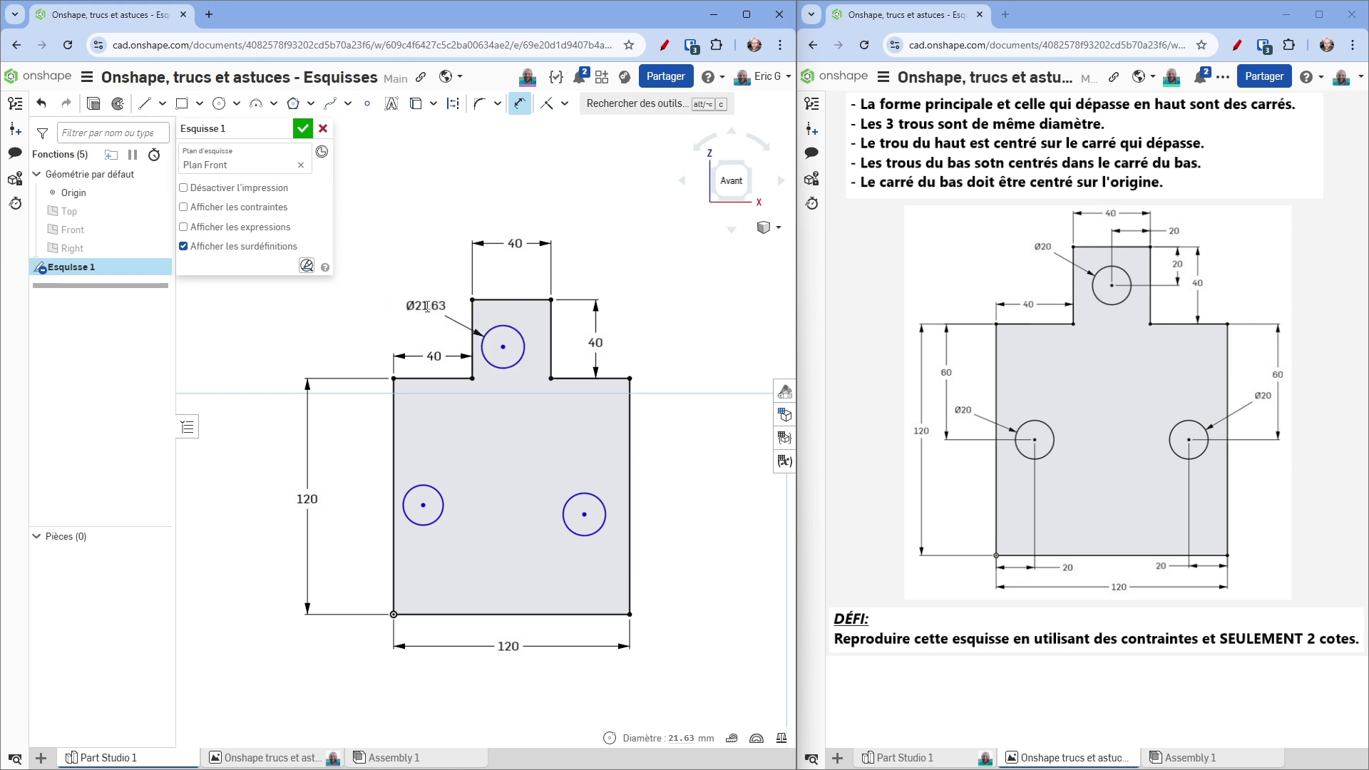
pyautogui.click(428, 298)
pyautogui.press('Return')
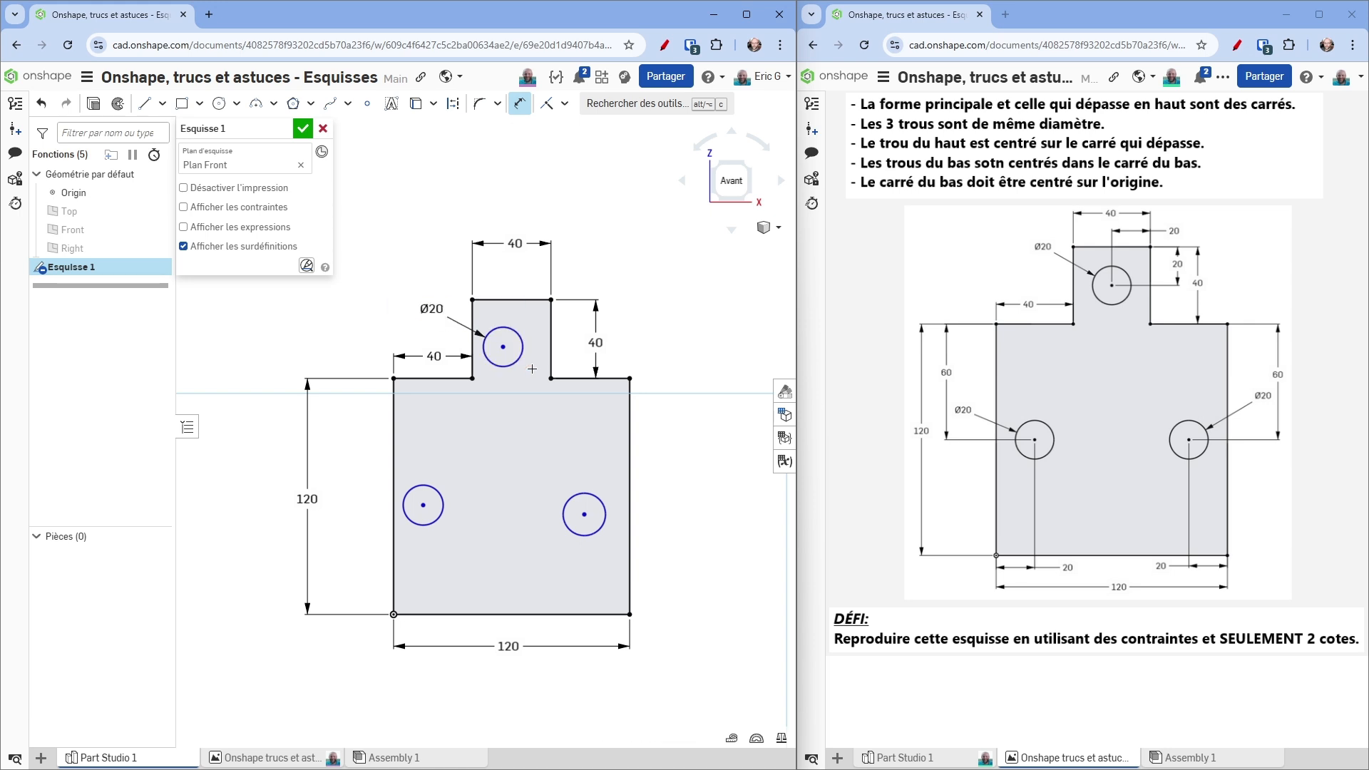
# Step: Set the horizontal distance from the tab circle's centre to the tab's right edge to 20 mm
pyautogui.click(503, 347)
pyautogui.click(550, 332)
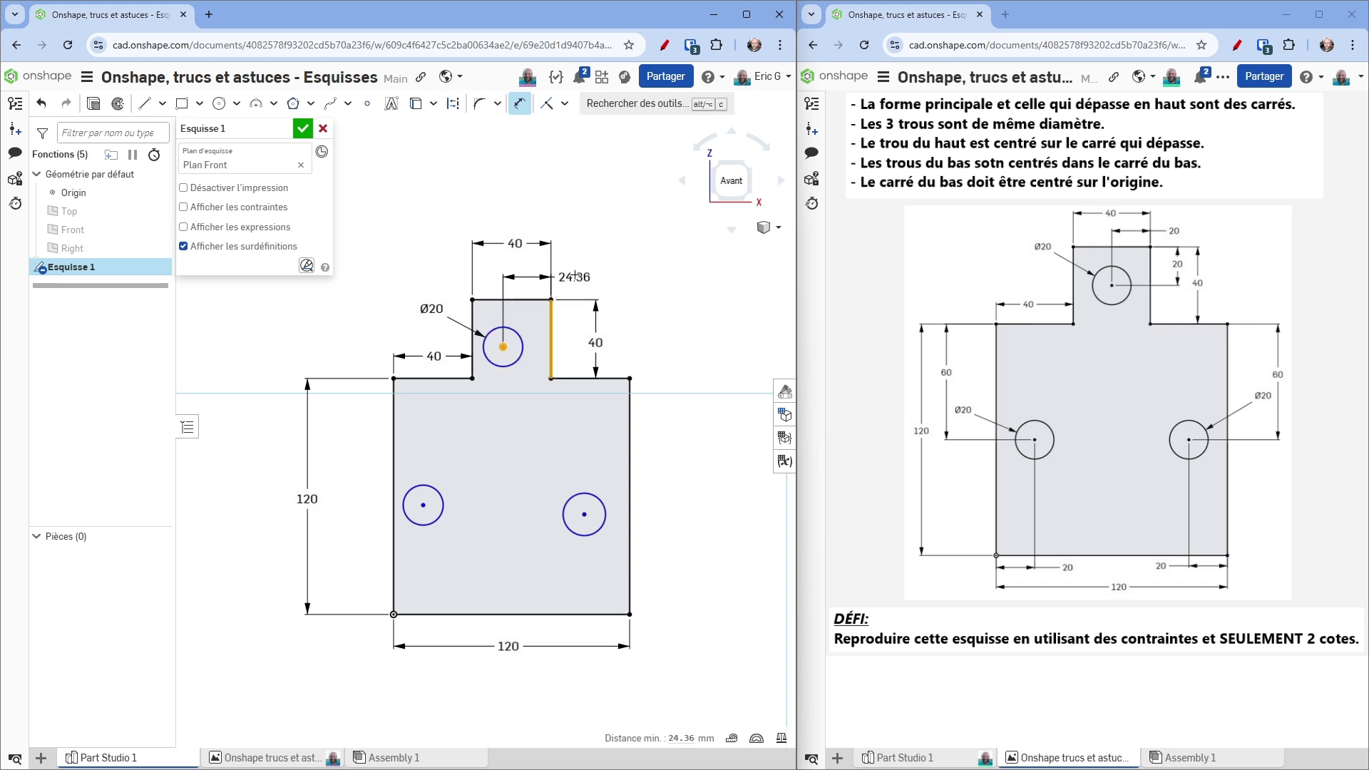
pyautogui.click(577, 271)
pyautogui.write('20')
pyautogui.press('Return')
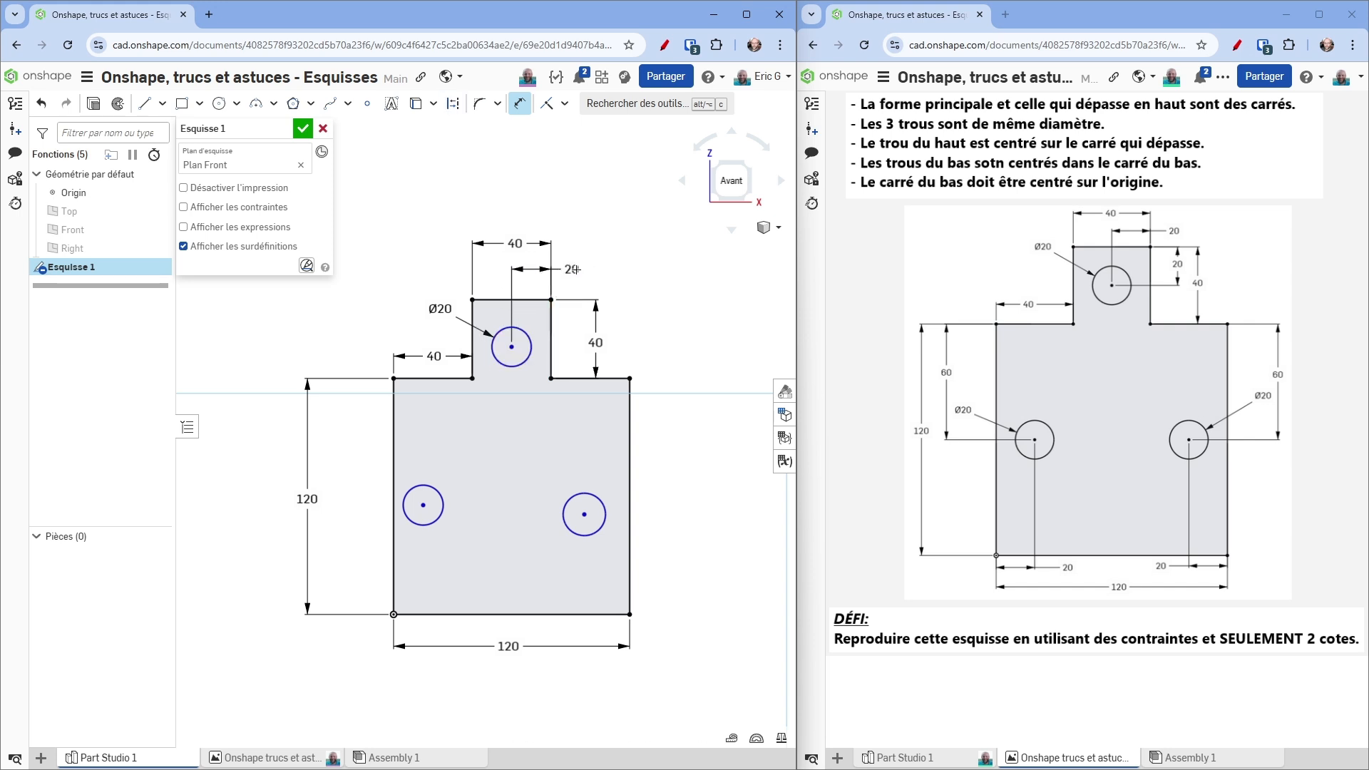
# Step: Set the vertical distance from the tab circle's centre to the tab's top edge to 20 mm
pyautogui.click(531, 299)
pyautogui.click(512, 346)
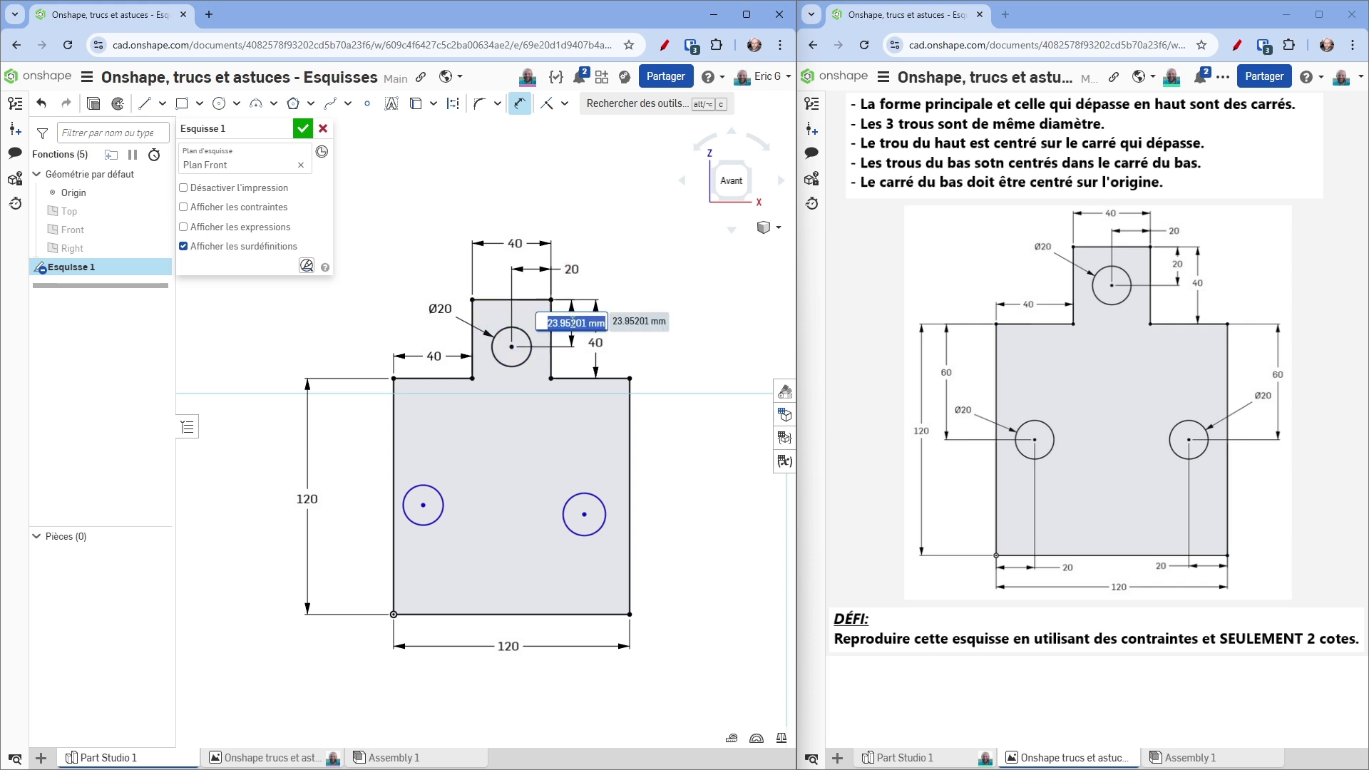
pyautogui.click(571, 322)
pyautogui.write('20')
pyautogui.press('Return')
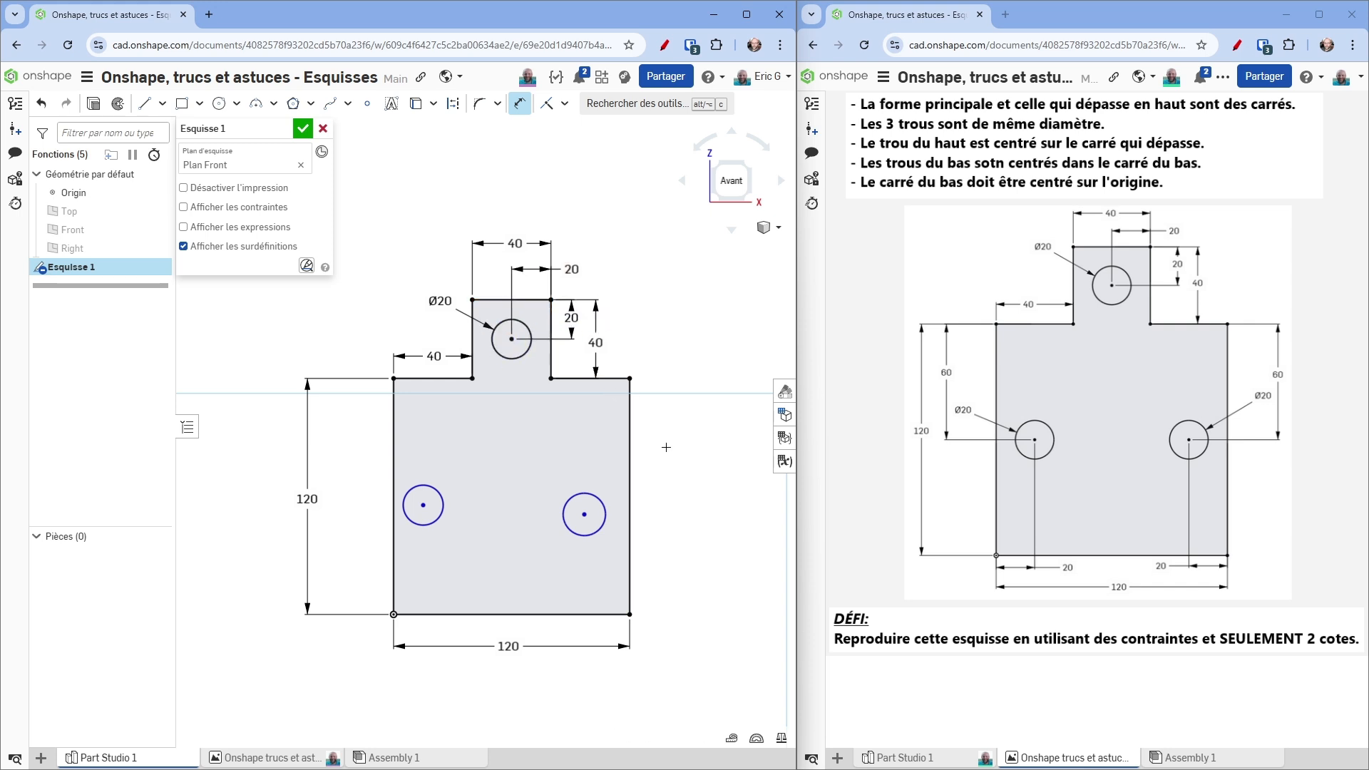
# Step: Dimension the diameters of the body's right and left circles at 20 mm, placing each dimension above its circle on the outer side
pyautogui.click(601, 499)
pyautogui.click(681, 457)
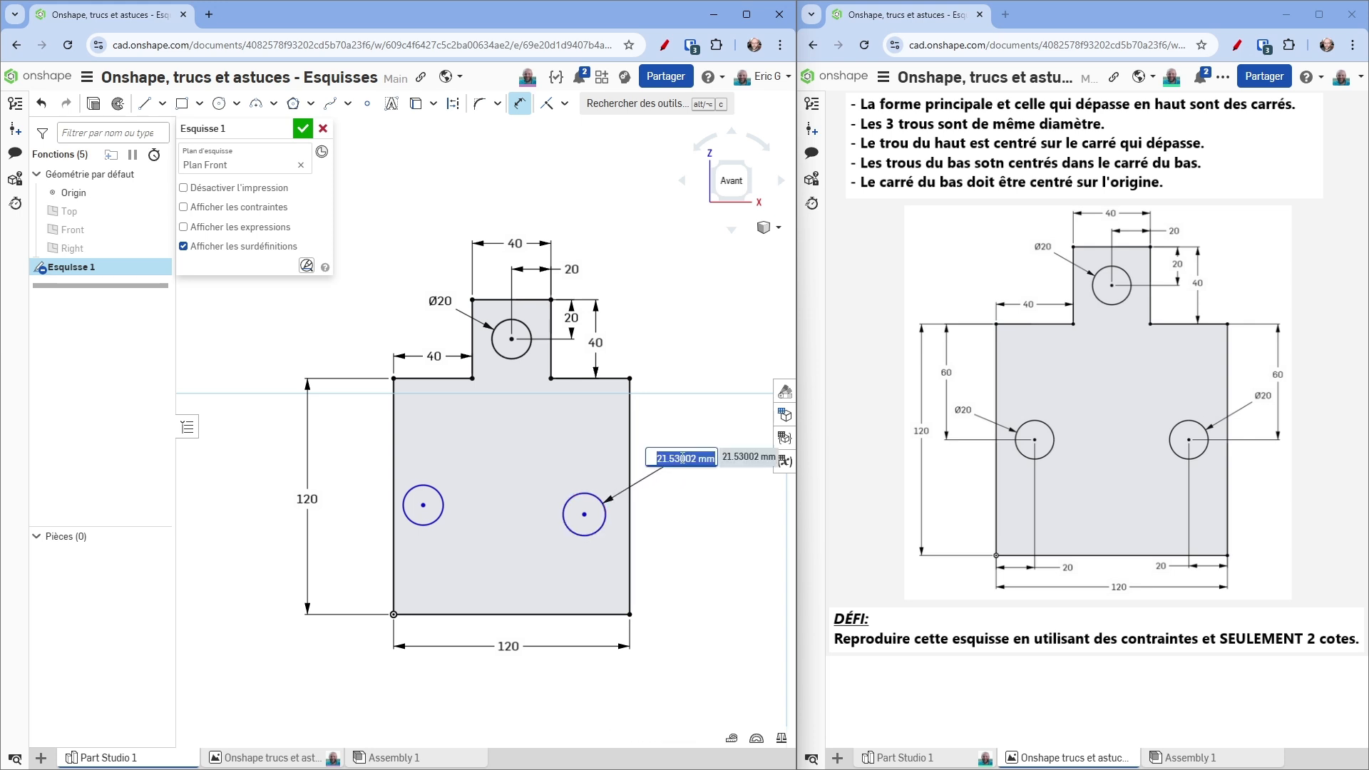
pyautogui.write('20')
pyautogui.press('Return')
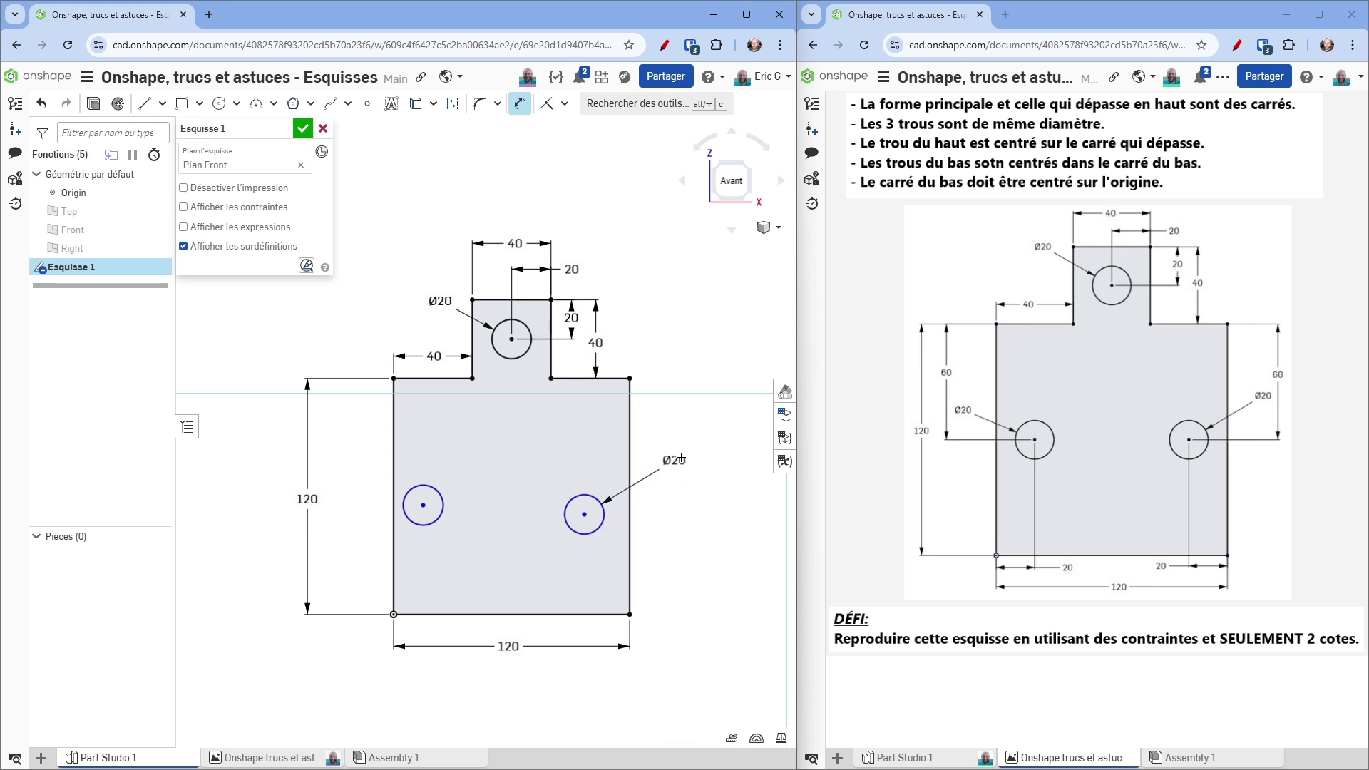
pyautogui.click(416, 492)
pyautogui.click(359, 451)
pyautogui.write('20')
pyautogui.press('Return')
# Step: Set the vertical distance from the left circle's centre to the body's upper left edge to 60 mm
pyautogui.click(433, 378)
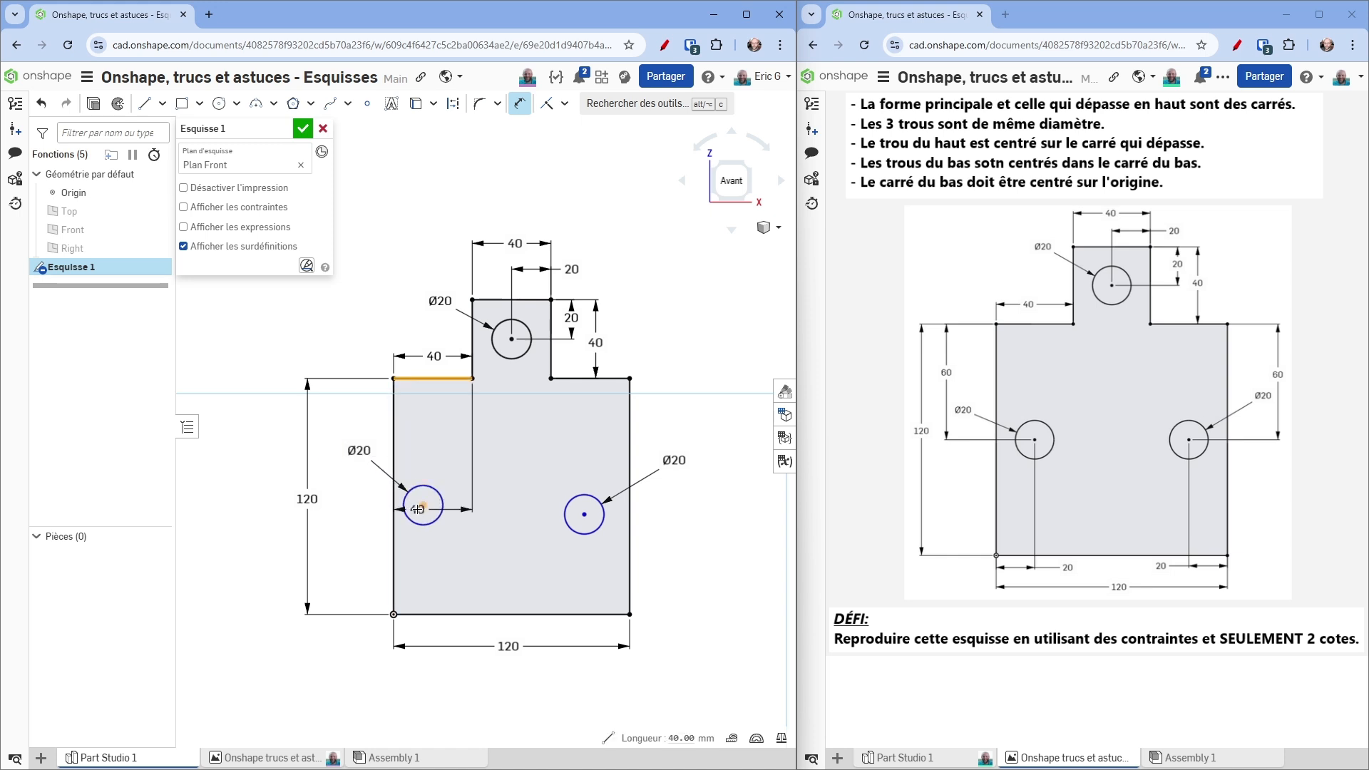
pyautogui.click(423, 505)
pyautogui.click(338, 426)
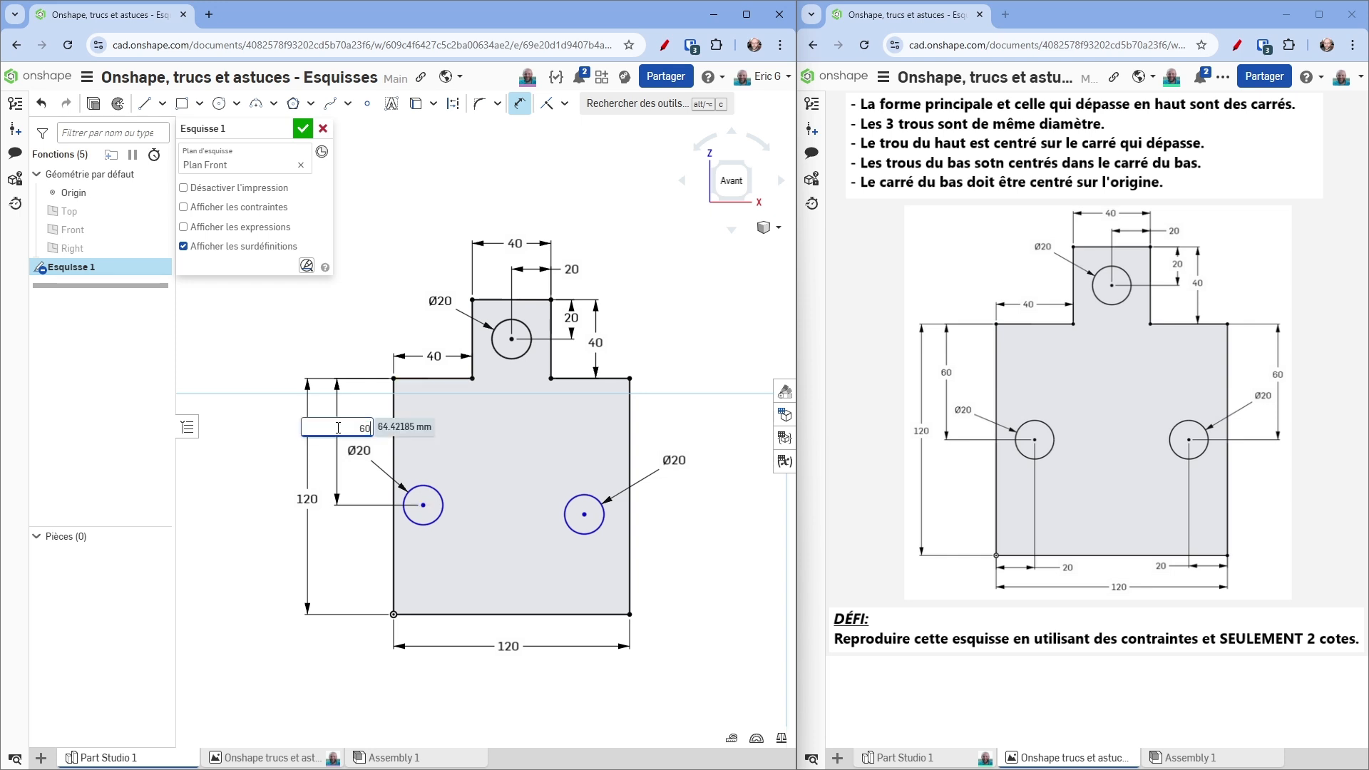
pyautogui.write('60')
pyautogui.press('Return')
# Step: Set the vertical distance from the right circle's centre to the body's upper right edge to 60 mm
pyautogui.click(584, 512)
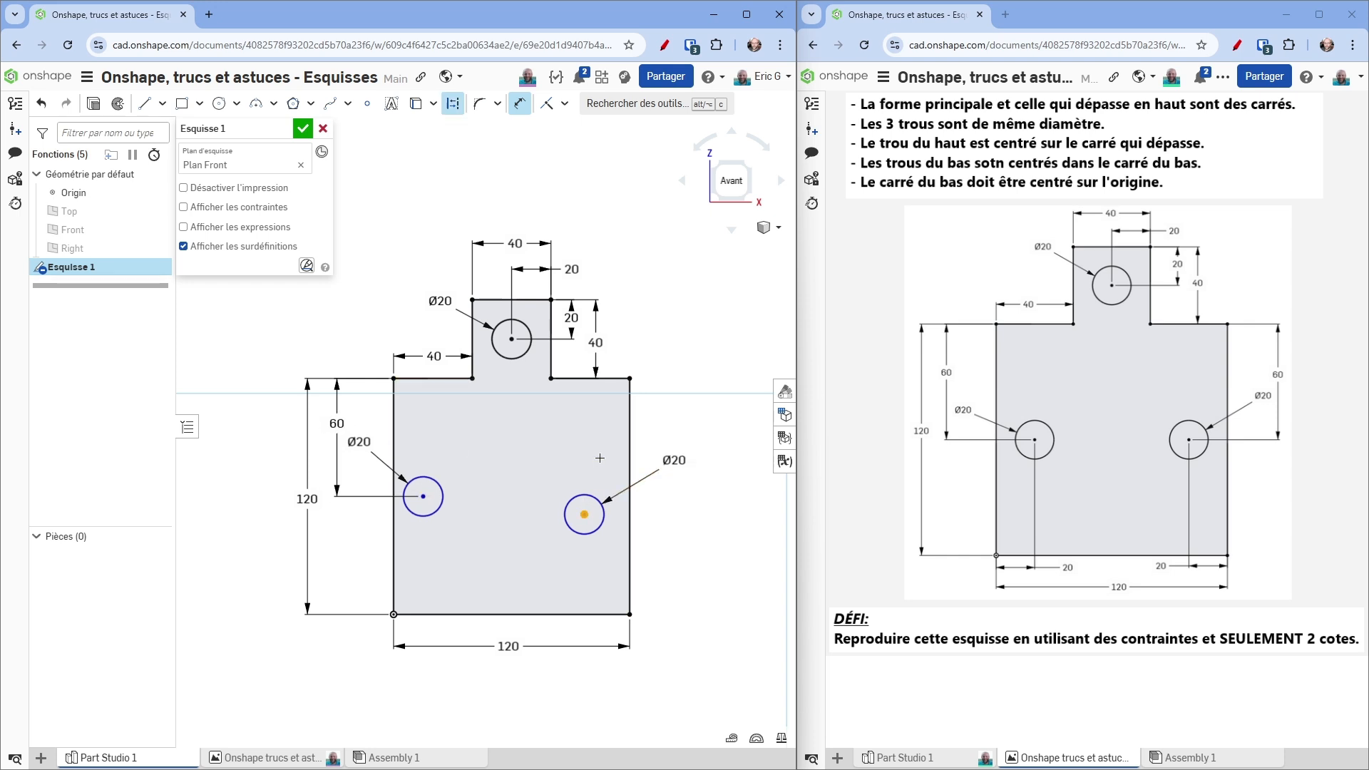
pyautogui.click(596, 378)
pyautogui.click(703, 425)
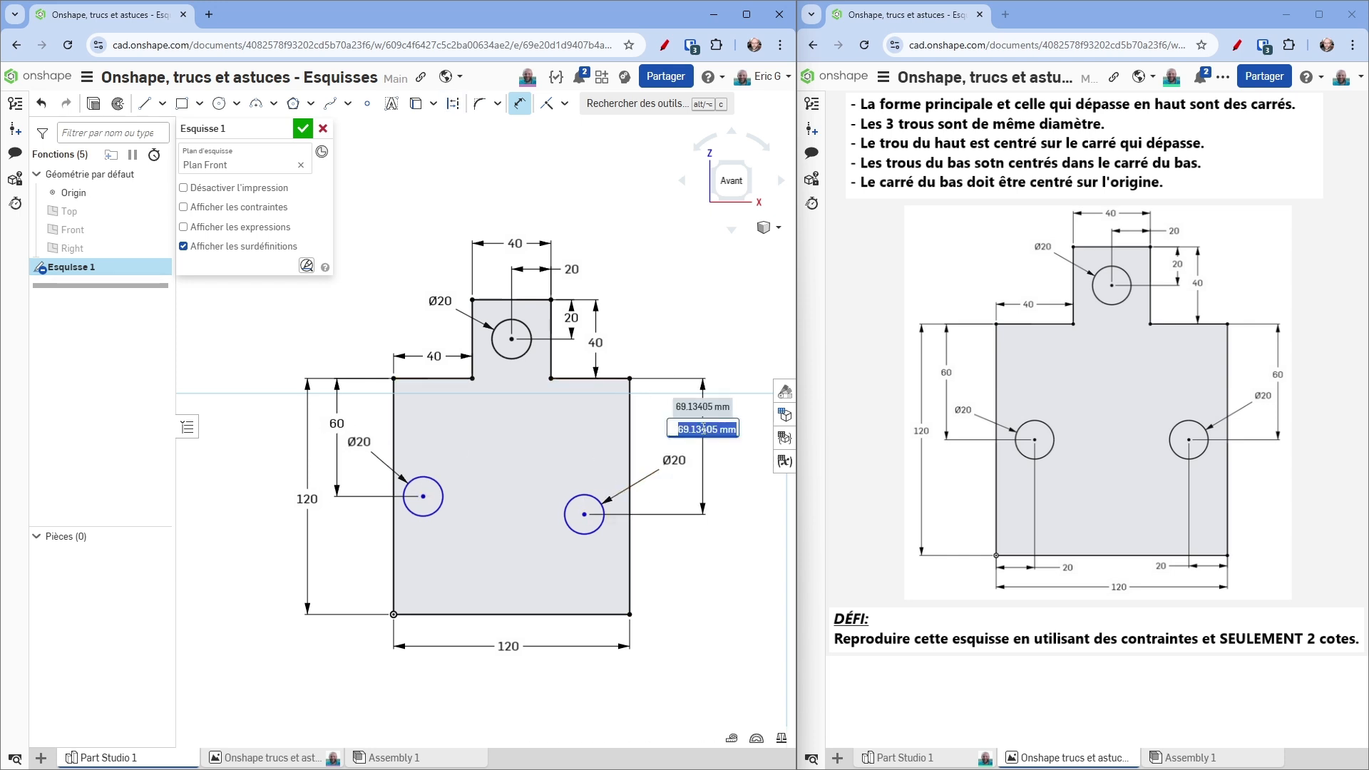
pyautogui.write('60')
pyautogui.press('Return')
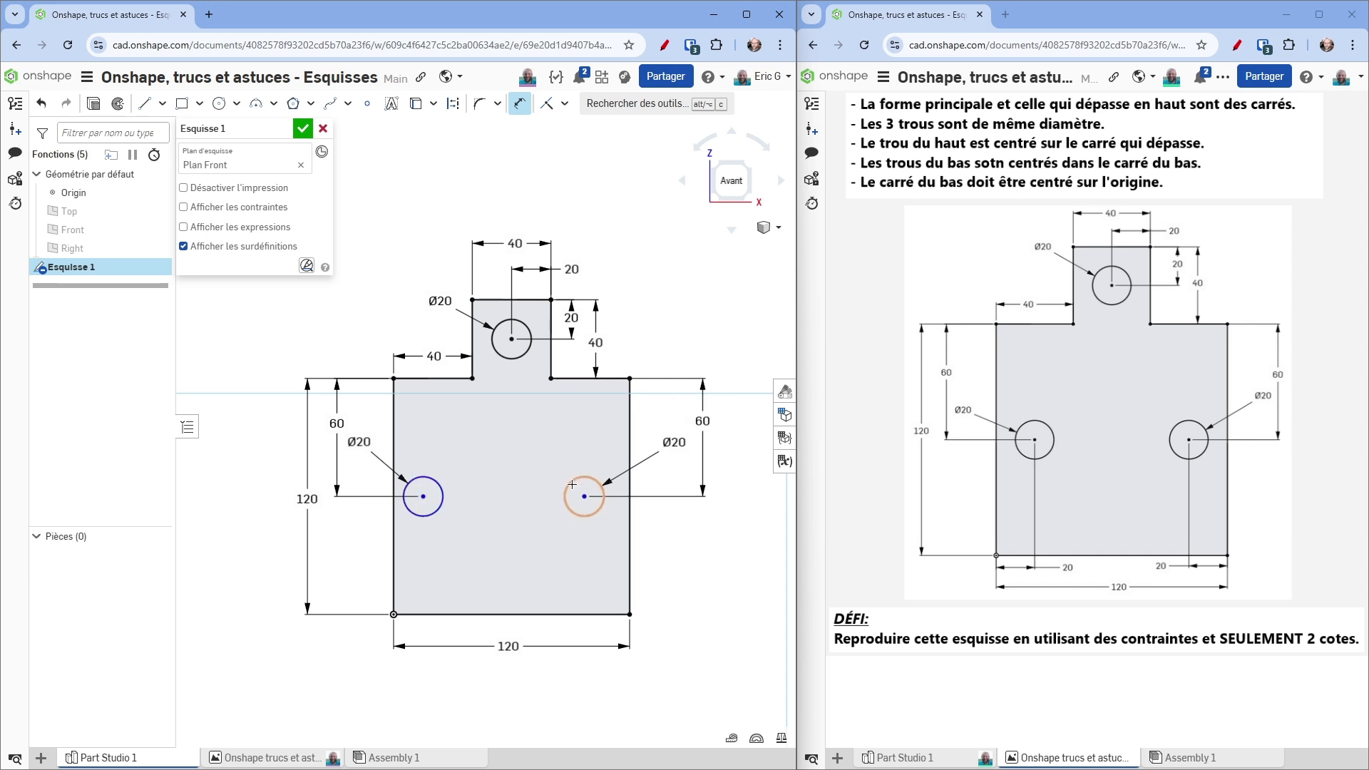
# Step: Set the horizontal distance from the left circle's centre to the body's left edge to 20 mm, placing the dimension below the body
pyautogui.click(423, 496)
pyautogui.press('d')
pyautogui.click(395, 576)
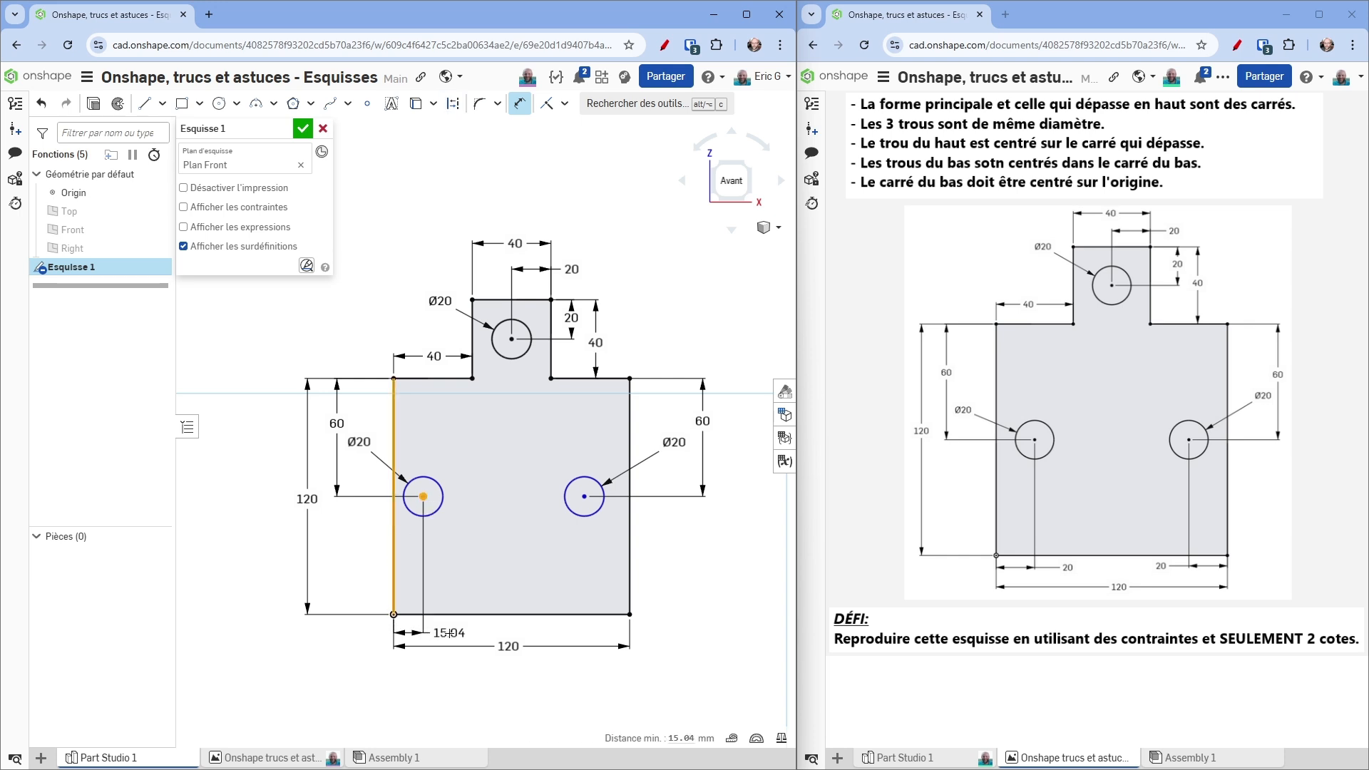
pyautogui.click(450, 633)
pyautogui.press('Return')
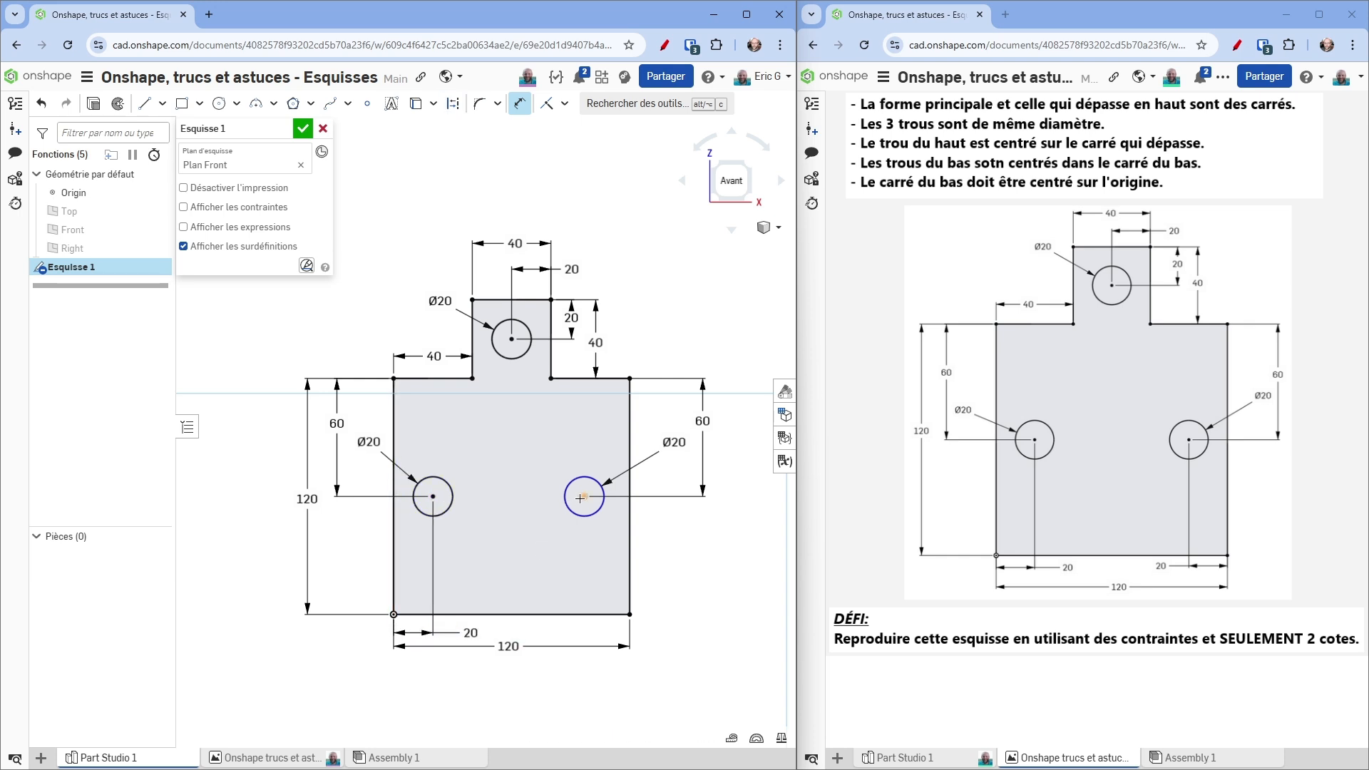
# Step: Set the horizontal distance from the right circle's centre to the body's right edge to 20 mm, placing the dimension below the body
pyautogui.click(584, 495)
pyautogui.press('d')
pyautogui.click(630, 560)
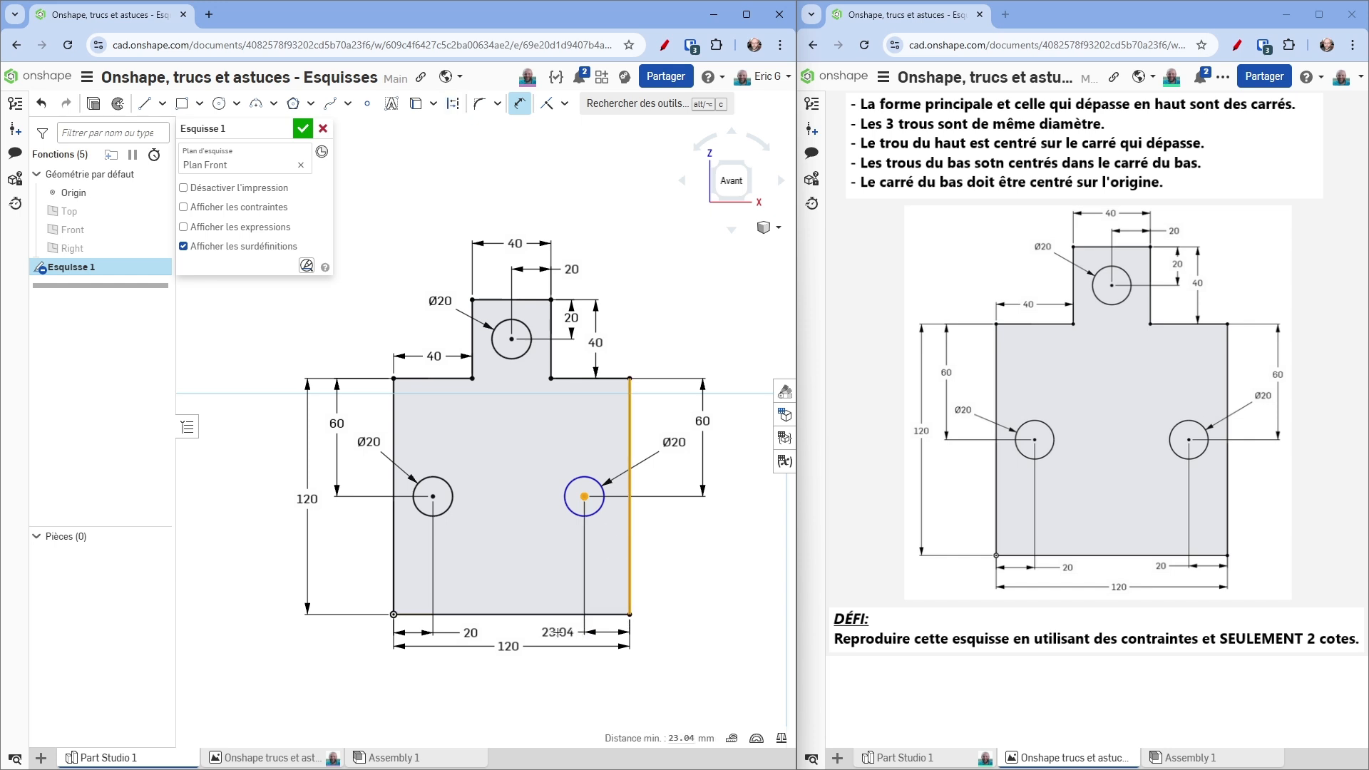
pyautogui.click(557, 631)
pyautogui.write('20')
pyautogui.press('Return')
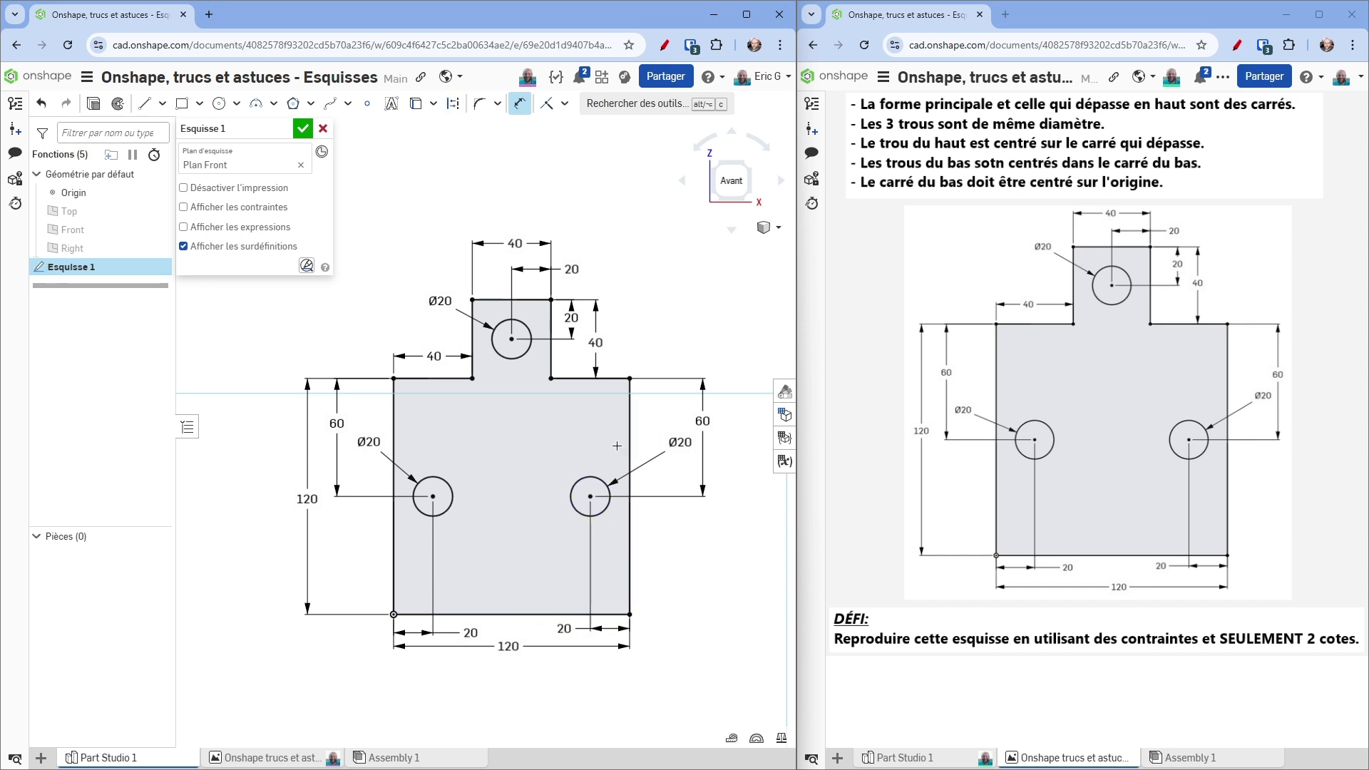
# Step: Finish Esquisse 1 and hide it
pyautogui.scroll(3, 550, 446)
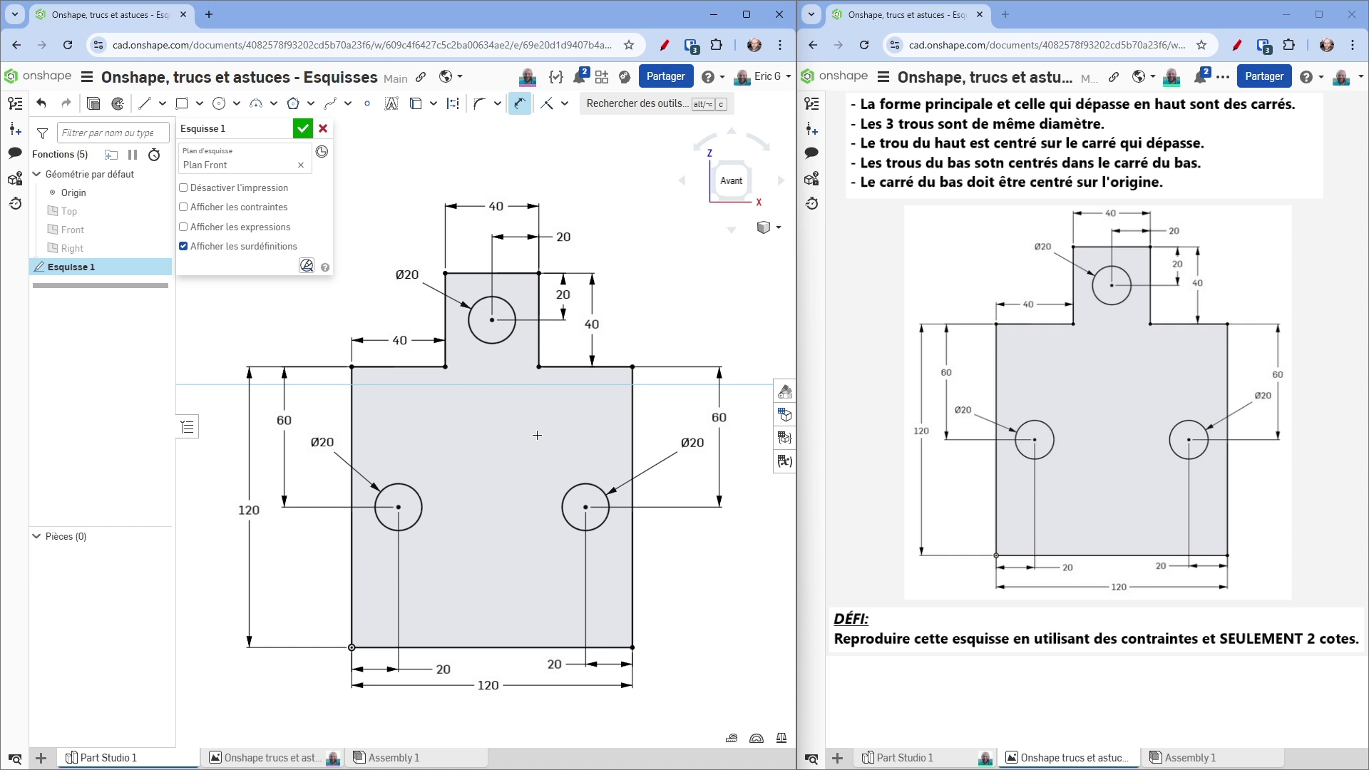
pyautogui.click(302, 128)
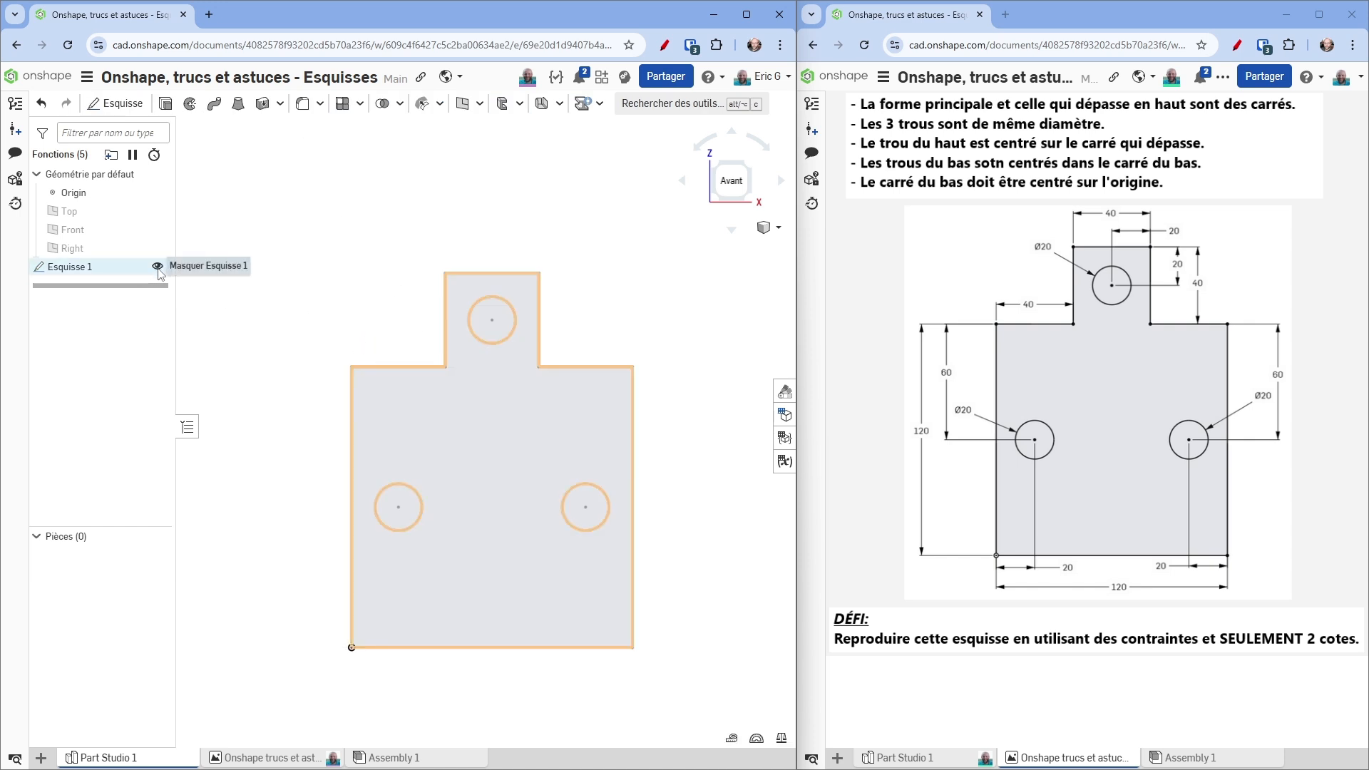
pyautogui.click(158, 267)
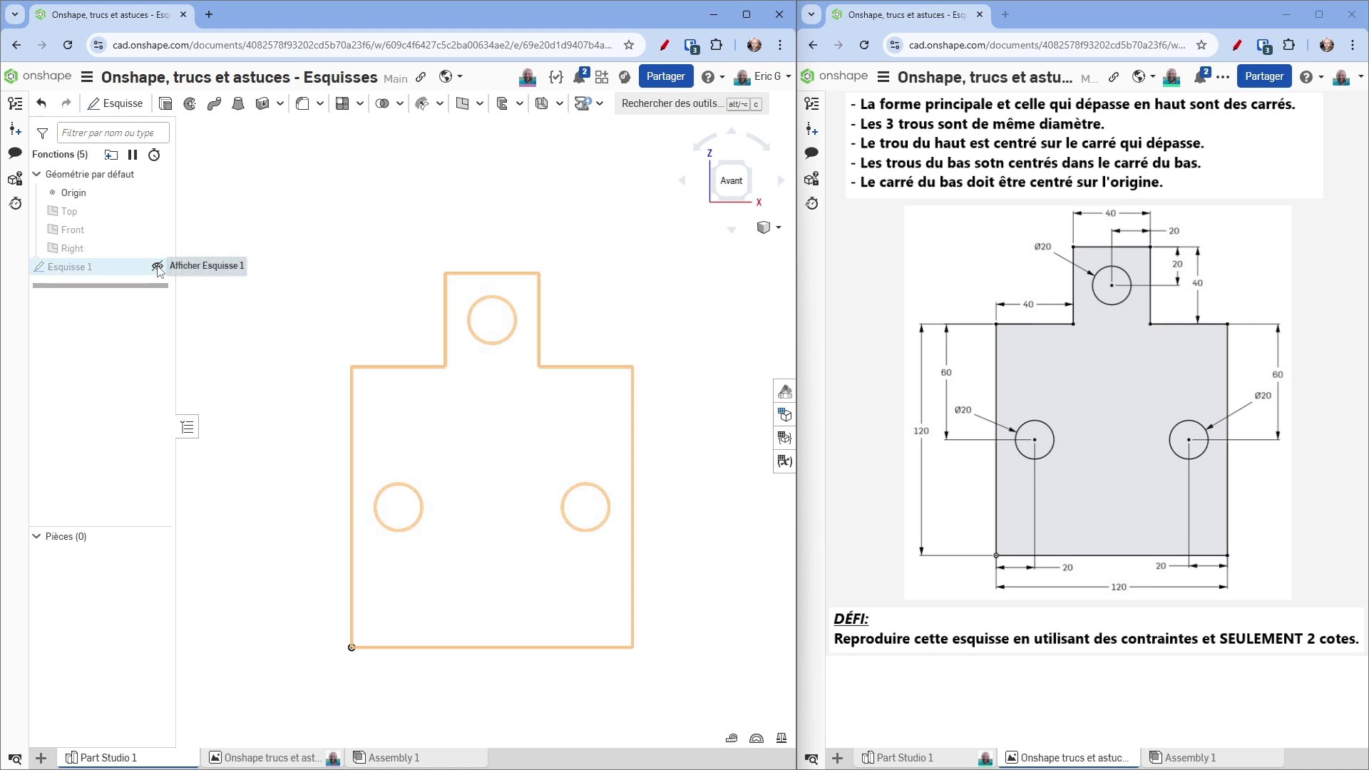
# Step: Start a new sketch on the Front plane, viewed normal to the plane
pyautogui.click(114, 103)
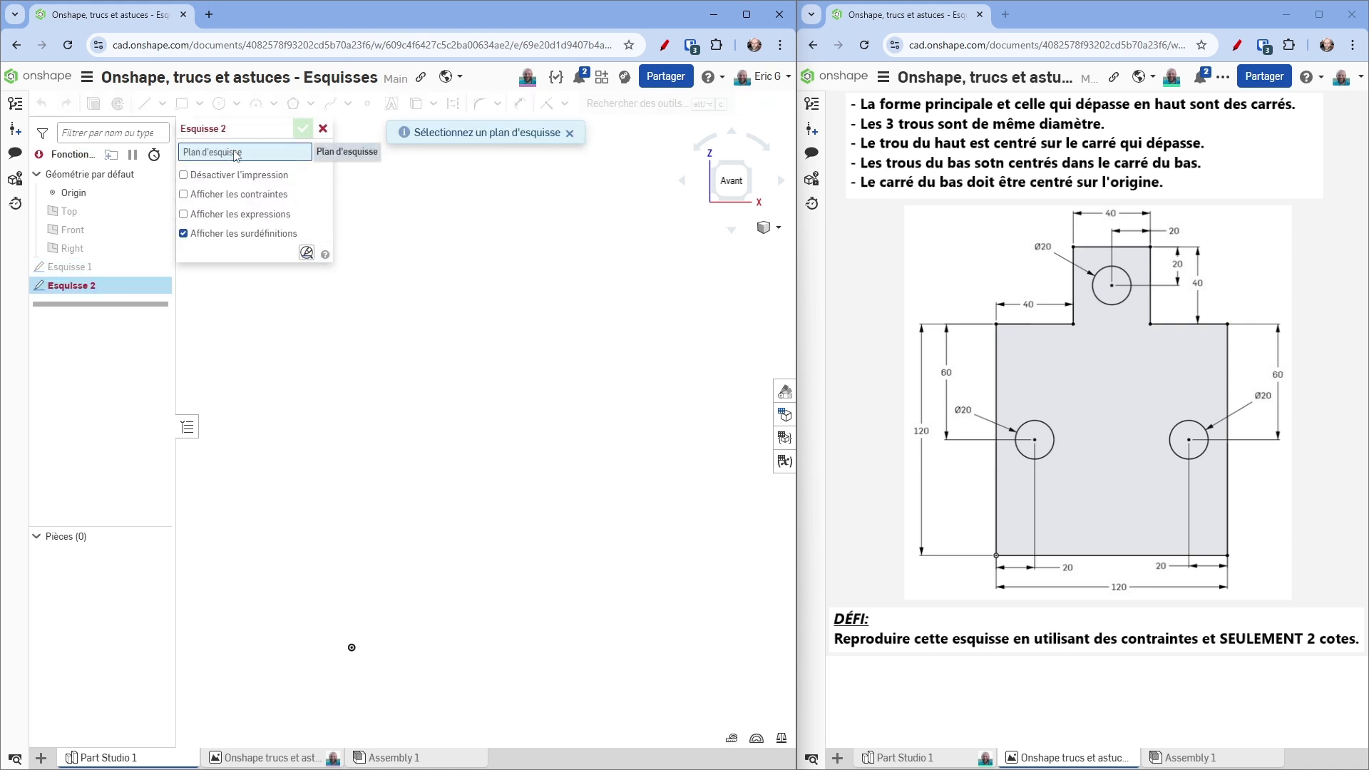
pyautogui.click(73, 230)
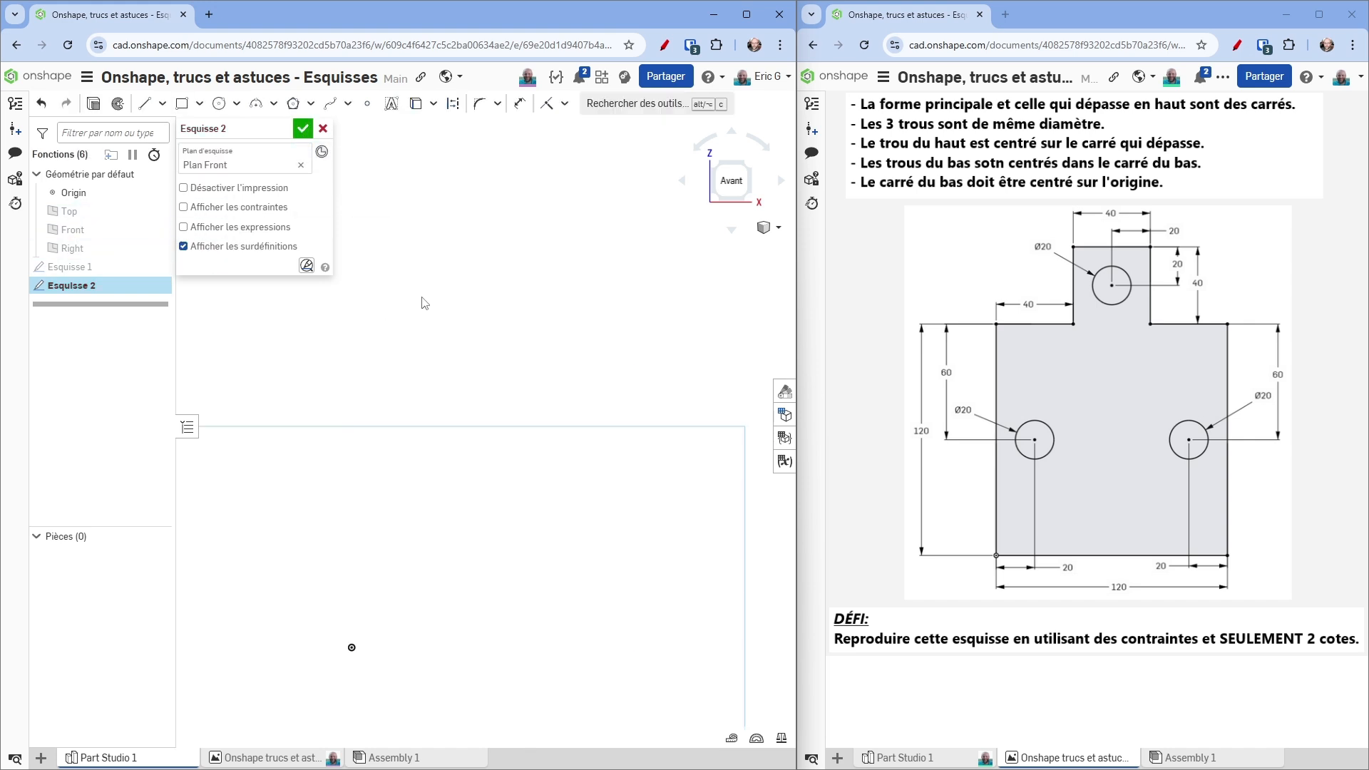
pyautogui.press('n')
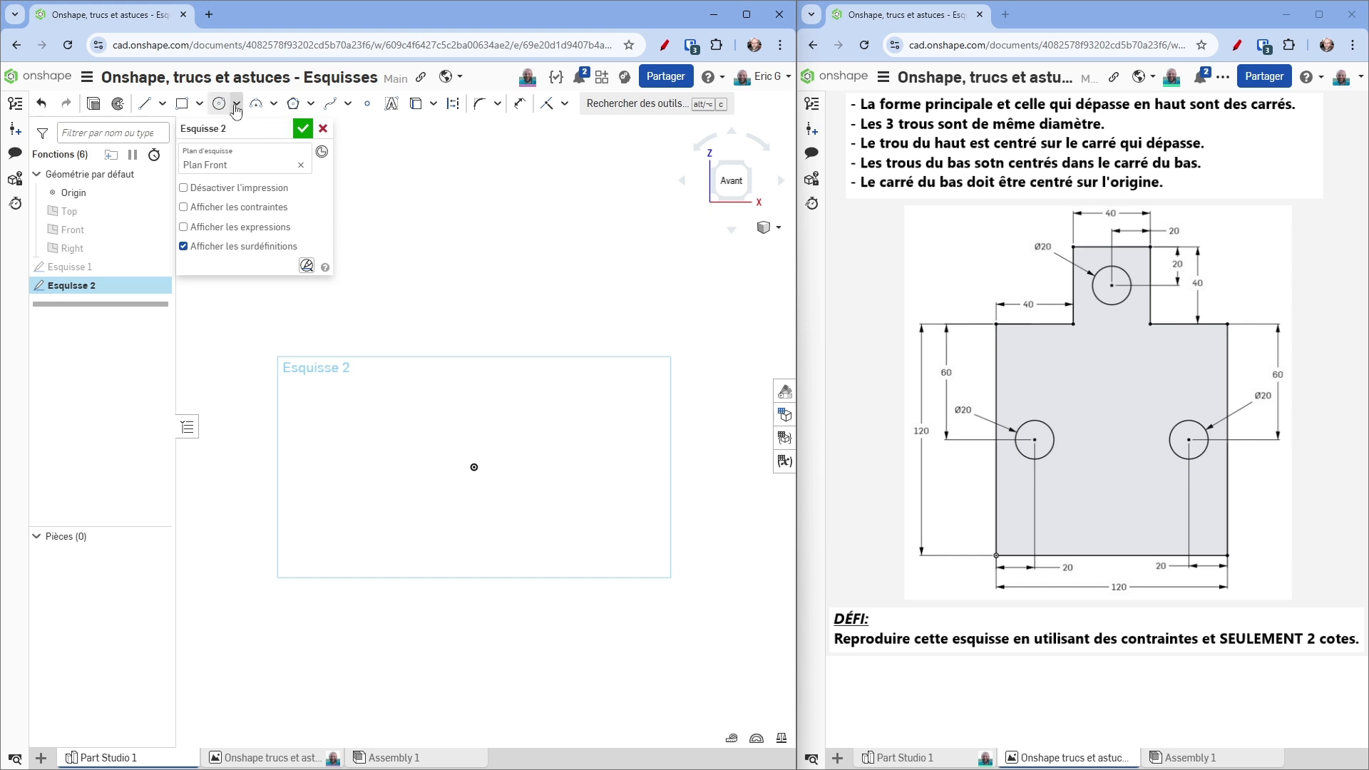
# Step: Sketch a centre-point rectangle about 178.7 mm wide and 151.5 mm high, centred on the origin
pyautogui.click(200, 105)
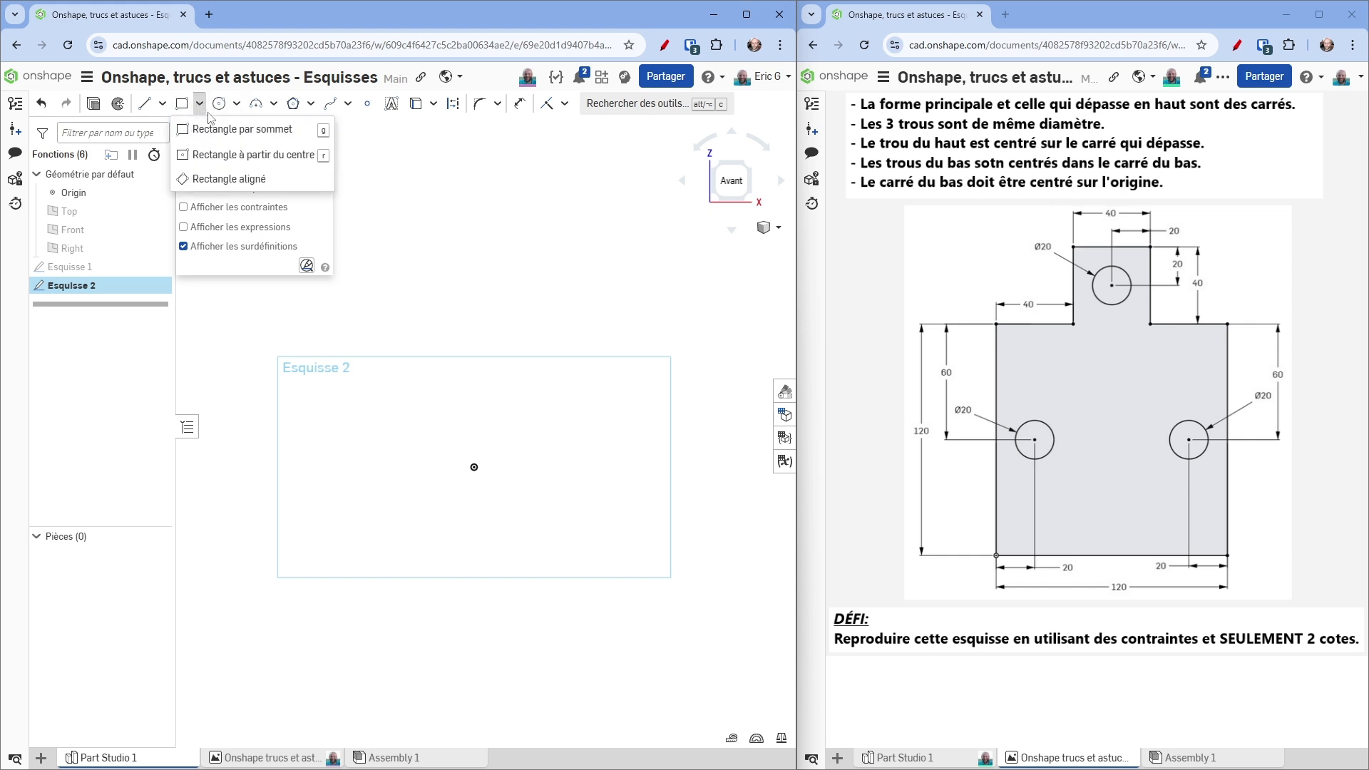
pyautogui.click(223, 162)
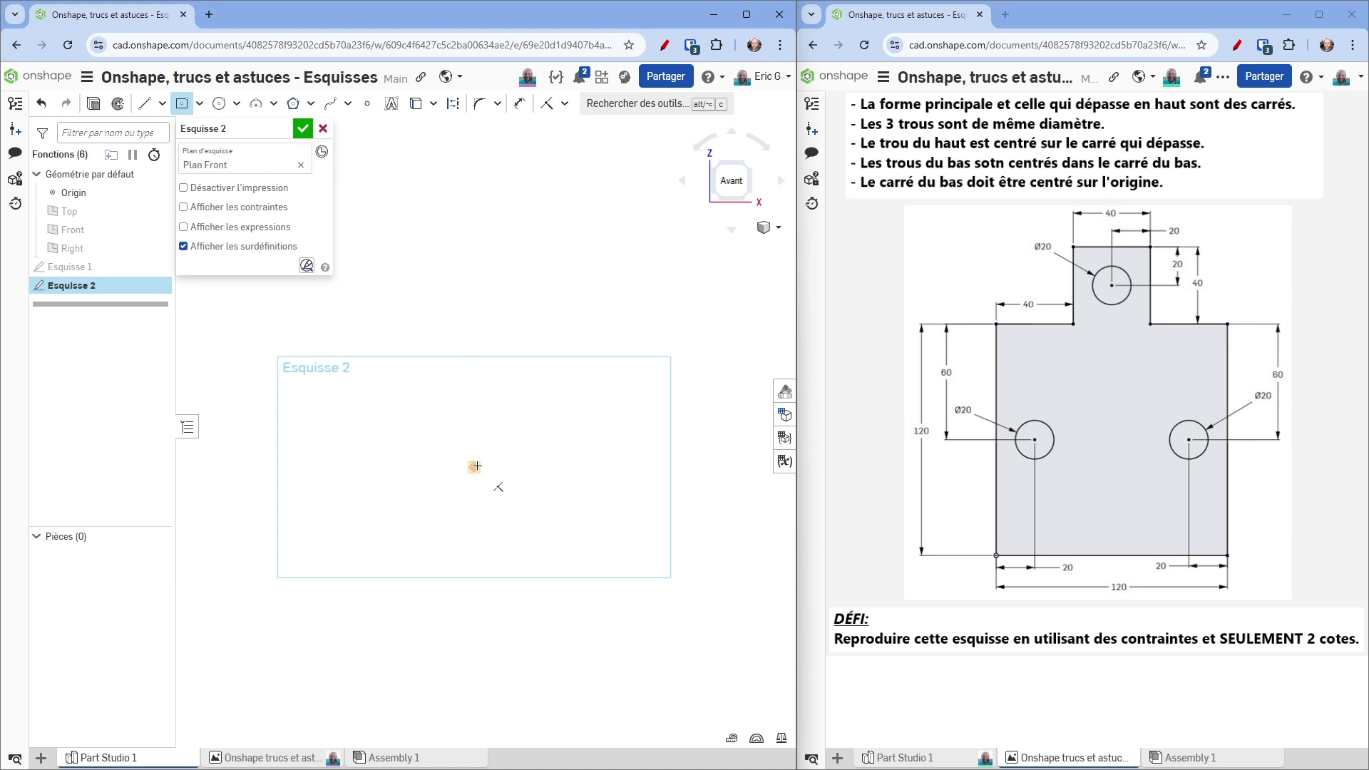
pyautogui.click(474, 468)
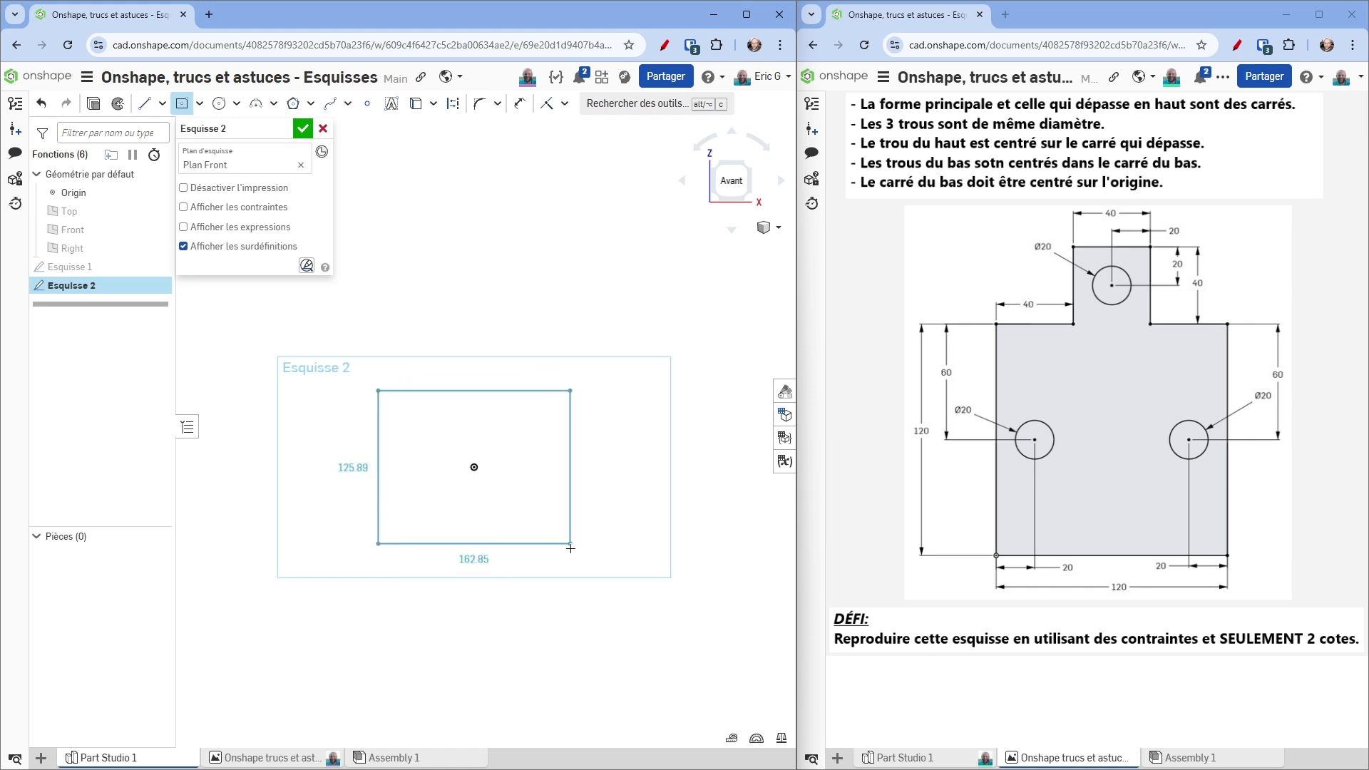
pyautogui.click(578, 556)
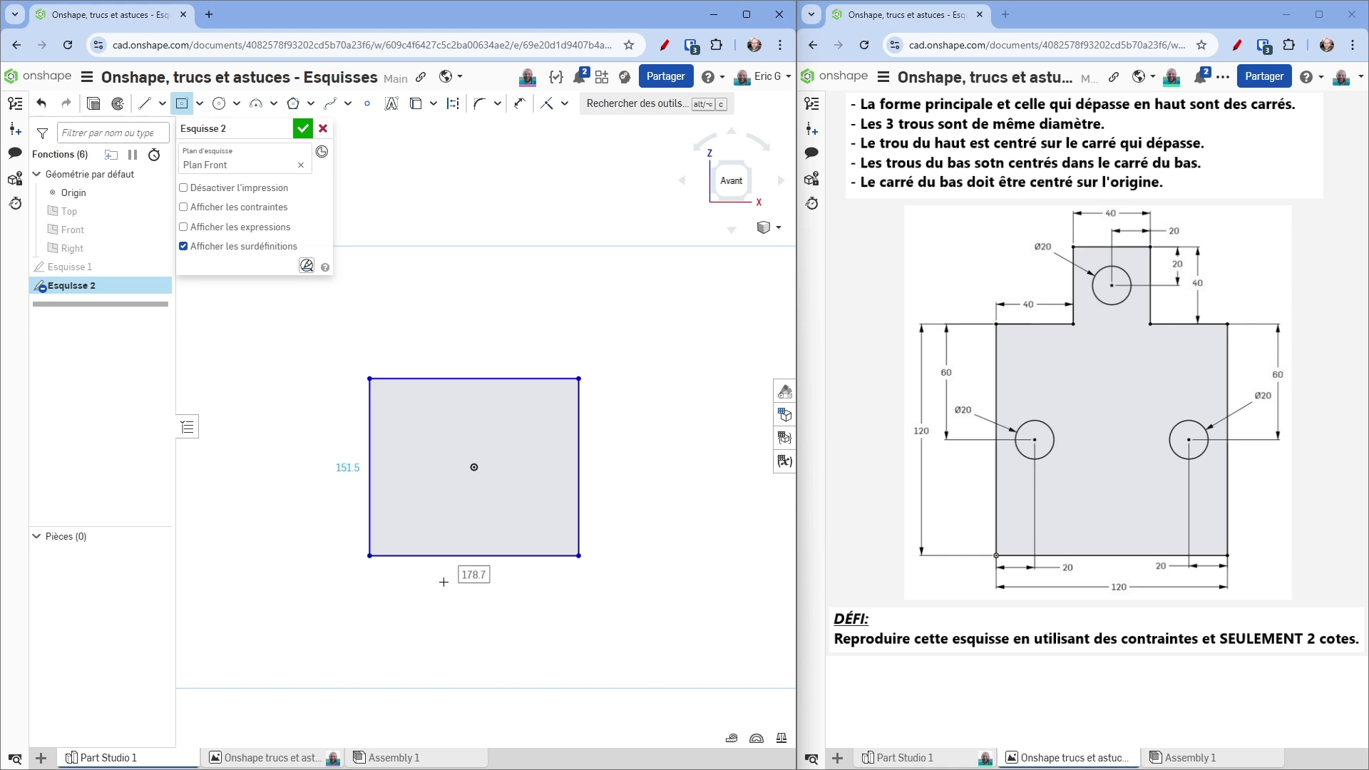
# Step: Set the rectangle's height to 100 mm and its width to 150 mm
pyautogui.doubleClick(338, 481)
pyautogui.write('100')
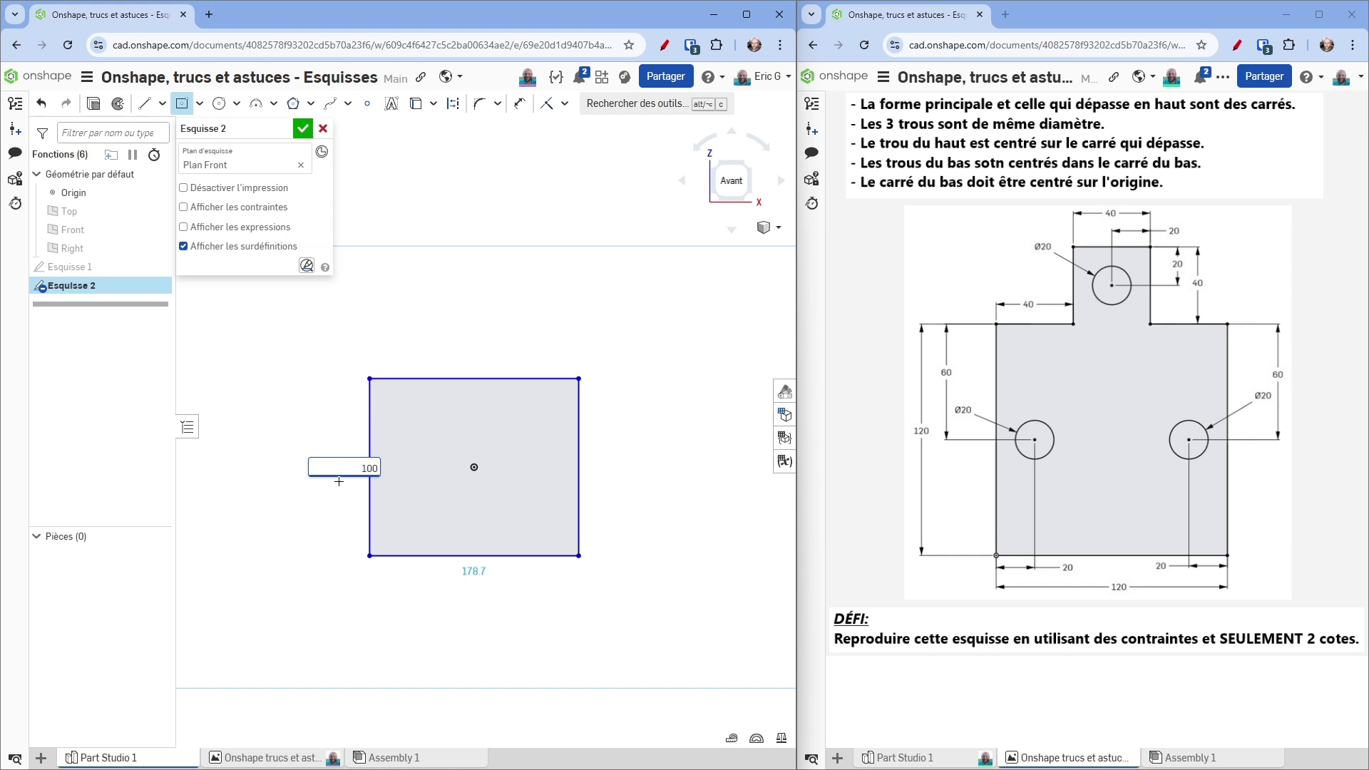
pyautogui.press('Return')
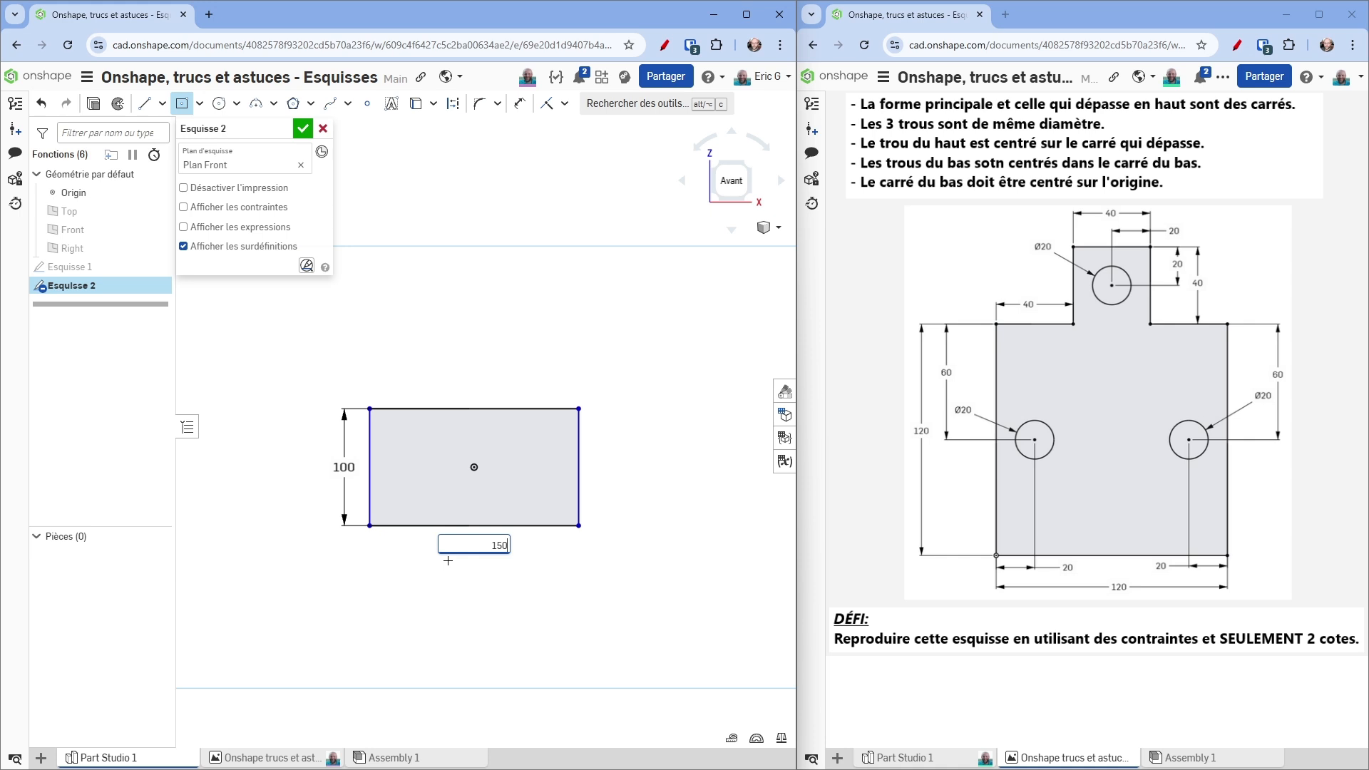
pyautogui.press('Escape')
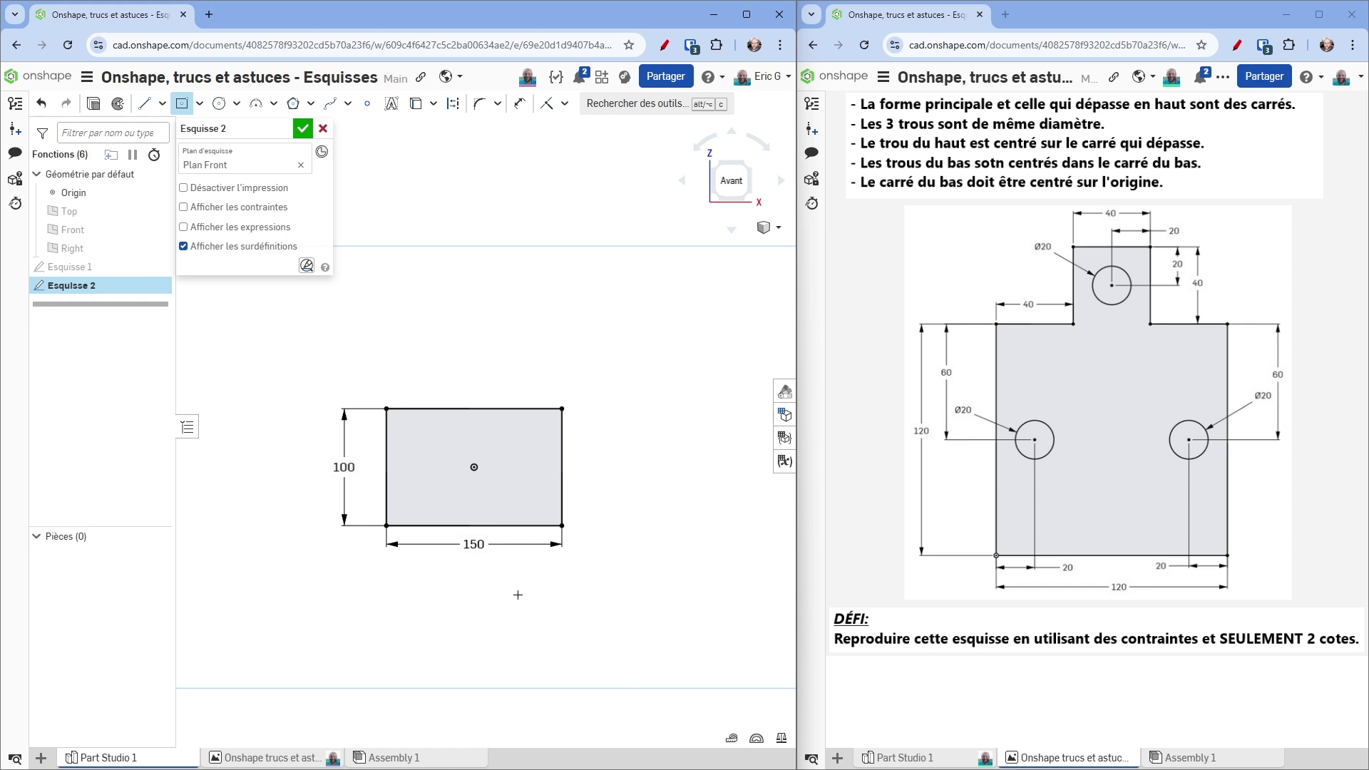
# Step: Leave the rectangle tool and delete the whole rectangle with its dimensions
pyautogui.press('Escape')
pyautogui.moveTo(296, 366); pyautogui.dragTo(592, 618)
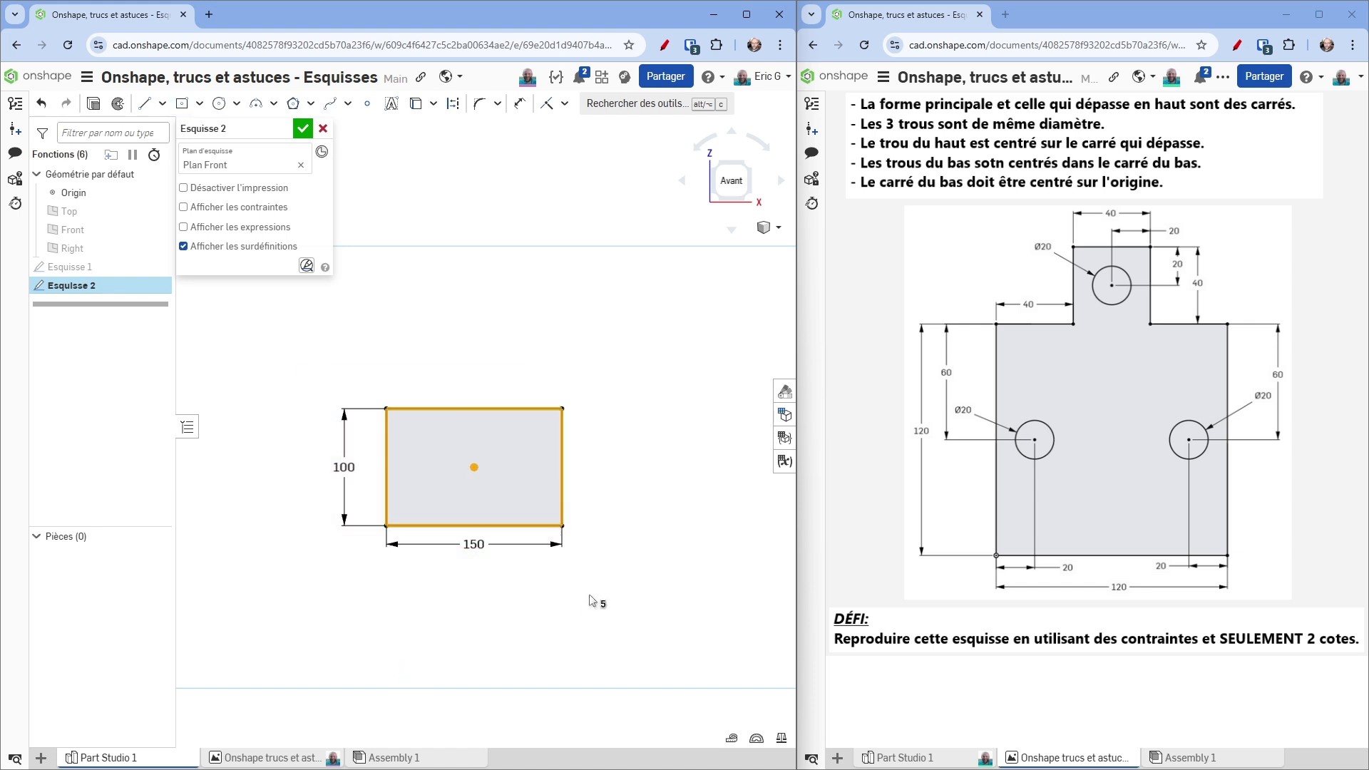
pyautogui.click(589, 492)
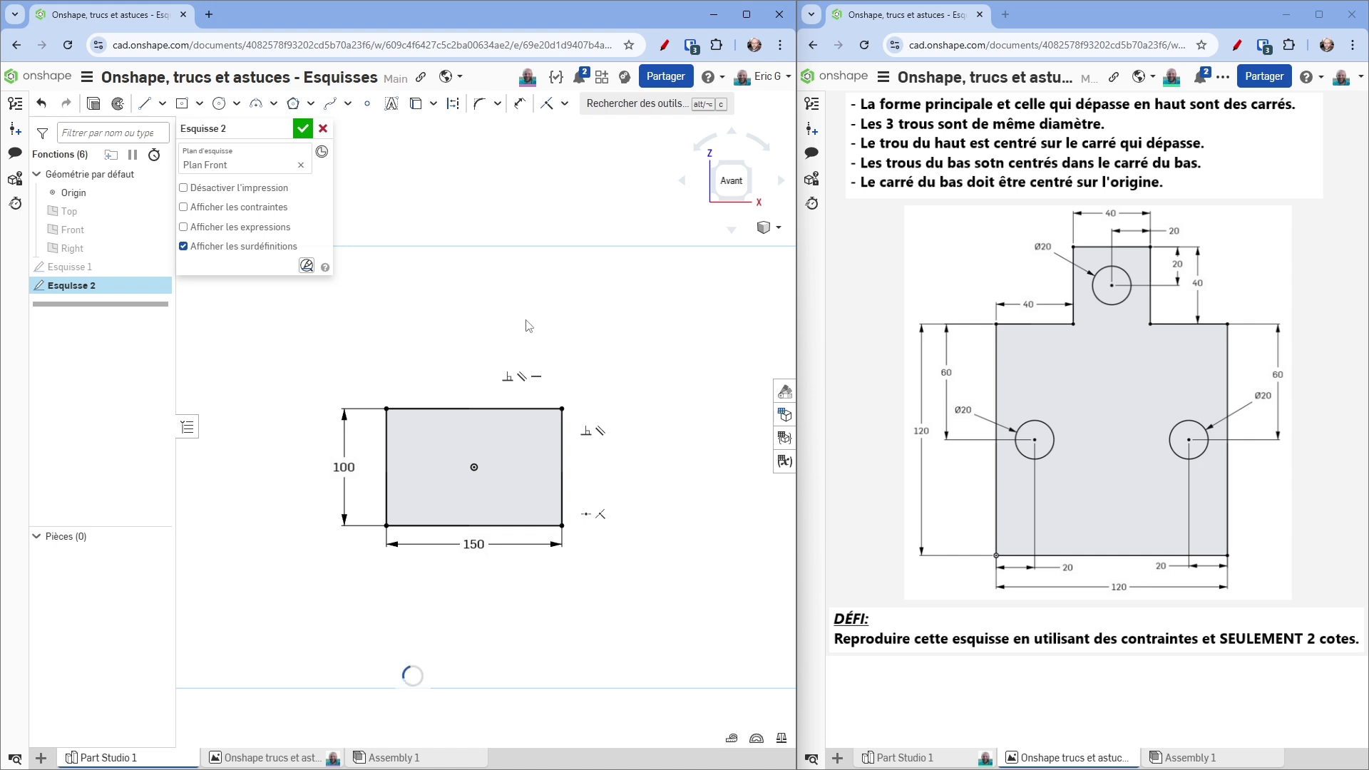
# Step: Sketch a centre-point square on the origin and set its side to 120 mm
pyautogui.click(182, 103)
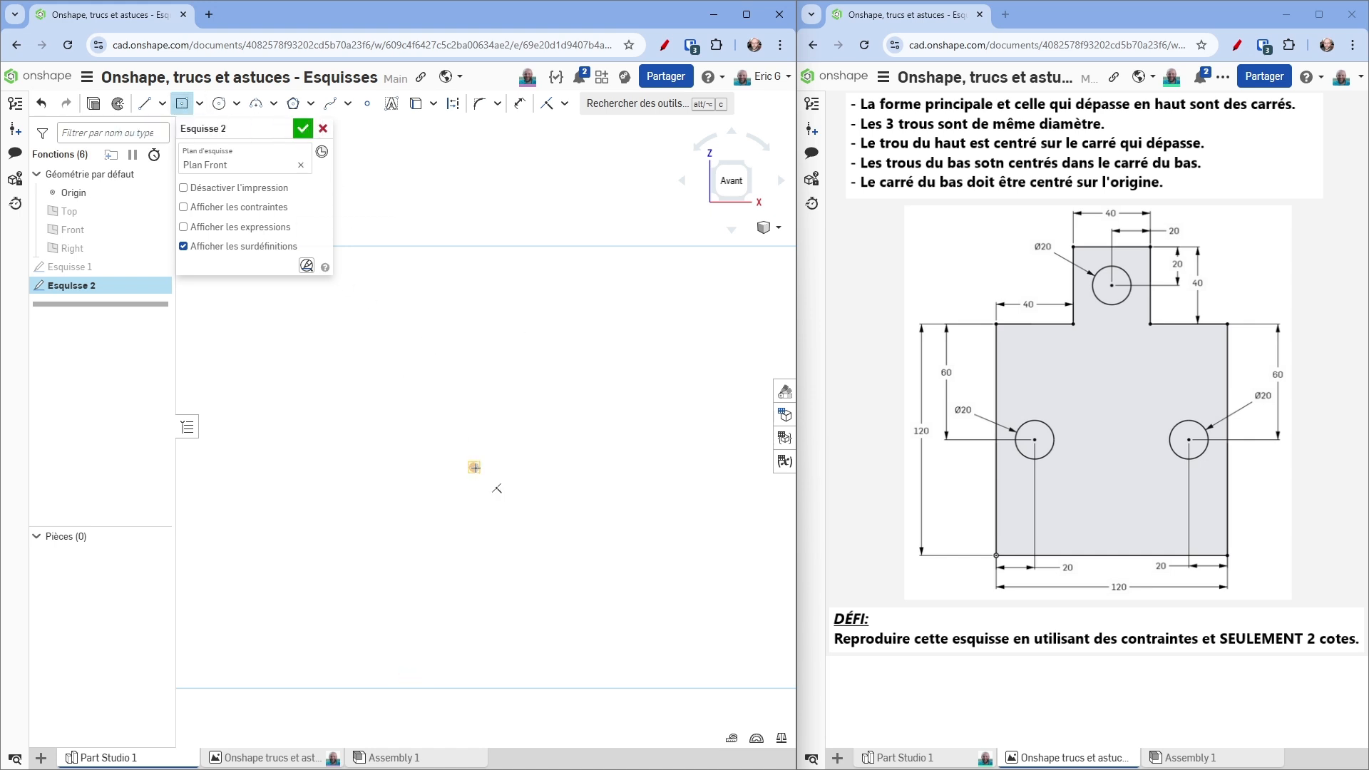
pyautogui.click(475, 467)
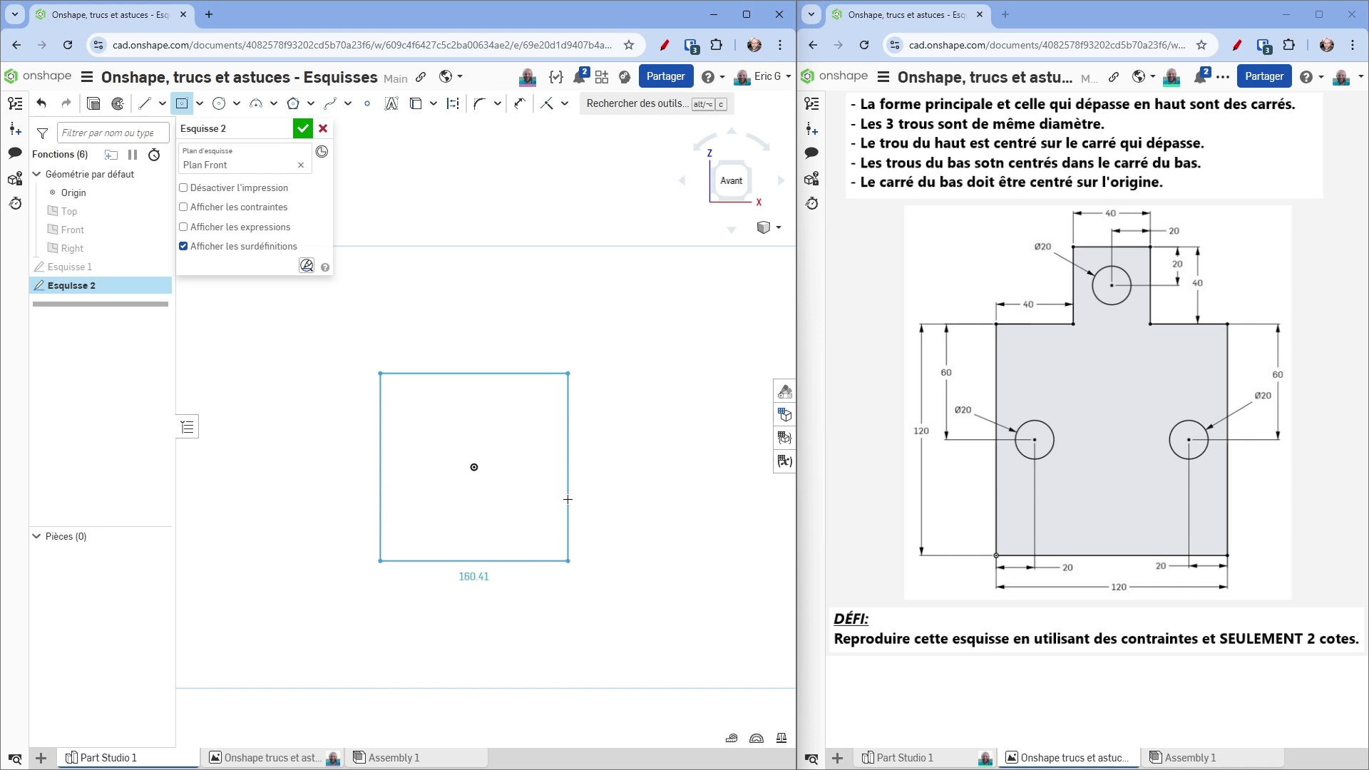
pyautogui.click(568, 499)
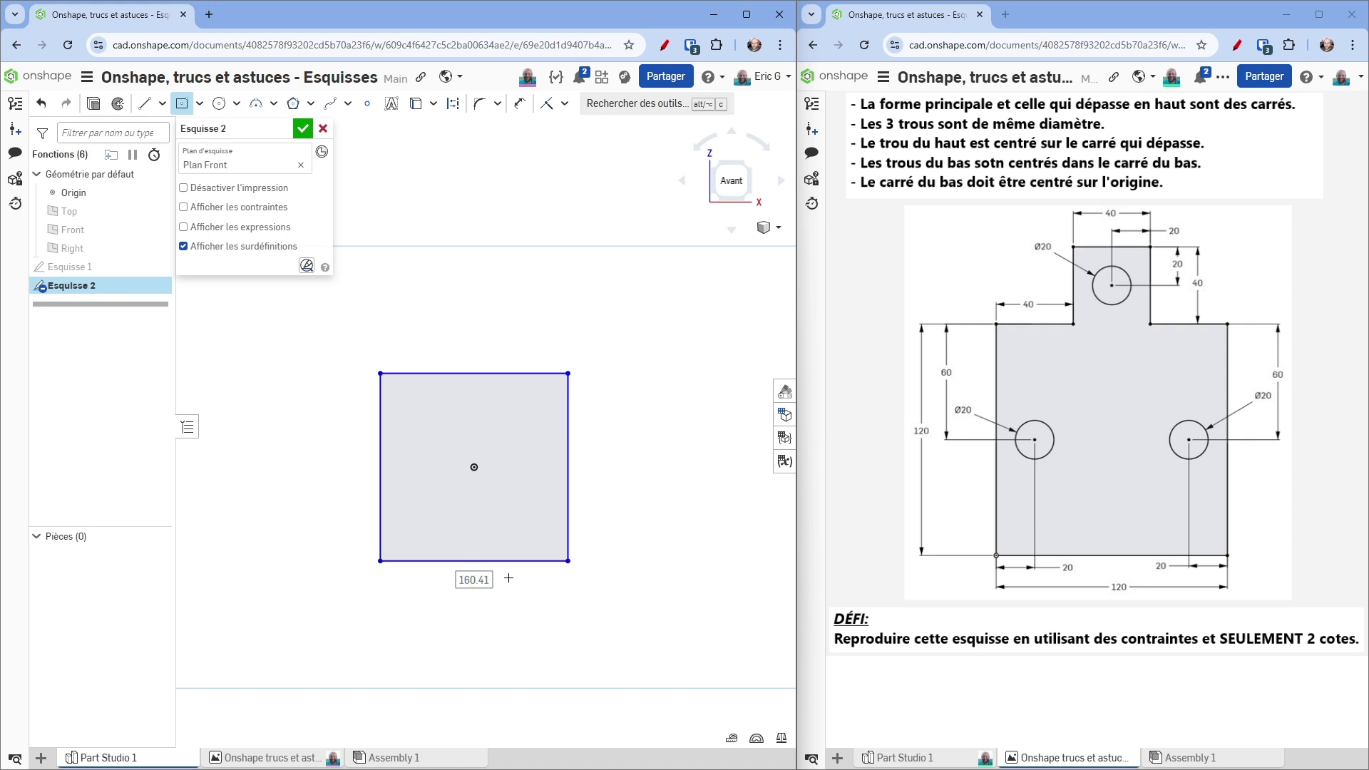
pyautogui.write('120')
pyautogui.press('Return')
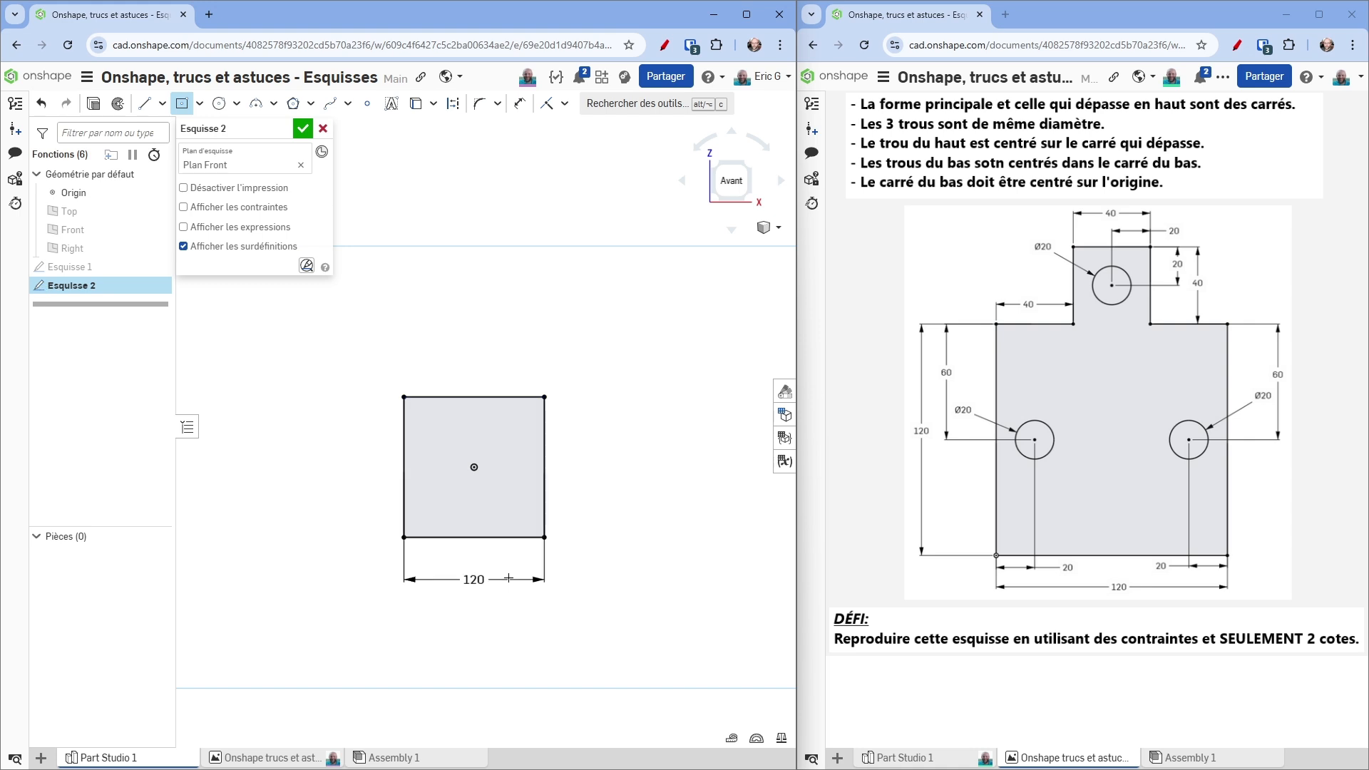
# Step: Sketch a centre-point square aligned above the origin on the large square's top edge, set its side to 40 mm and place the dimension above it
pyautogui.scroll(3, 499, 557)
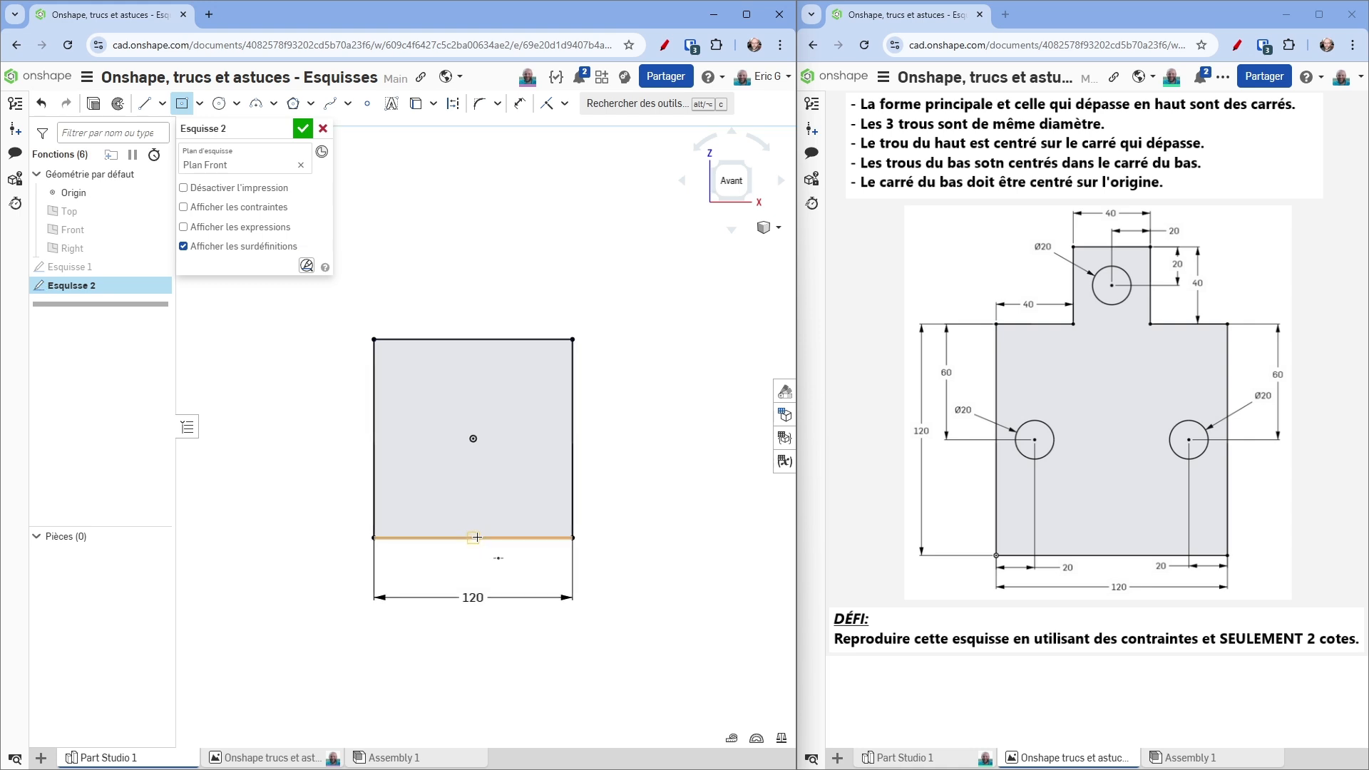
pyautogui.scroll(-3, 624, 500)
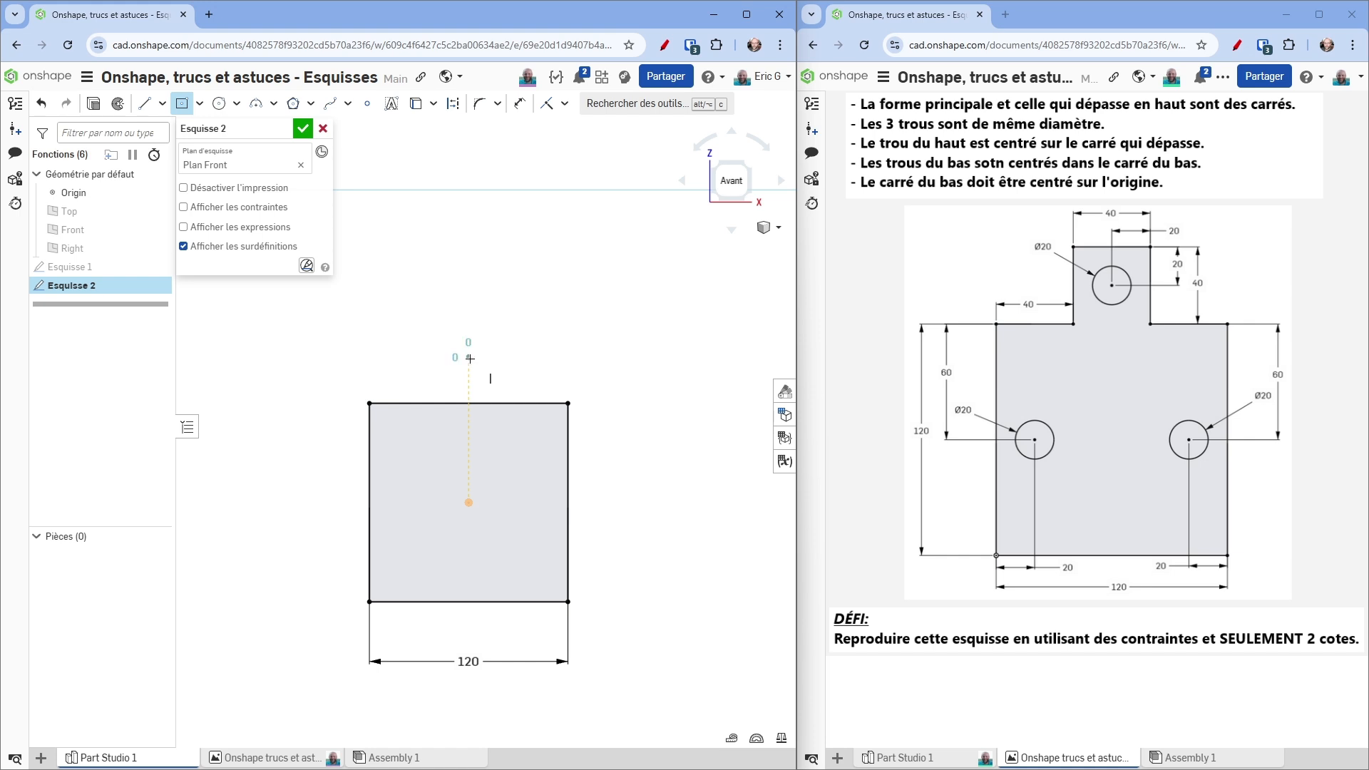
pyautogui.click(469, 358)
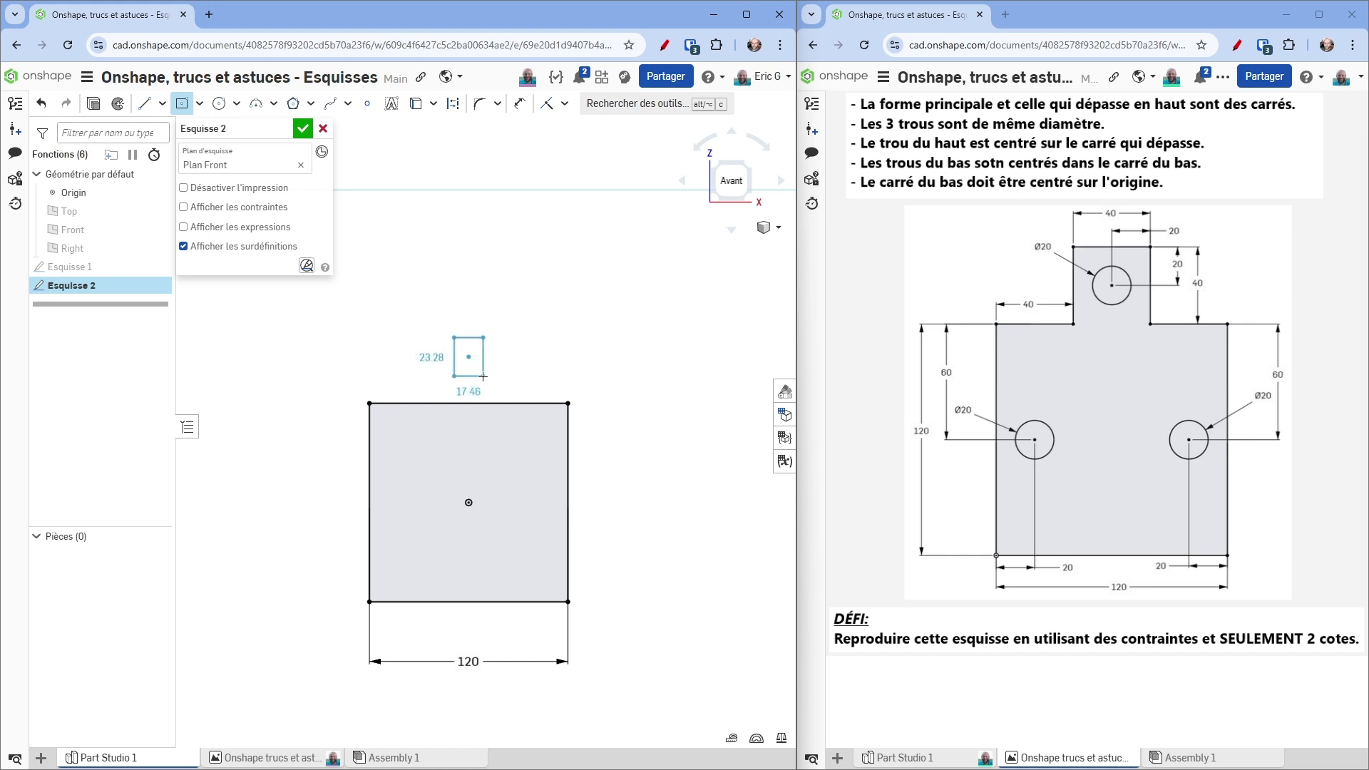
pyautogui.click(516, 404)
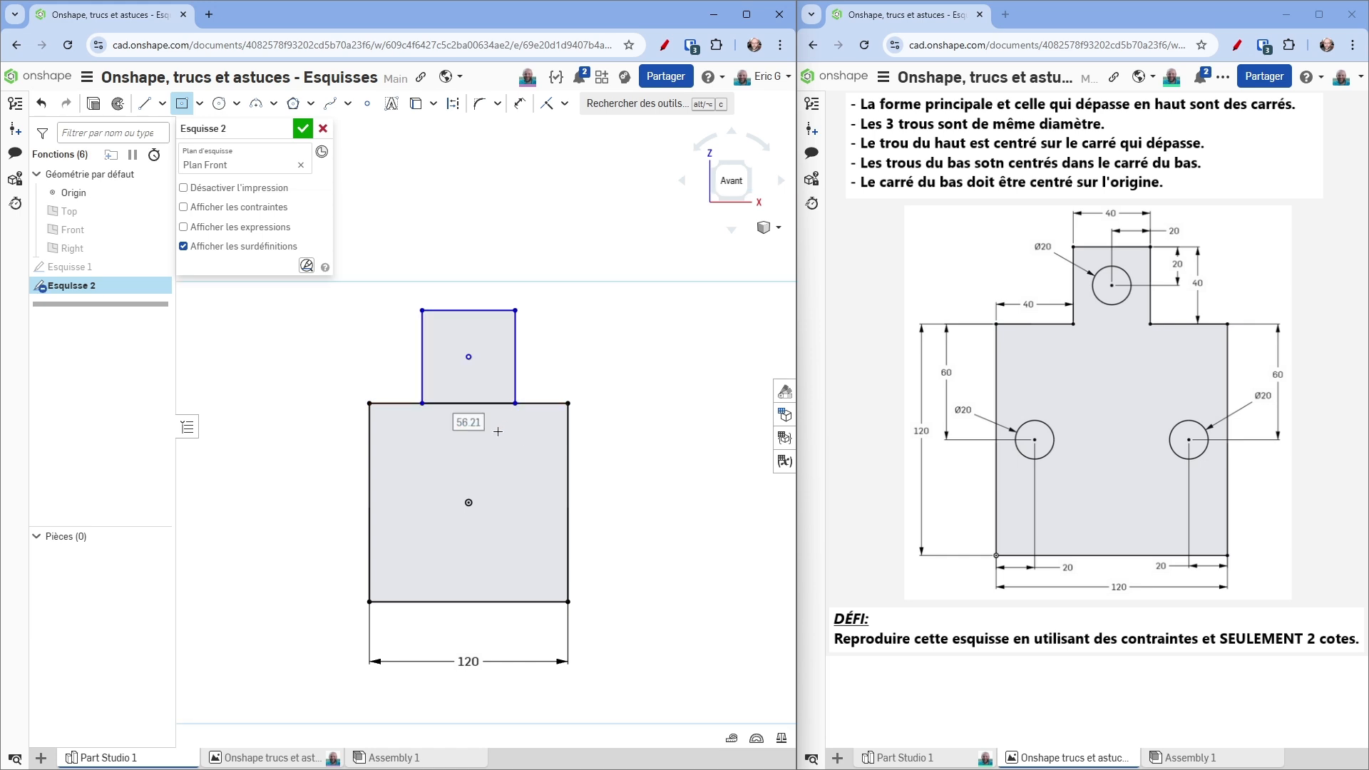
pyautogui.write('40')
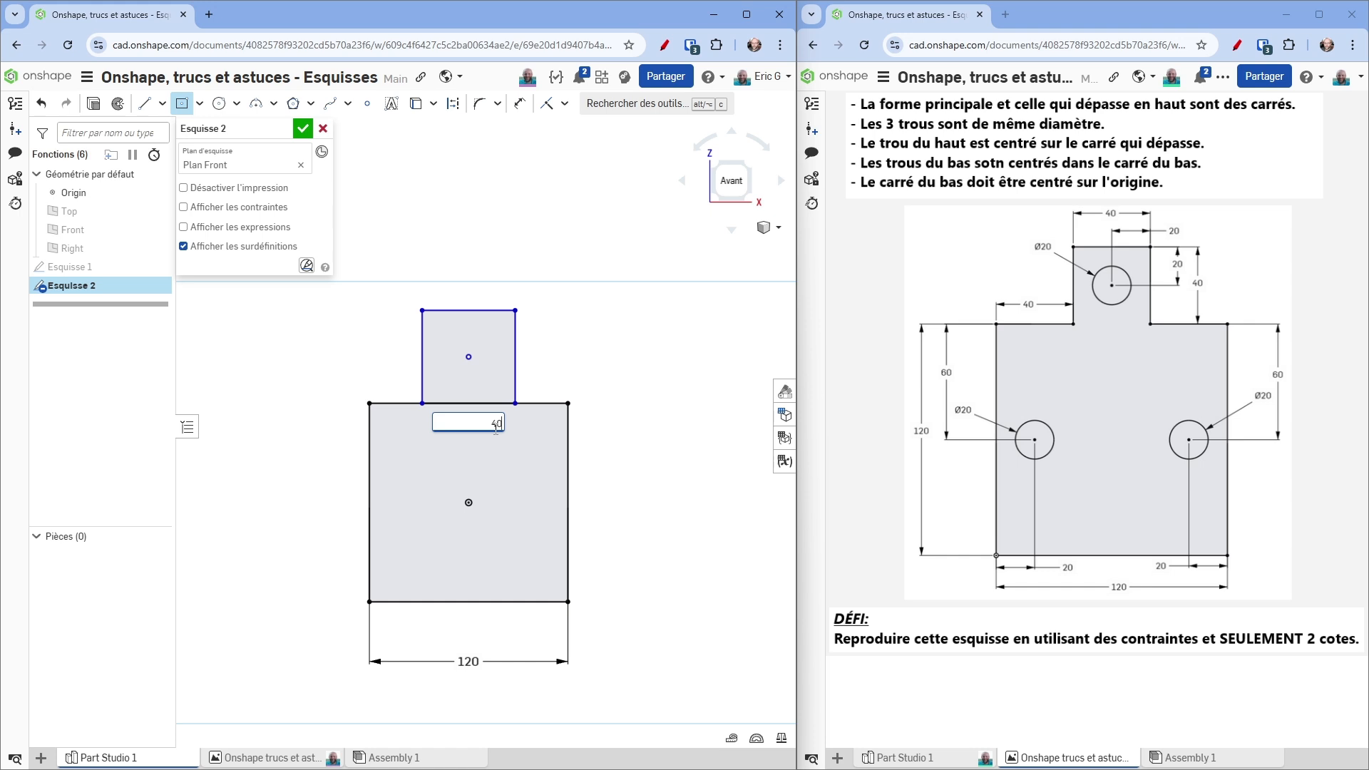
pyautogui.press('Return')
pyautogui.press('Escape')
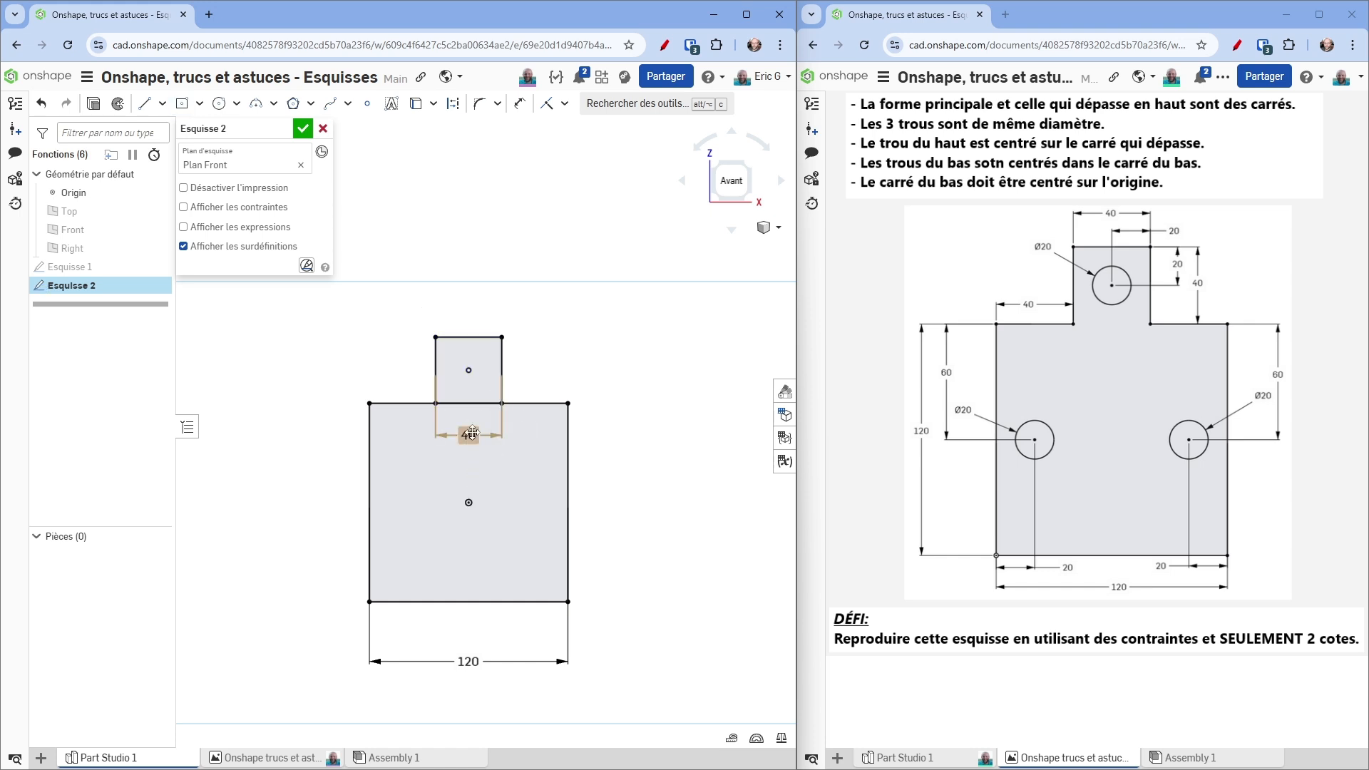
pyautogui.moveTo(468, 435); pyautogui.dragTo(469, 312)
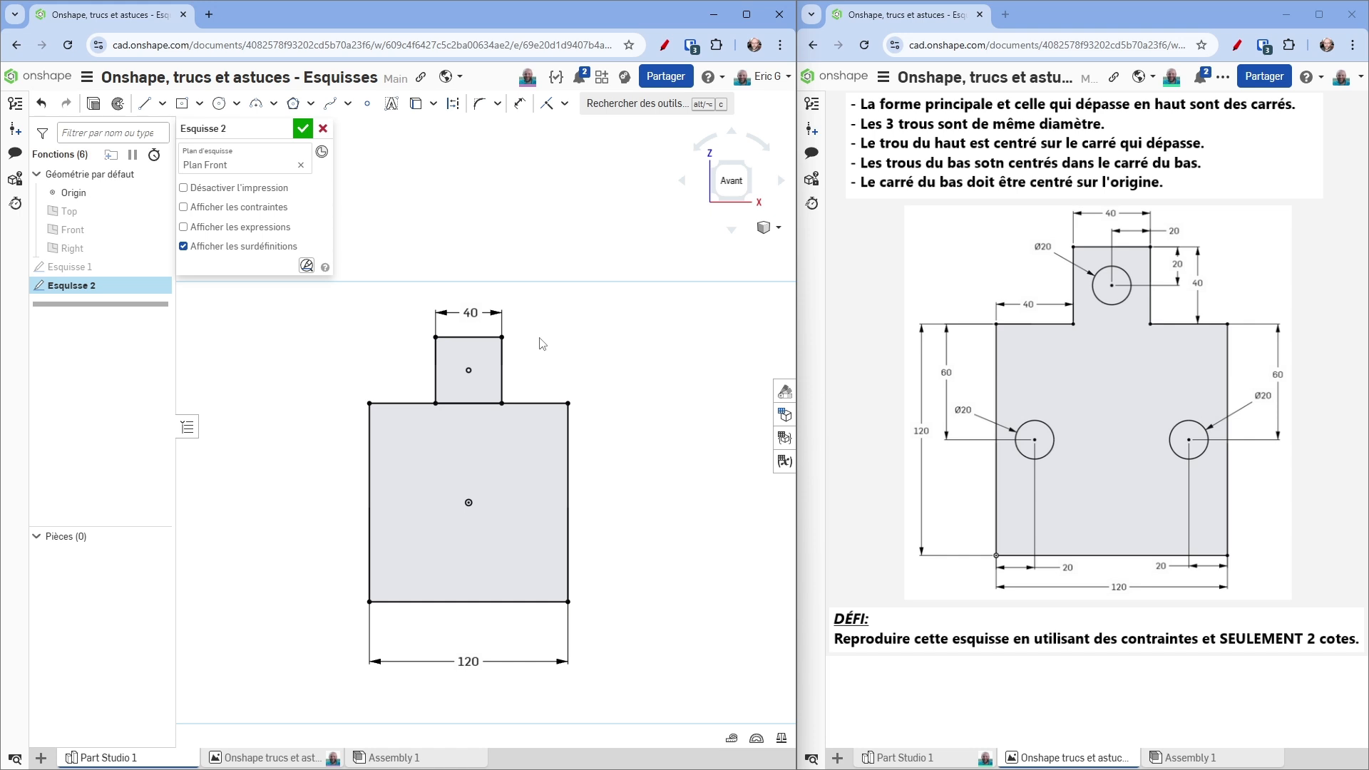
# Step: Trim away the shared edge between the small upper square and the large square to leave one continuous outline
pyautogui.scroll(2, 549, 363)
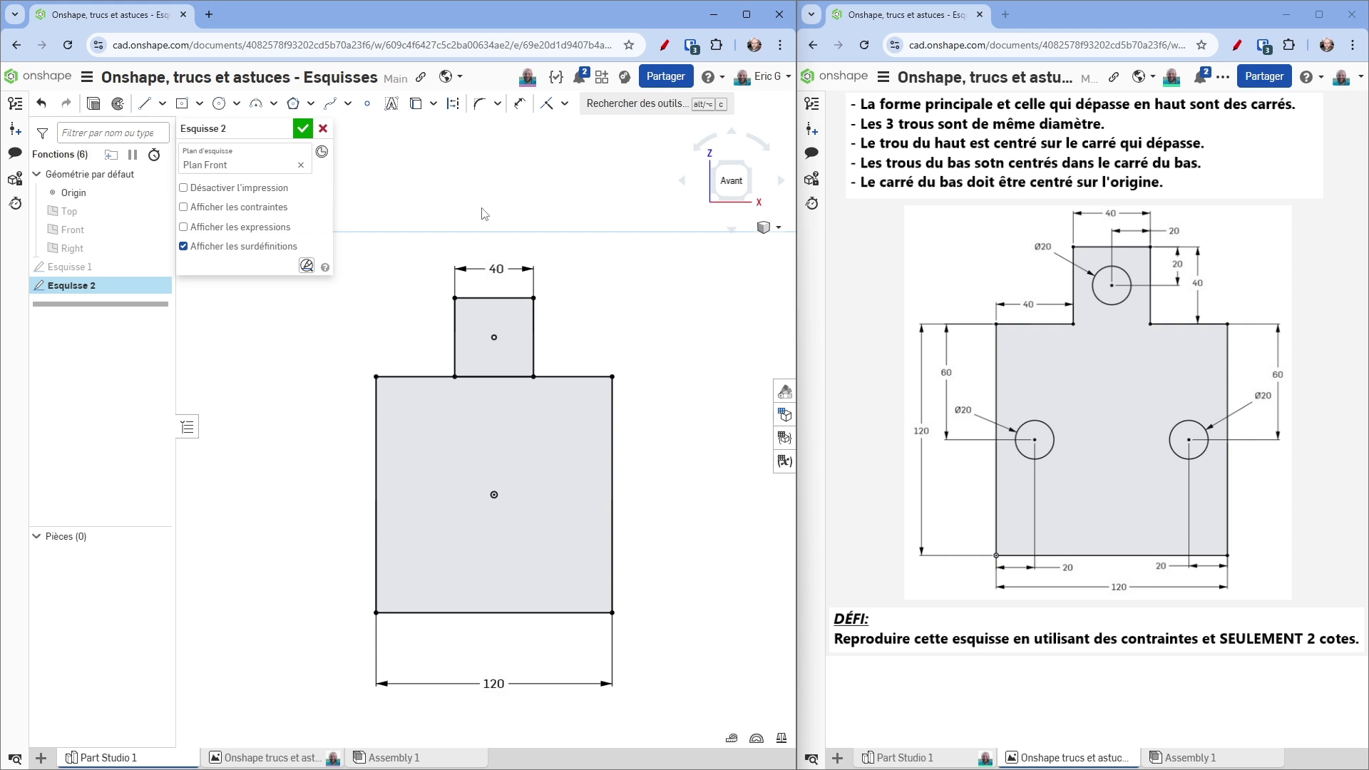
pyautogui.click(500, 298)
pyautogui.click(564, 104)
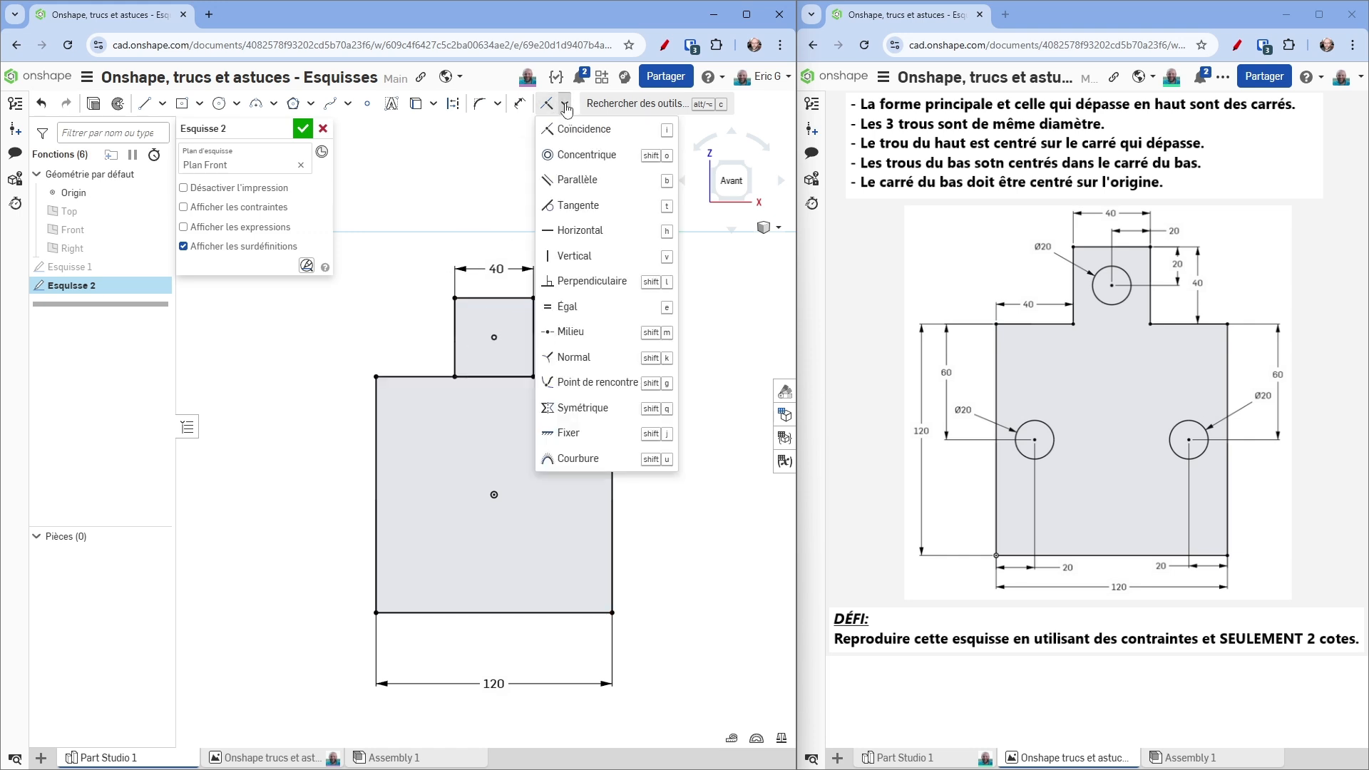
pyautogui.click(497, 104)
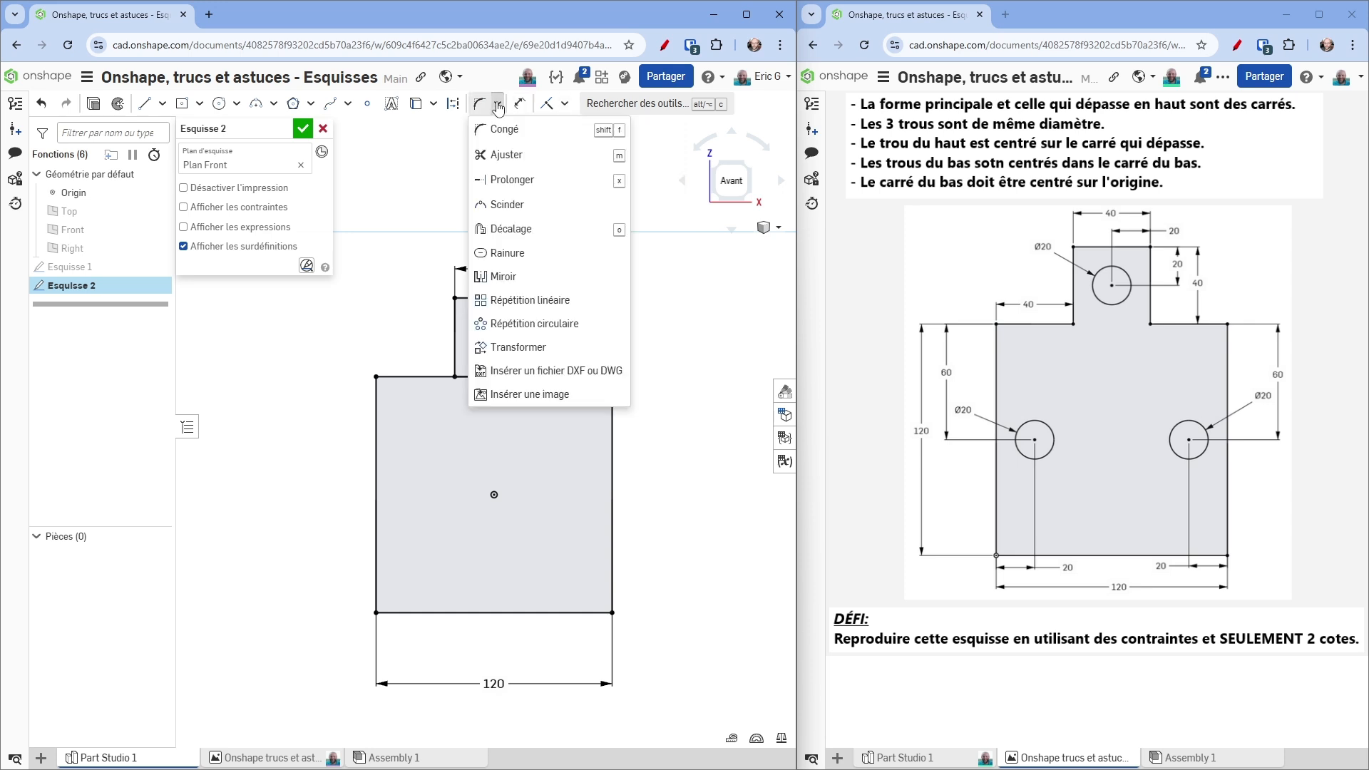
pyautogui.click(508, 157)
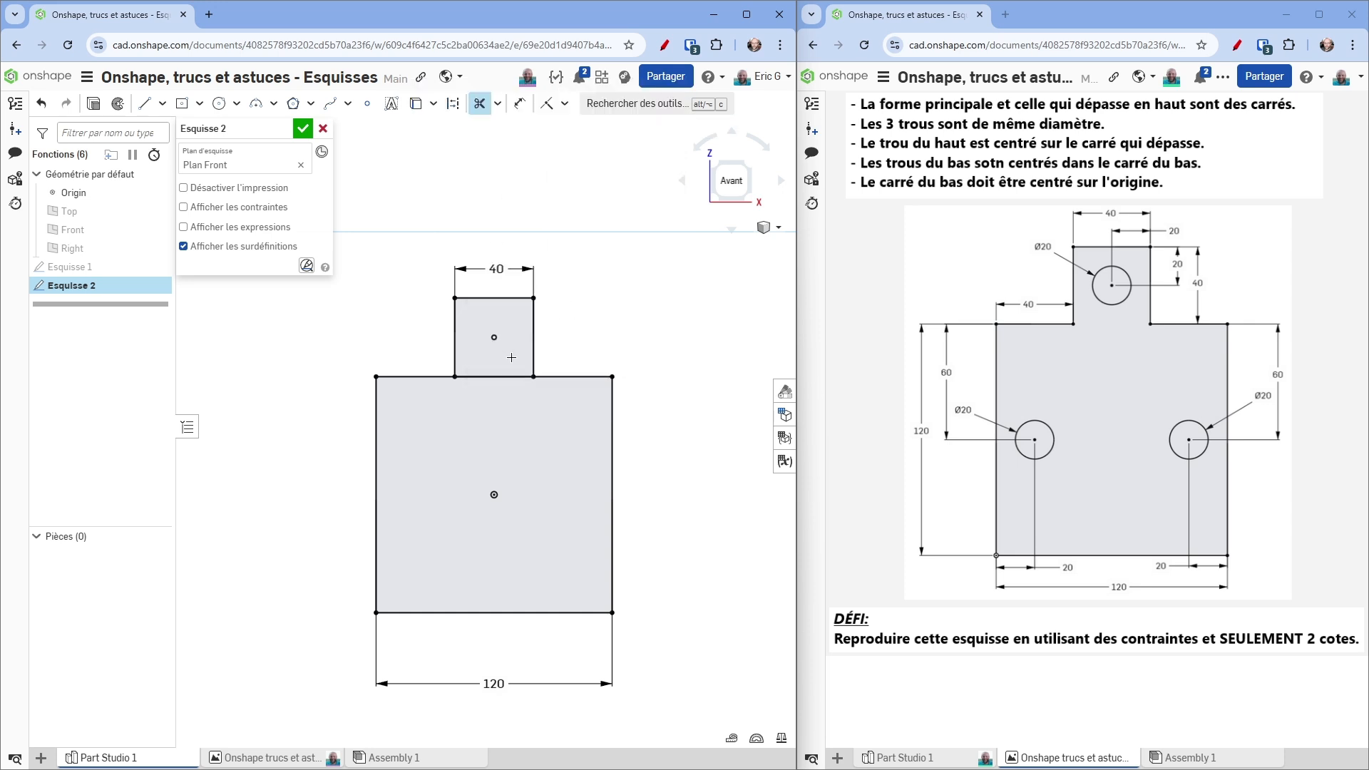
pyautogui.moveTo(511, 357); pyautogui.dragTo(473, 413)
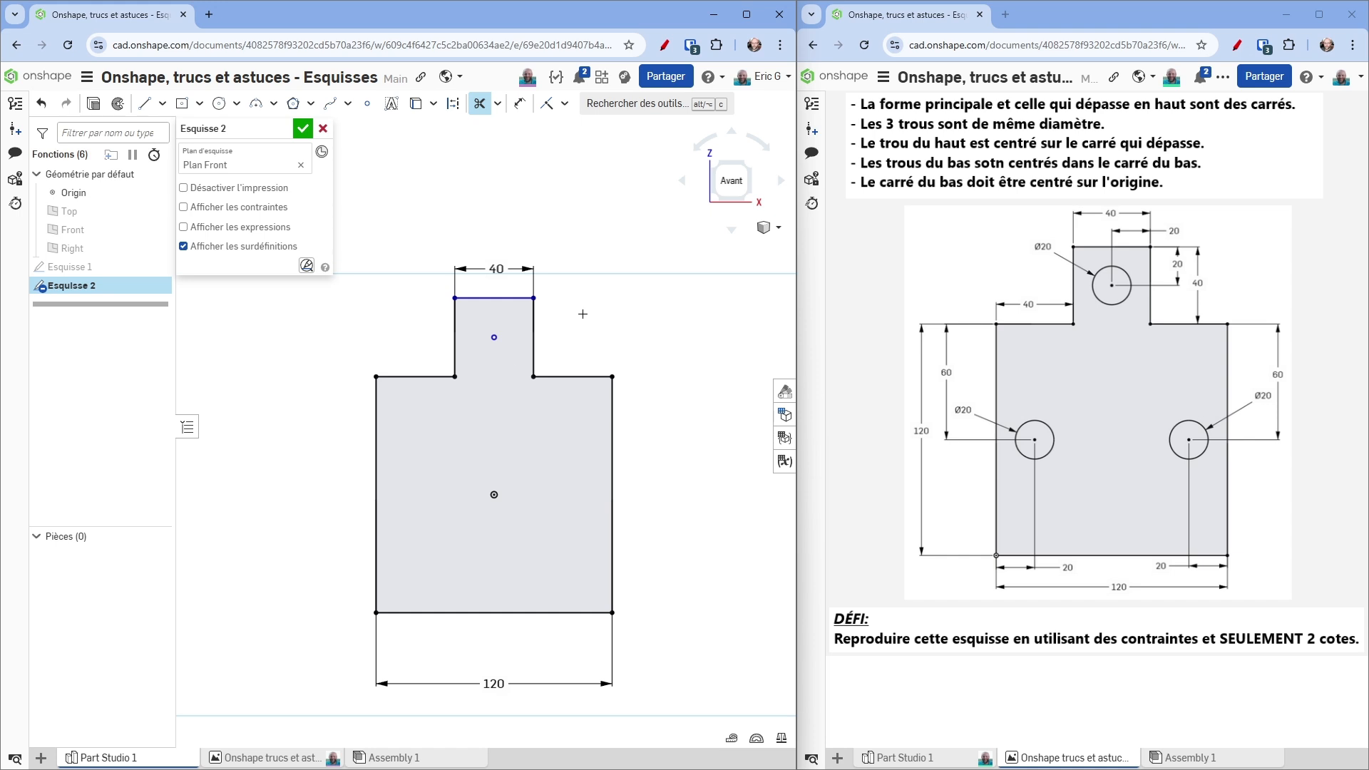
pyautogui.press('Escape')
# Step: Pull the upper part's top edge slightly upward to test its remaining freedom of movement
pyautogui.moveTo(526, 298)
pyautogui.mouseDown()
pyautogui.moveTo(531, 280)
pyautogui.moveTo(545, 350)
pyautogui.moveTo(550, 293)
pyautogui.mouseUp()
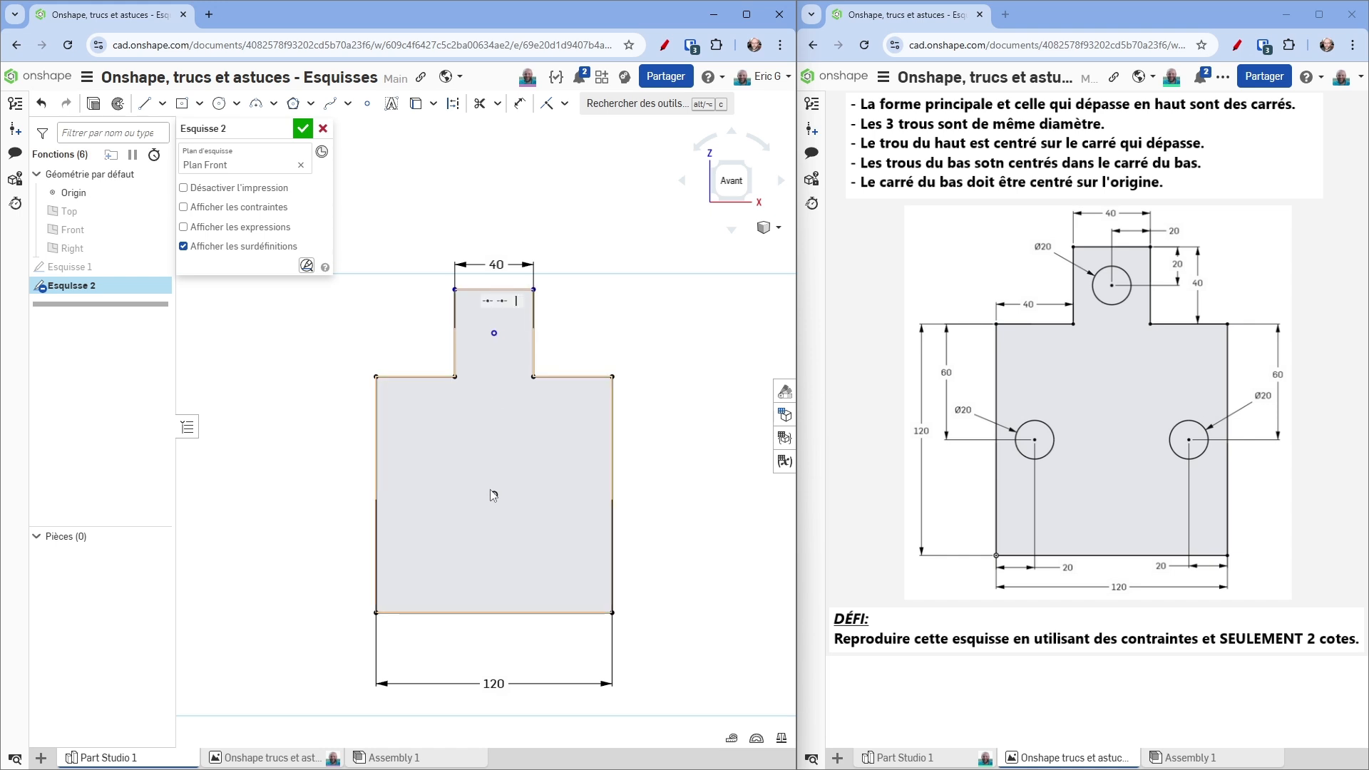
pyautogui.click(494, 495)
pyautogui.click(495, 333)
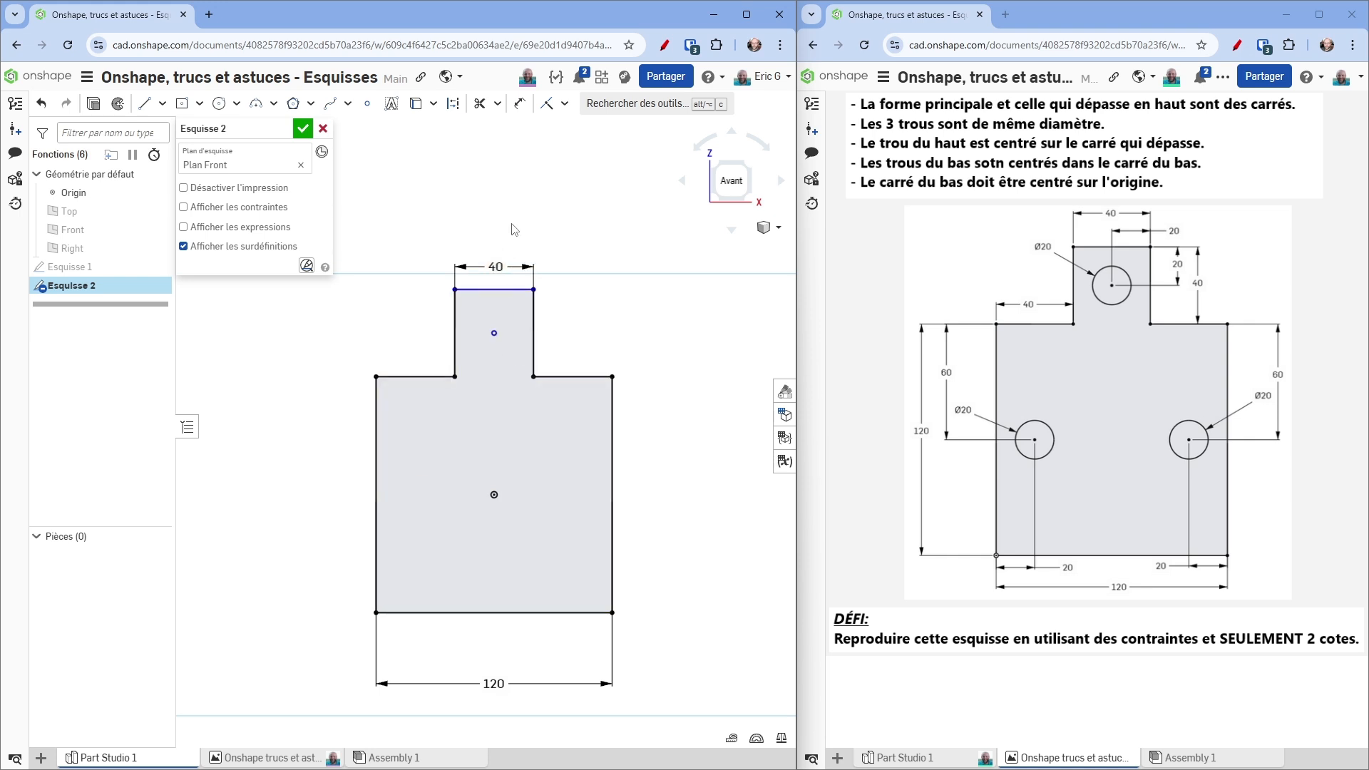
# Step: Delete the 40 mm width dimension of the upper part
pyautogui.moveTo(505, 257); pyautogui.dragTo(497, 263)
pyautogui.click(497, 264)
pyautogui.press('Delete')
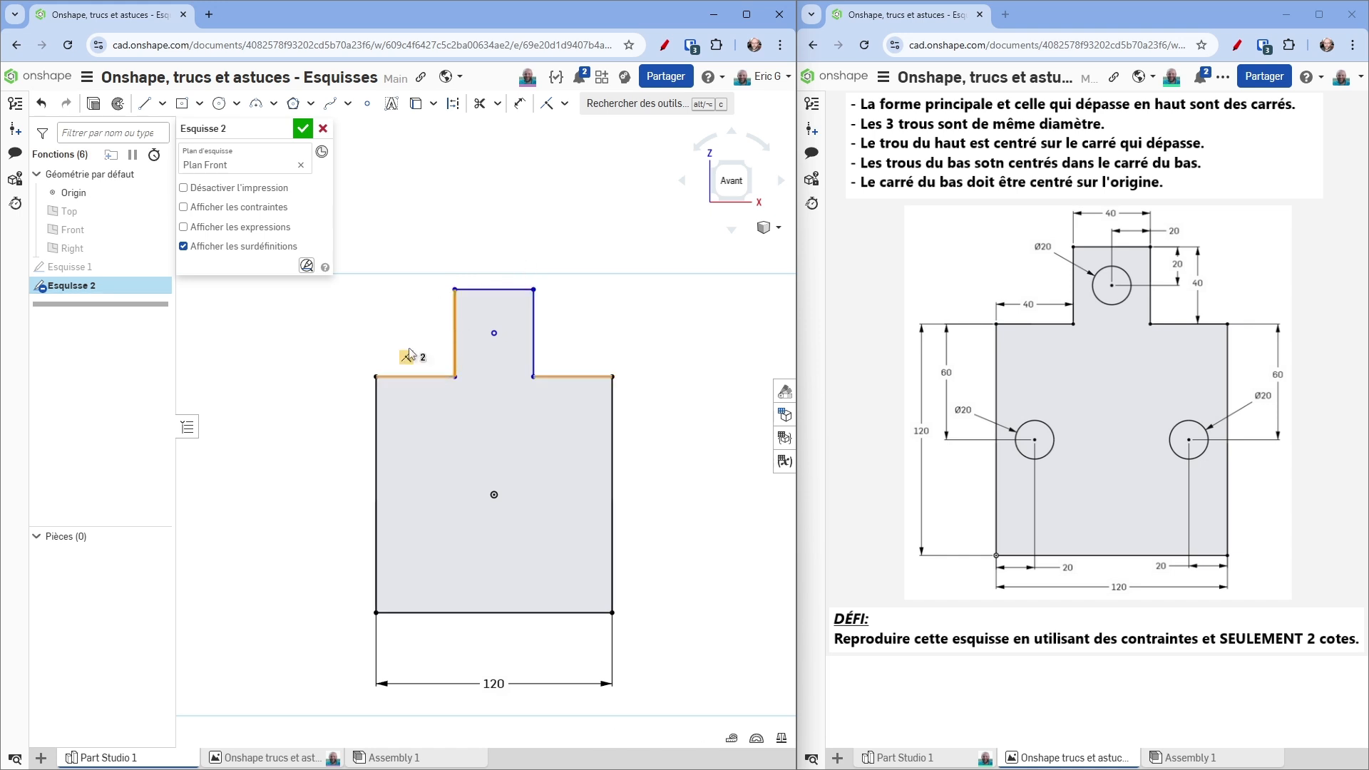
# Step: Apply an Equal constraint to the left shoulder edge and the upper part's left and top edges, and move the 120 mm dimension closer to the outline
pyautogui.click(412, 376)
pyautogui.keyDown('shift'); pyautogui.click(502, 290); pyautogui.keyUp('shift')
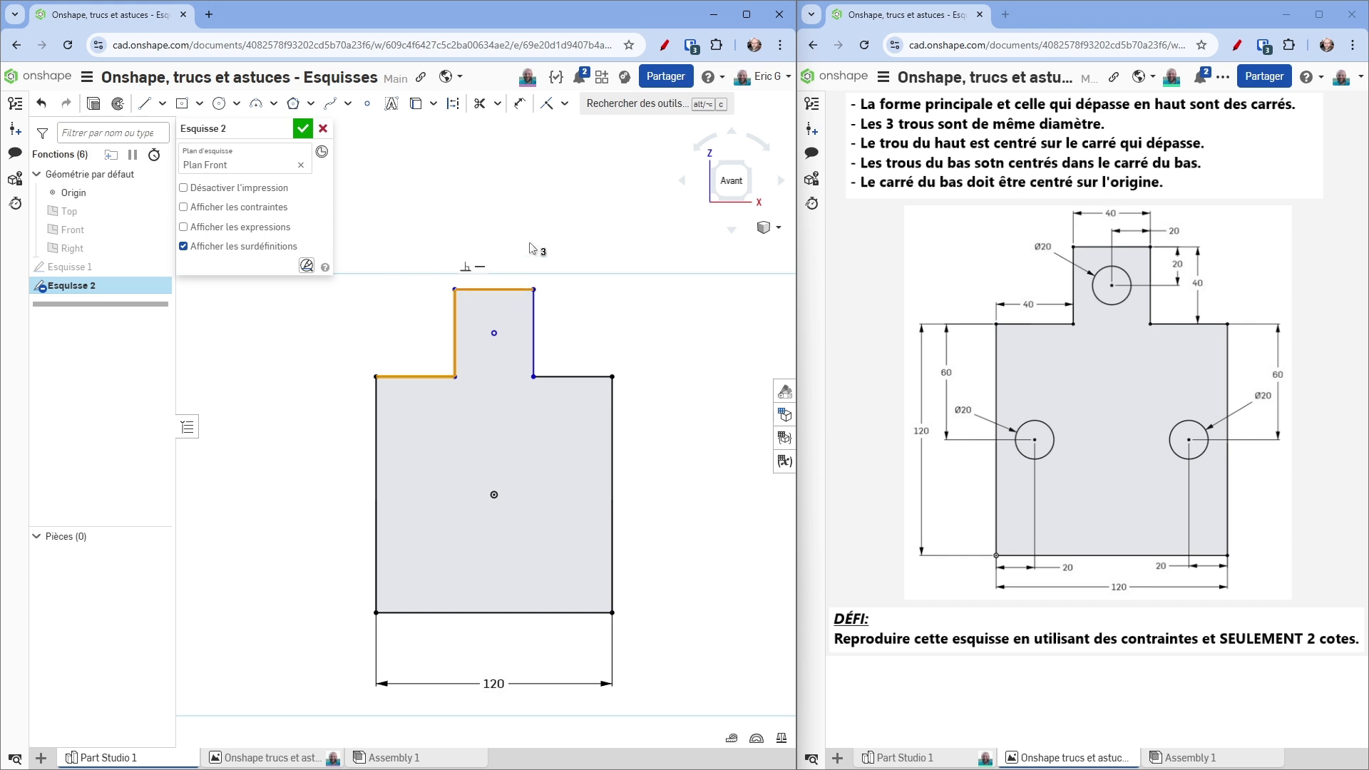
pyautogui.click(564, 104)
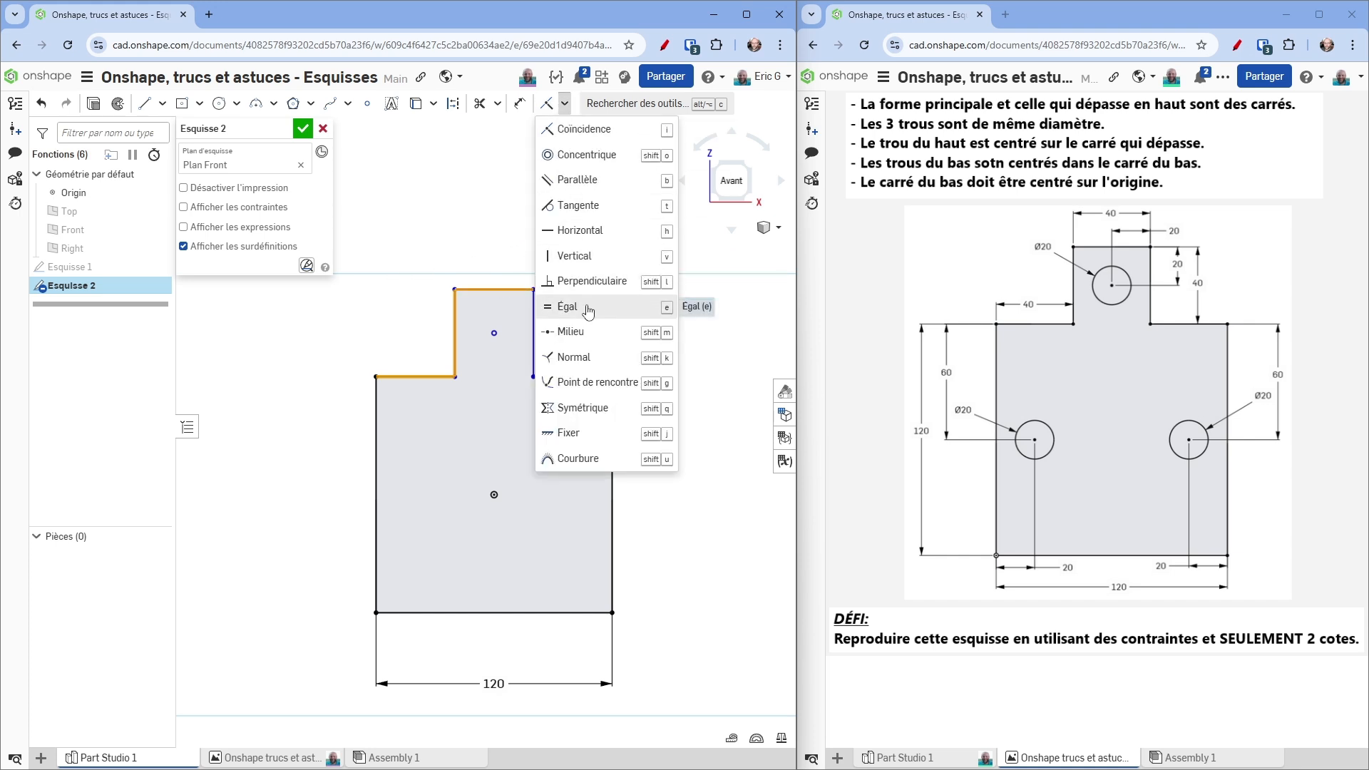
pyautogui.click(585, 307)
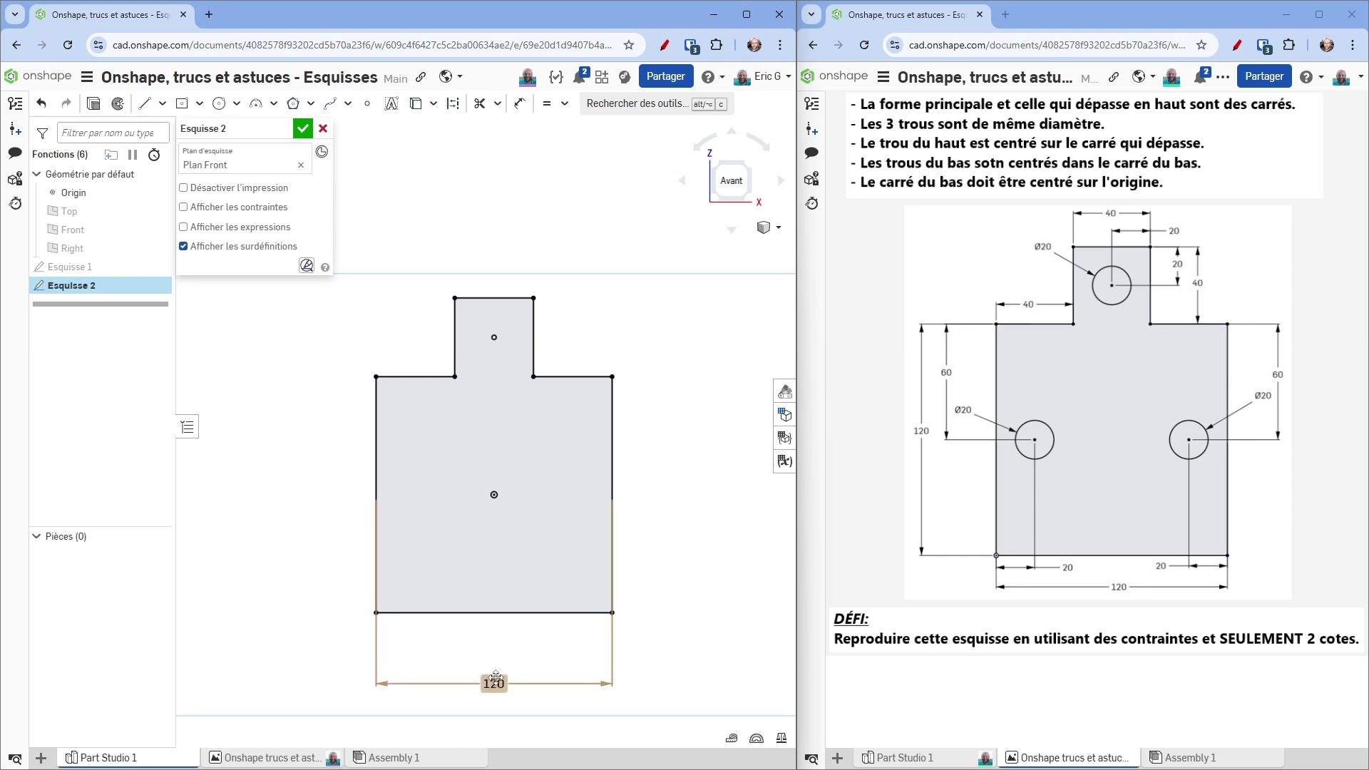
pyautogui.moveTo(510, 678); pyautogui.dragTo(511, 662)
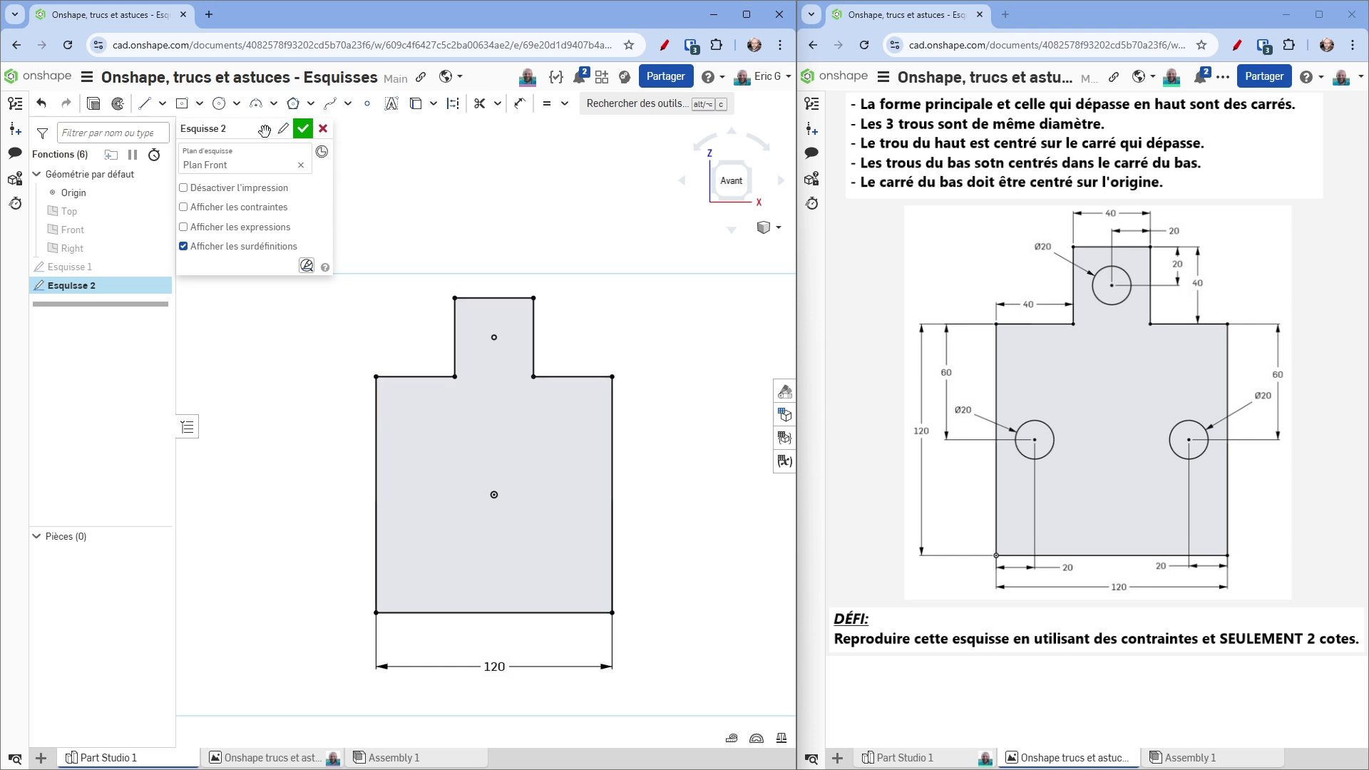
# Step: Sketch a 20 mm diameter circle at the centre of the upper square and place its dimension outside the outline to the left
pyautogui.click(218, 105)
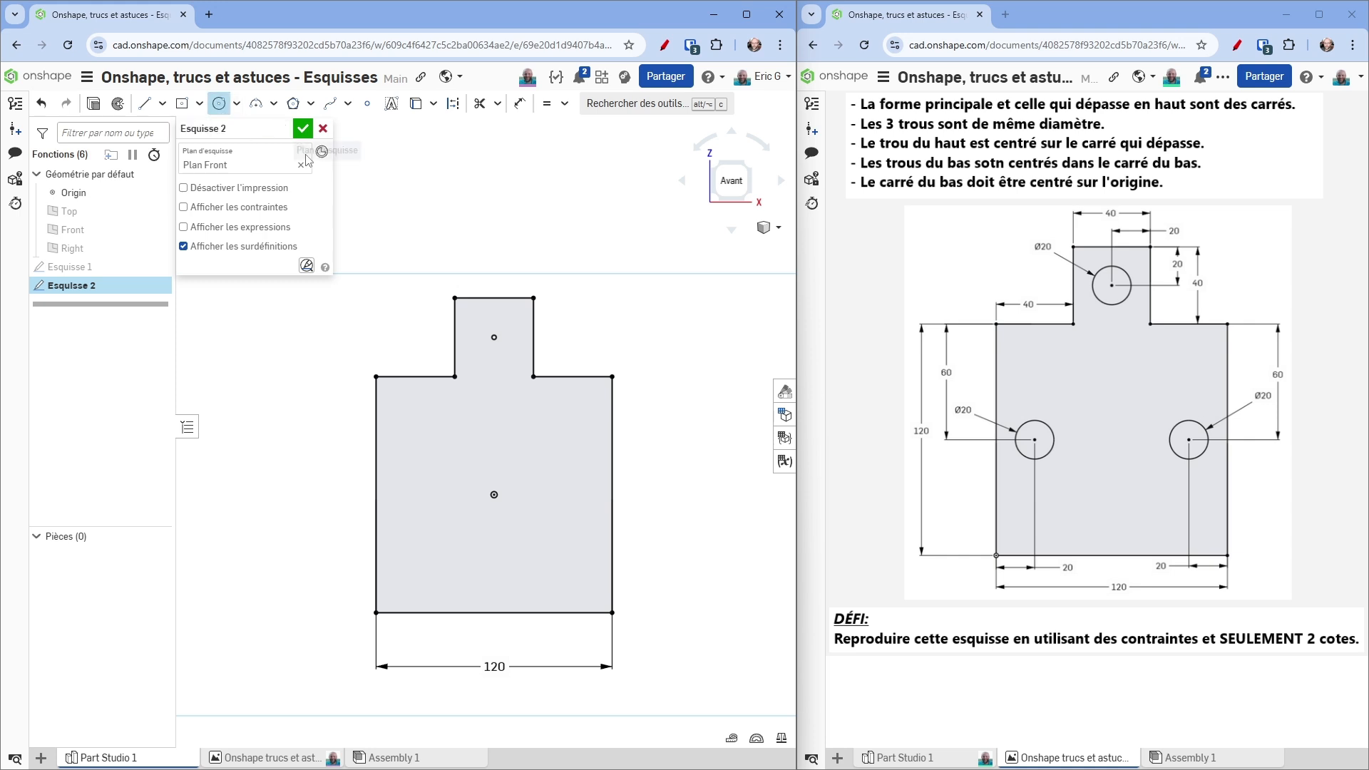
pyautogui.click(495, 338)
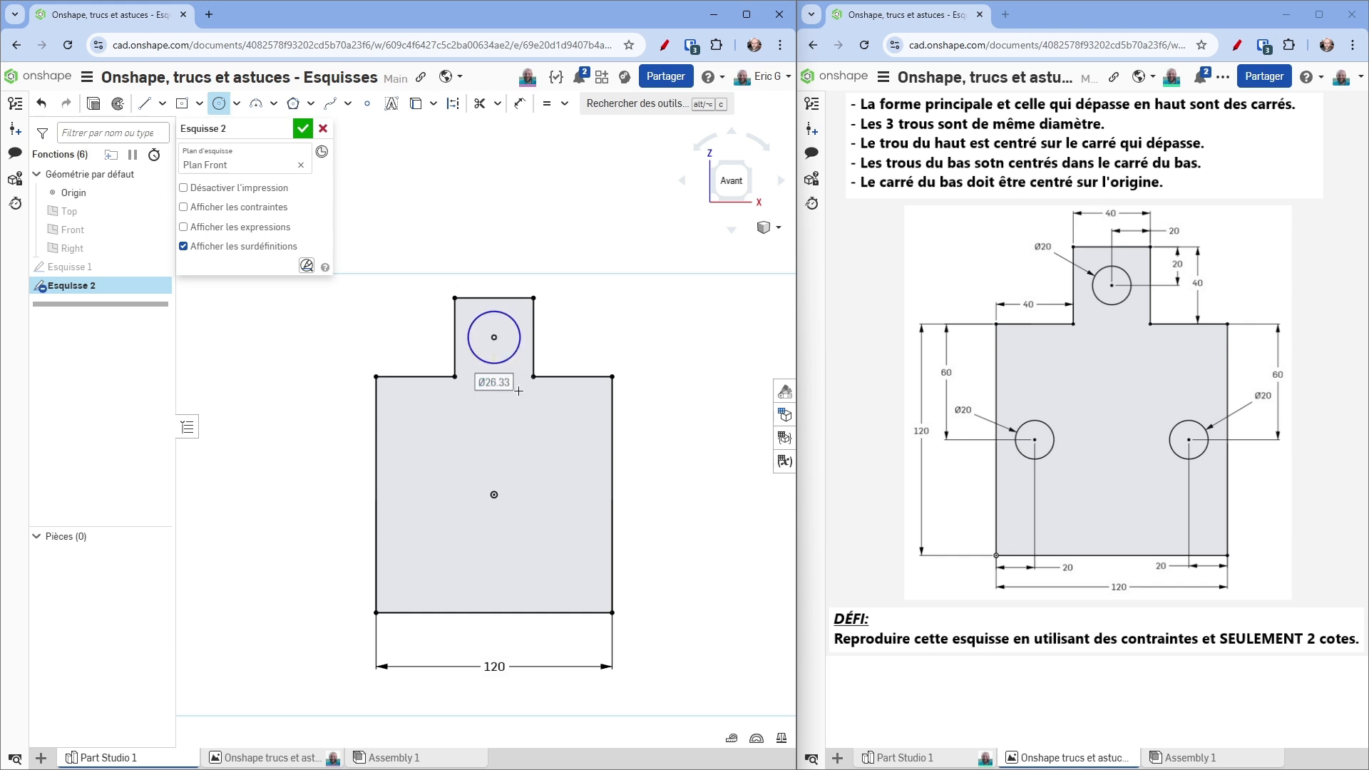
pyautogui.write('20')
pyautogui.press('Return')
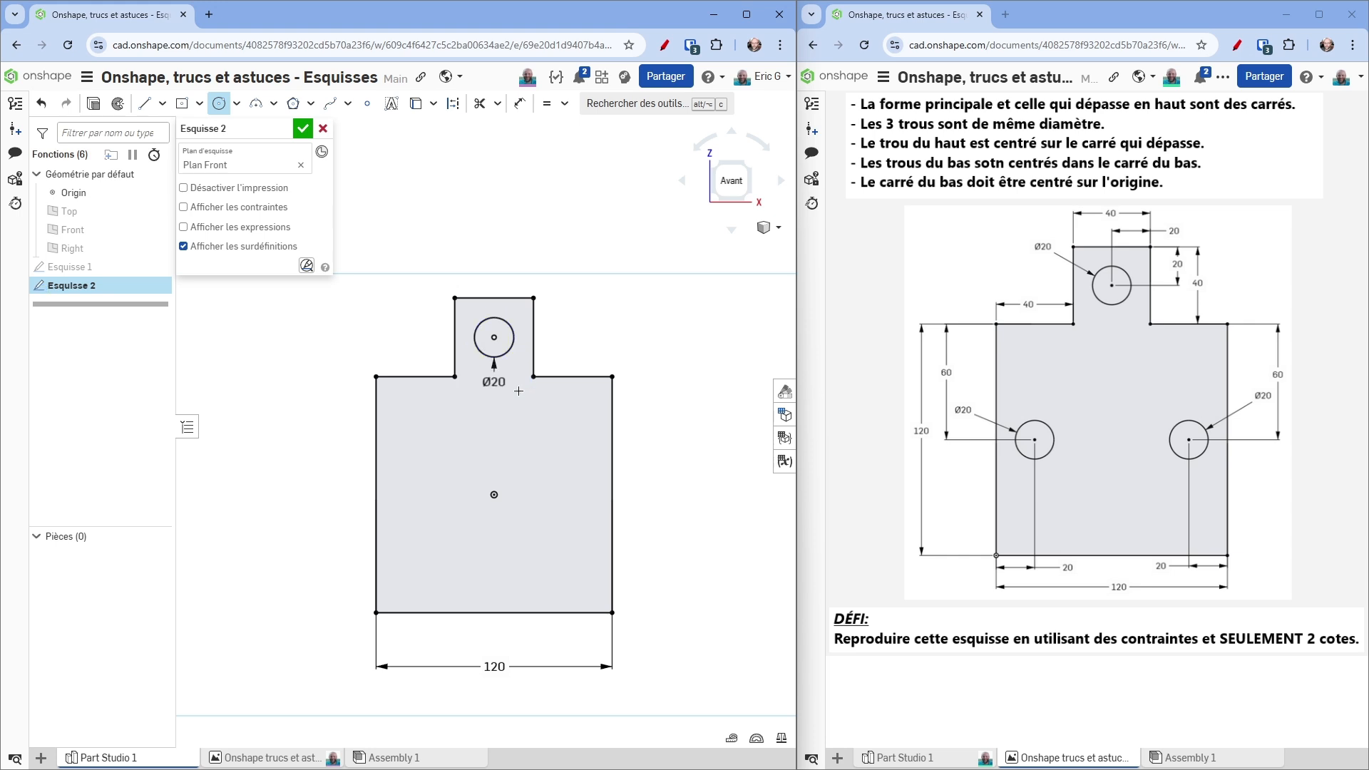
pyautogui.press('Escape')
pyautogui.moveTo(495, 382); pyautogui.dragTo(402, 304)
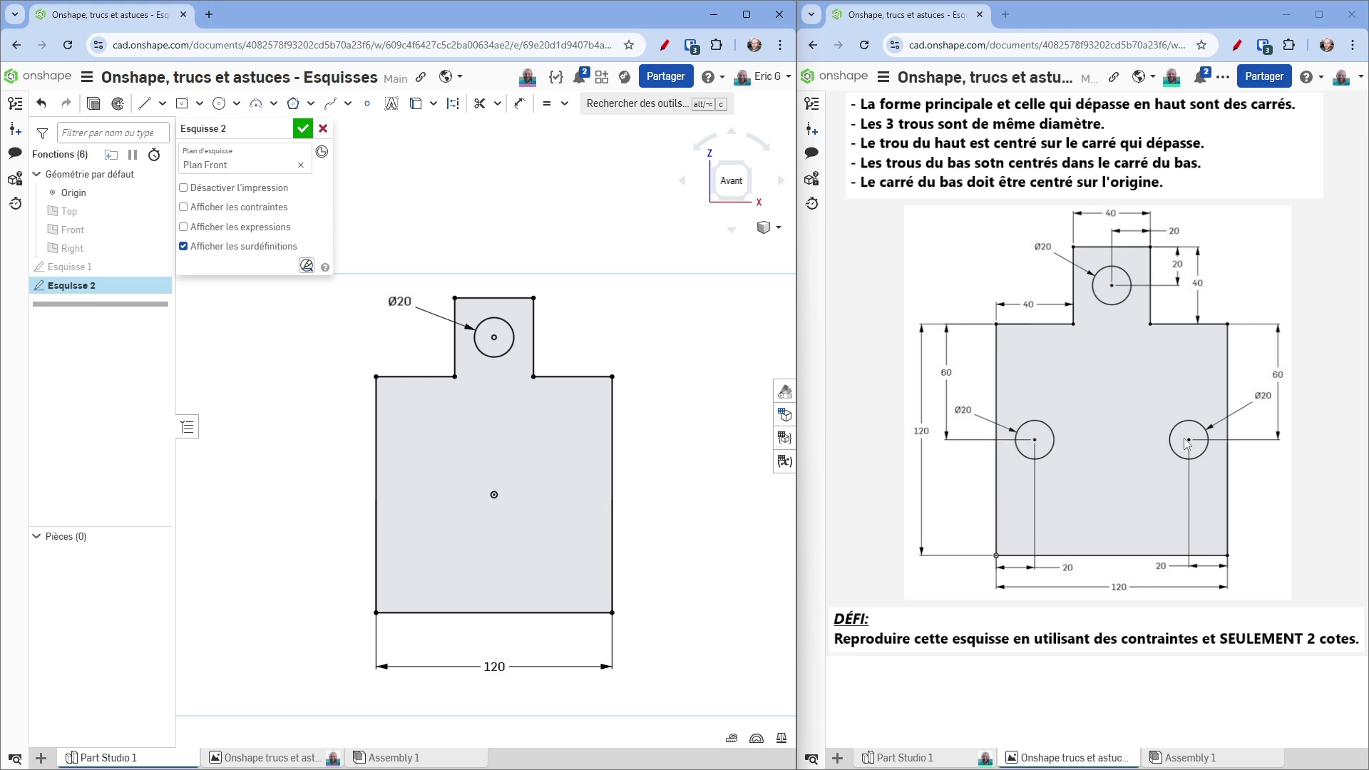
# Step: Sketch two circles about 25 mm in diameter, aligned horizontally with the origin and vertically with the midpoints of the left and right shoulder edges
pyautogui.click(494, 495)
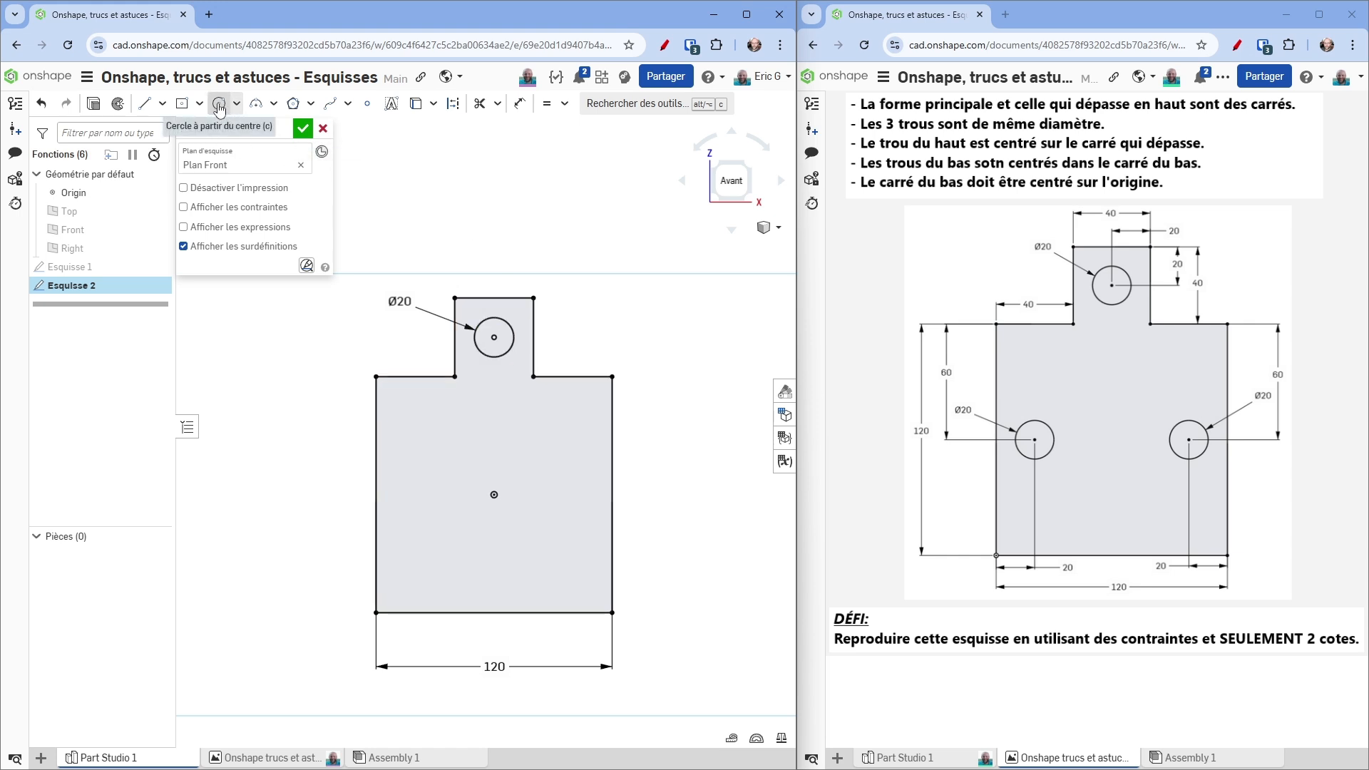
pyautogui.click(218, 106)
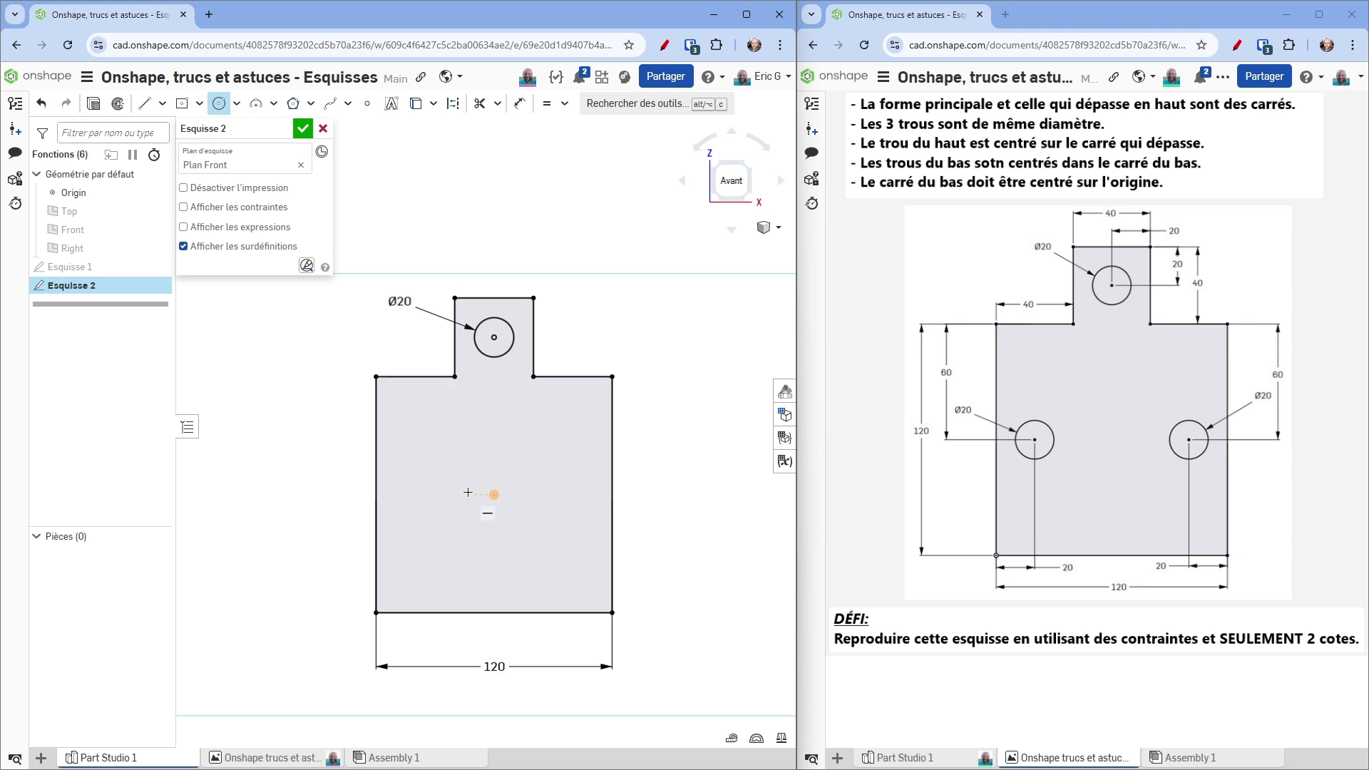
pyautogui.click(415, 493)
pyautogui.click(433, 479)
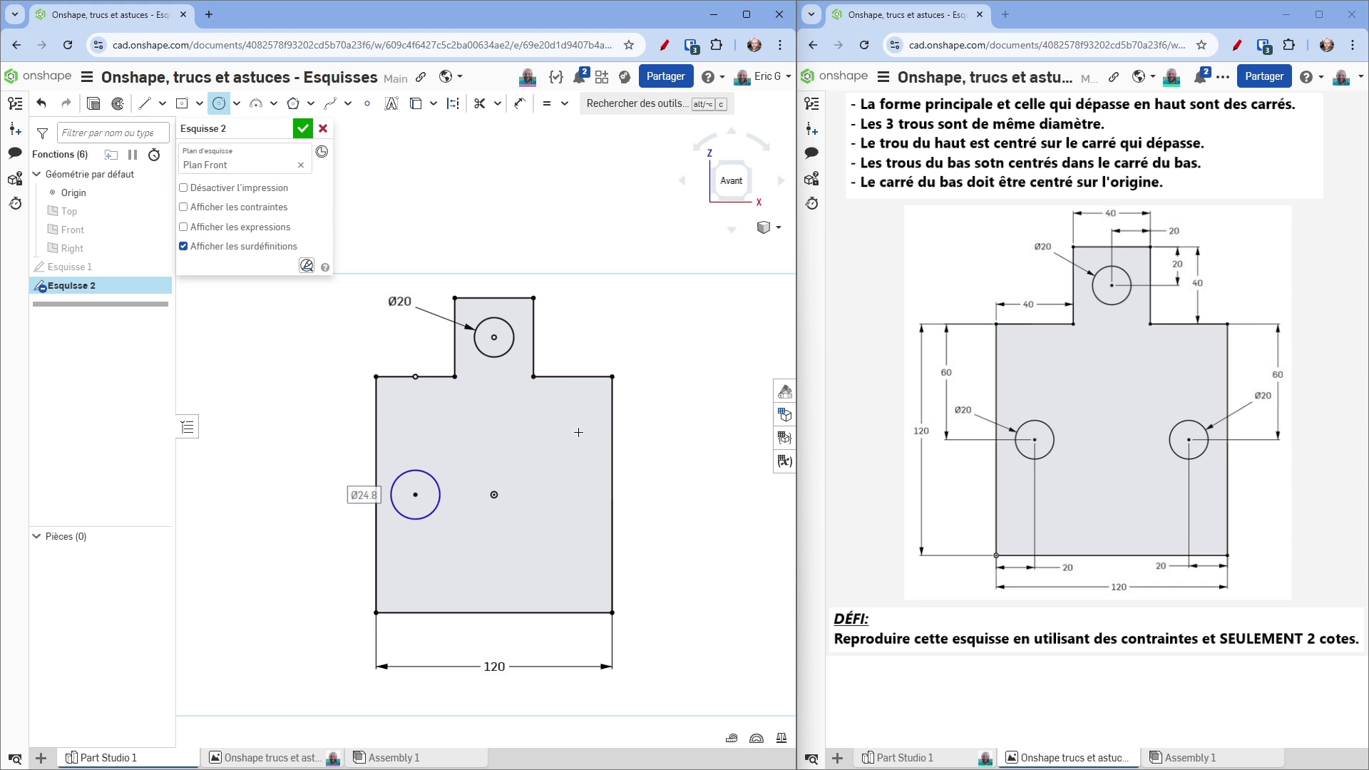
pyautogui.click(573, 494)
pyautogui.click(596, 485)
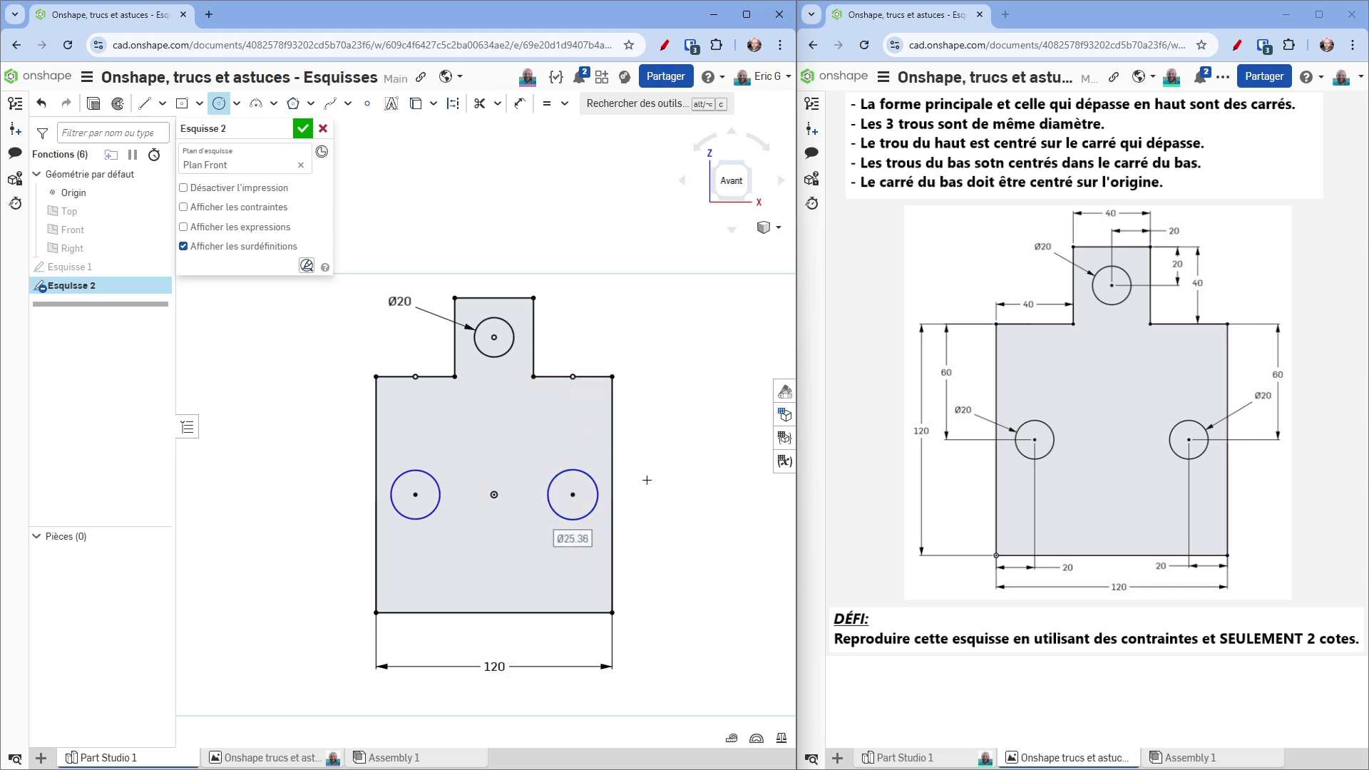
pyautogui.press('Escape')
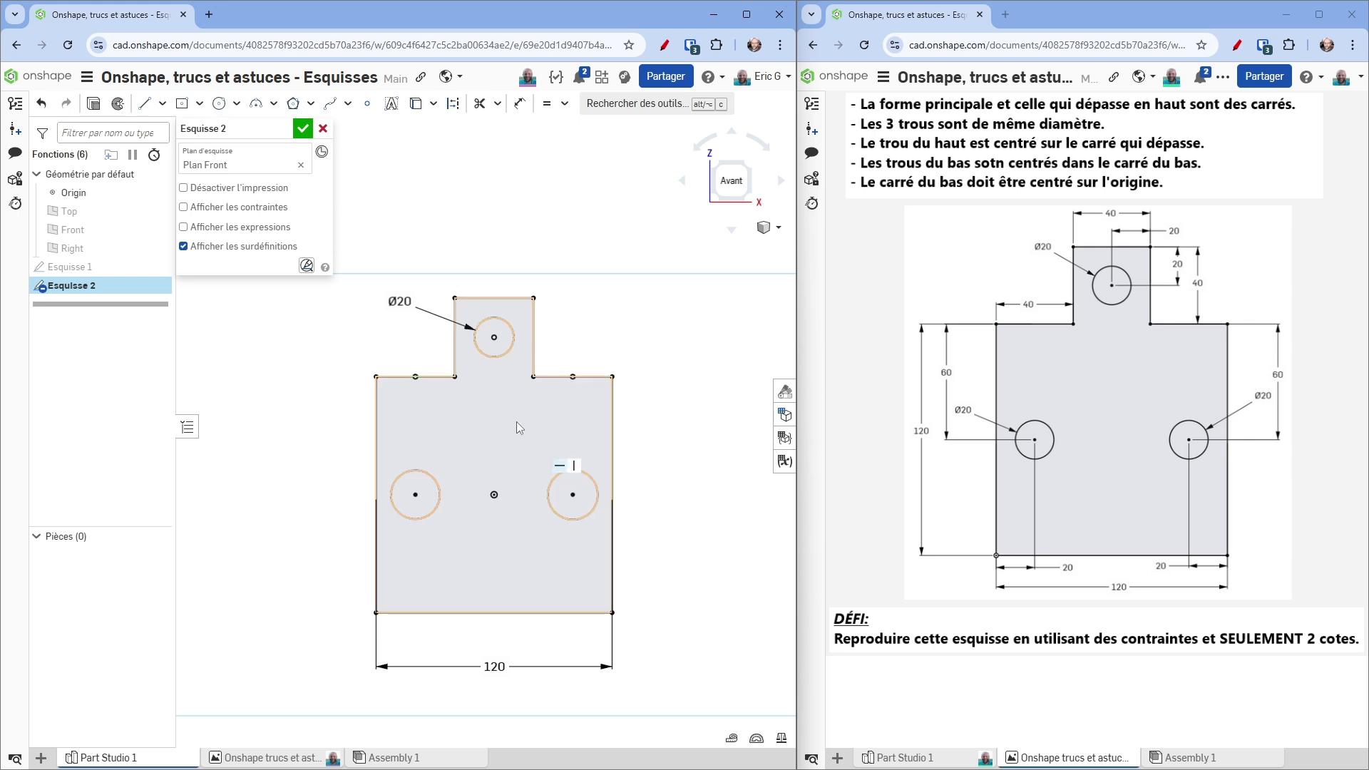
# Step: Make the two lower circles equal to the upper 20 mm circle and move the 120 mm dimension closer to the bottom edge
pyautogui.click(557, 473)
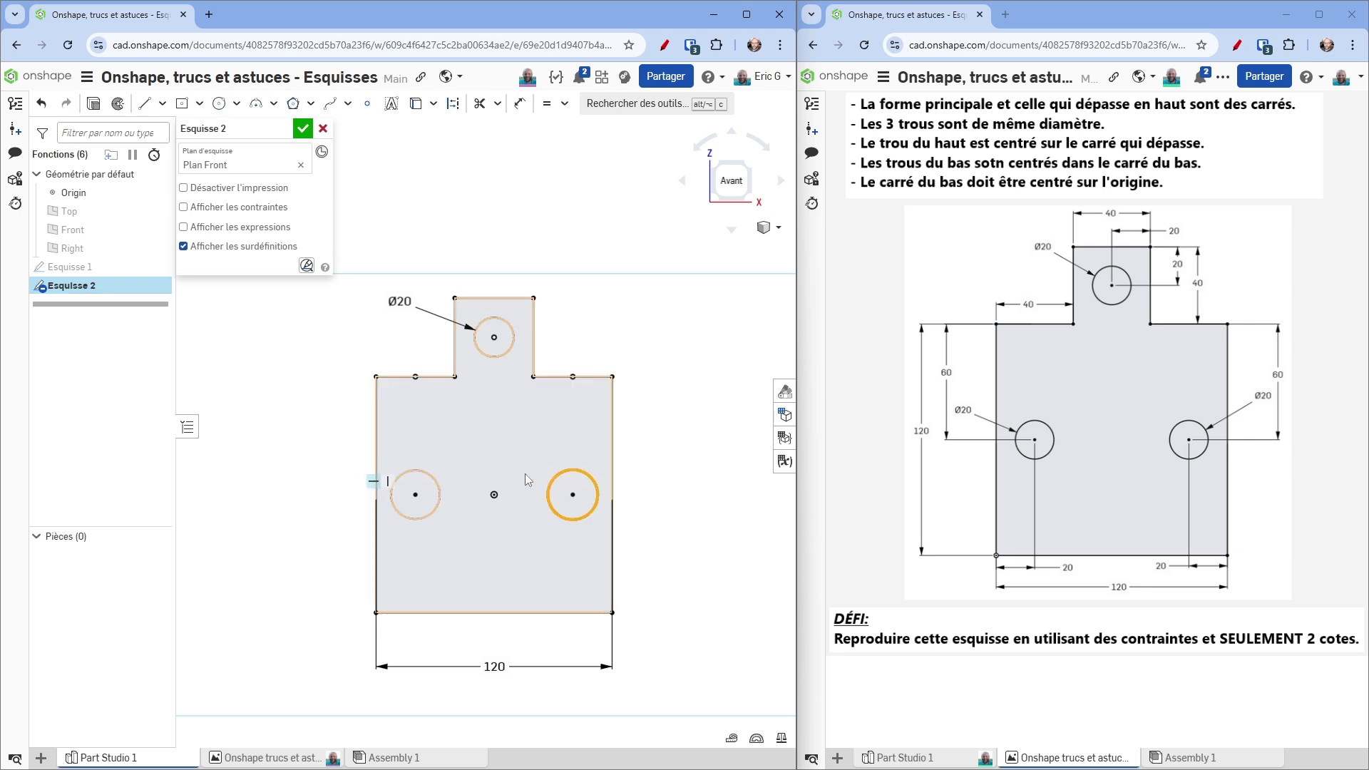
pyautogui.click(420, 471)
pyautogui.click(494, 357)
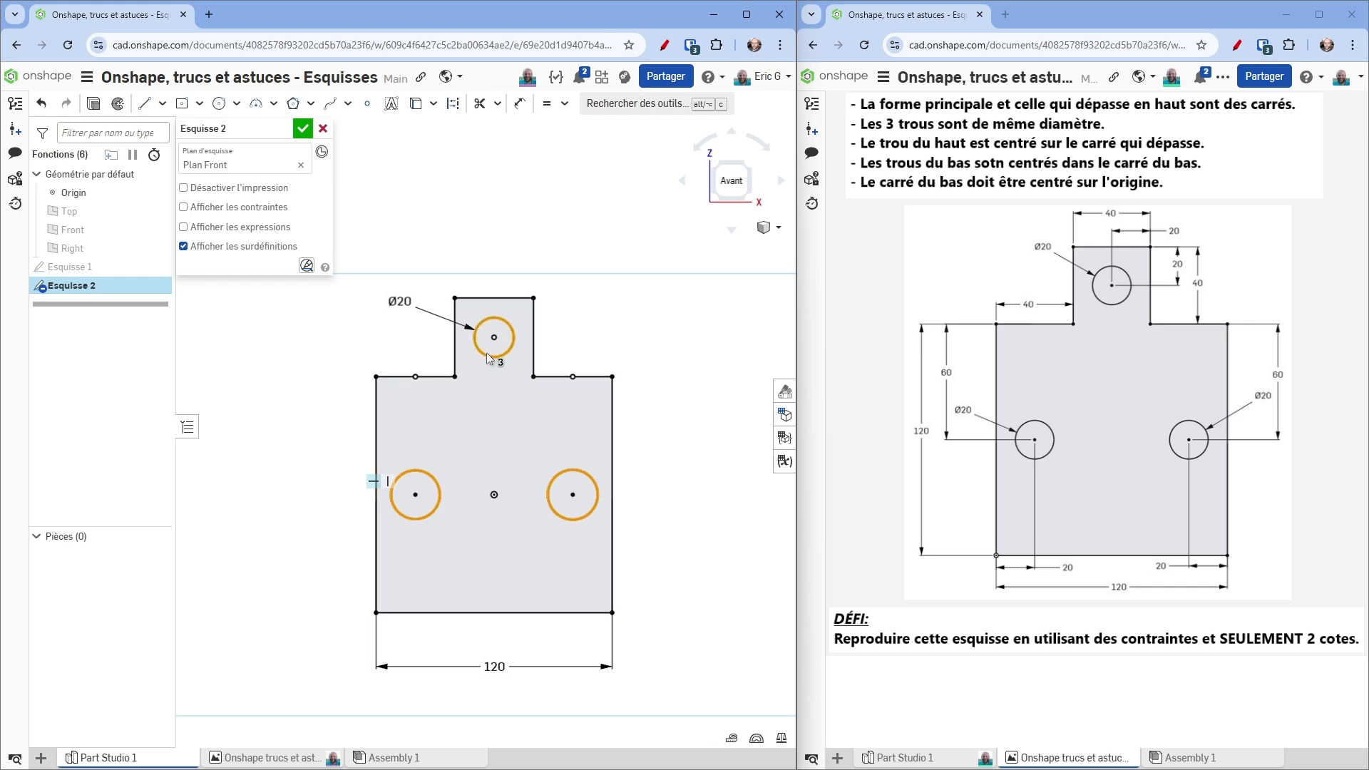
pyautogui.click(565, 105)
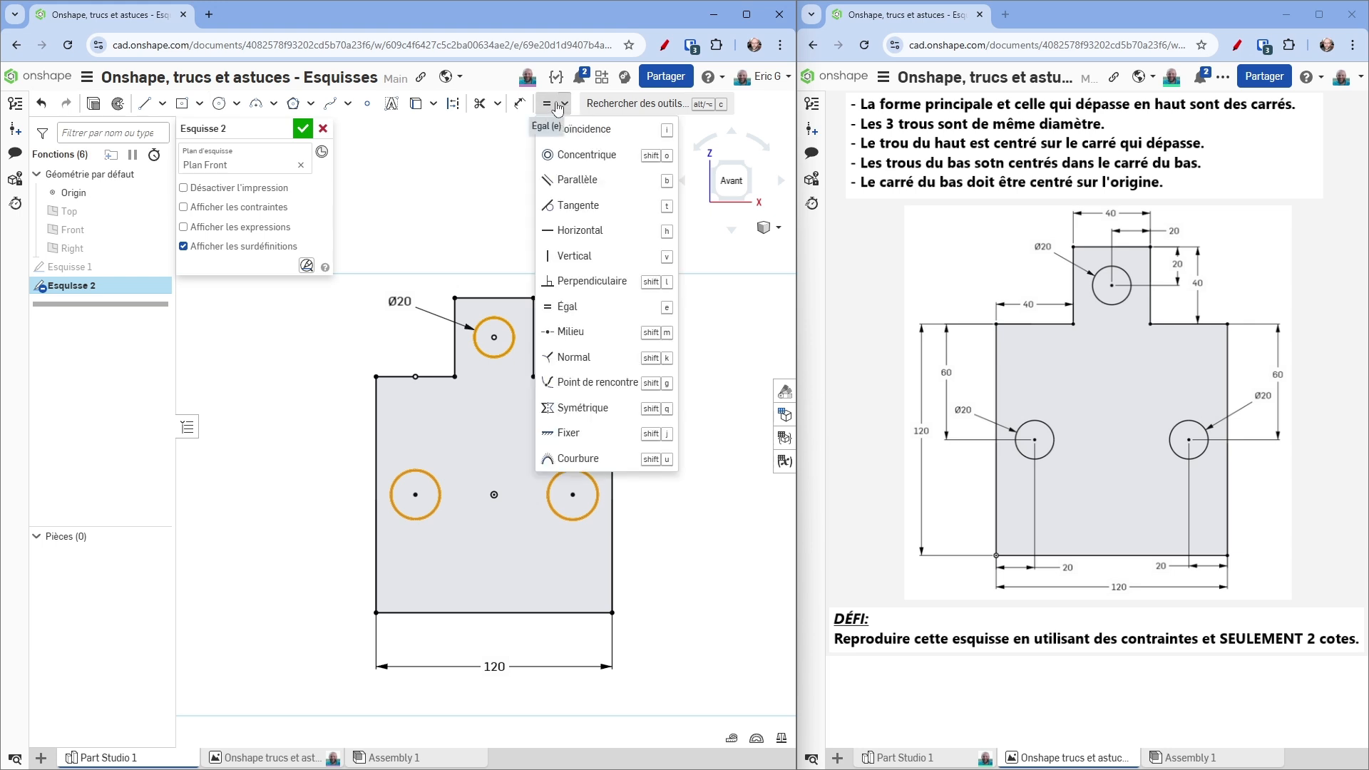
pyautogui.click(548, 109)
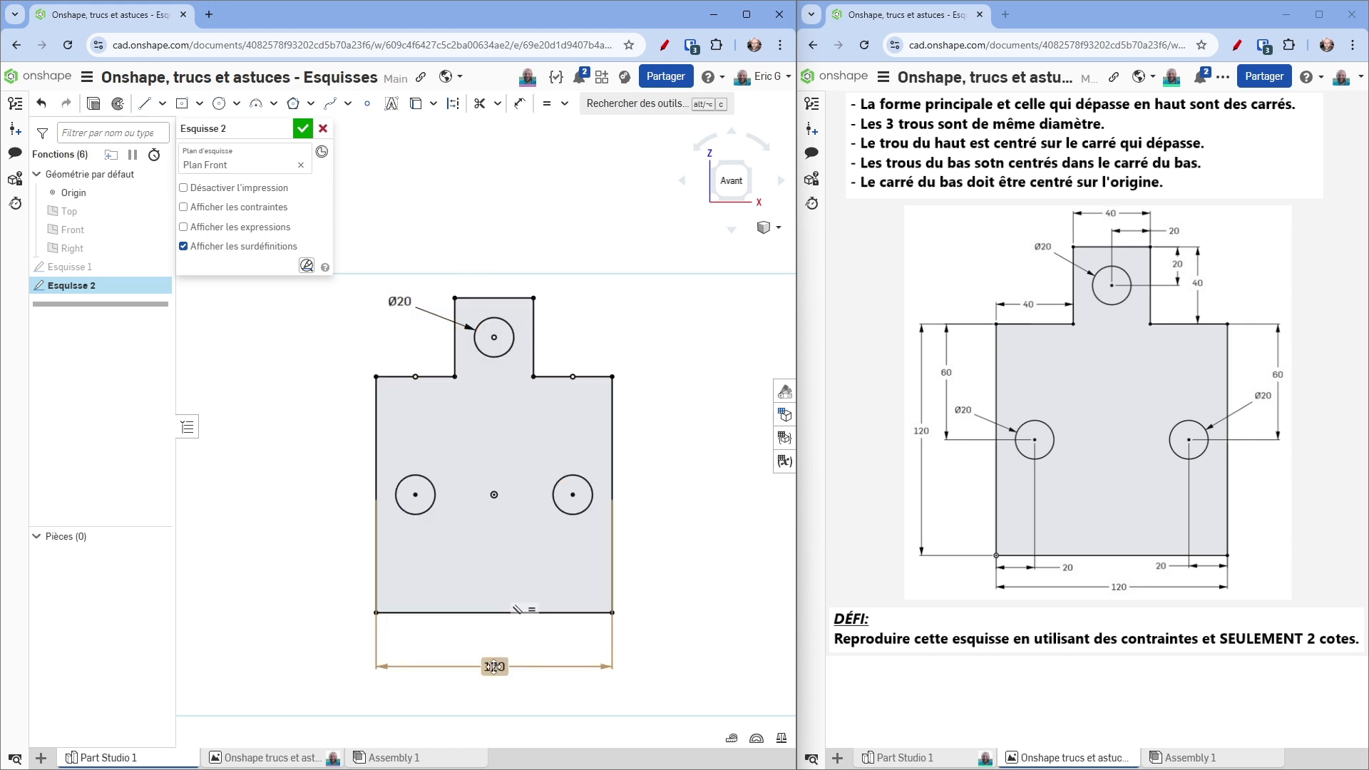
pyautogui.moveTo(493, 666); pyautogui.dragTo(493, 646)
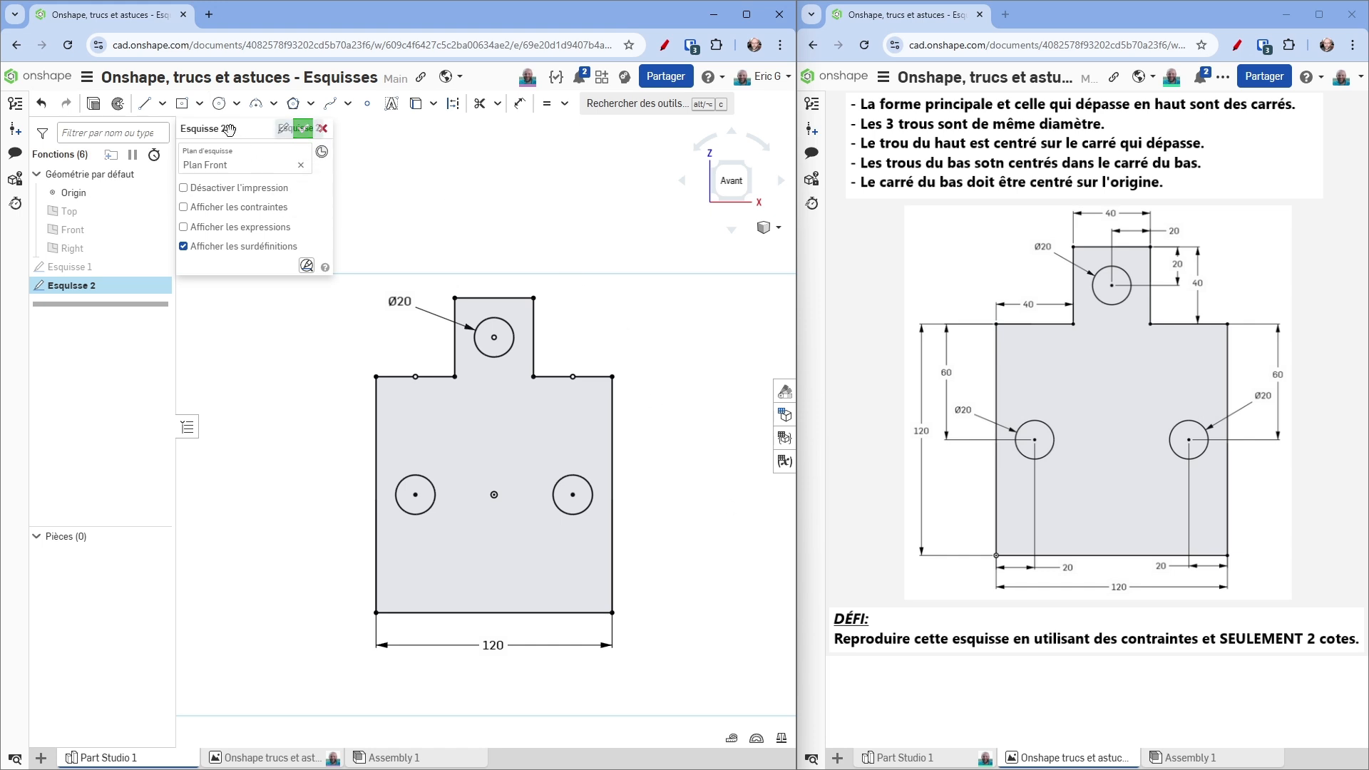
# Step: Display all constraints of the sketch for inspection
pyautogui.click(239, 214)
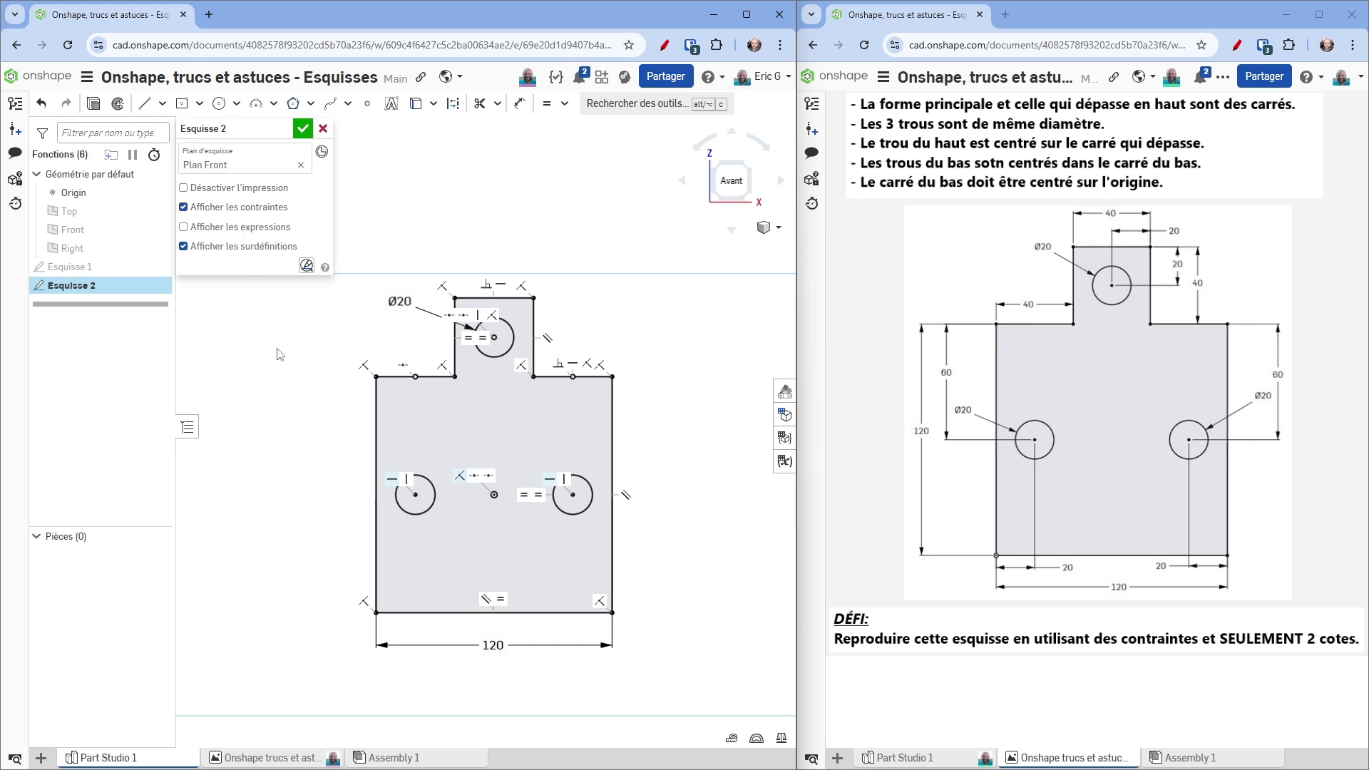
pyautogui.moveTo(279, 355); pyautogui.dragTo(338, 341, button='middle')
pyautogui.scroll(3, 504, 429)
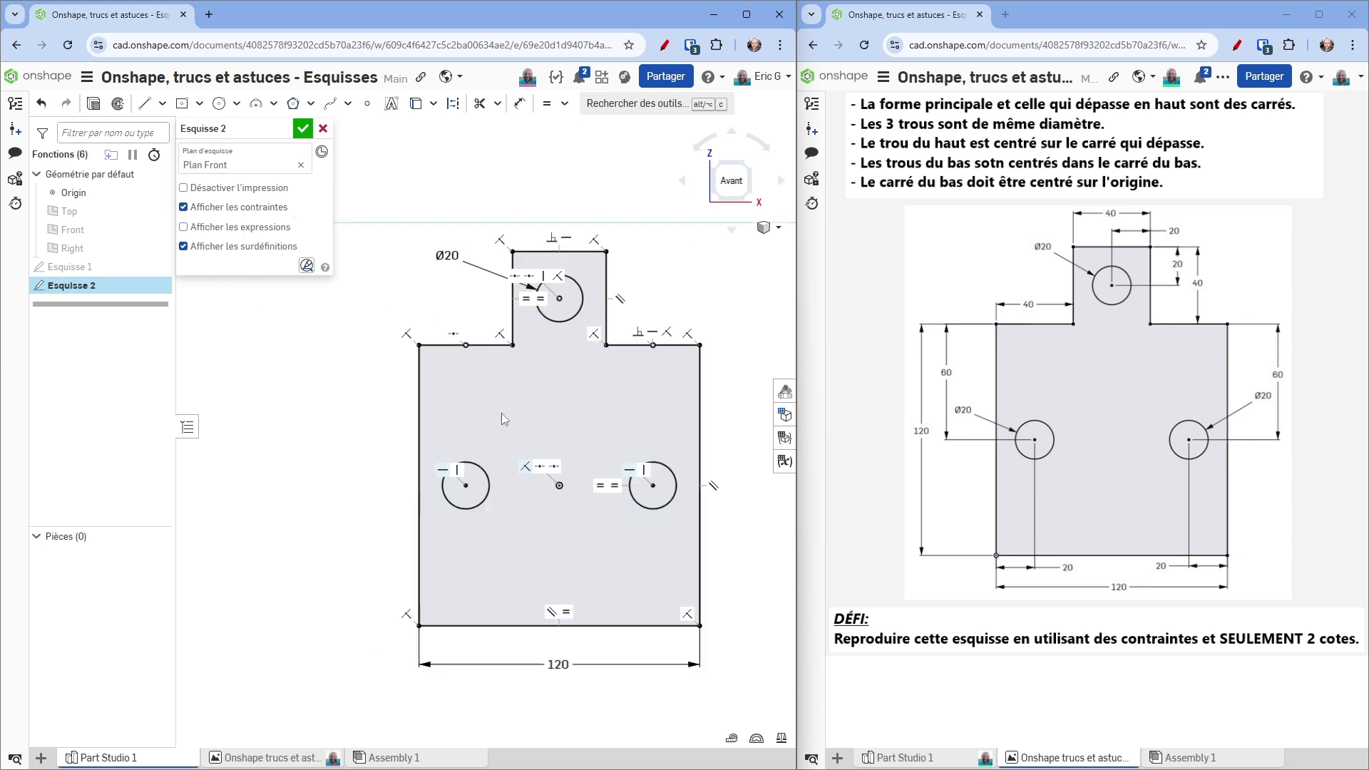
# Step: Spread the constraint symbols of the holes, top edge and right shoulder away from the geometry to inspect them, and hide all constraints
pyautogui.scroll(-2, 502, 413)
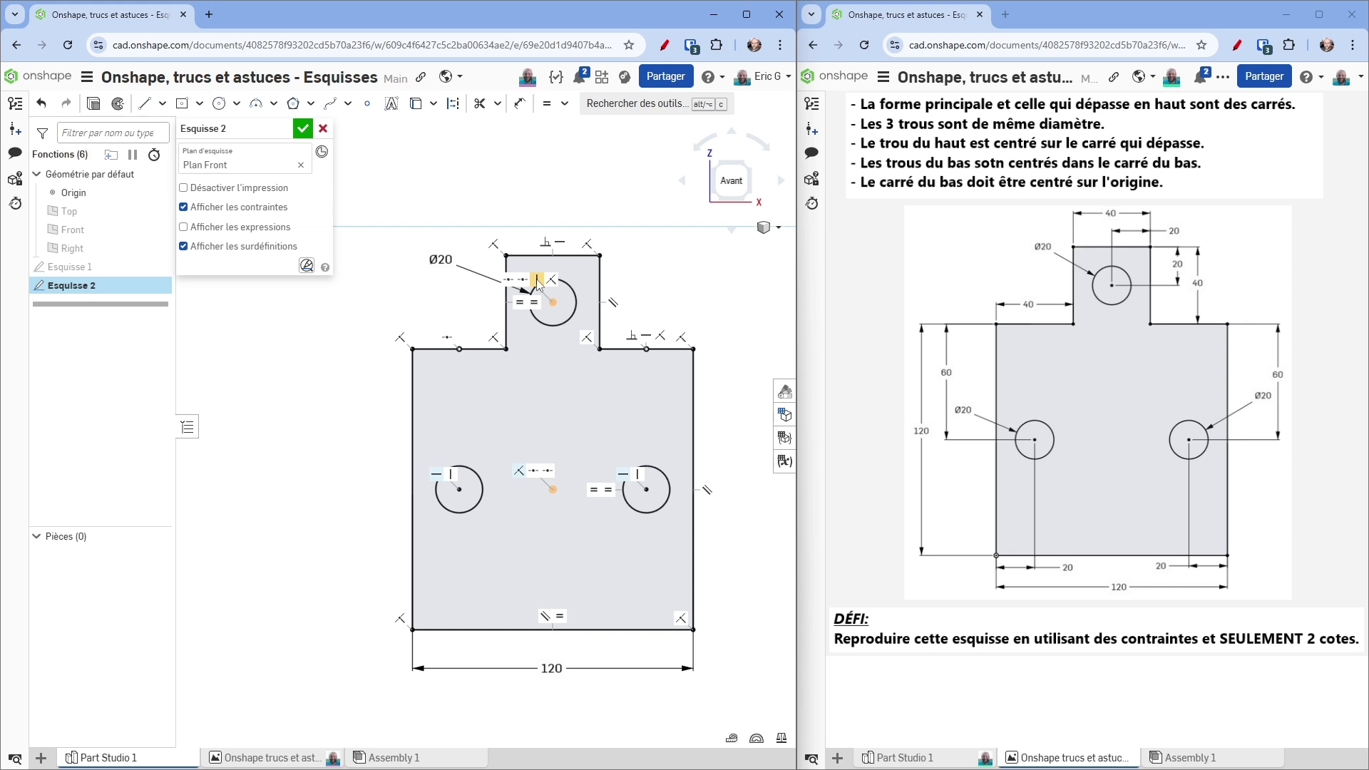
pyautogui.moveTo(538, 283); pyautogui.dragTo(664, 246)
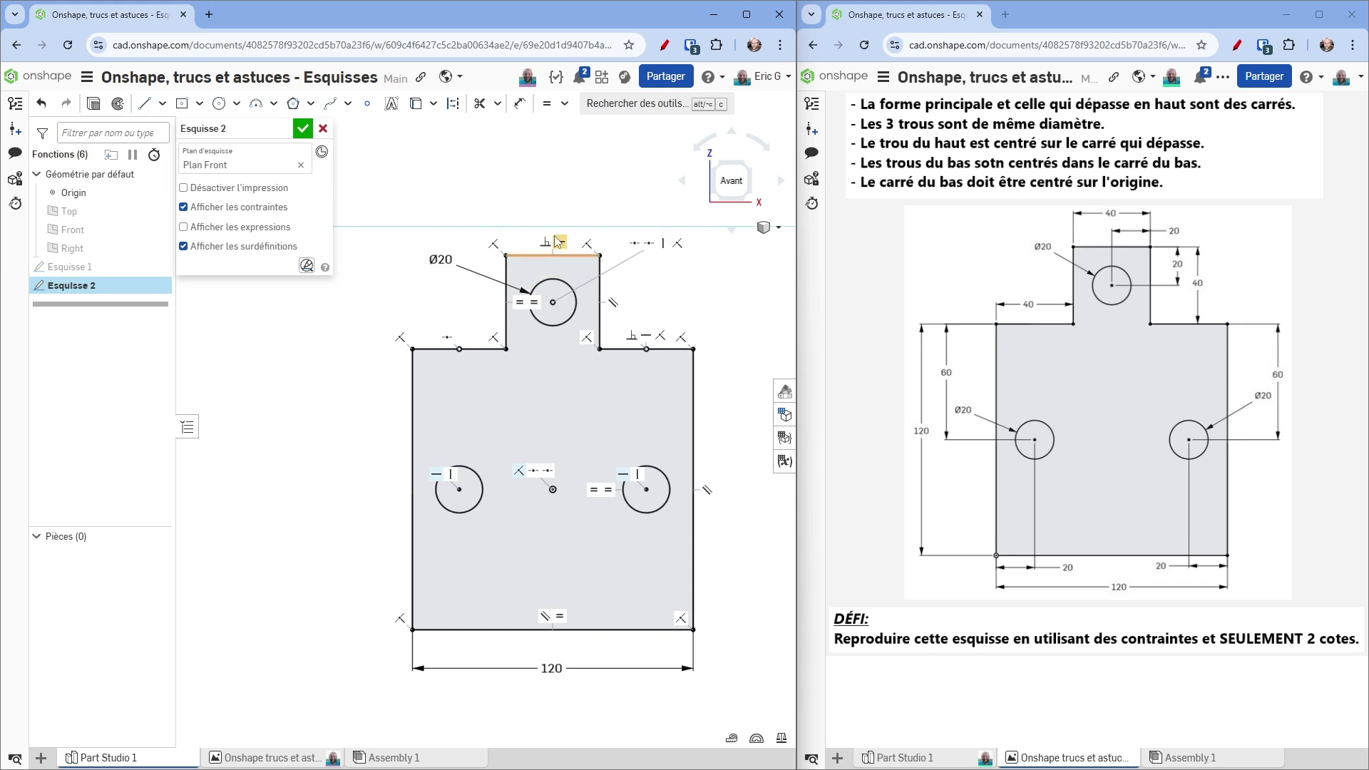
pyautogui.moveTo(559, 241); pyautogui.dragTo(535, 199)
pyautogui.moveTo(659, 335); pyautogui.dragTo(683, 293)
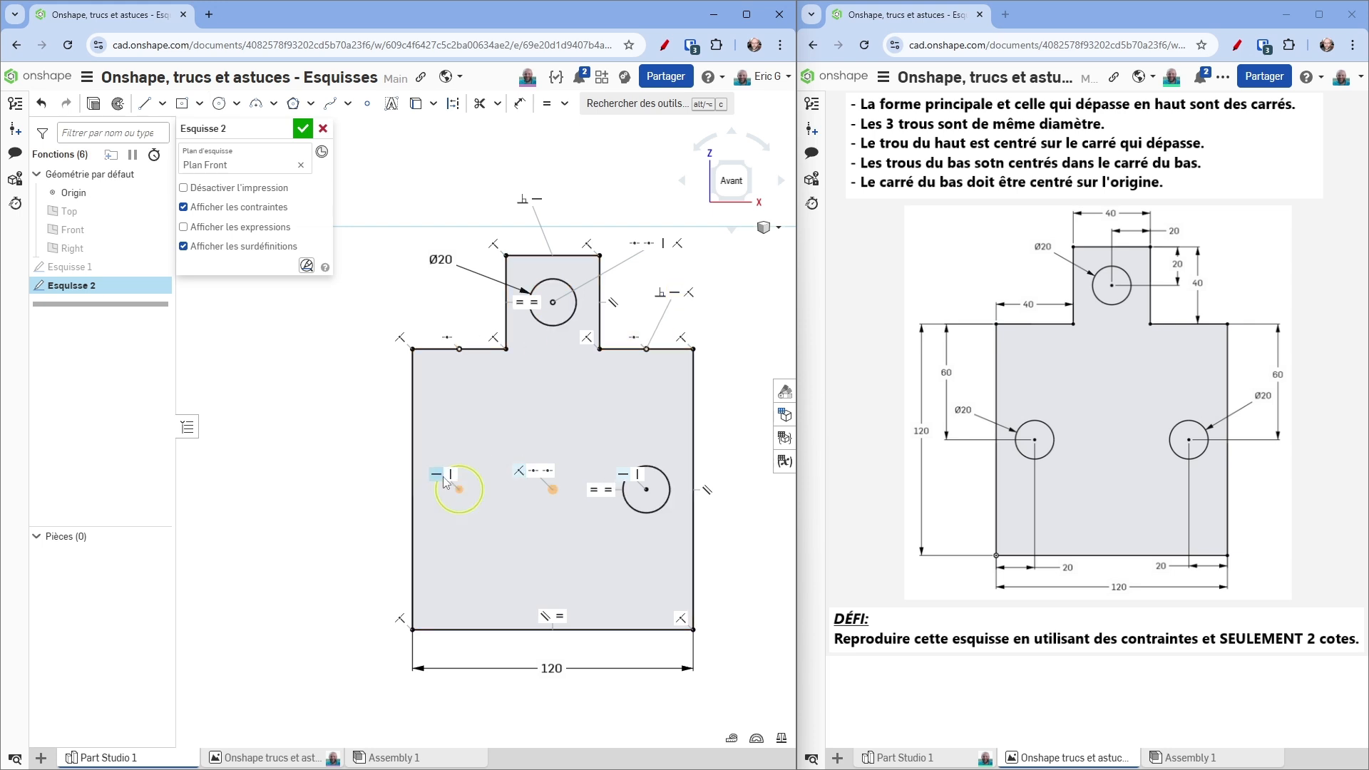
pyautogui.moveTo(444, 482); pyautogui.dragTo(380, 449)
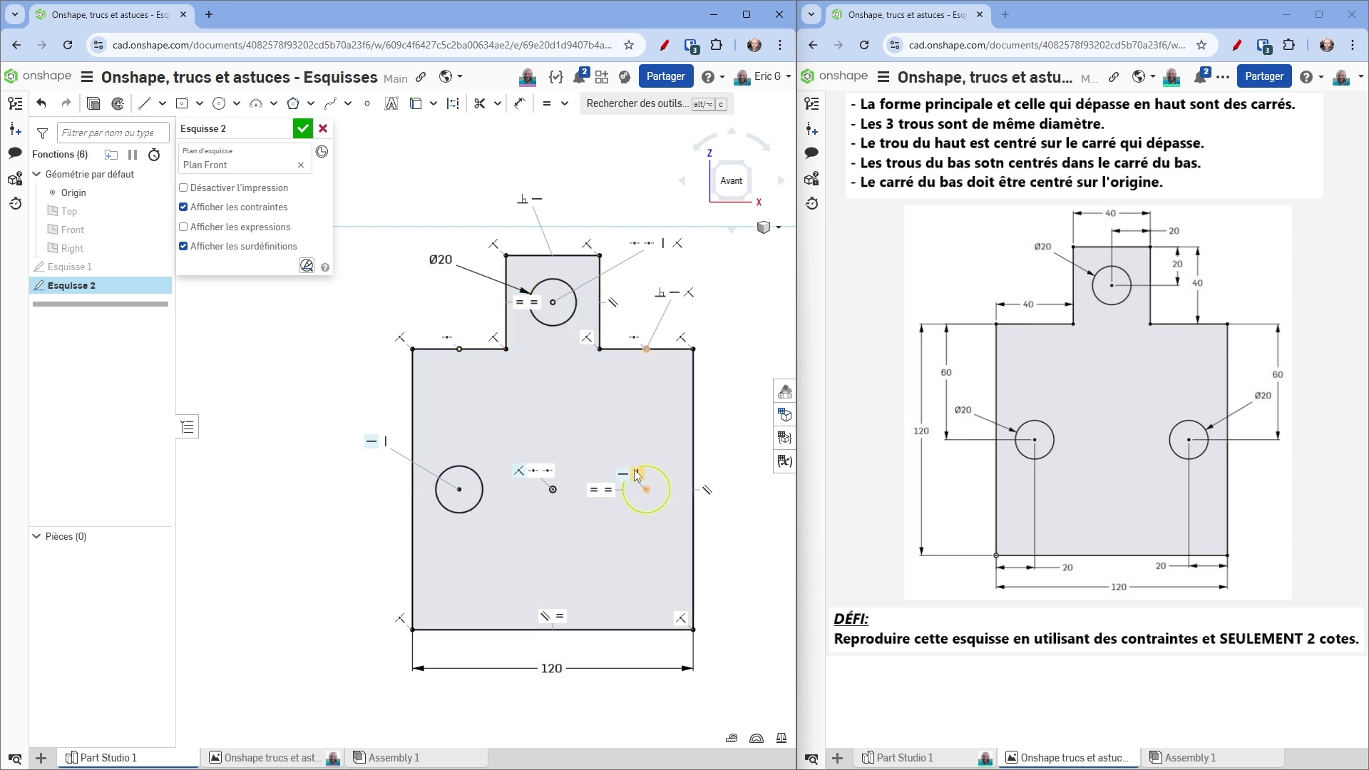
pyautogui.moveTo(637, 475); pyautogui.dragTo(614, 433)
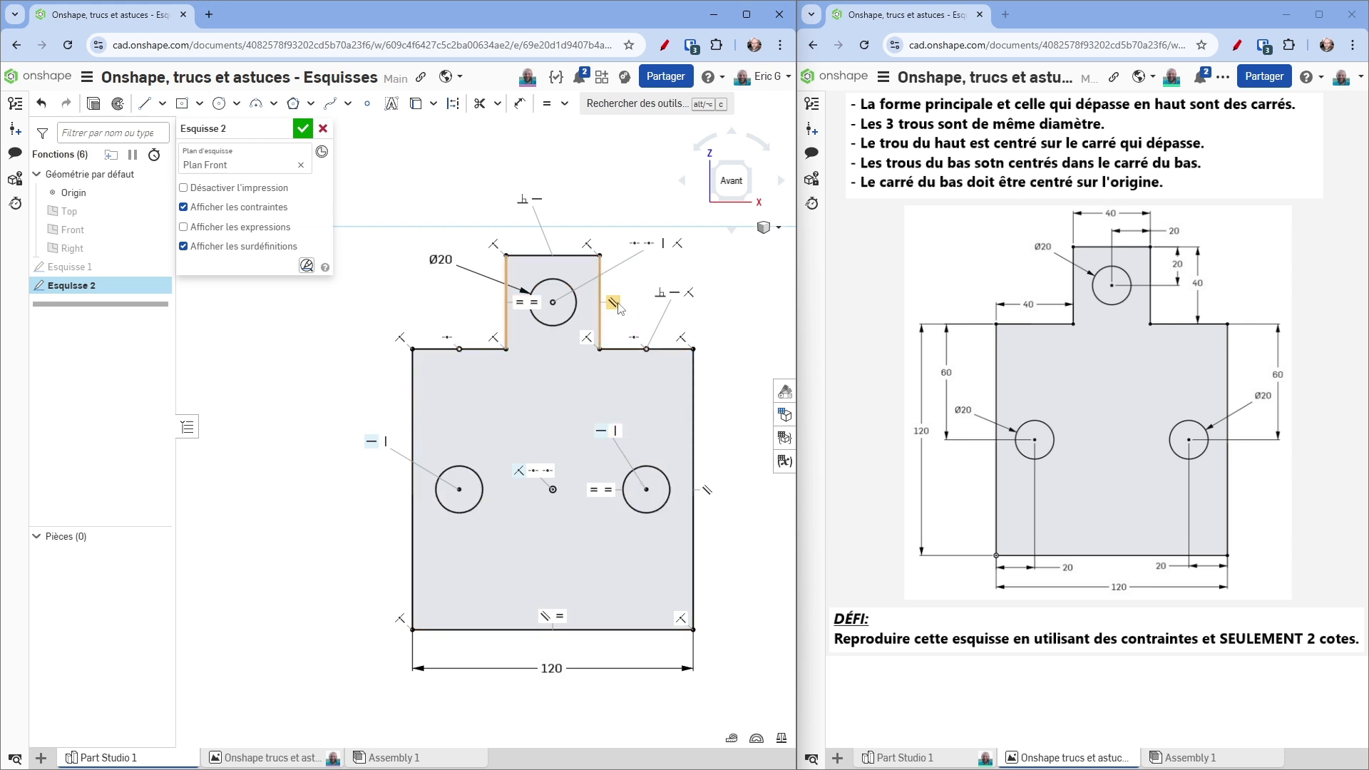
pyautogui.moveTo(618, 308); pyautogui.dragTo(628, 300)
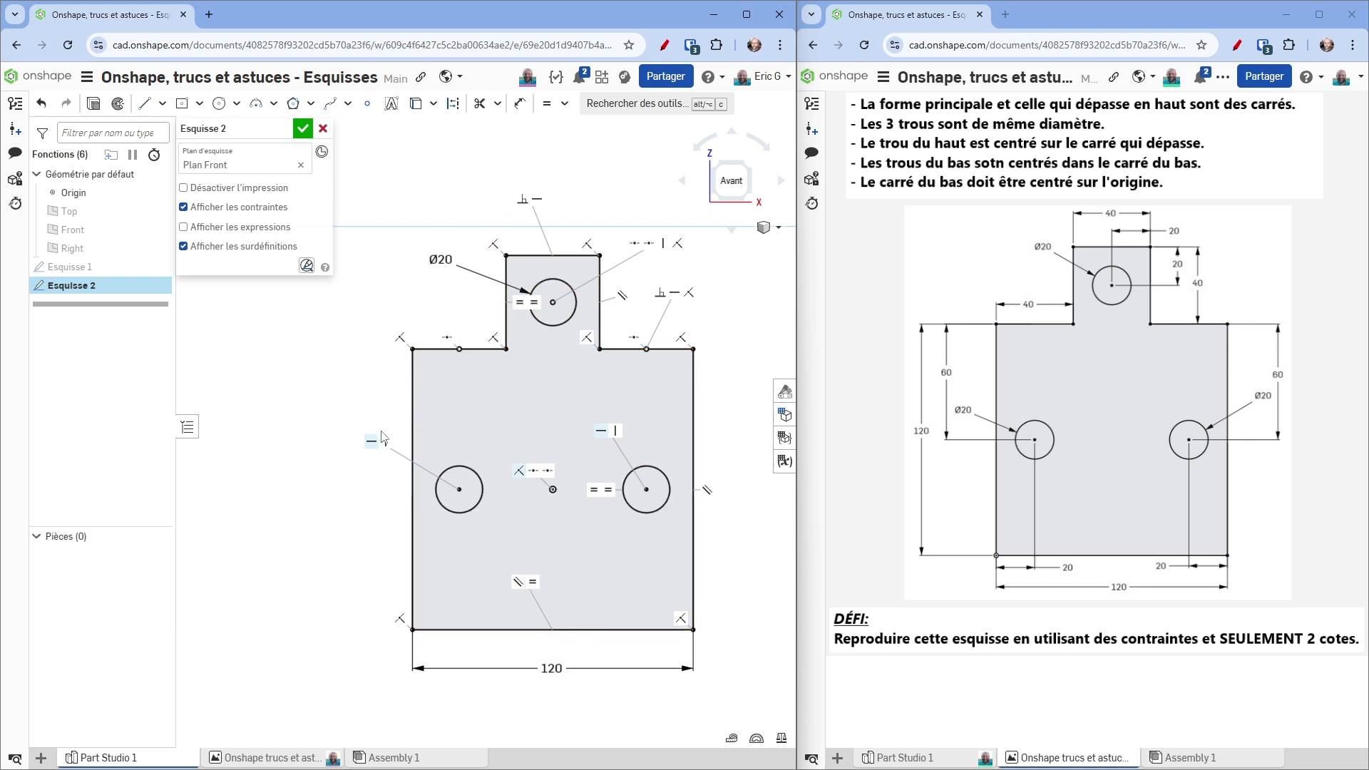
pyautogui.click(226, 208)
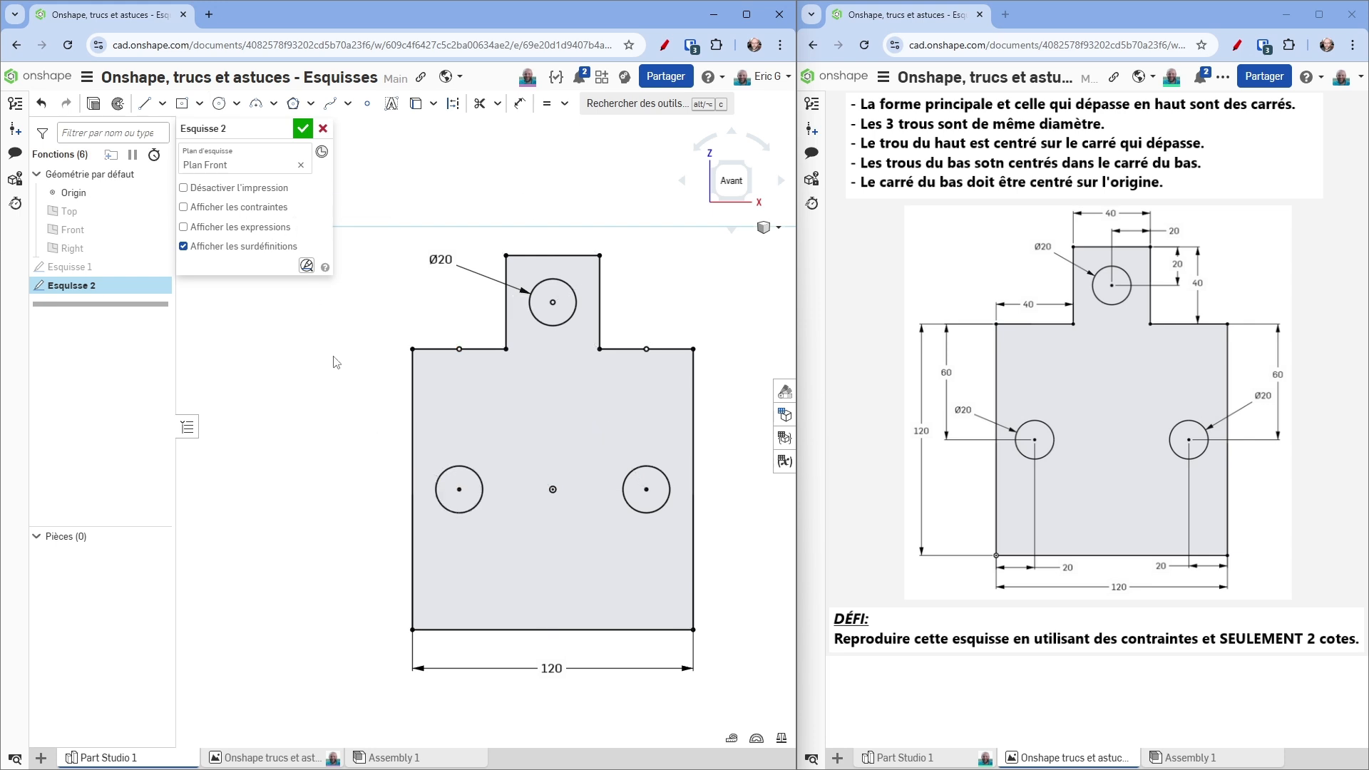
# Step: Sketch eleven separate, unconnected lines scattered over the upper half of the large square, each as its own segment
pyautogui.scroll(-3, 436, 420)
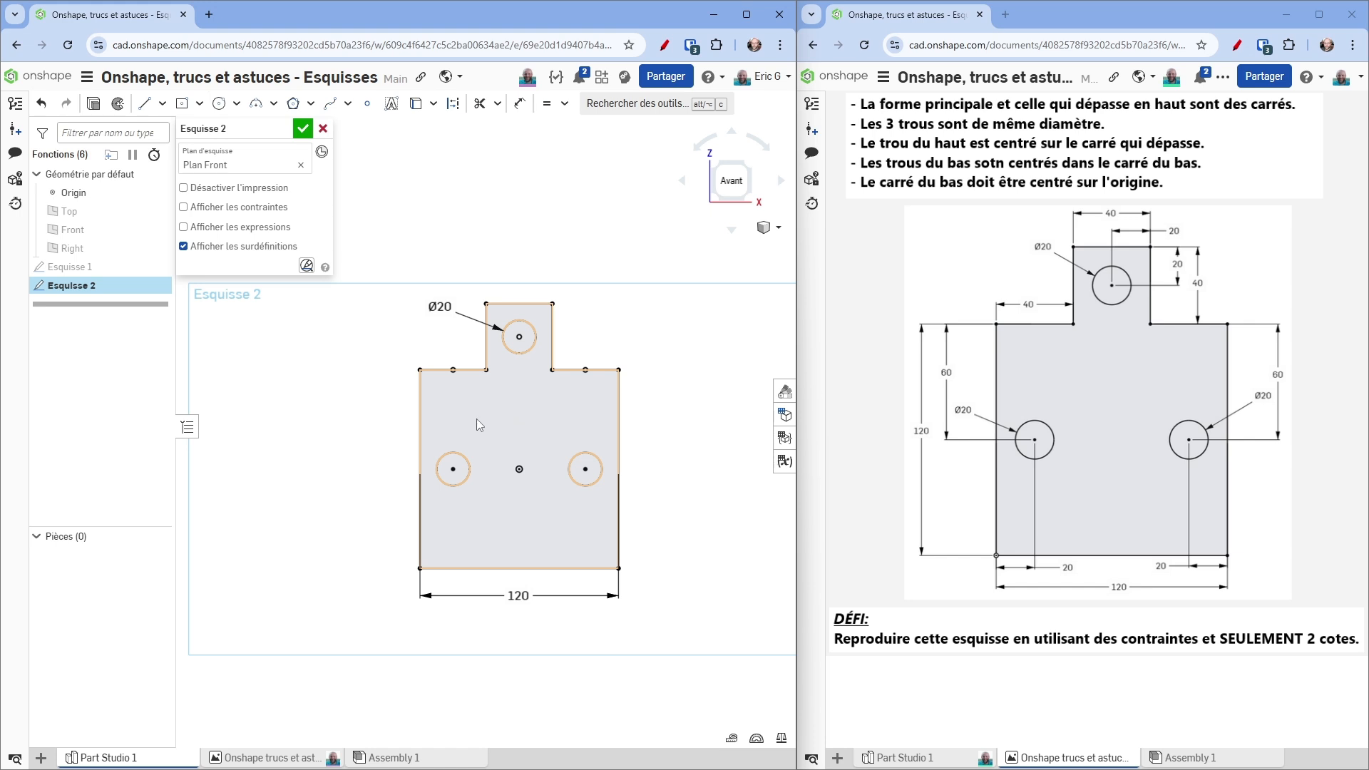
pyautogui.press('l')
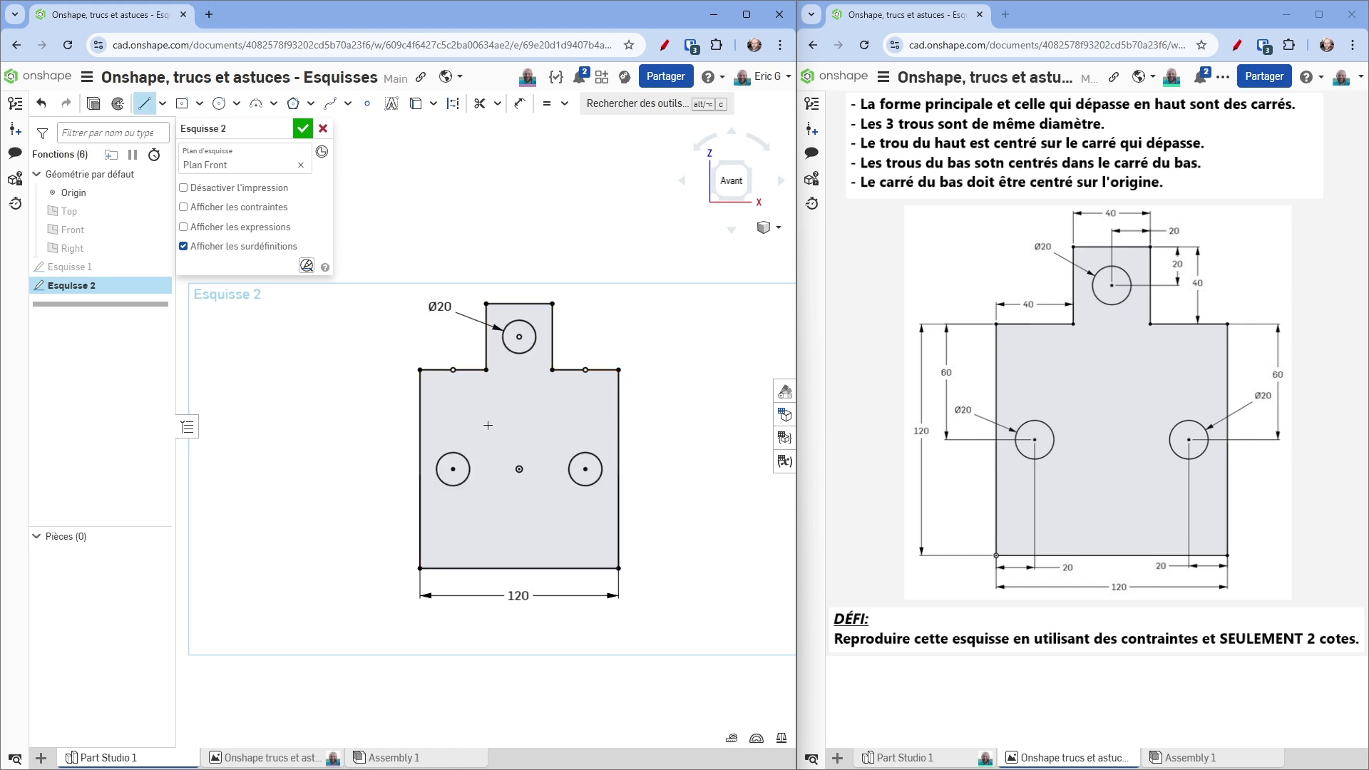
pyautogui.scroll(2, 516, 421)
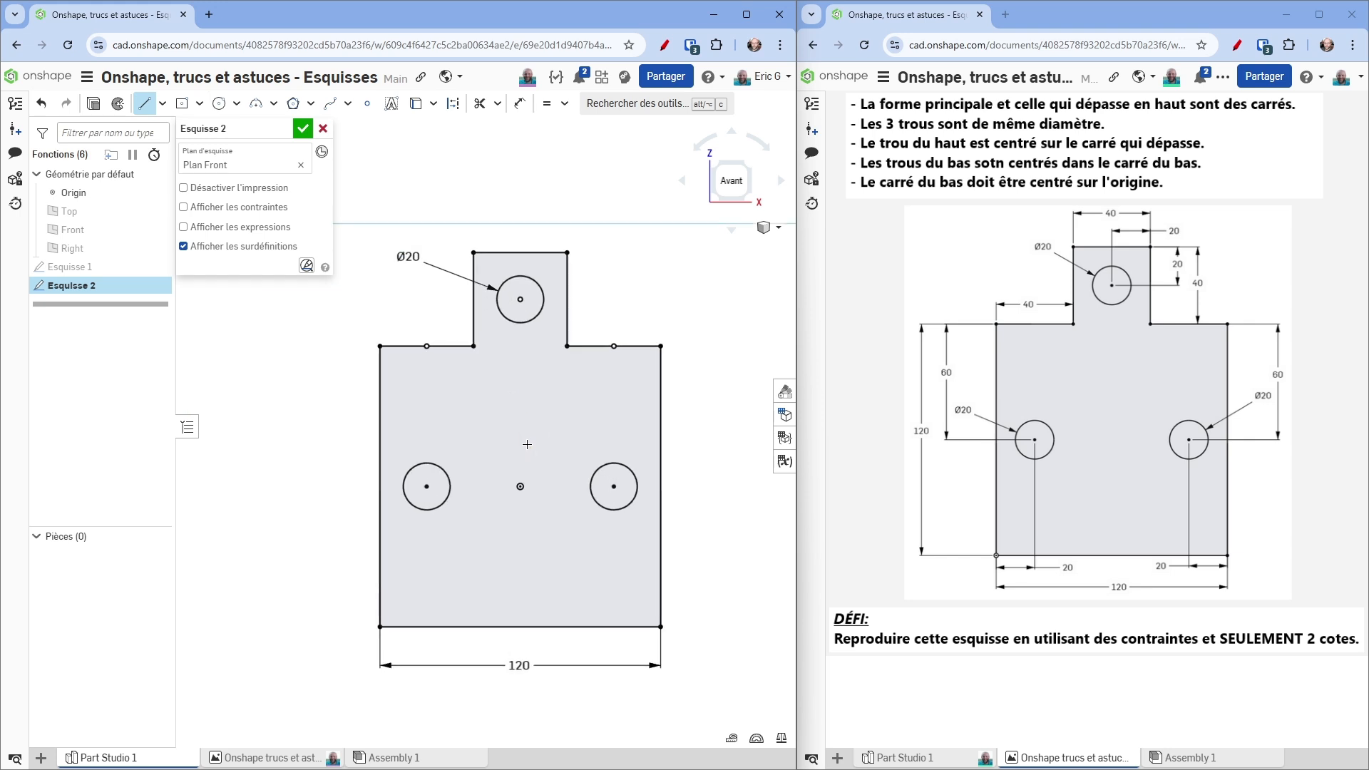
pyautogui.scroll(2, 523, 466)
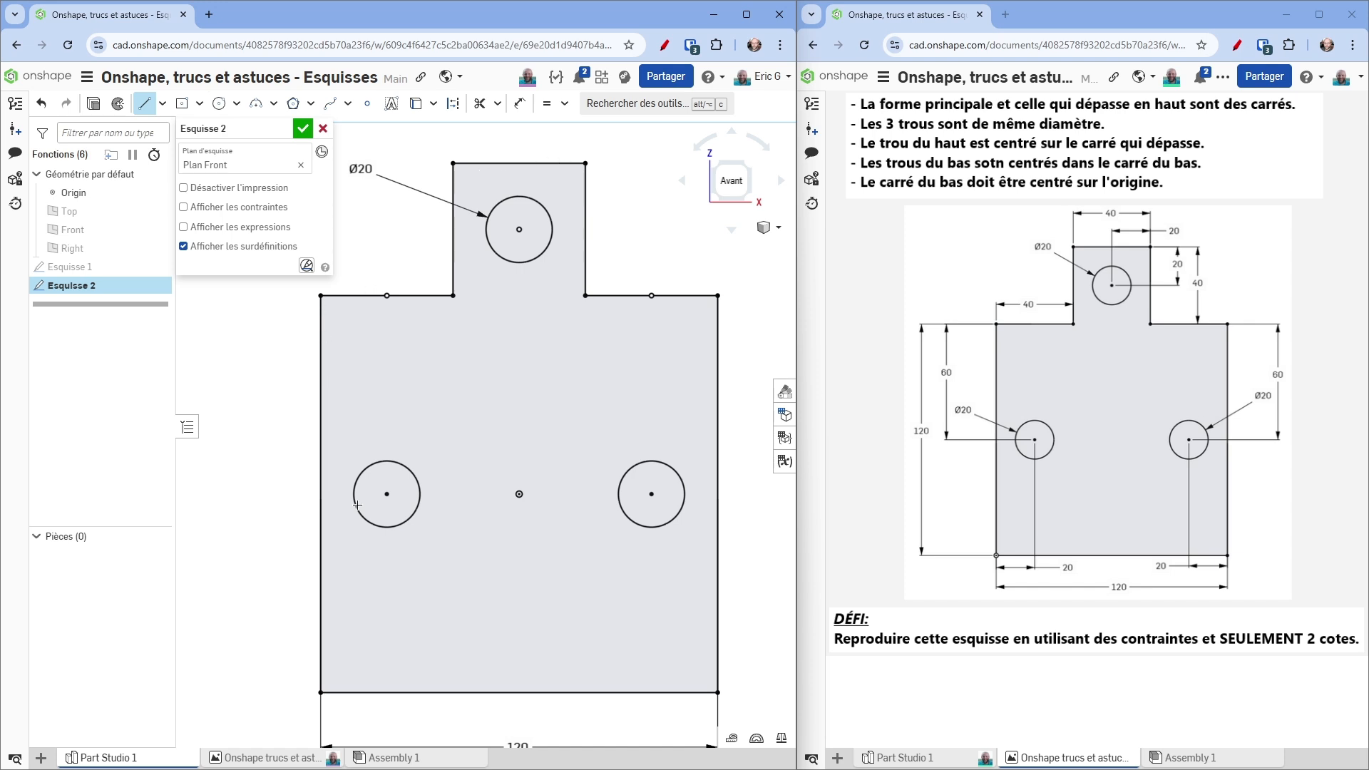
pyautogui.click(596, 462)
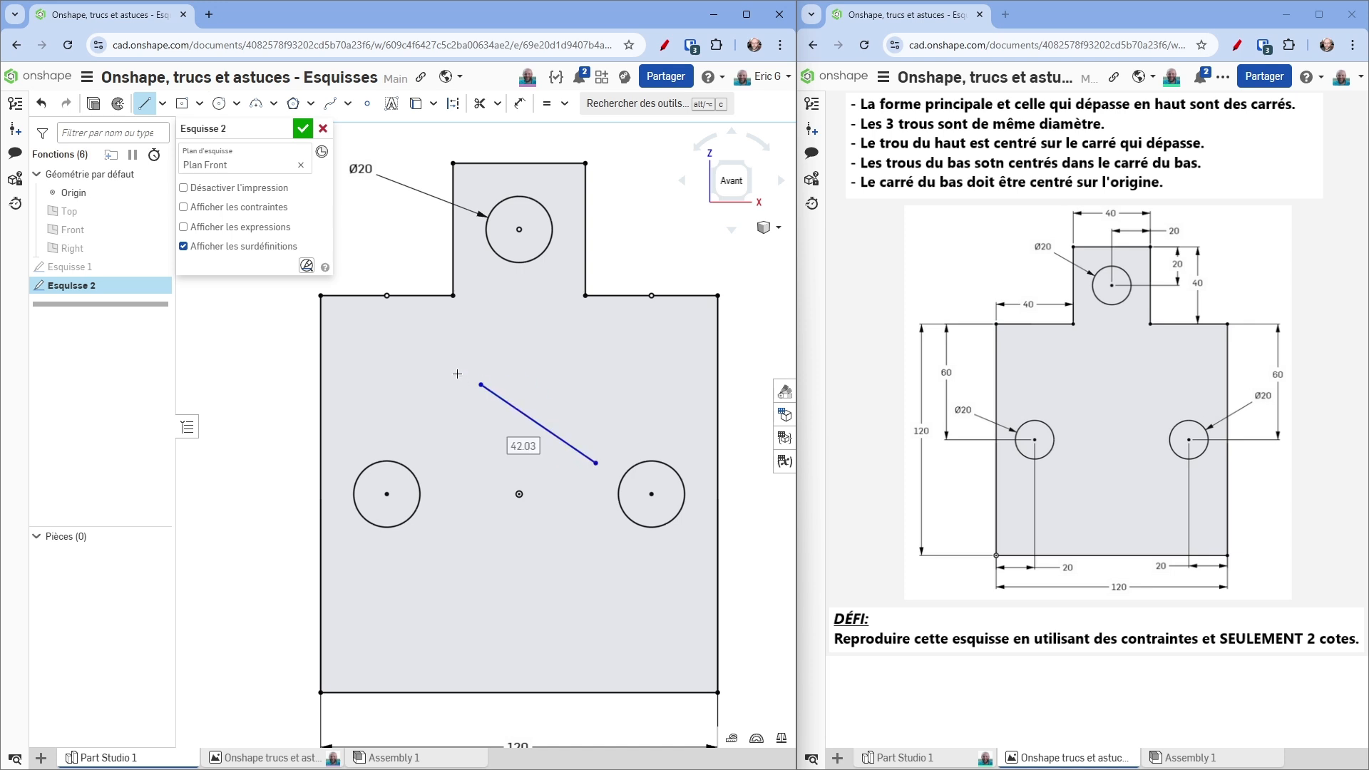
pyautogui.moveTo(337, 354); pyautogui.dragTo(327, 367)
pyautogui.moveTo(316, 442); pyautogui.dragTo(349, 479)
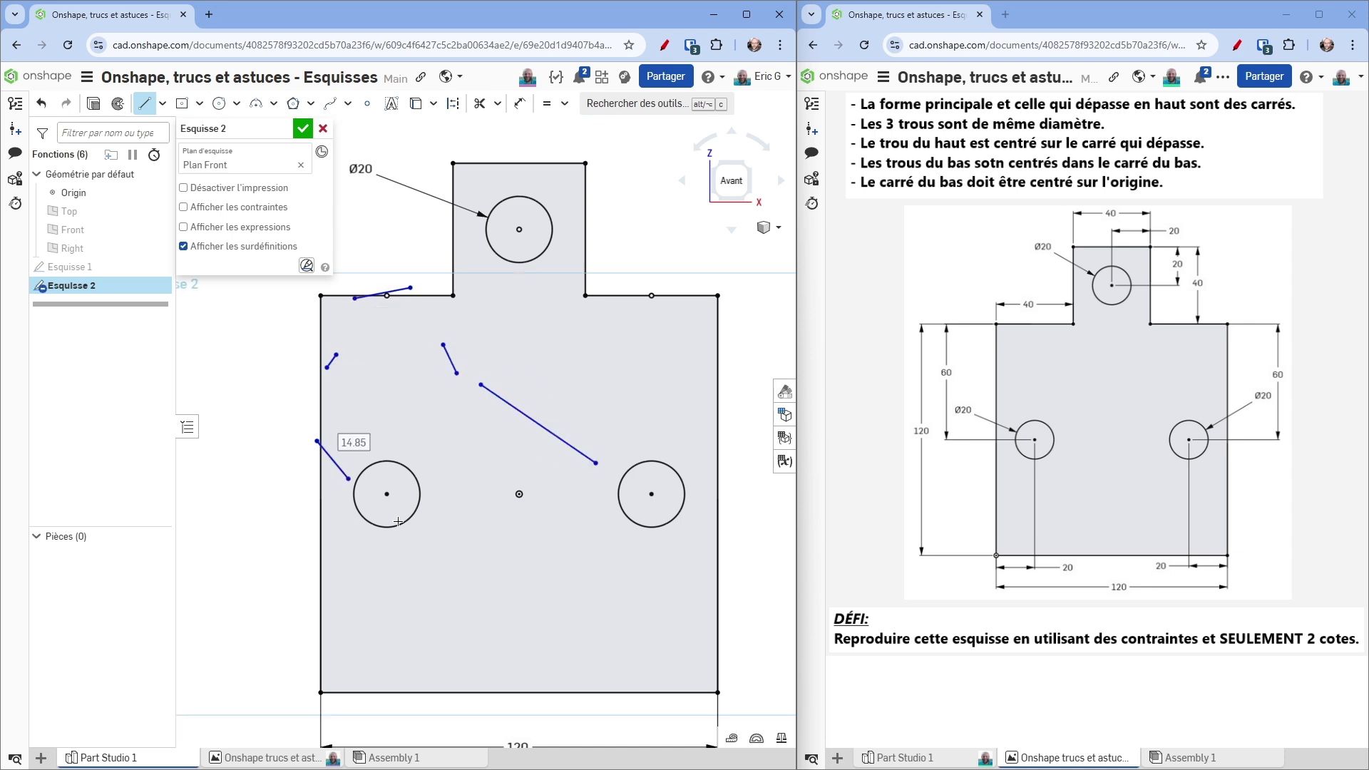
pyautogui.moveTo(437, 492); pyautogui.dragTo(405, 521)
pyautogui.moveTo(501, 428); pyautogui.dragTo(539, 418)
pyautogui.moveTo(623, 358); pyautogui.dragTo(684, 421)
pyautogui.moveTo(689, 496); pyautogui.dragTo(547, 462)
pyautogui.moveTo(476, 417)
pyautogui.mouseDown()
pyautogui.moveTo(421, 417)
pyautogui.moveTo(368, 362)
pyautogui.mouseUp()
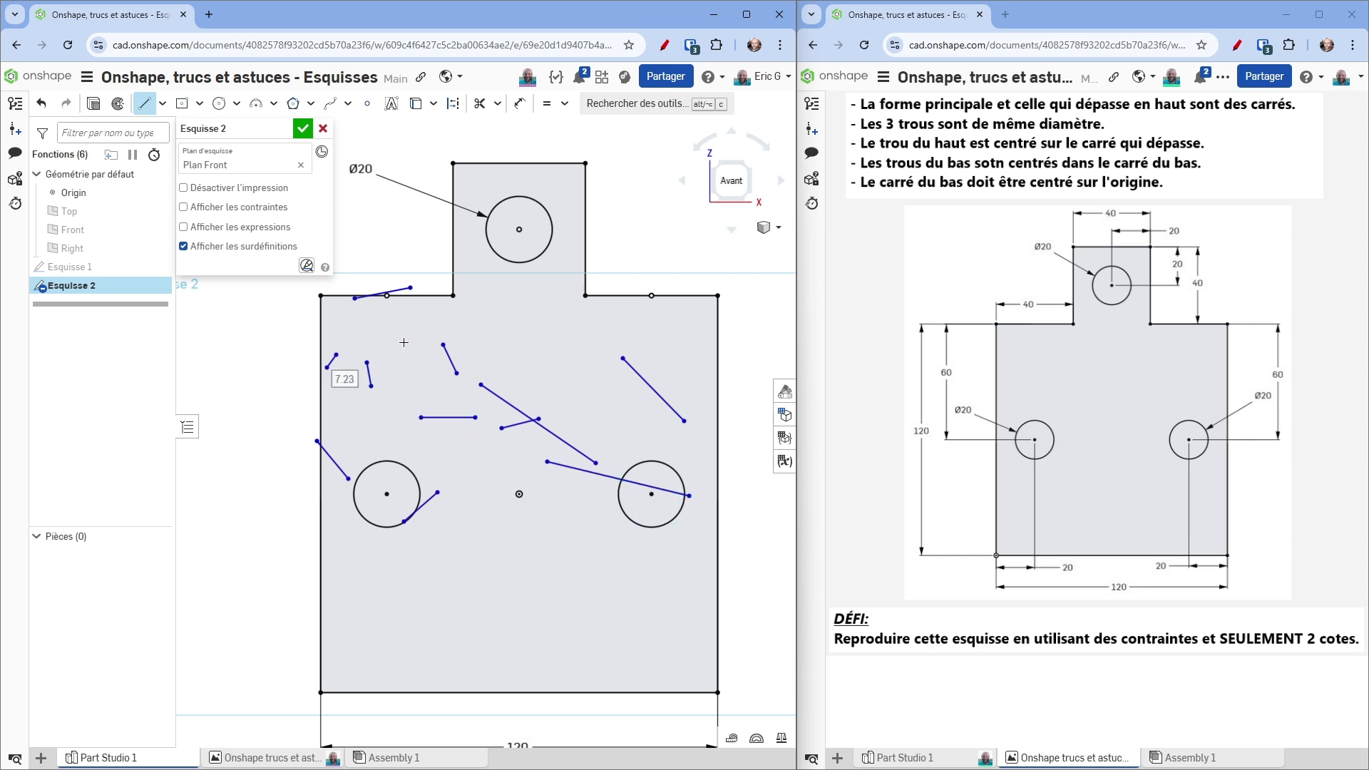
pyautogui.scroll(-2, 288, 291)
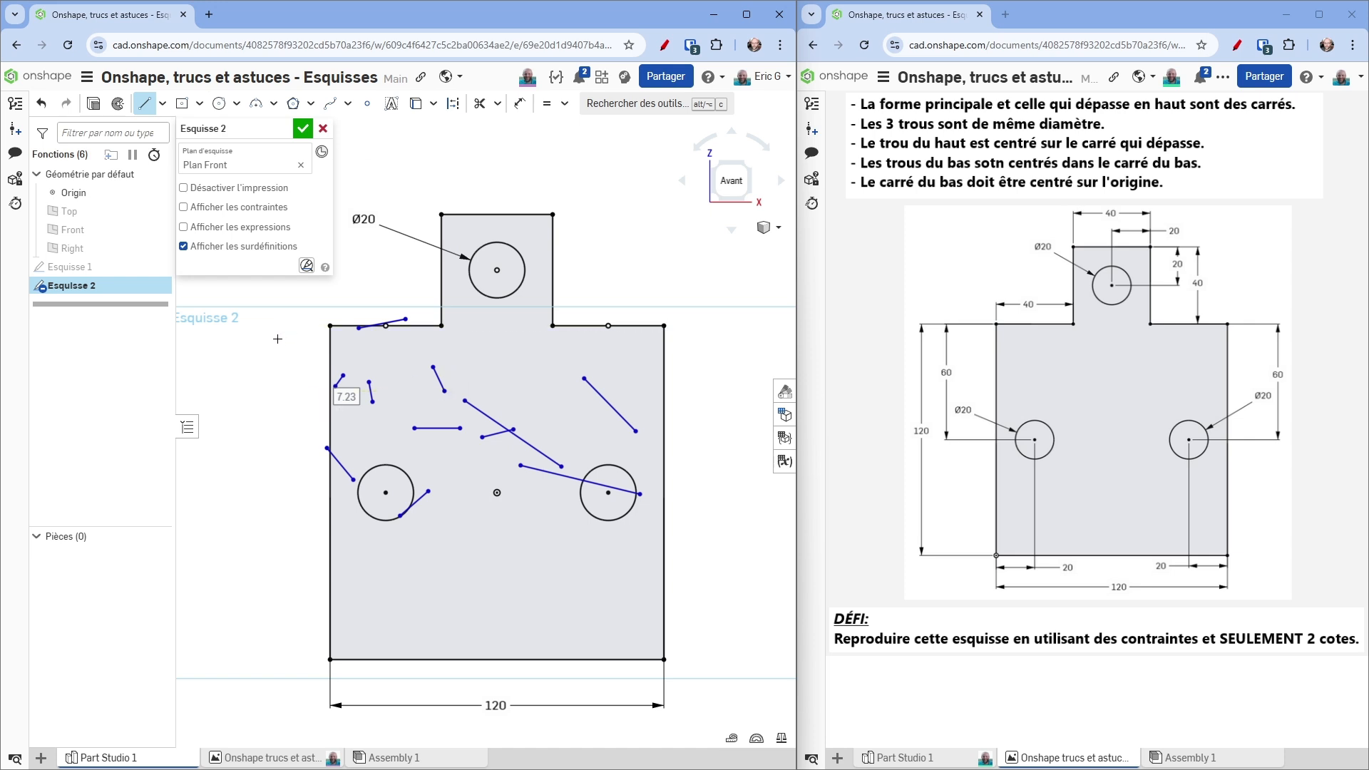
# Step: Leave the Line tool and undo all the scattered separate lines
pyautogui.press('Escape')
pyautogui.hotkey('ctrl', 'z')
pyautogui.hotkey('ctrl', 'z')
pyautogui.hotkey('ctrl', 'z')
pyautogui.hotkey('ctrl', 'z')
pyautogui.hotkey('ctrl', 'z')
pyautogui.hotkey('ctrl', 'z')
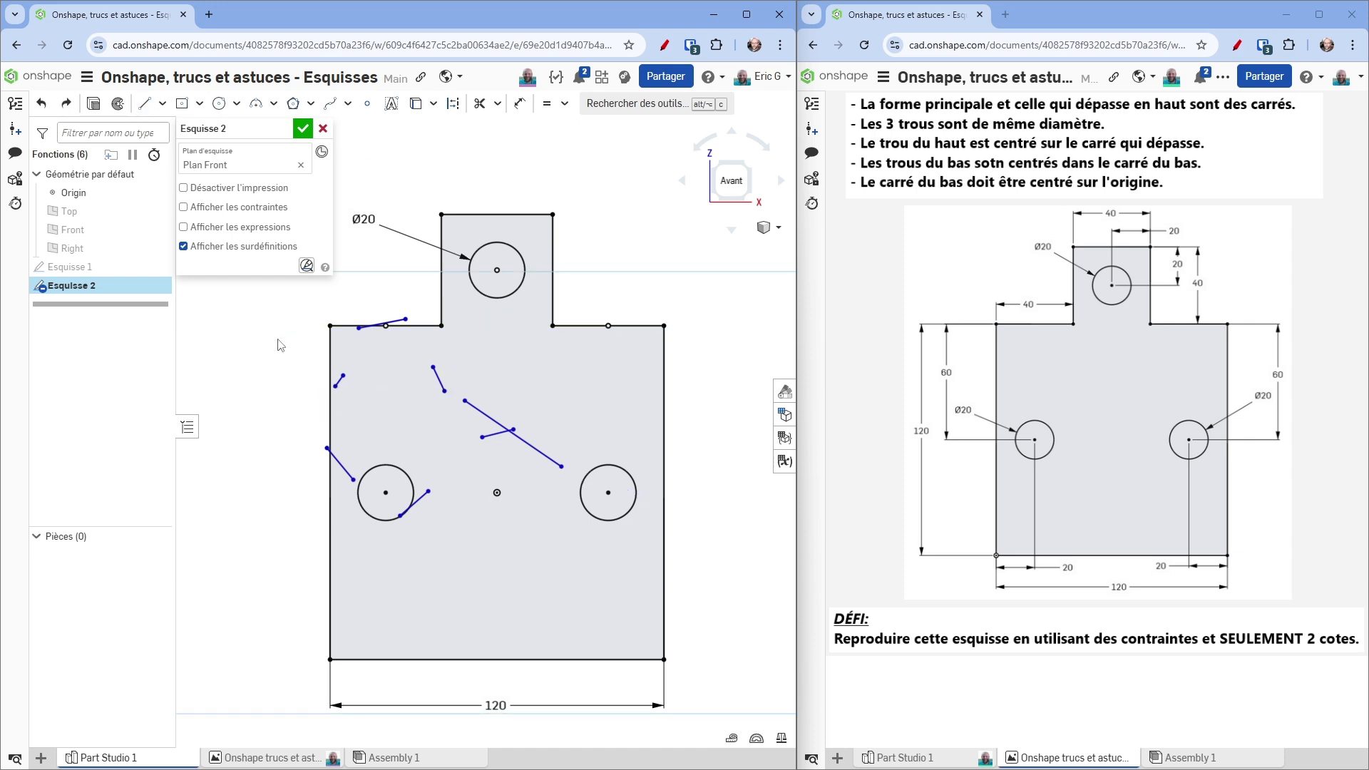
pyautogui.hotkey('ctrl', 'z')
pyautogui.hotkey('ctrl', 'z')
pyautogui.hotkey('ctrl', 'z')
pyautogui.hotkey('ctrl', 'z')
pyautogui.hotkey('ctrl', 'z')
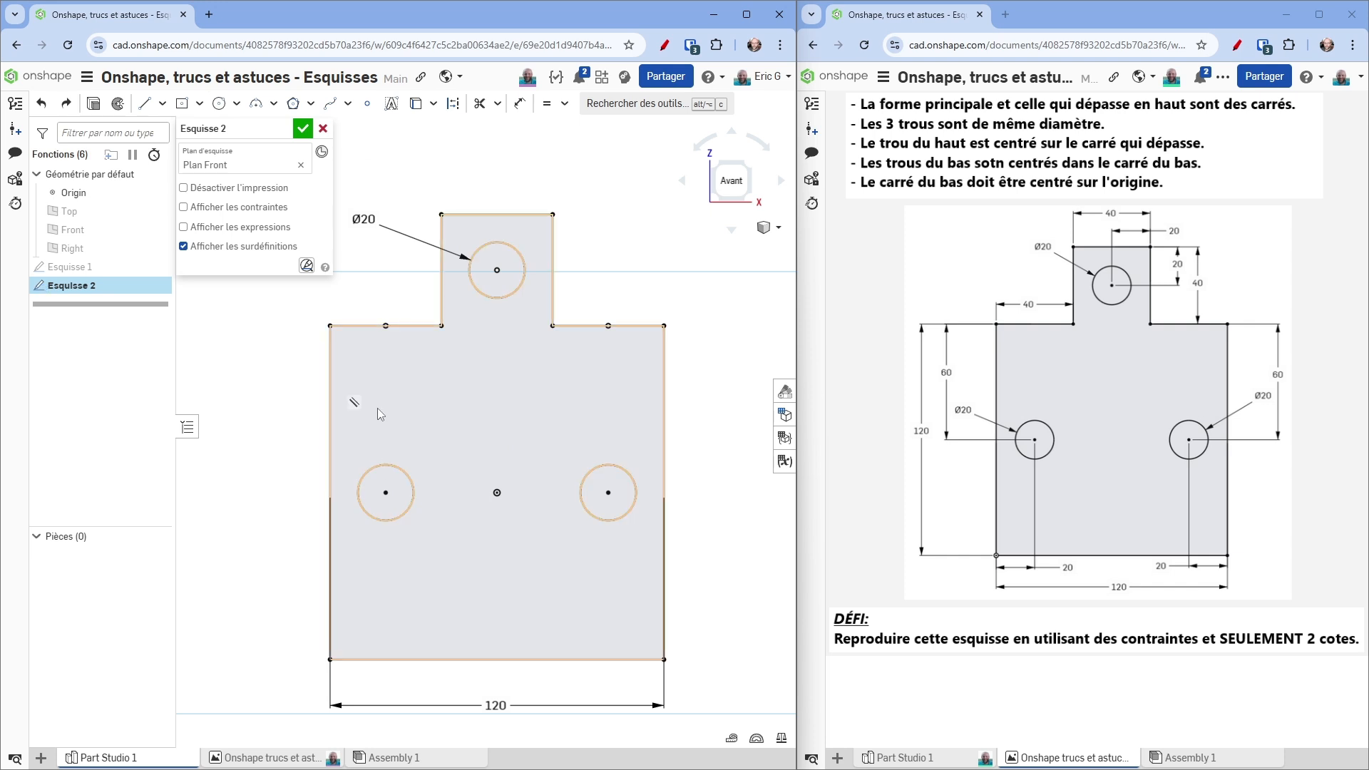
# Step: Sketch a continuous chain of seven connected lines beside the outline, starting with a horizontal segment and crossing over itself
pyautogui.press('l')
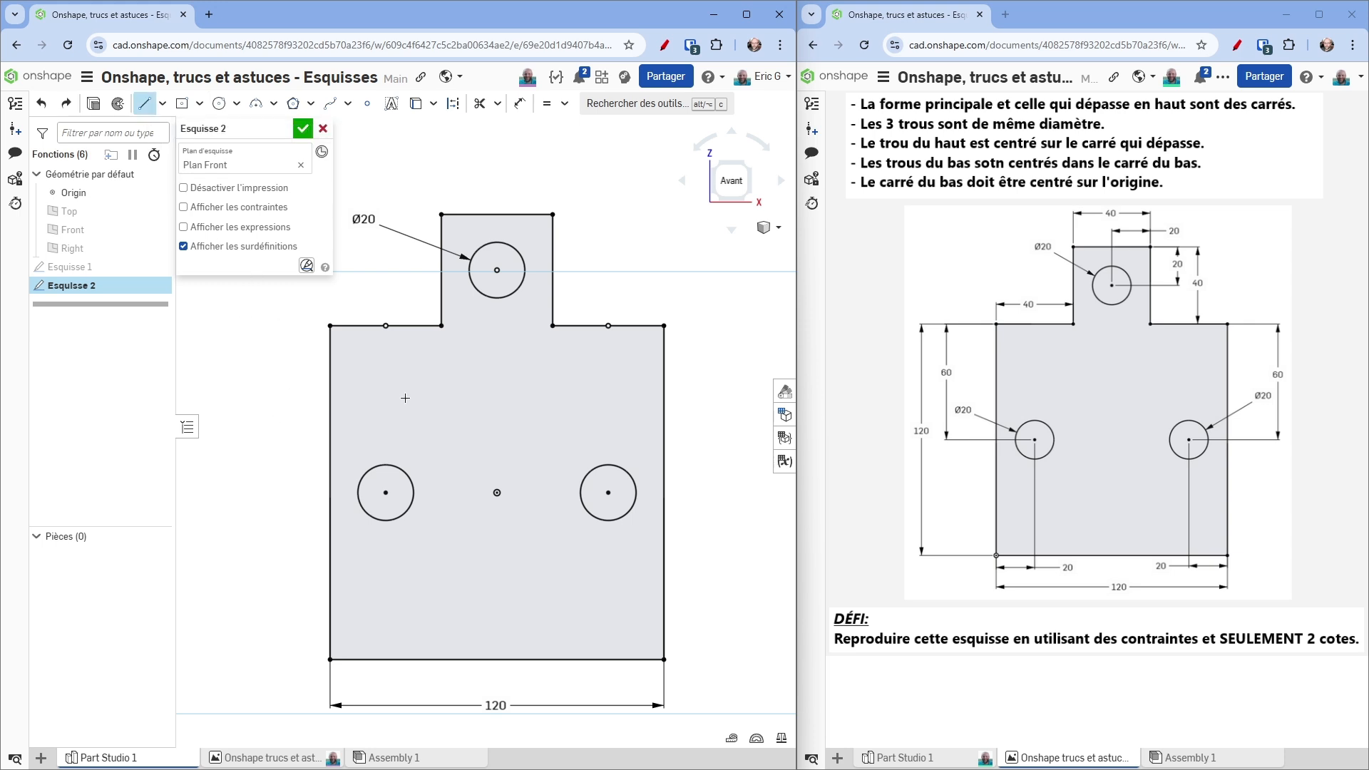
pyautogui.scroll(-4, 384, 428)
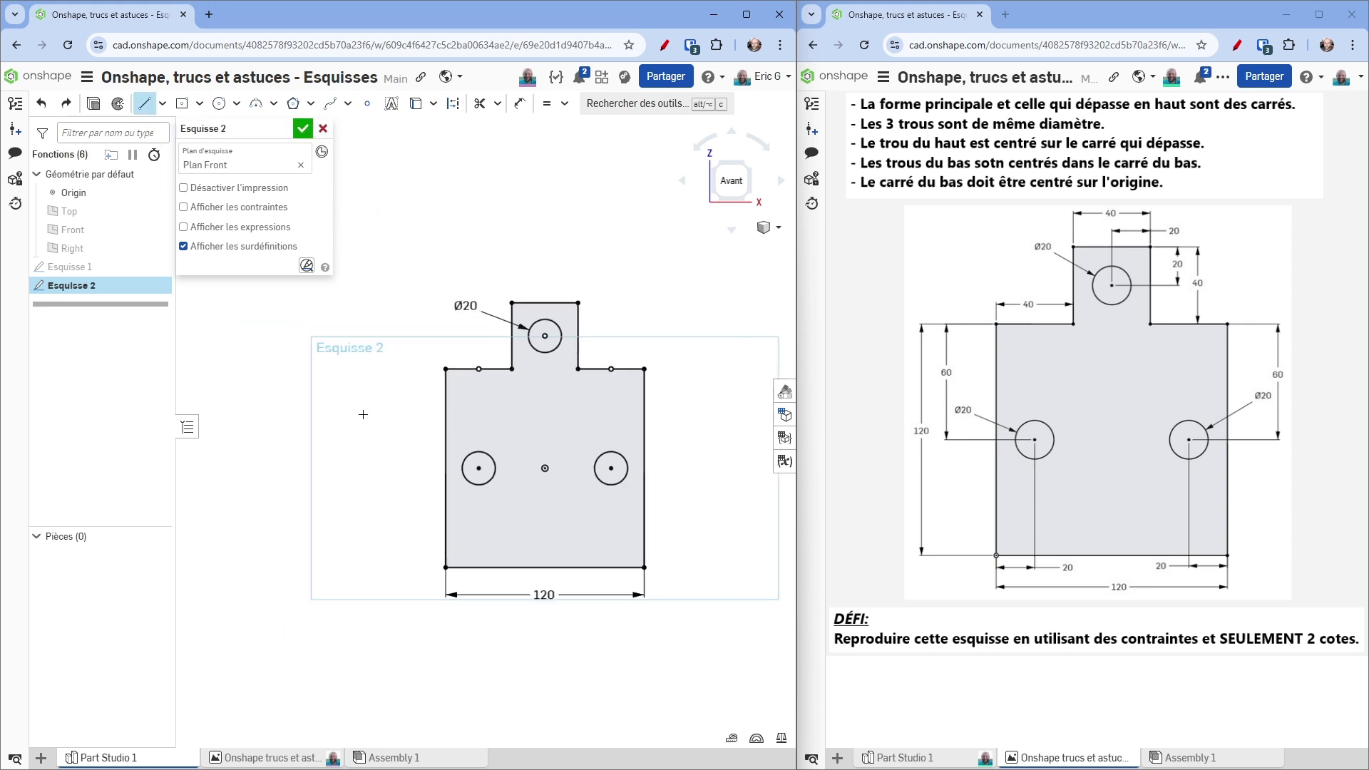
pyautogui.click(262, 421)
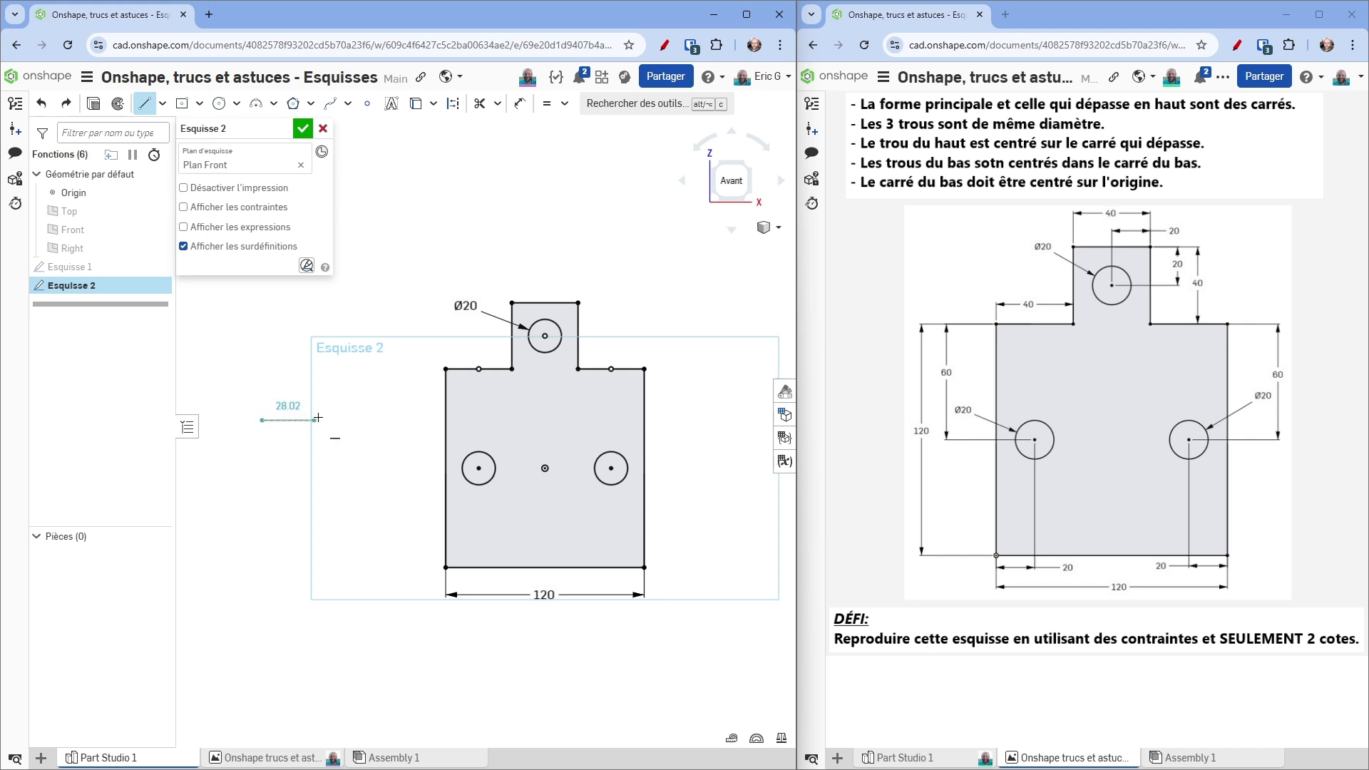
pyautogui.click(355, 420)
pyautogui.click(372, 353)
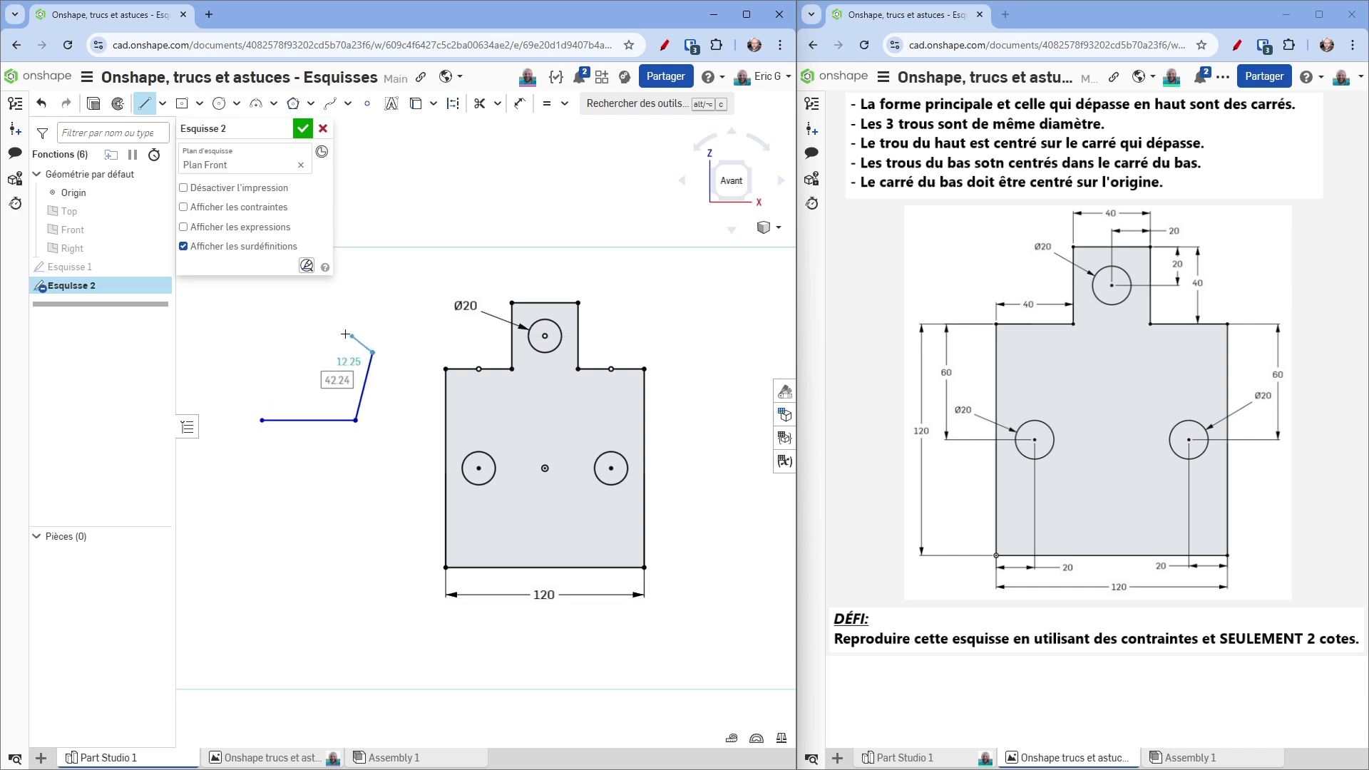
pyautogui.click(322, 314)
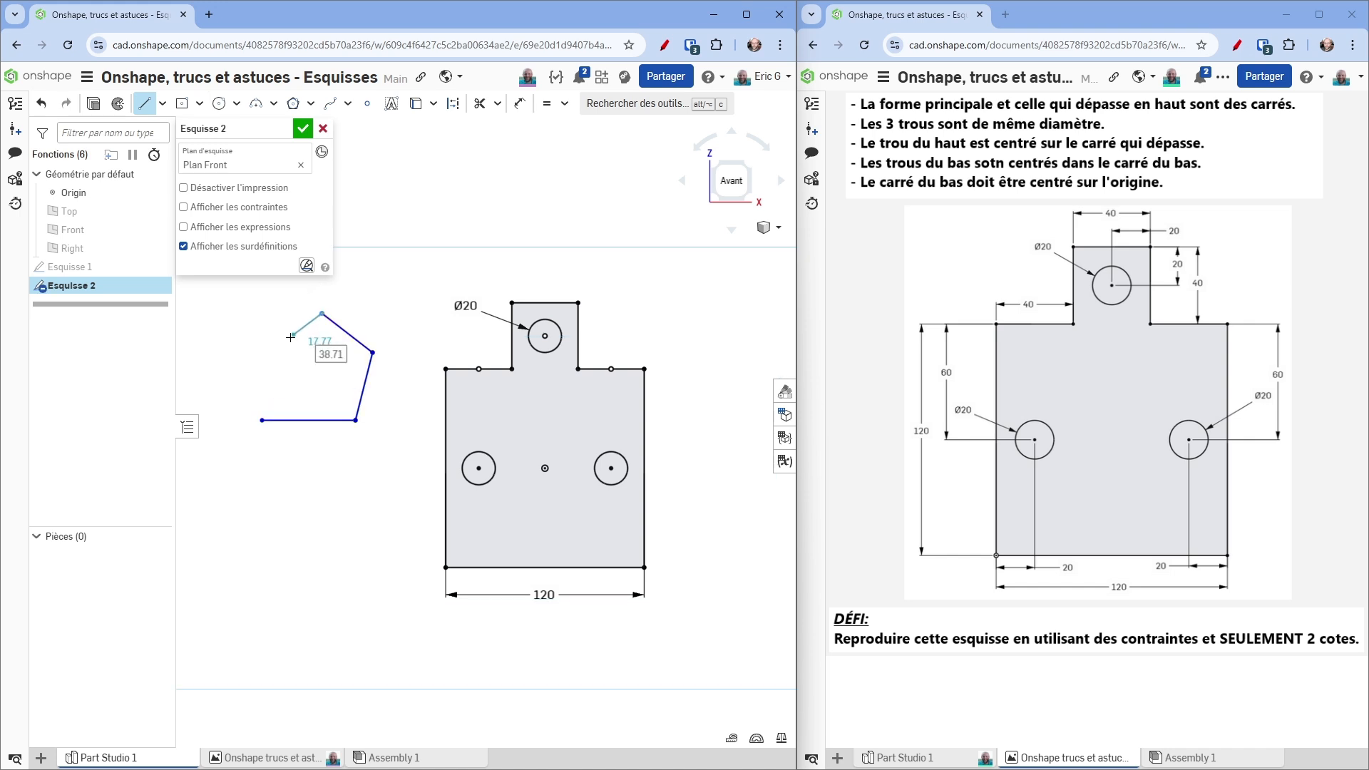
pyautogui.click(228, 360)
pyautogui.click(290, 401)
pyautogui.click(290, 463)
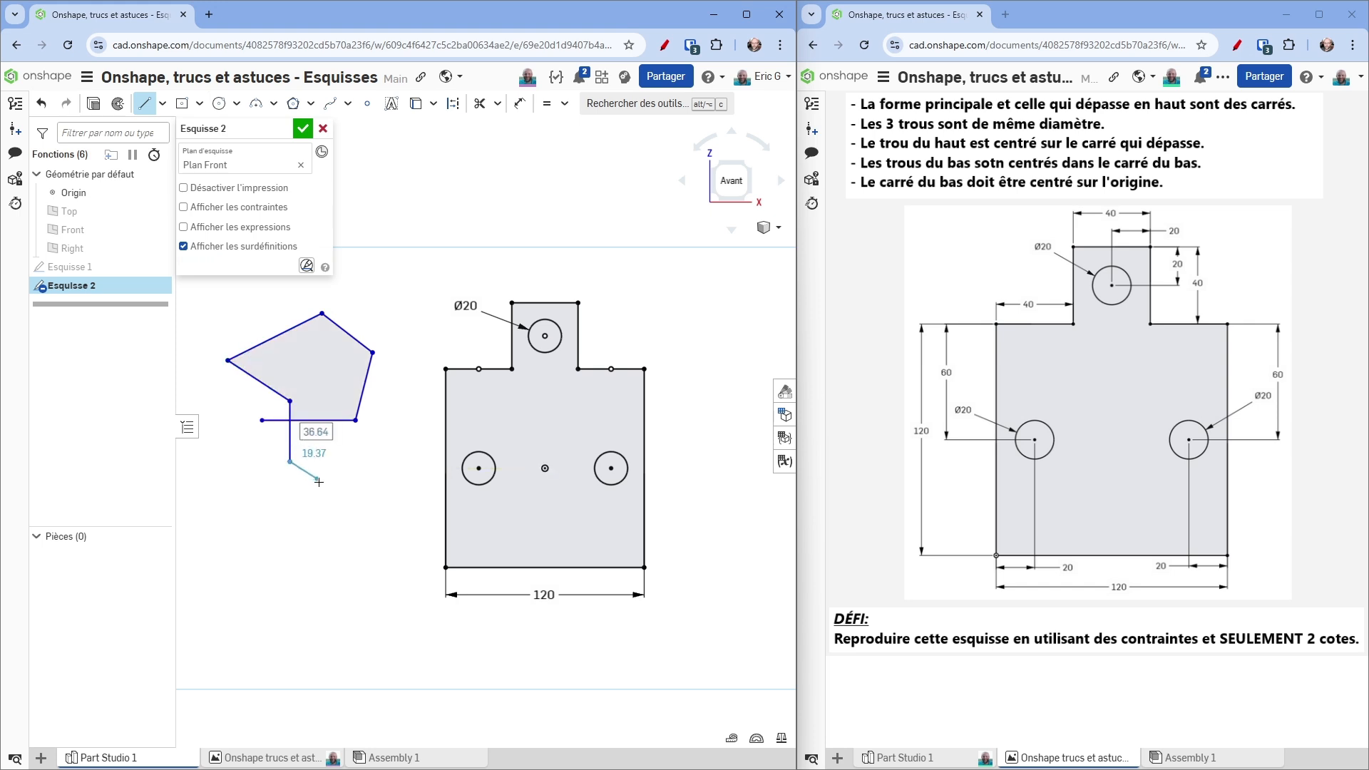
pyautogui.click(338, 502)
pyautogui.press('Escape')
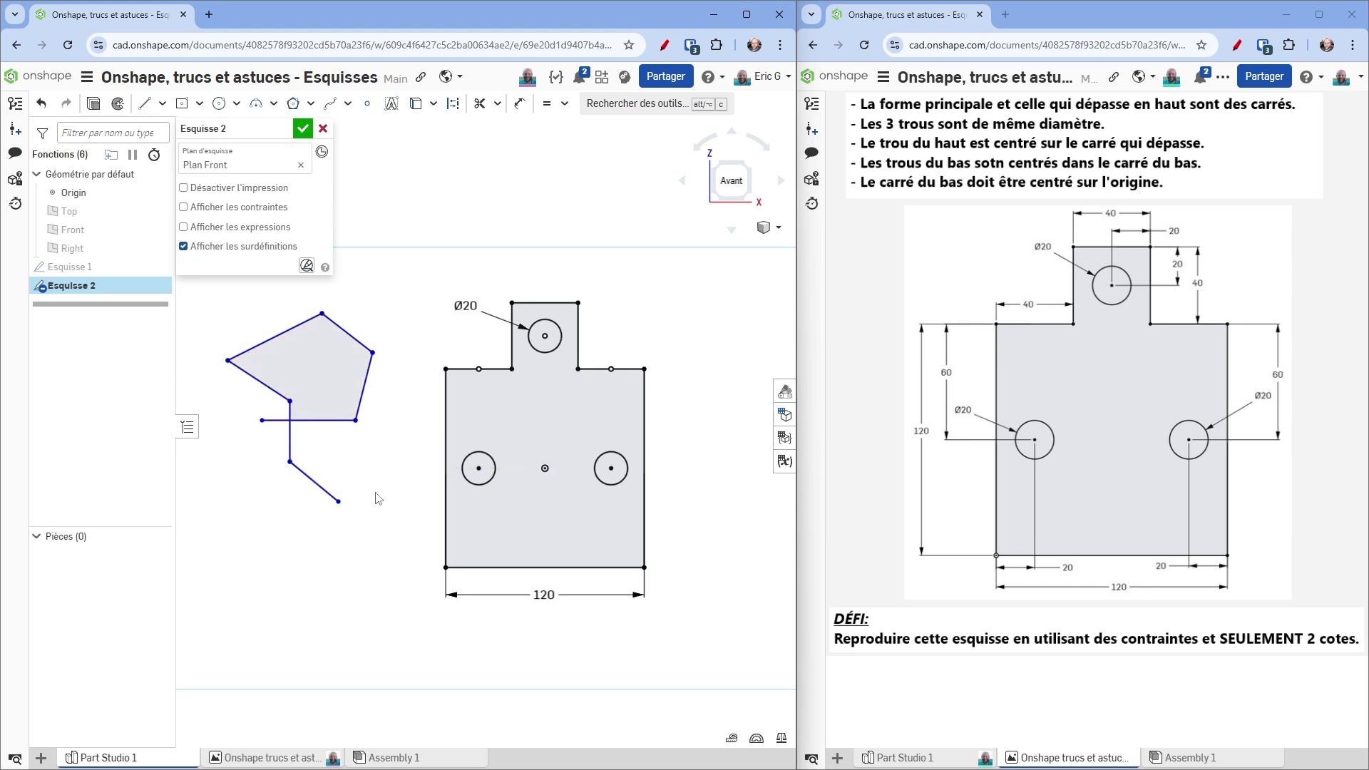
# Step: Sketch a single line about 101 mm long crossing the large square's left edge, and delete it together with the connected chain
pyautogui.click(150, 109)
pyautogui.click(356, 452)
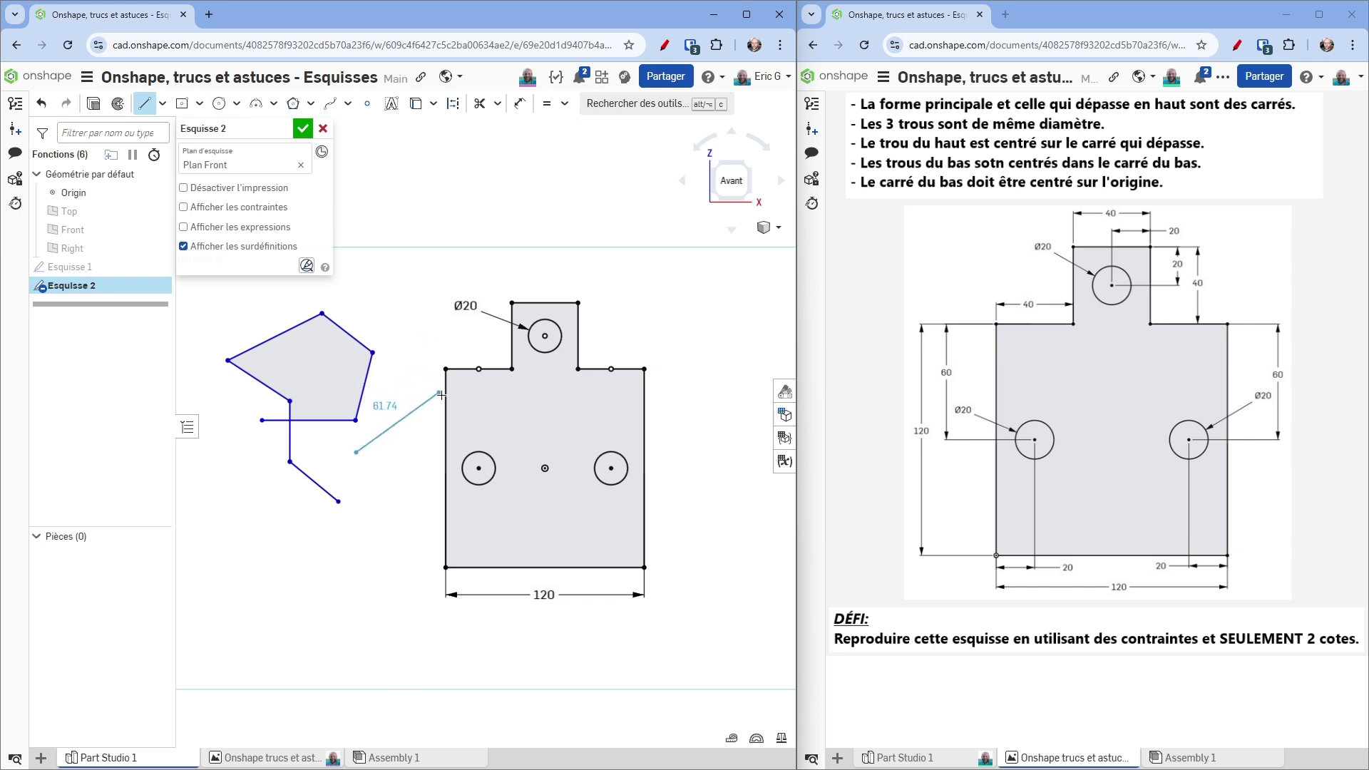
pyautogui.click(519, 411)
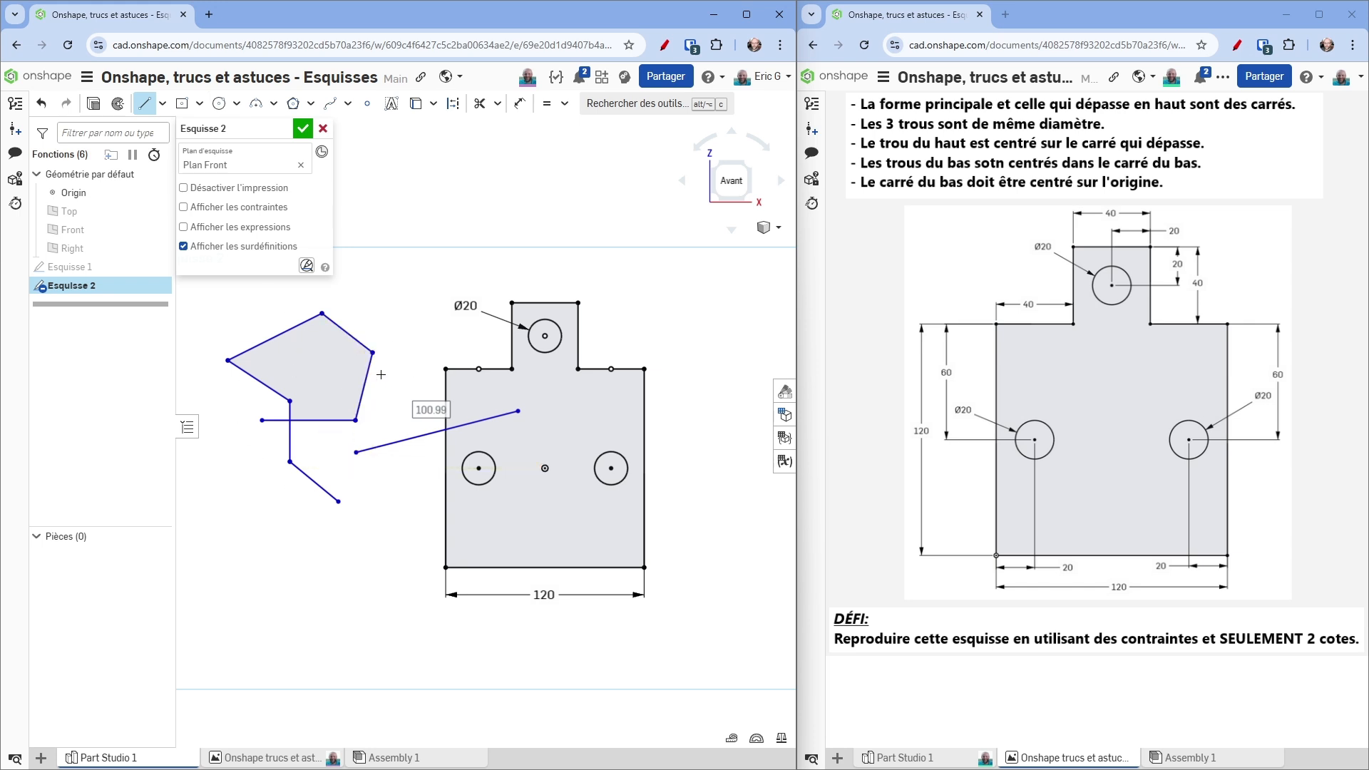
pyautogui.press('Escape')
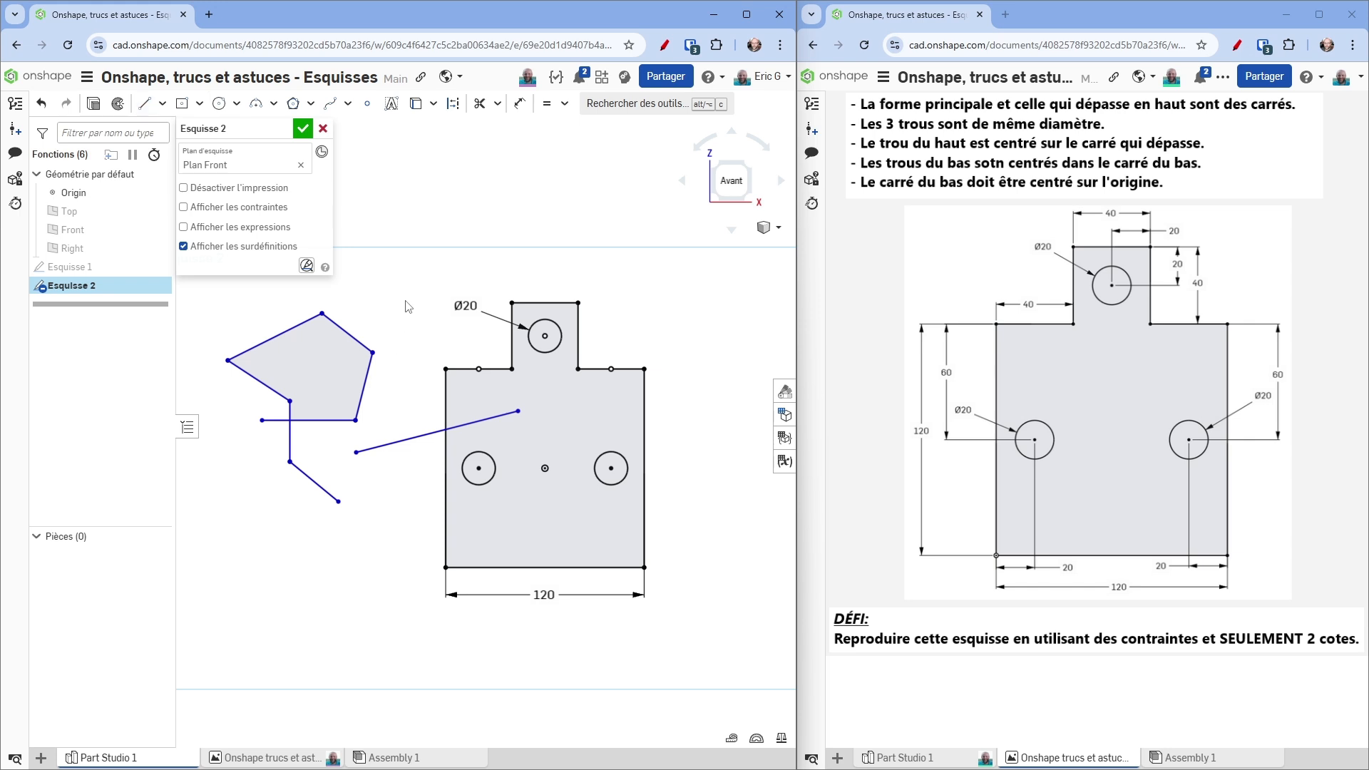
pyautogui.moveTo(411, 300); pyautogui.dragTo(230, 531)
pyautogui.press('Delete')
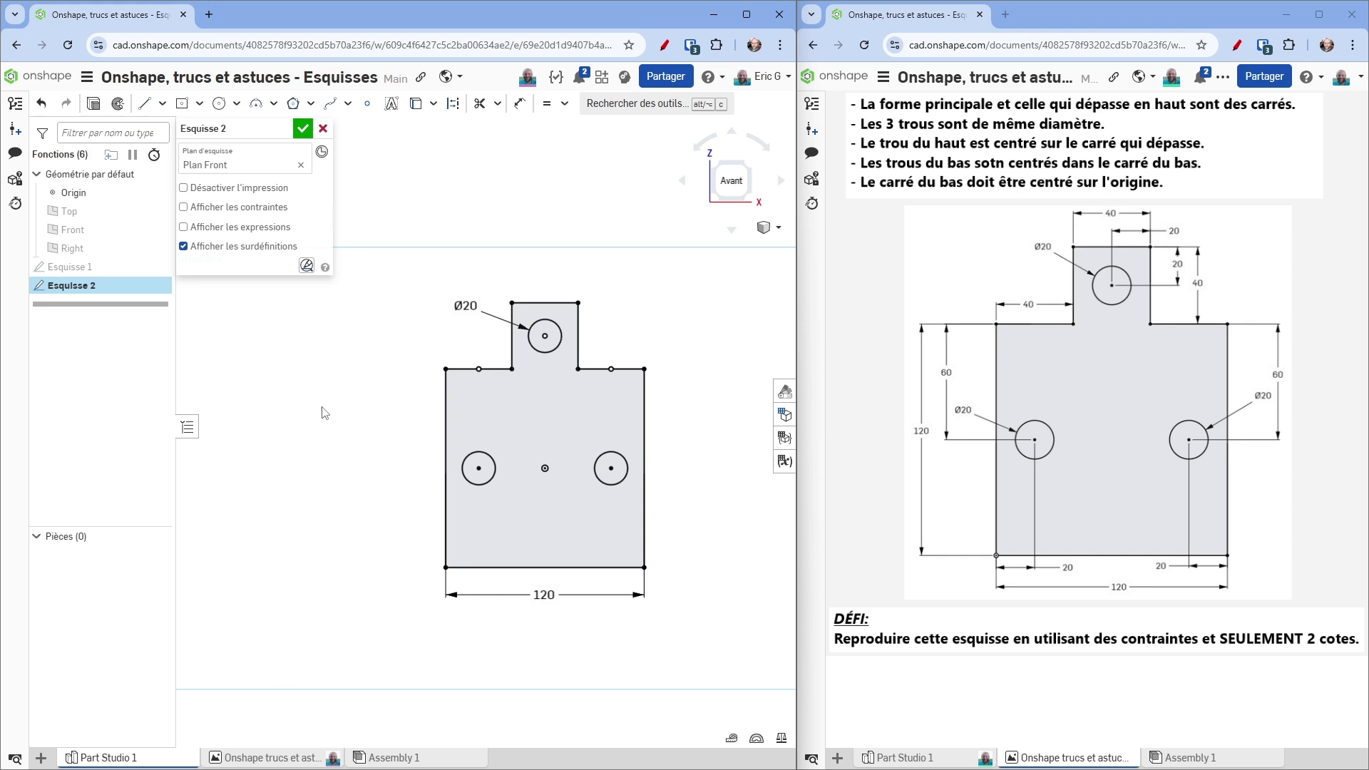
# Step: Compare the options offered for the reference image tab in both document windows
pyautogui.rightClick(264, 758)
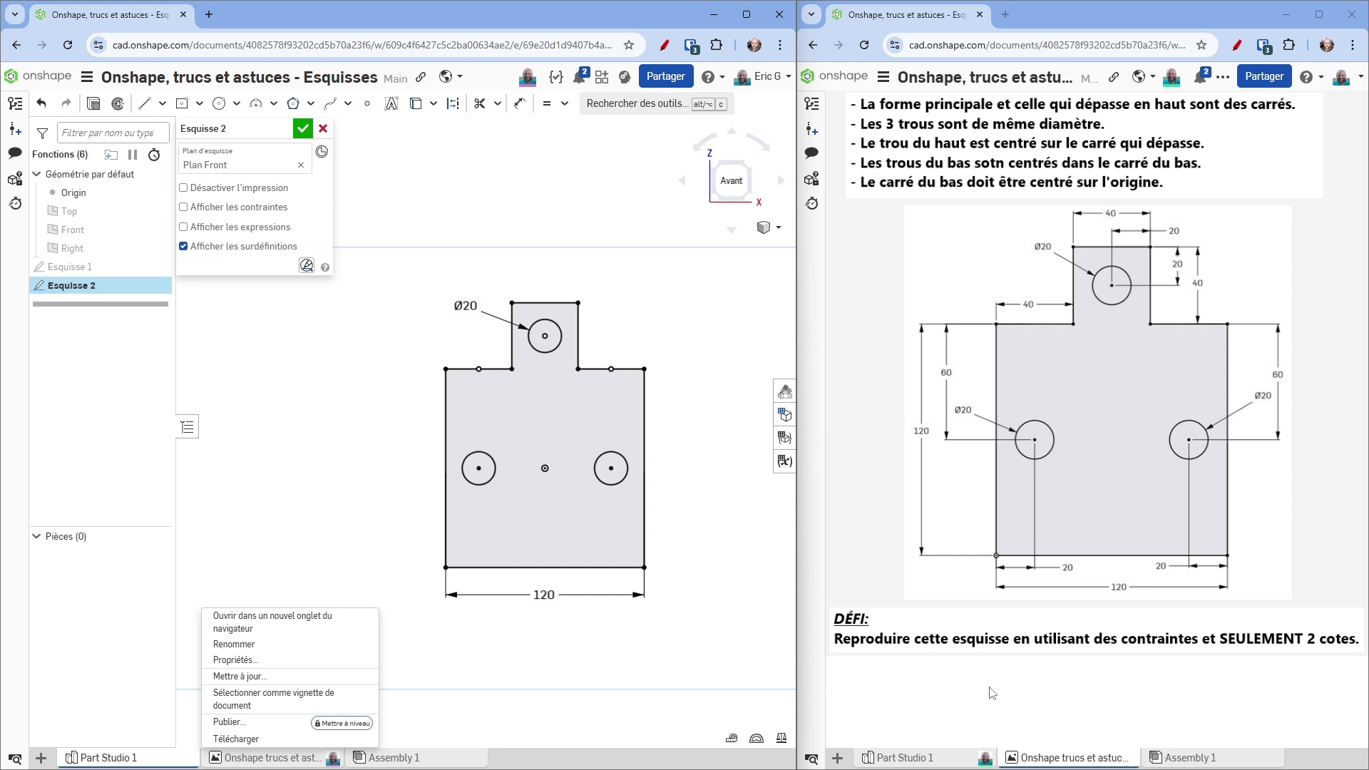
pyautogui.click(1061, 721)
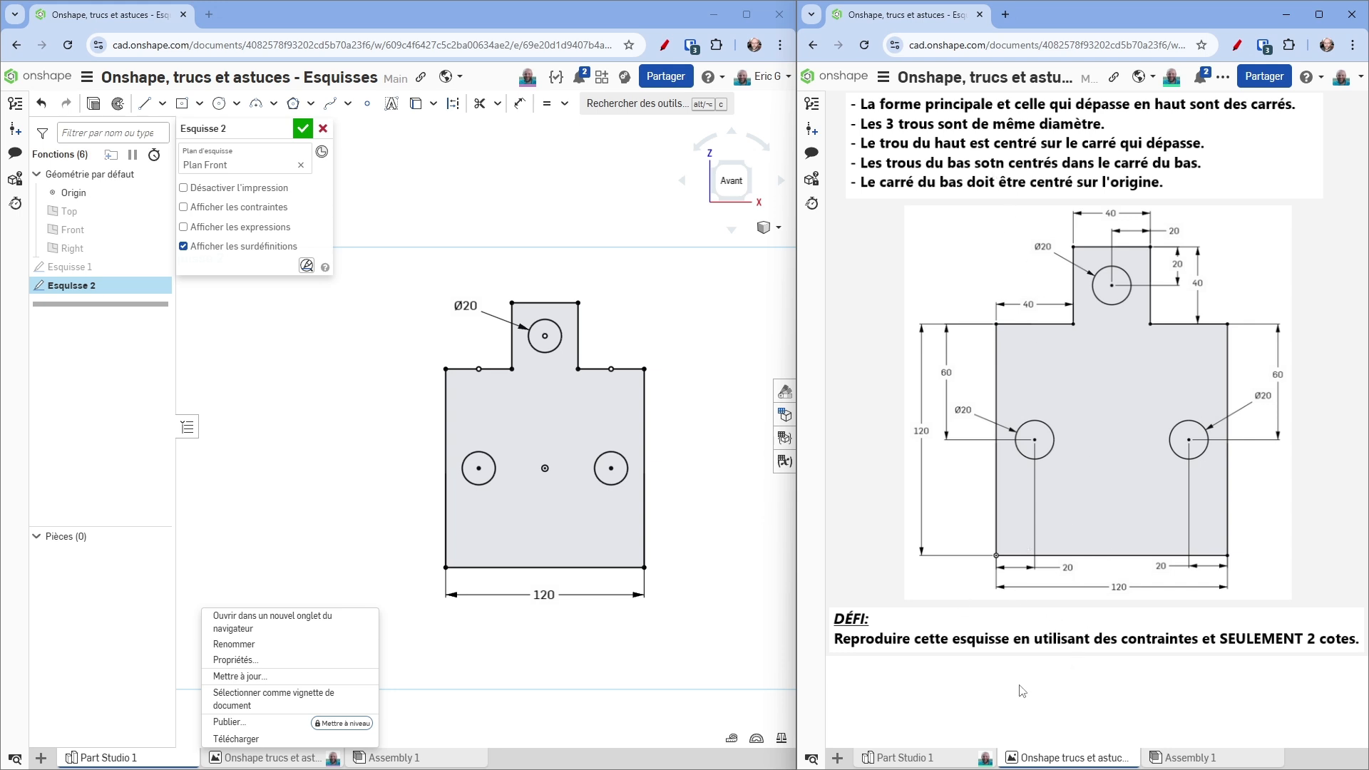
pyautogui.rightClick(1051, 760)
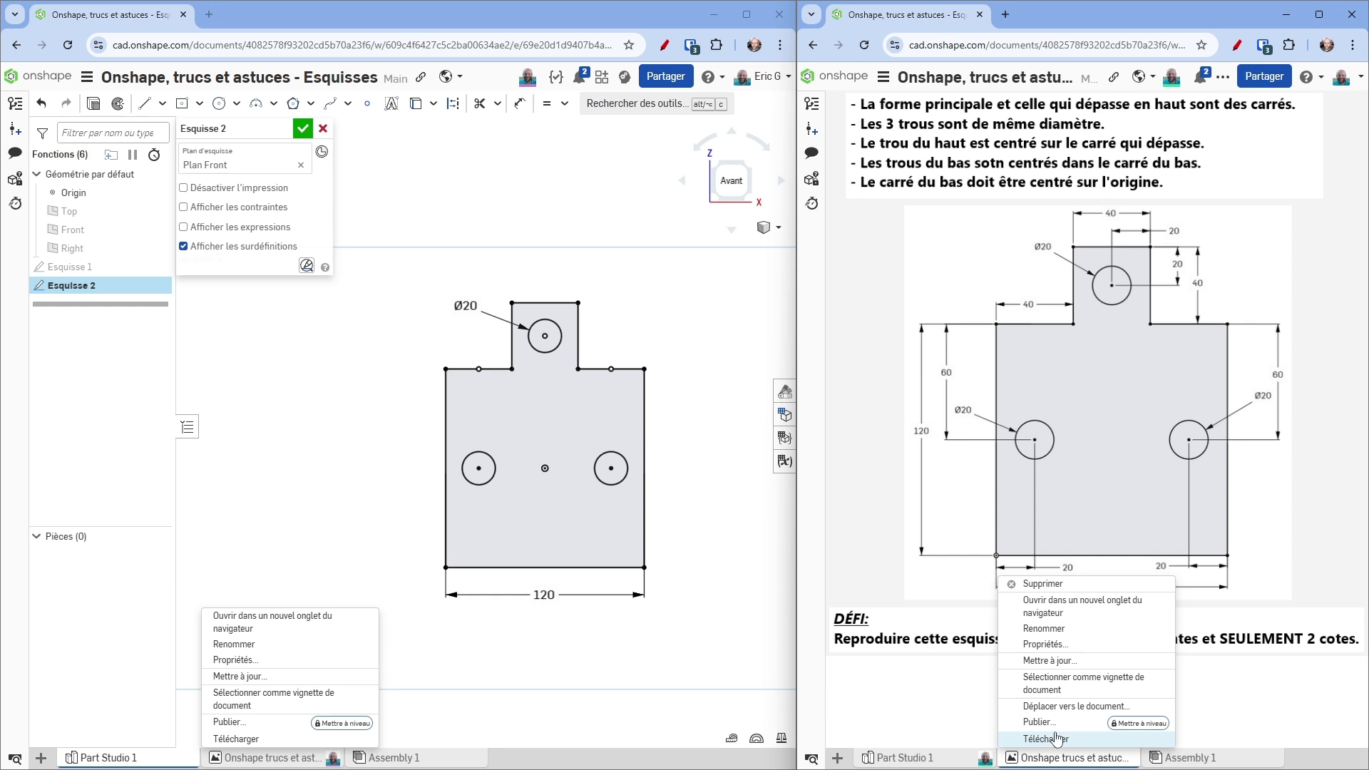
pyautogui.click(1060, 690)
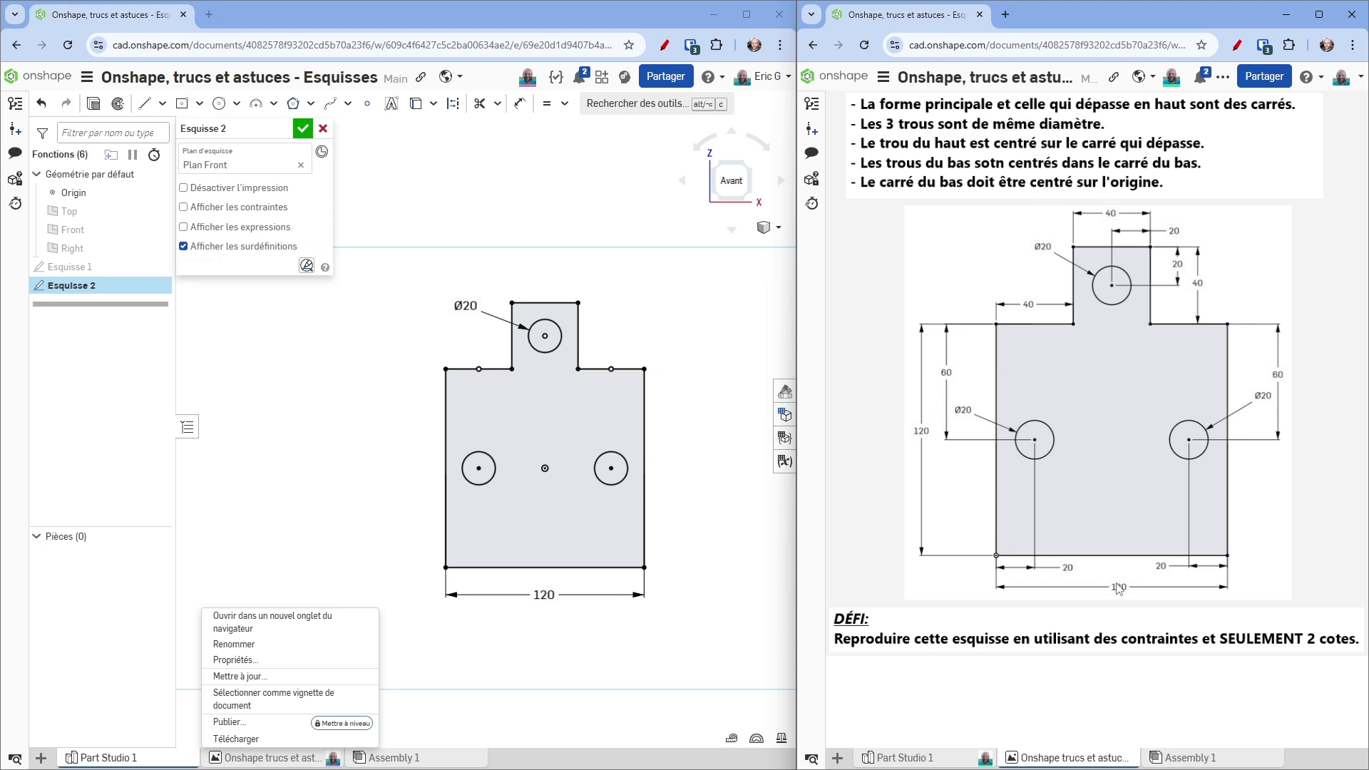
pyautogui.click(344, 470)
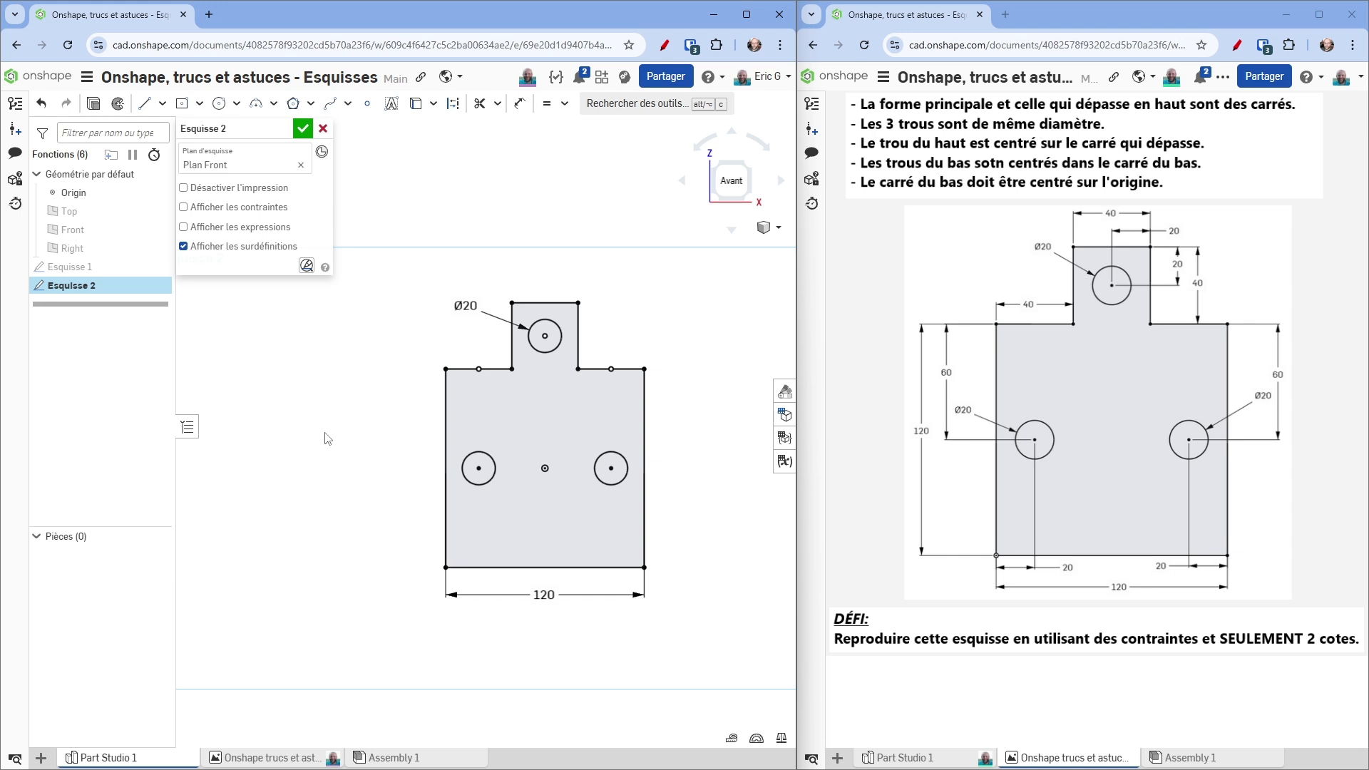
pyautogui.hotkey('ctrl', 'a')
pyautogui.scroll(1, 533, 477)
pyautogui.scroll(1, 532, 477)
pyautogui.moveTo(532, 477); pyautogui.dragTo(349, 495, button='middle')
pyautogui.scroll(-2, 349, 495)
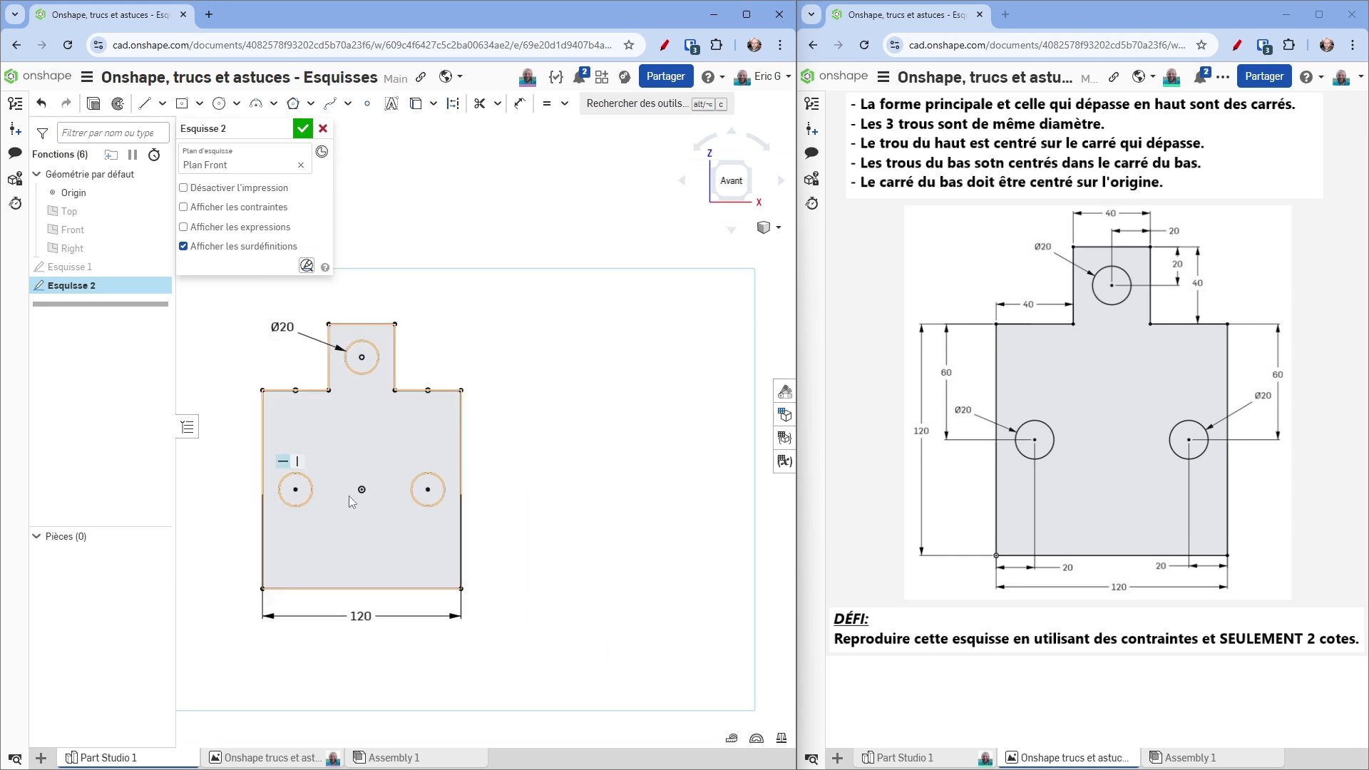
pyautogui.scroll(-1, 487, 482)
pyautogui.moveTo(487, 481); pyautogui.dragTo(432, 502, button='middle')
pyautogui.press('Escape')
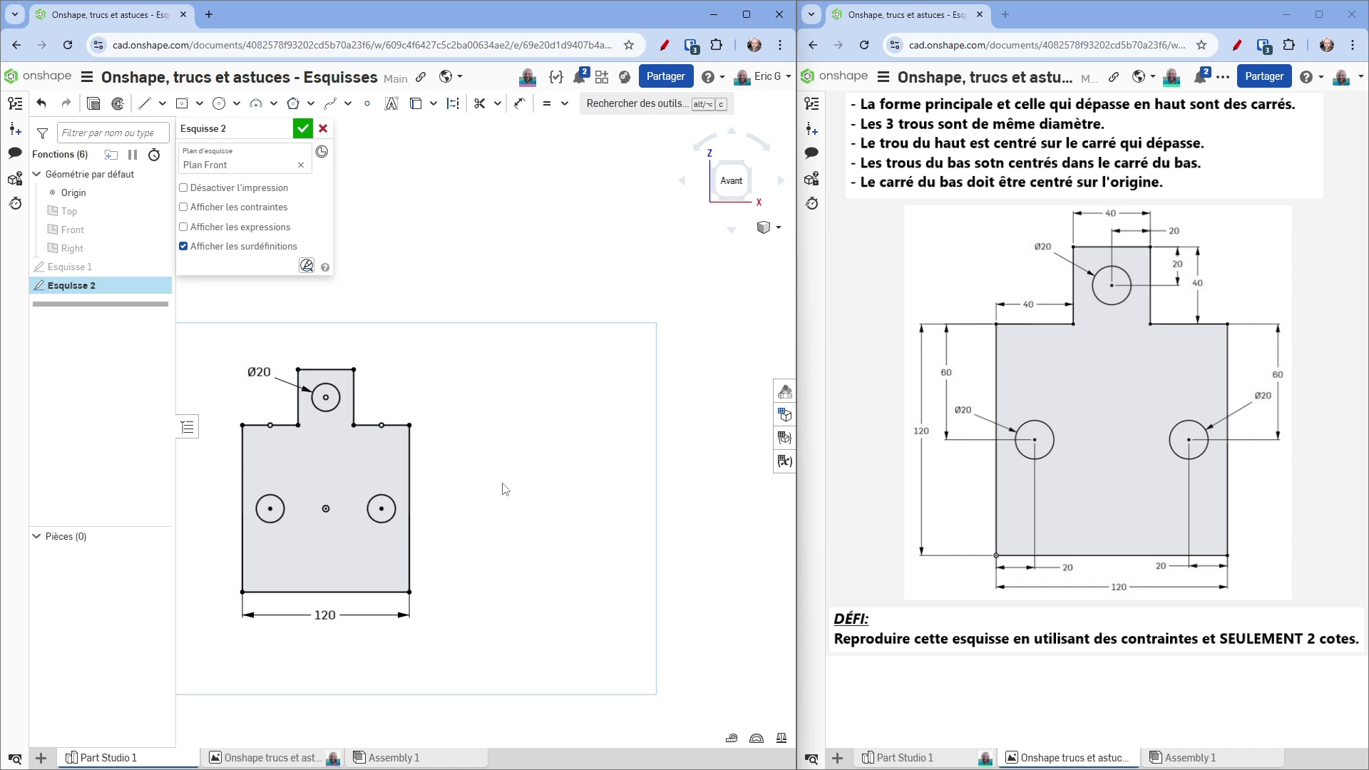
# Step: Sketch a horizontal line about 87 mm long beside the outline and continue its end with a tangent arc of about 29 mm radius
pyautogui.press('l')
pyautogui.click(467, 485)
pyautogui.click(588, 485)
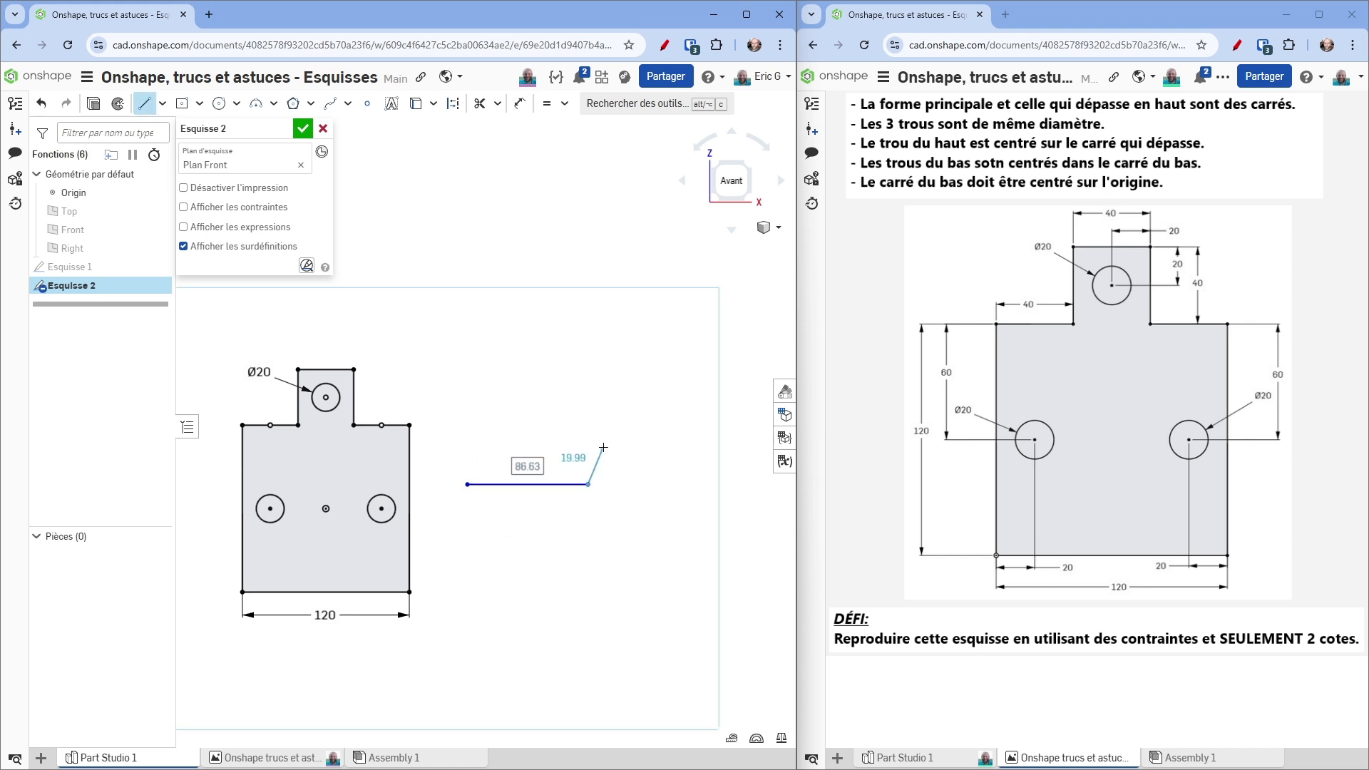
pyautogui.scroll(3, 603, 445)
pyautogui.scroll(2, 604, 446)
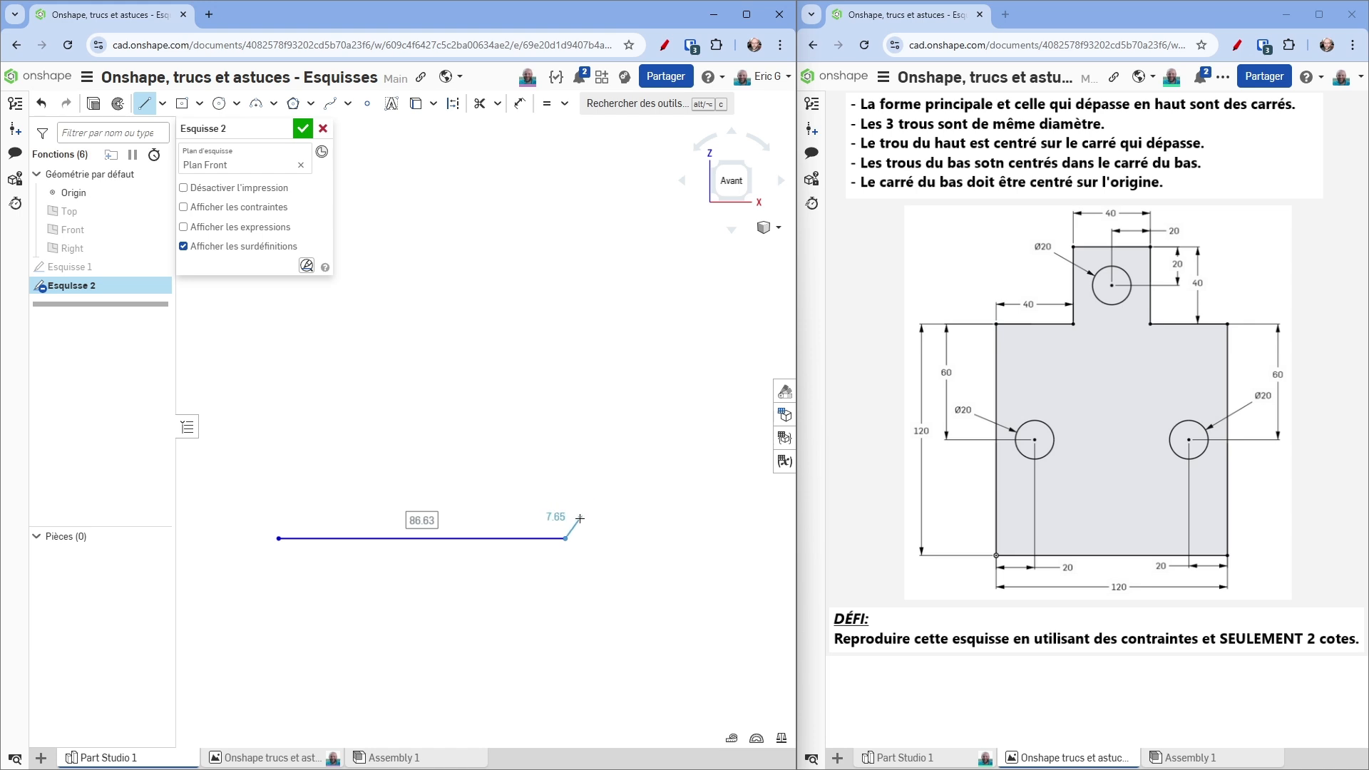
pyautogui.moveTo(566, 538)
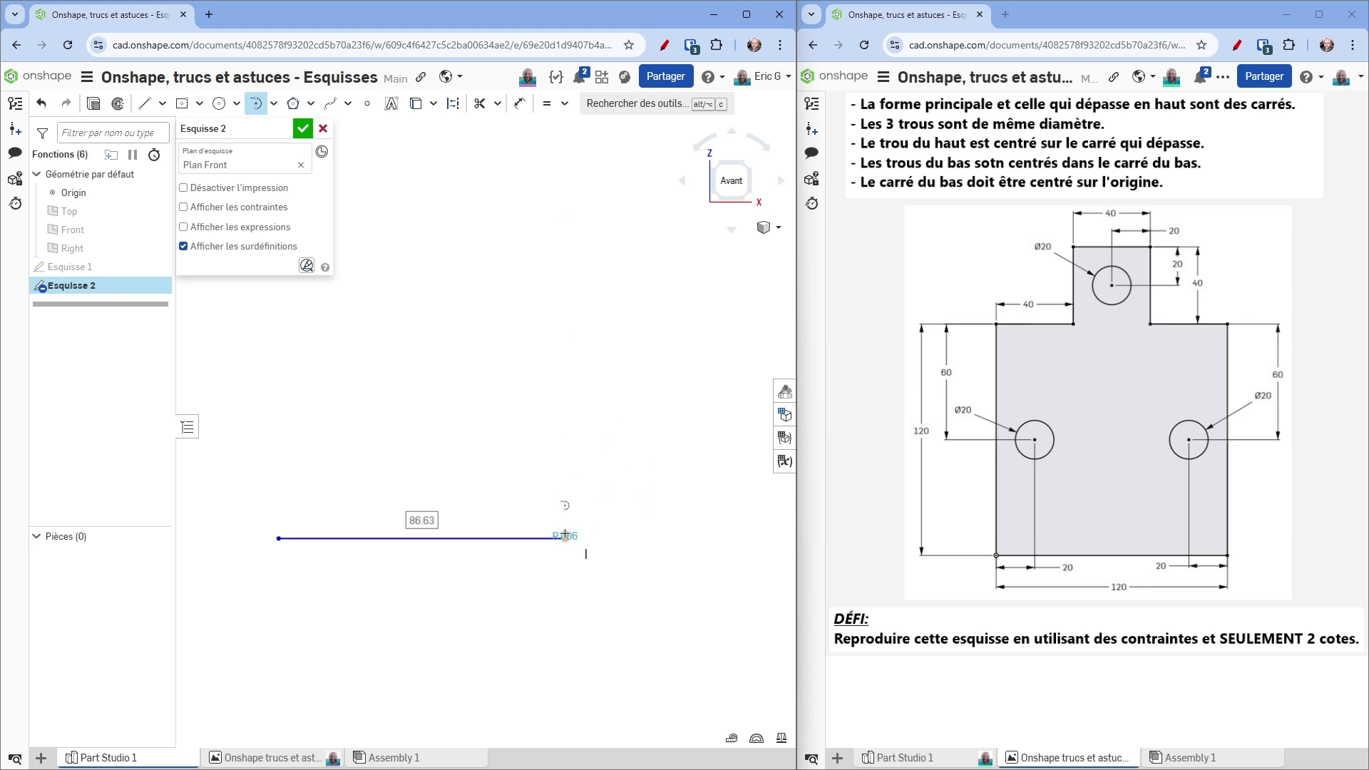
pyautogui.press('l')
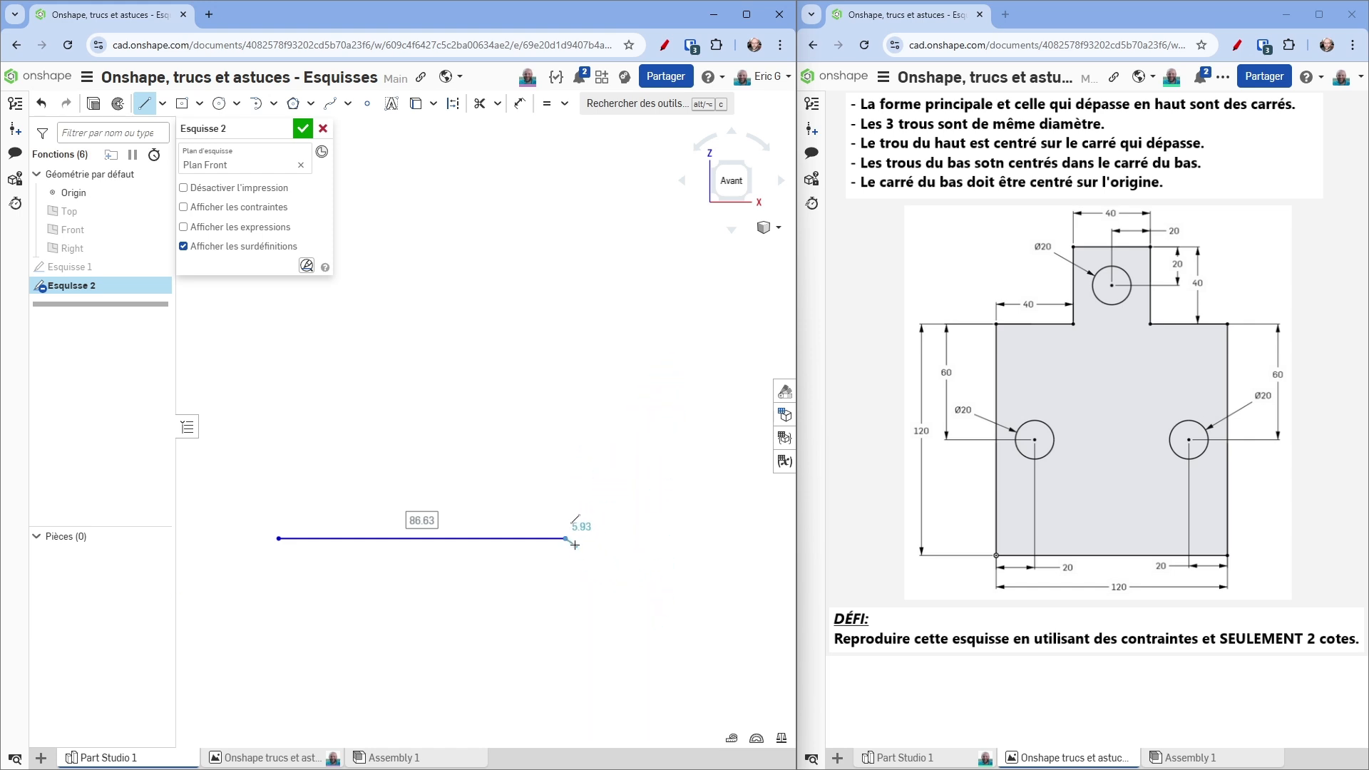
pyautogui.press('t')
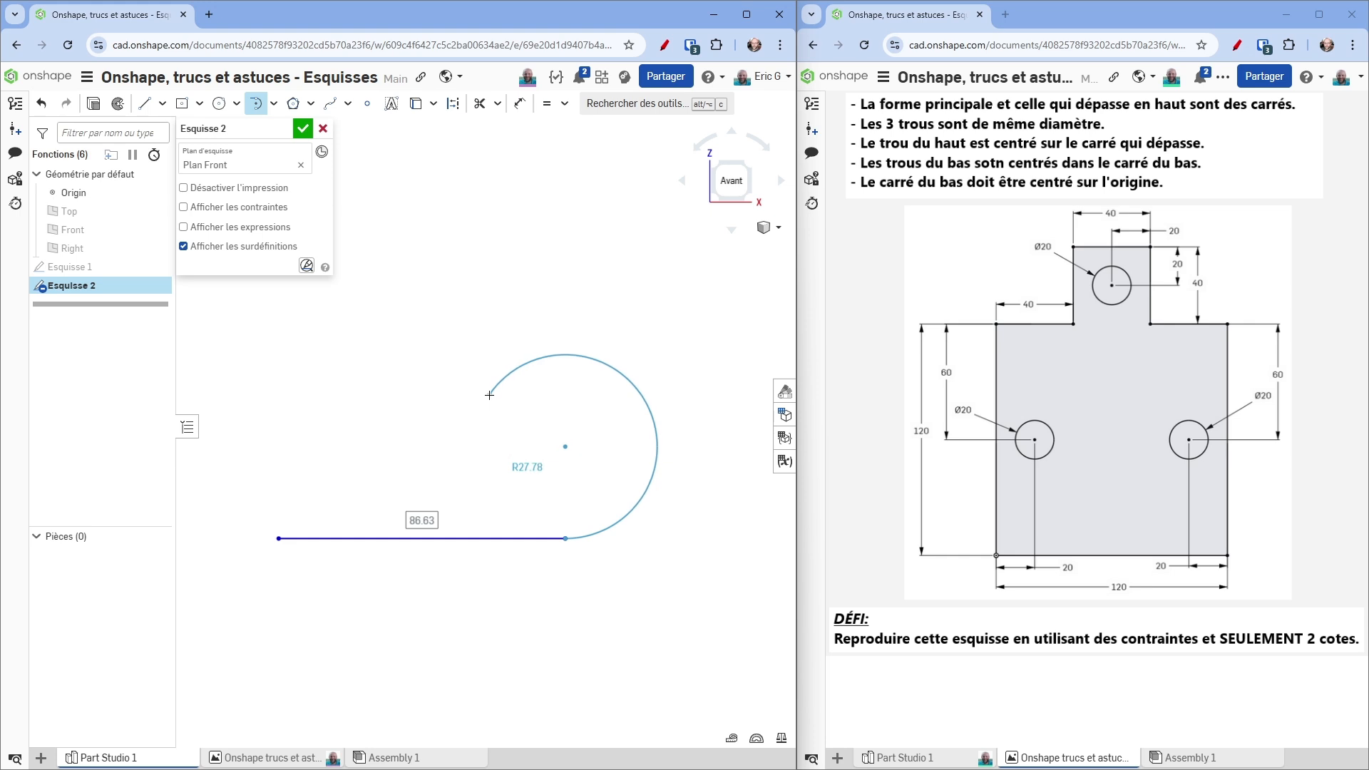
pyautogui.click(517, 359)
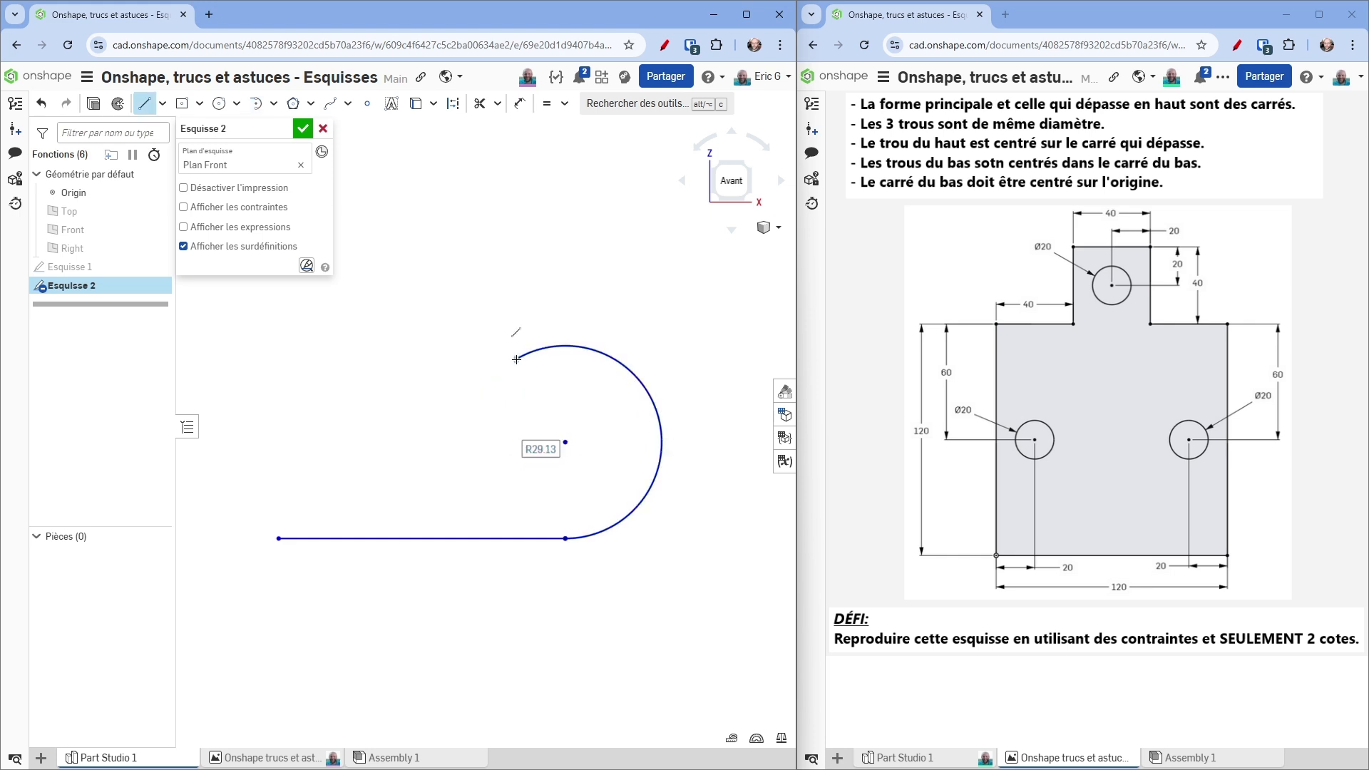
# Step: Continue the chain from the arc's free end with an oppositely curved tangent arc of about 17 mm radius
pyautogui.press('l')
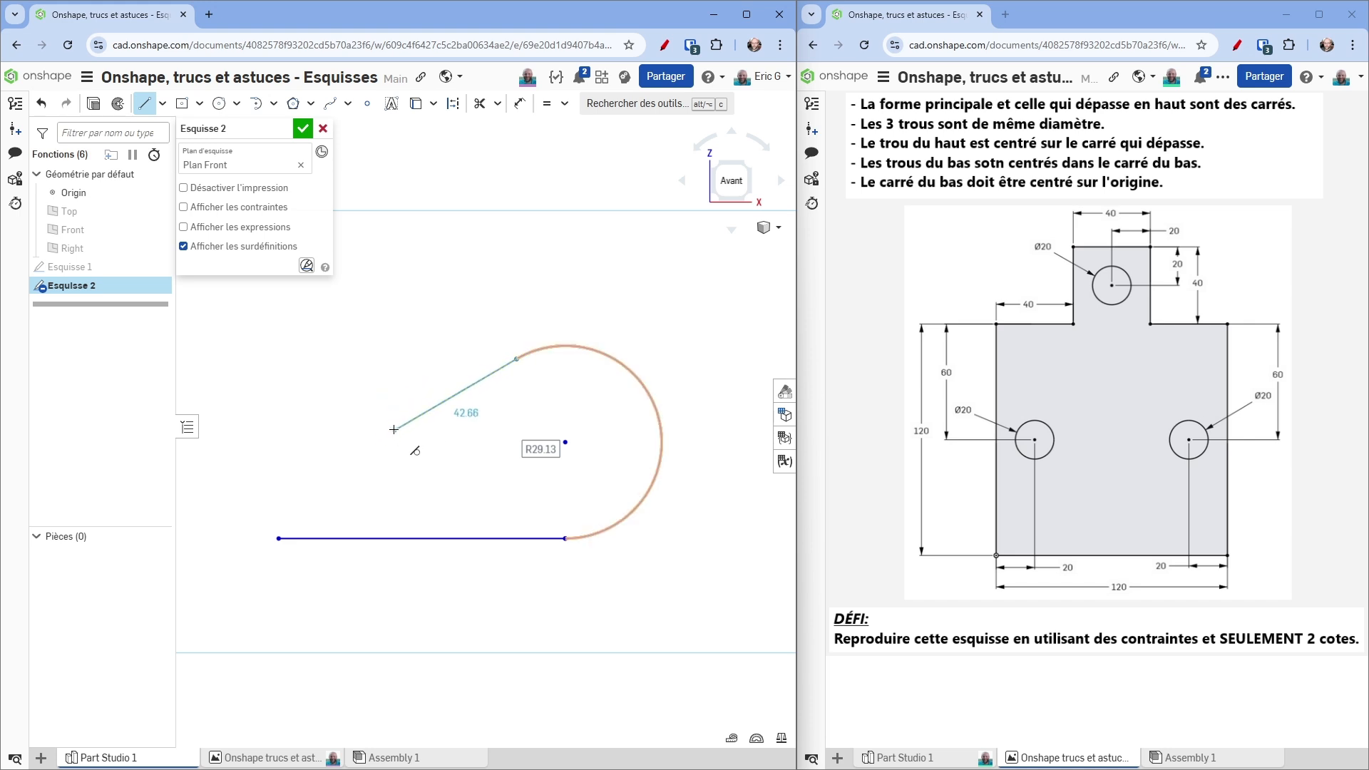
pyautogui.press('t')
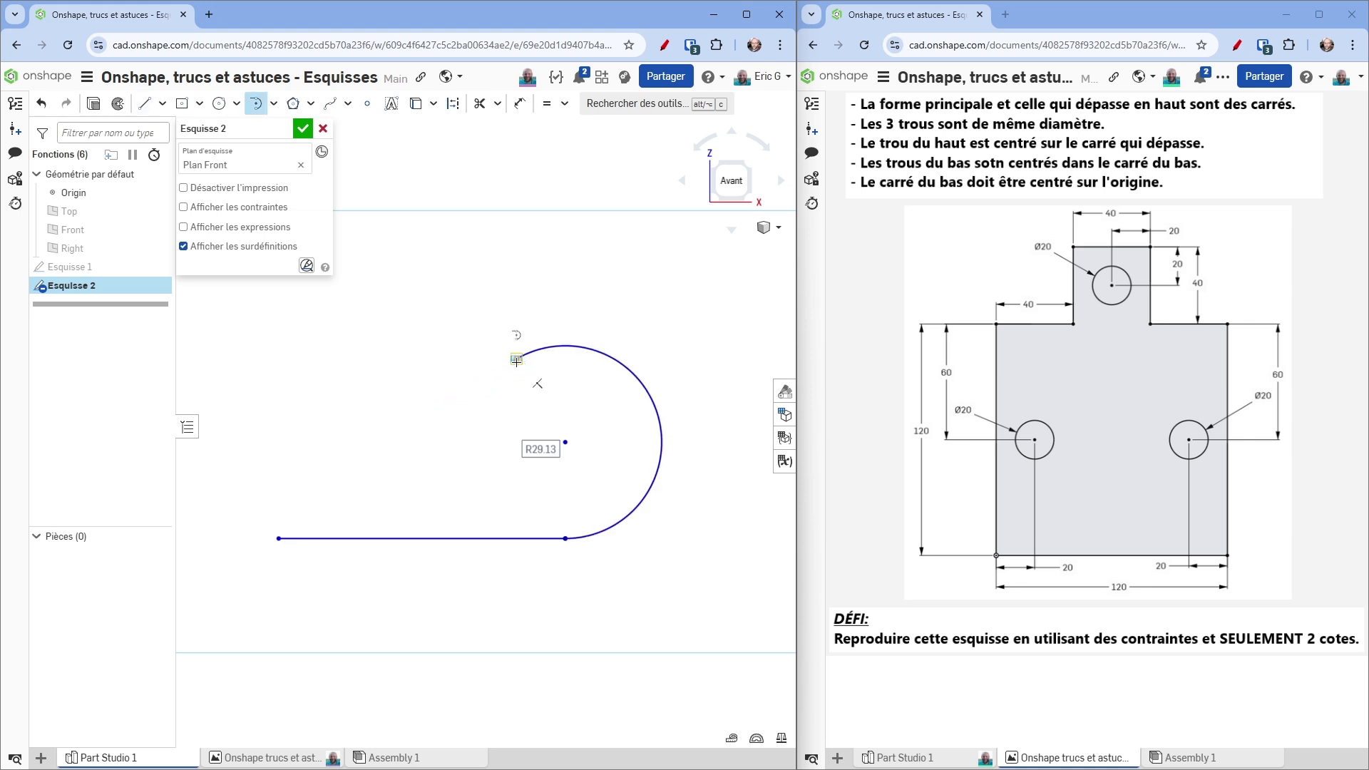
pyautogui.click(516, 360)
pyautogui.click(484, 254)
# Step: Continue from the smaller arc with three connected lines about 39, 55 and 87 mm long
pyautogui.press('l')
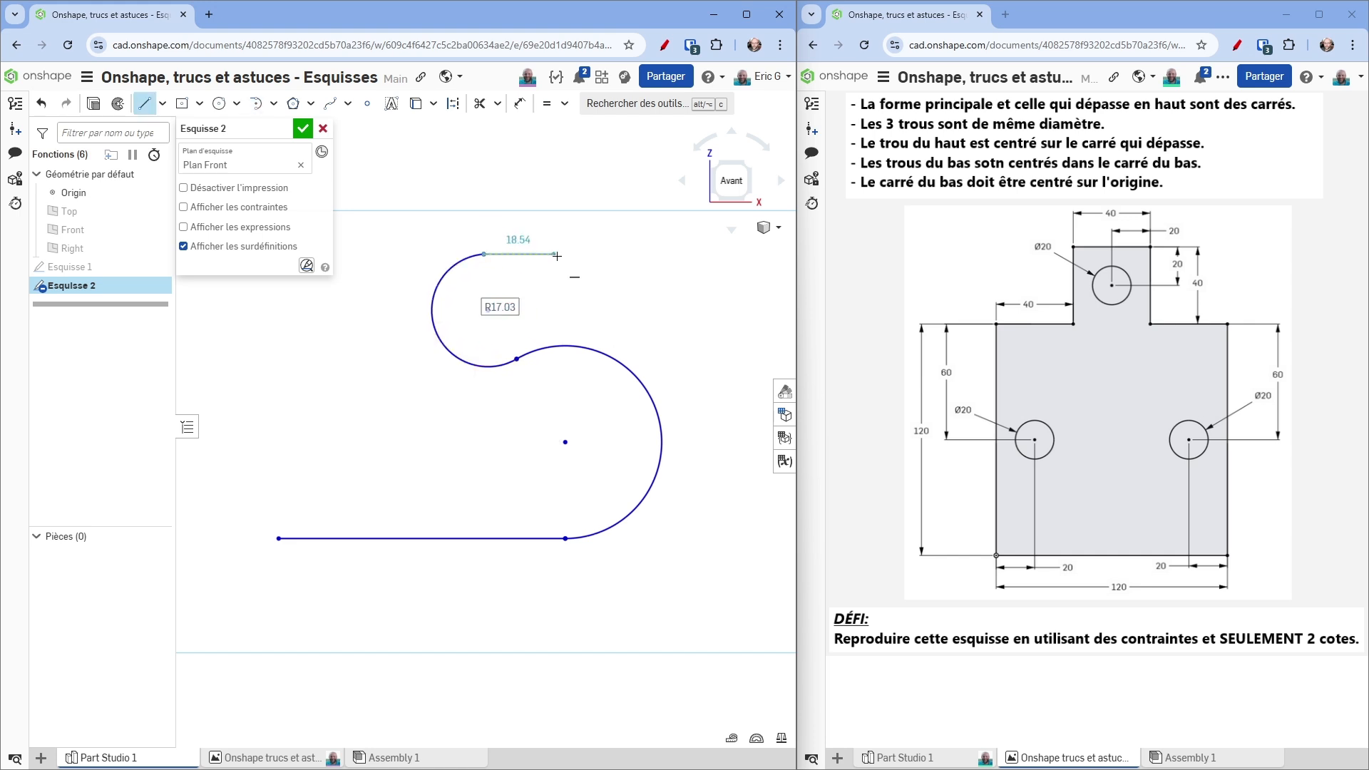
pyautogui.click(611, 244)
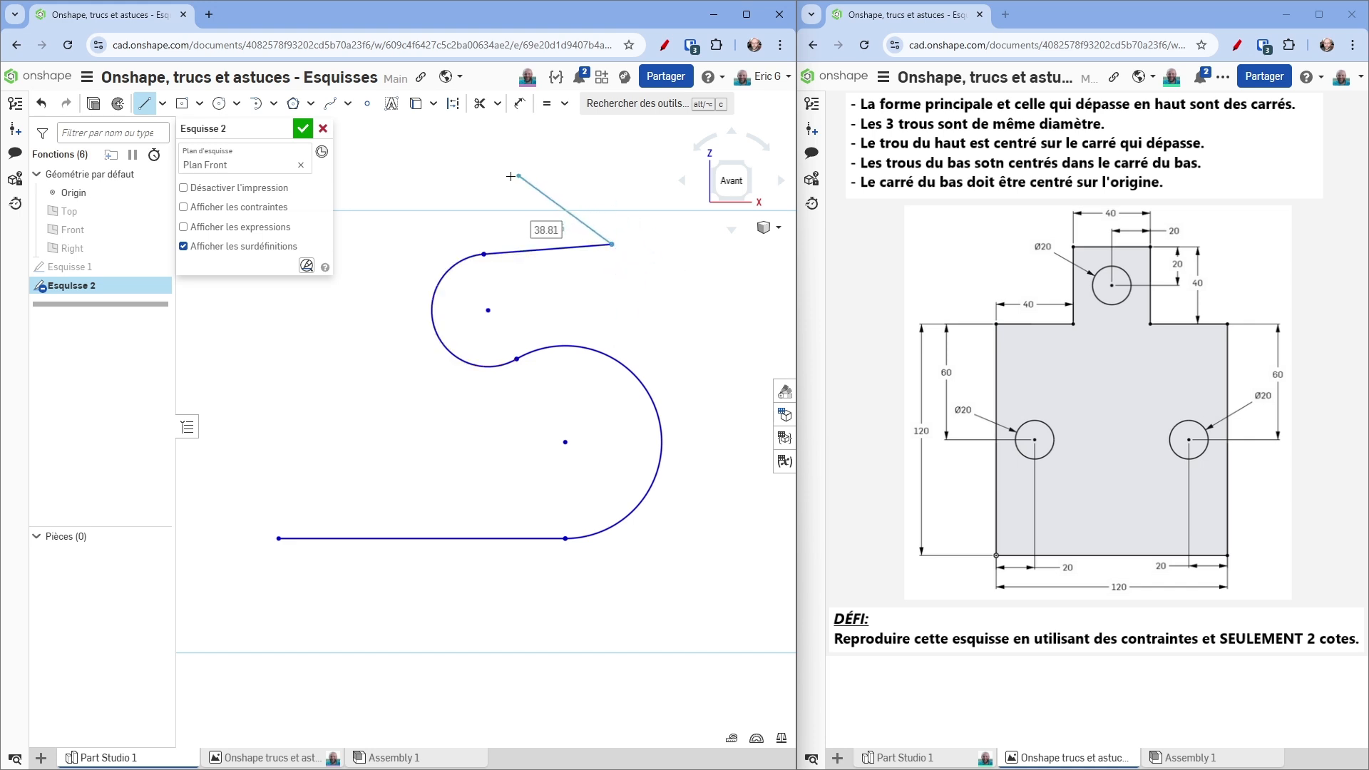
pyautogui.click(447, 171)
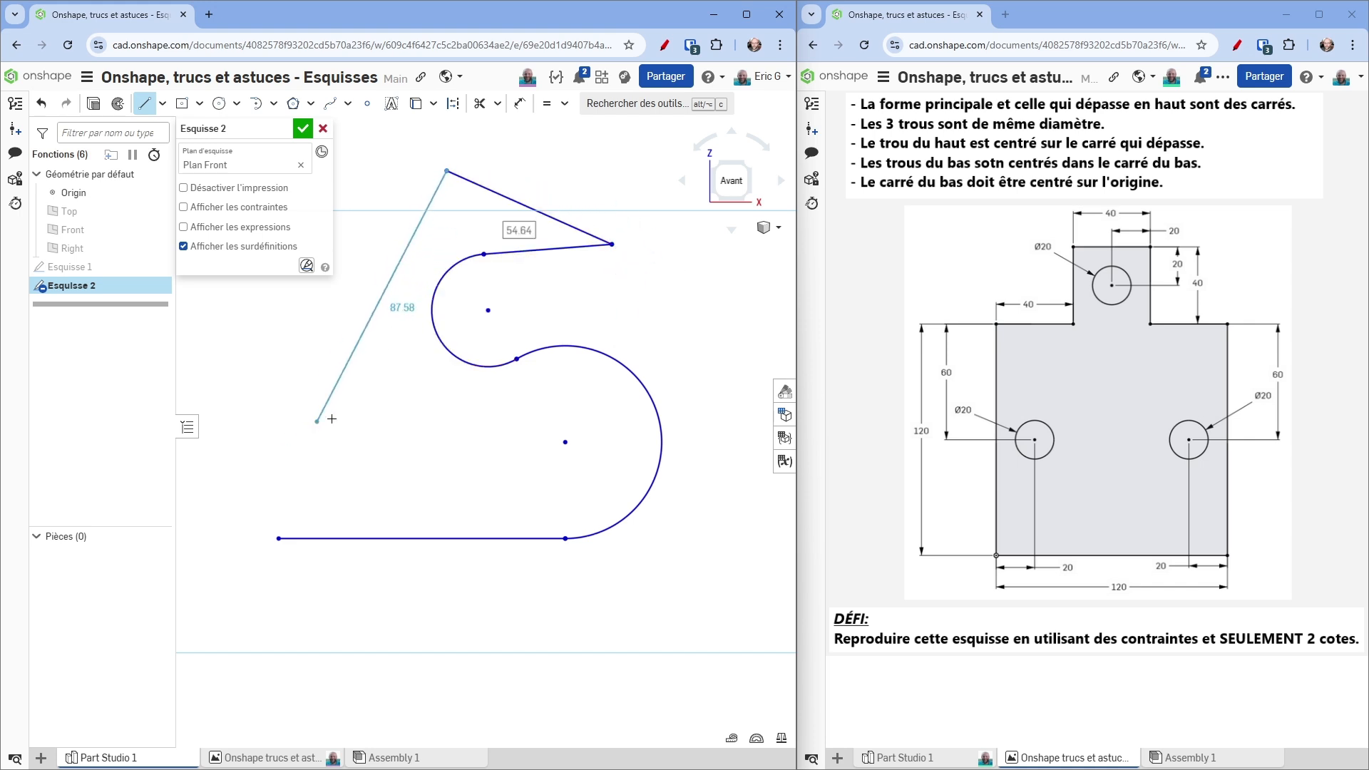
pyautogui.click(232, 360)
# Step: Close the profile with a tangent arc of about 31 mm radius ending at the first line's start point, and leave the arc tool
pyautogui.press('t')
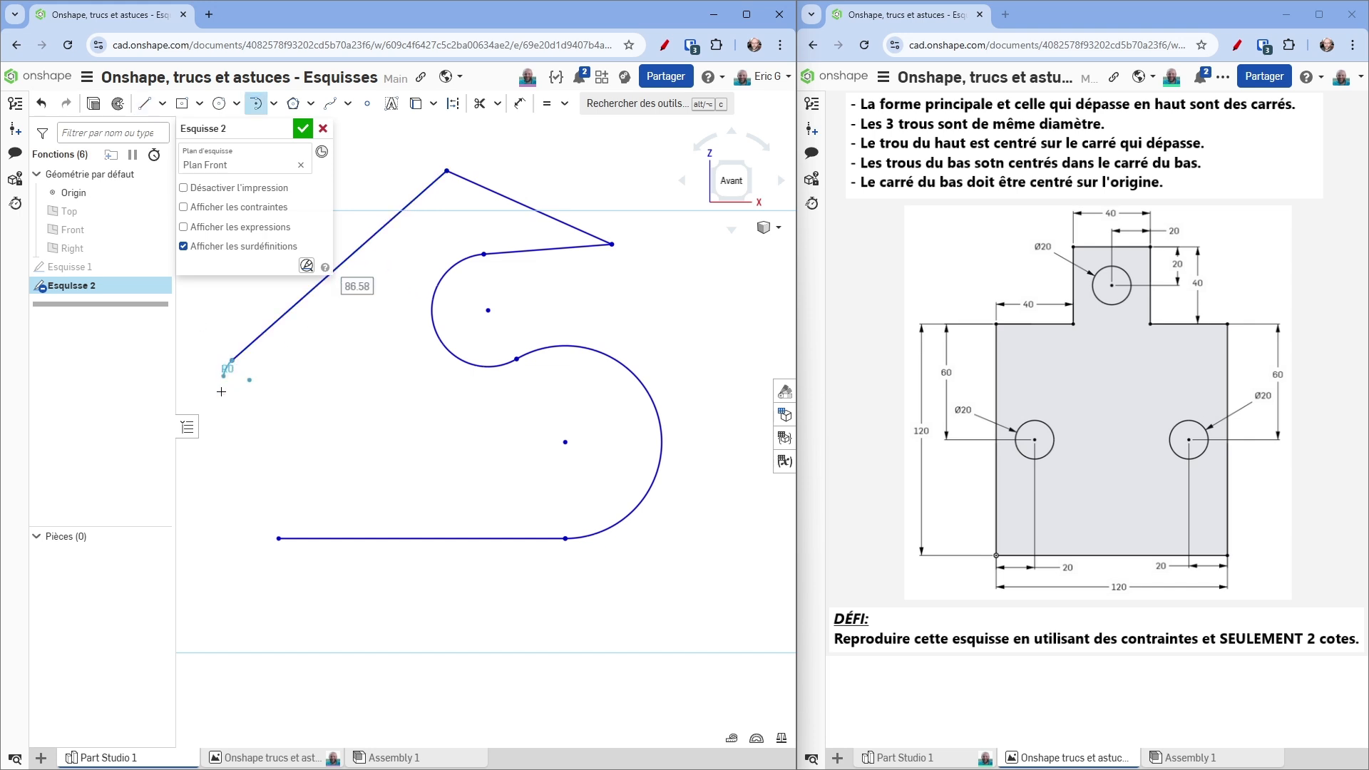
pyautogui.click(278, 539)
pyautogui.moveTo(314, 510); pyautogui.dragTo(382, 508, button='middle')
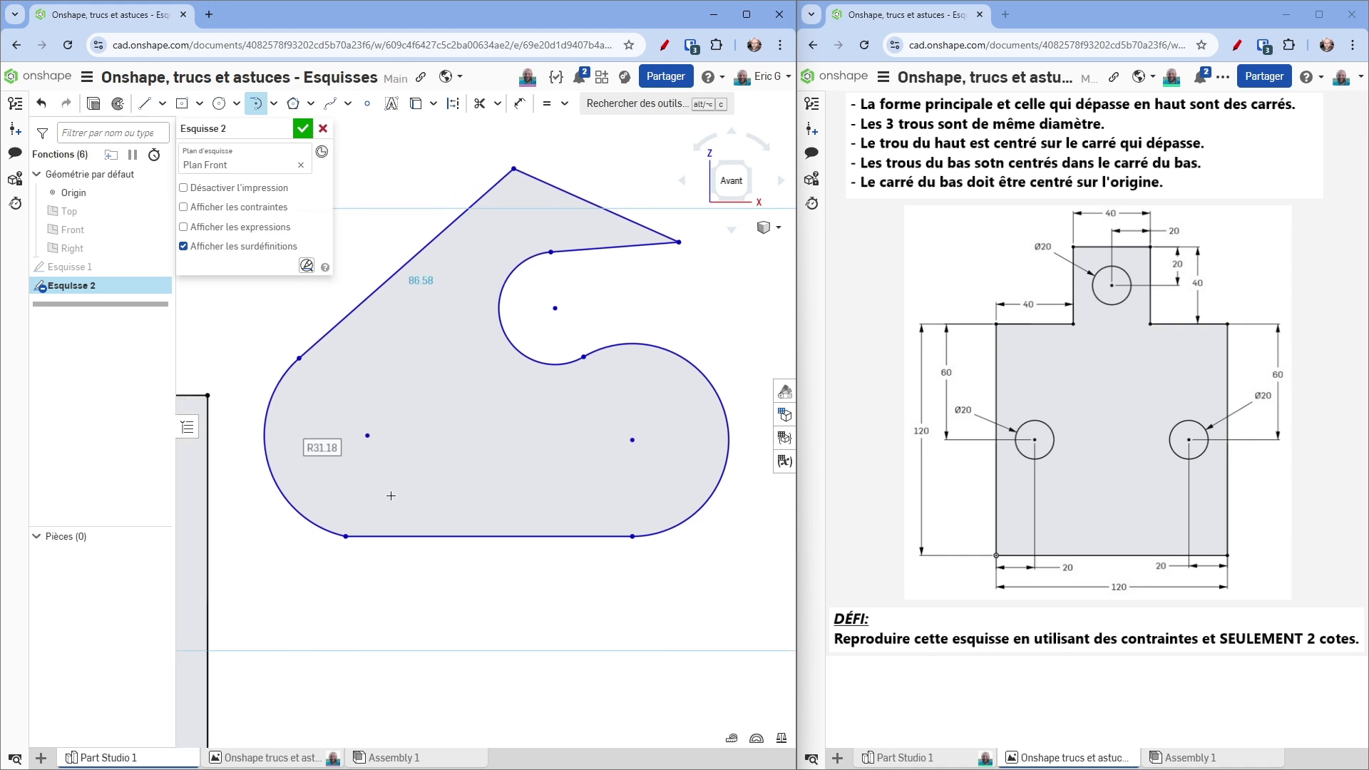
pyautogui.press('Escape')
# Step: Apply a Tangent constraint between the closing arc and the profile's horizontal base line
pyautogui.click(564, 104)
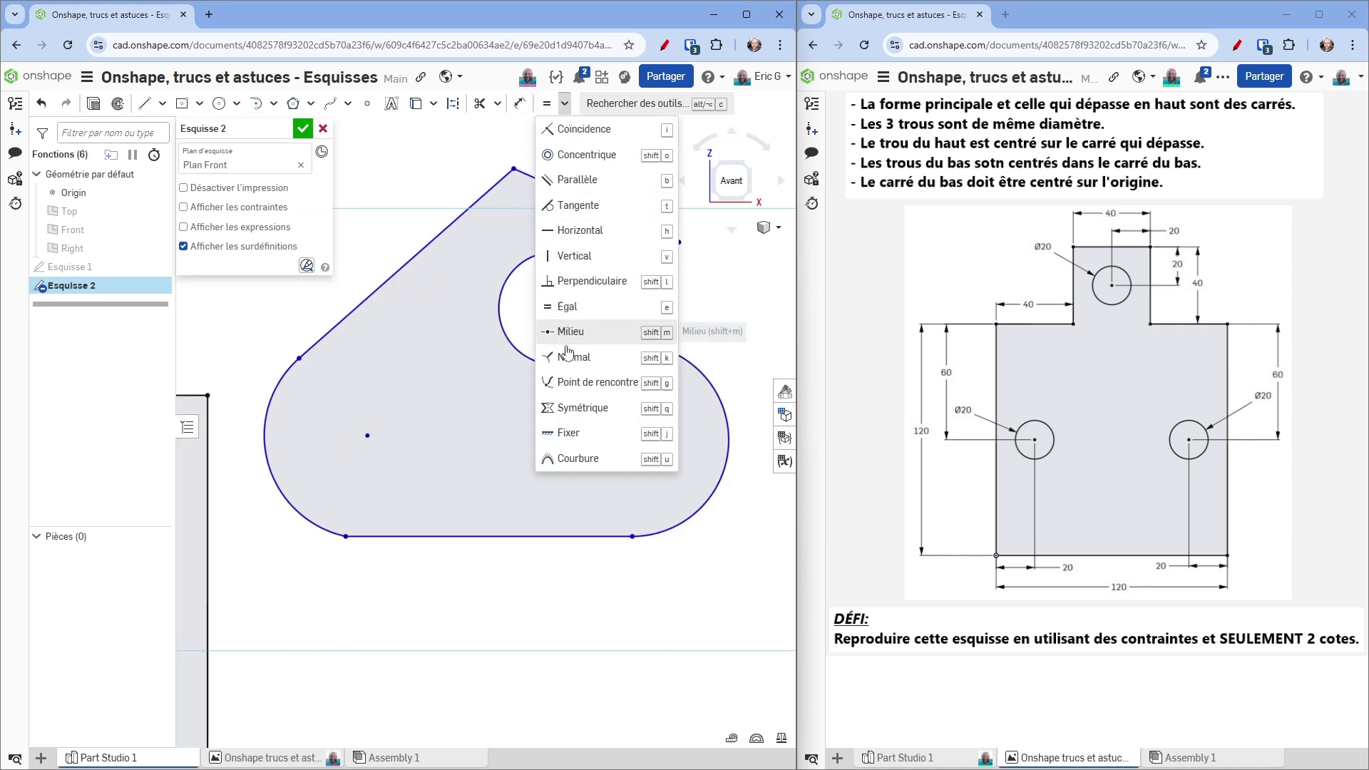
pyautogui.click(577, 205)
pyautogui.click(280, 492)
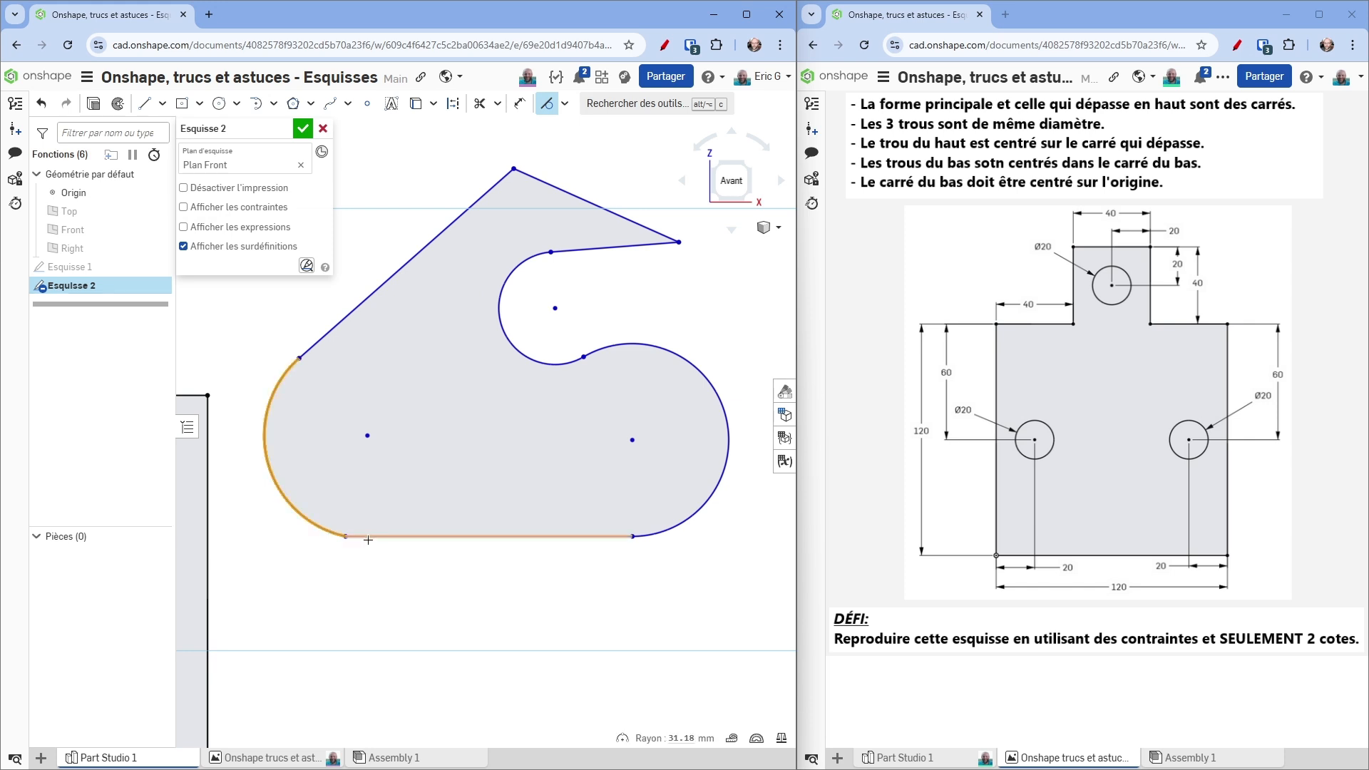
pyautogui.click(369, 537)
# Step: Show the sketch constraints, examine the tangencies on the closing arc, and hide the constraints again
pyautogui.scroll(-2, 396, 621)
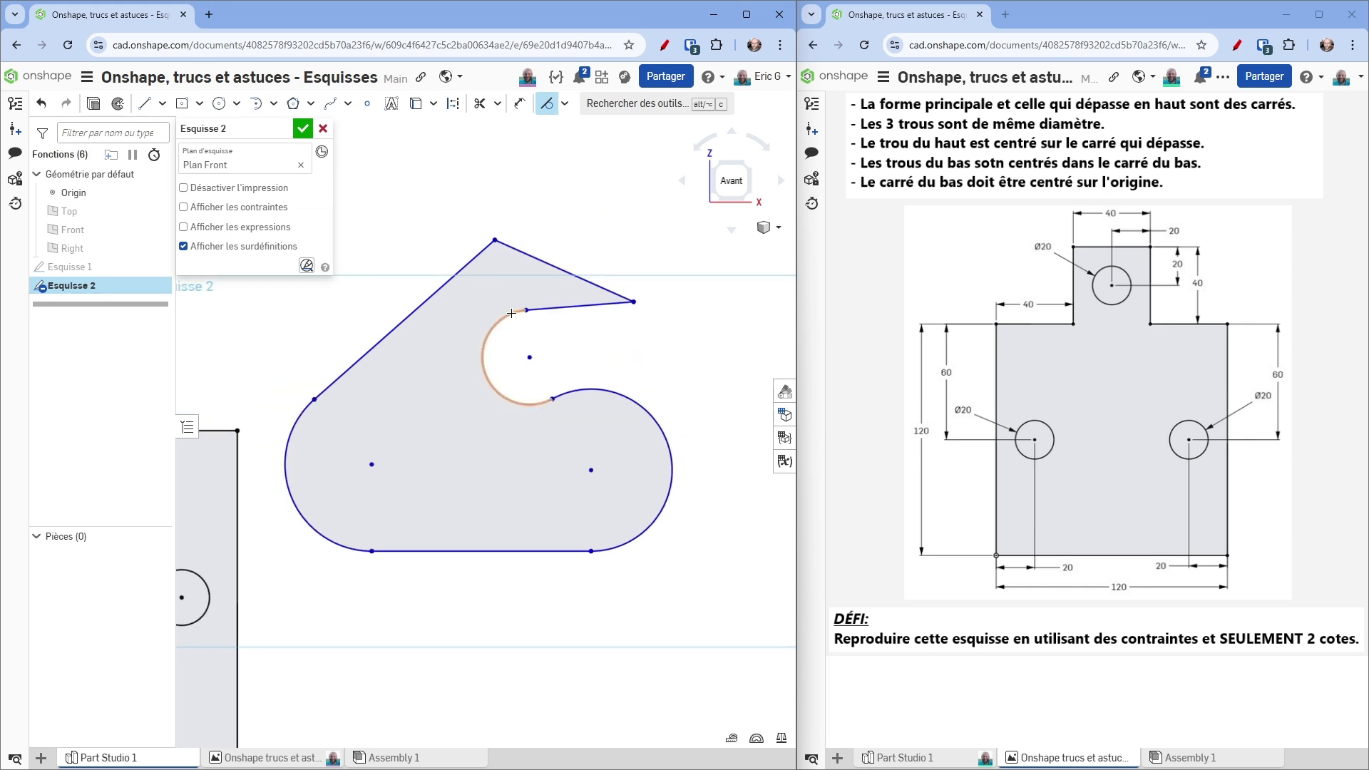
pyautogui.click(242, 209)
pyautogui.scroll(-1, 423, 417)
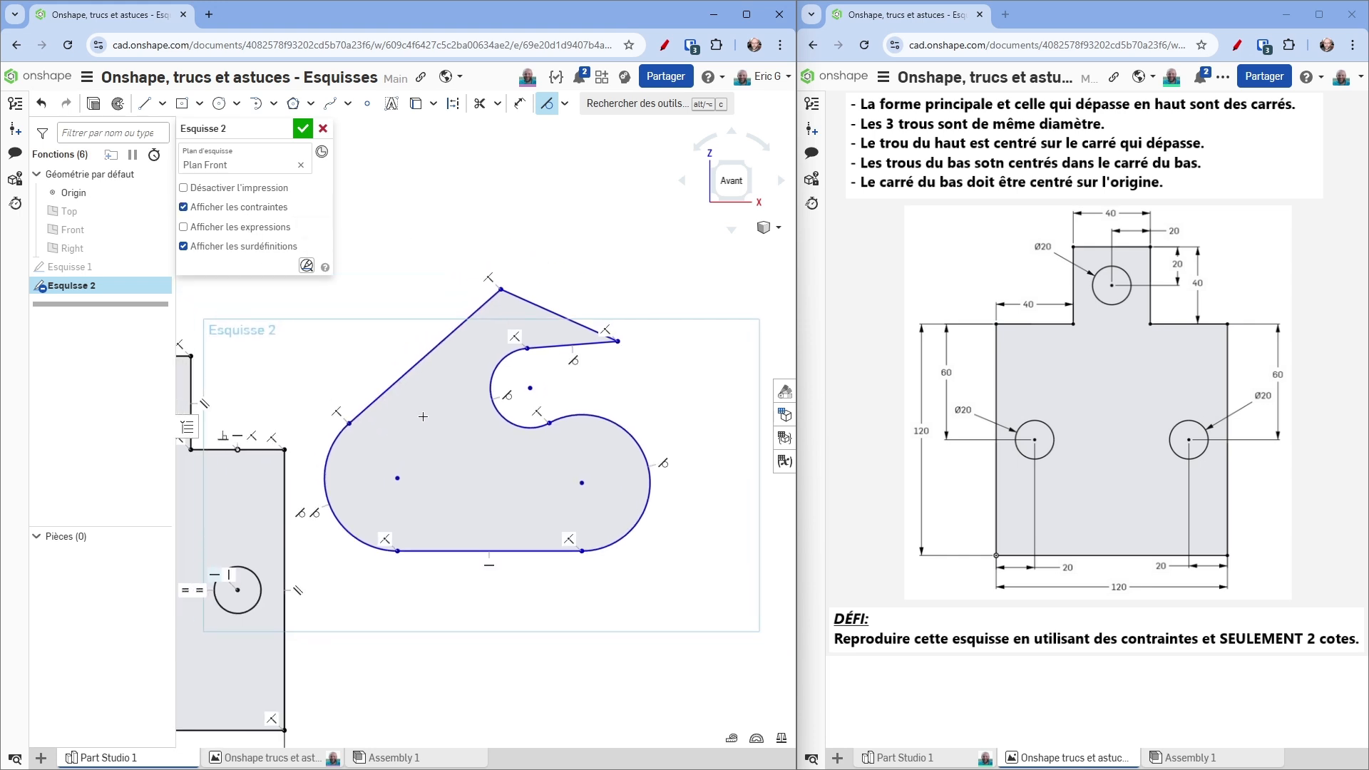
pyautogui.press('Escape')
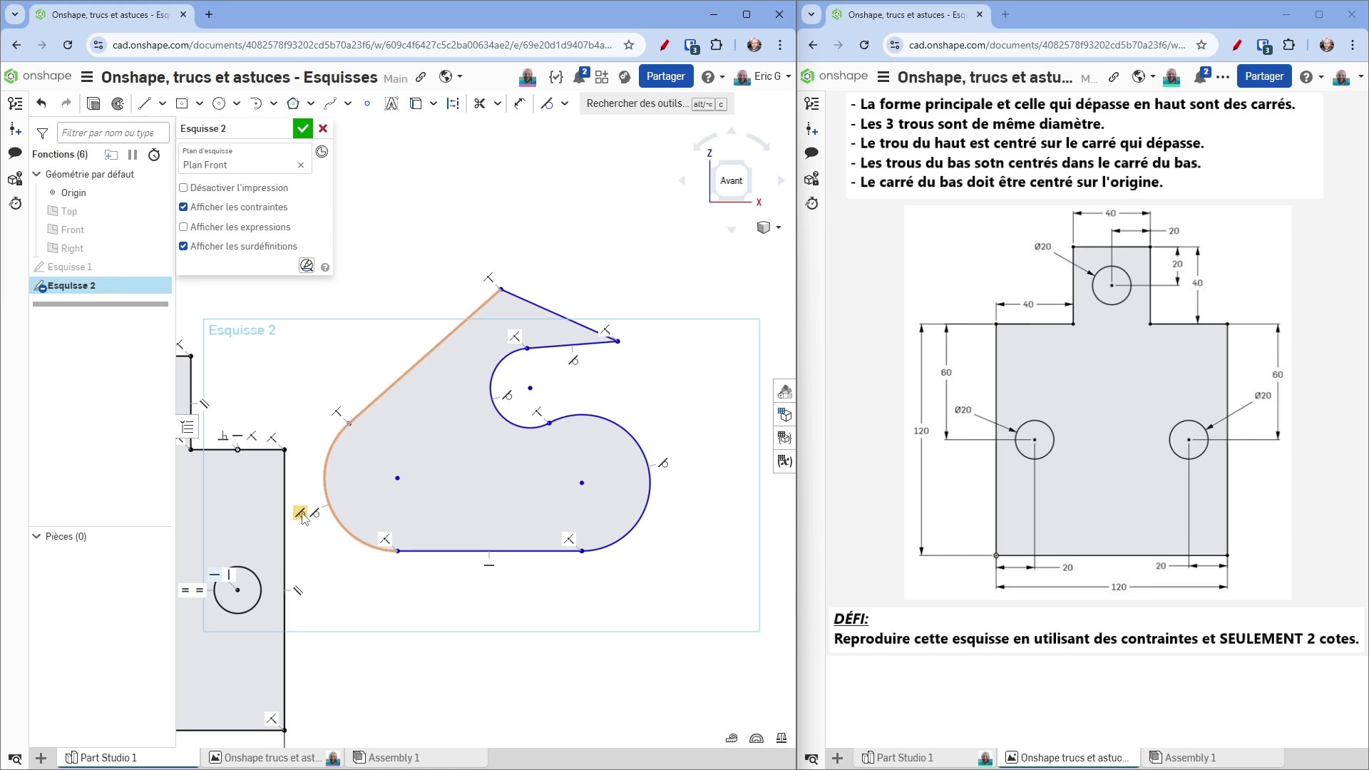
pyautogui.click(266, 212)
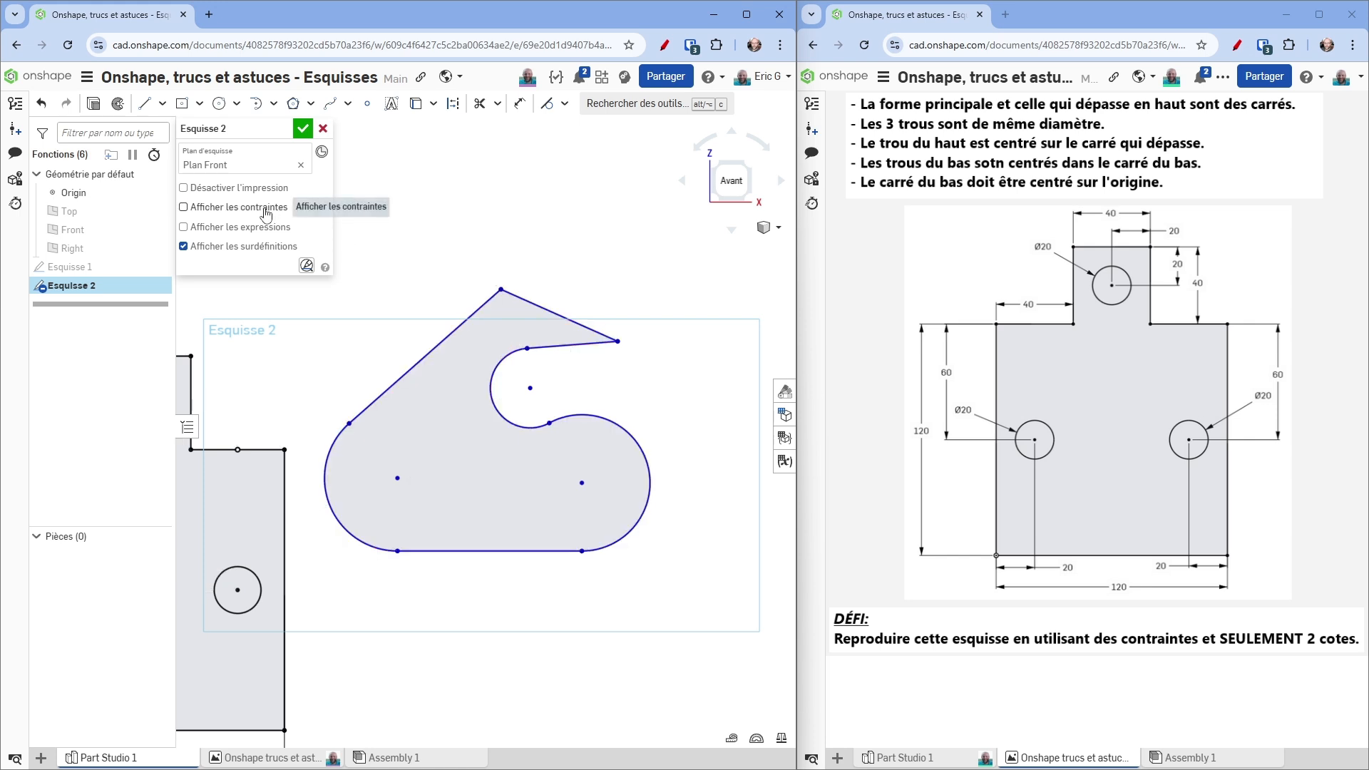
# Step: Delete the whole closed line-and-arc profile beside the outline
pyautogui.moveTo(668, 251)
pyautogui.mouseDown()
pyautogui.moveTo(532, 514)
pyautogui.moveTo(332, 597)
pyautogui.mouseUp()
pyautogui.press('Delete')
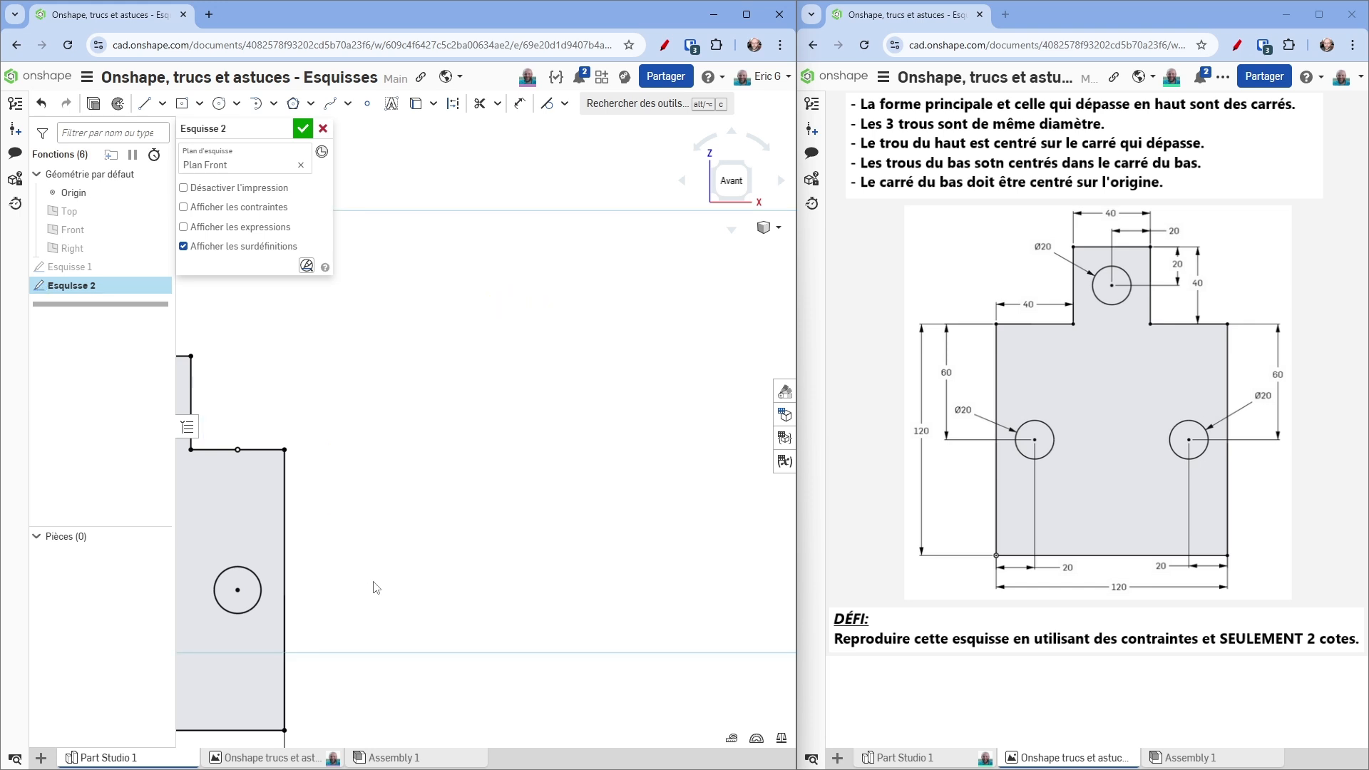
pyautogui.press('f')
pyautogui.hotkey('ctrl', 'a')
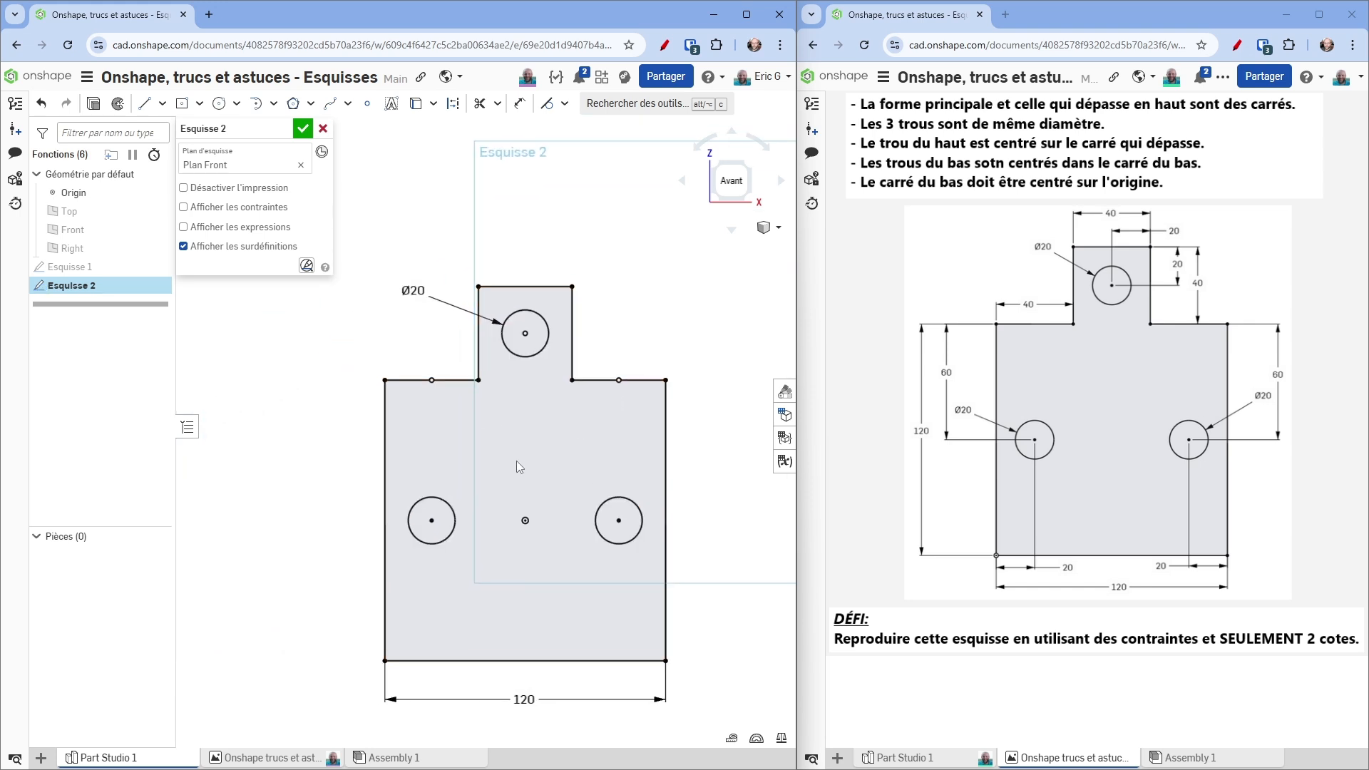
pyautogui.moveTo(517, 461); pyautogui.dragTo(502, 425, button='middle')
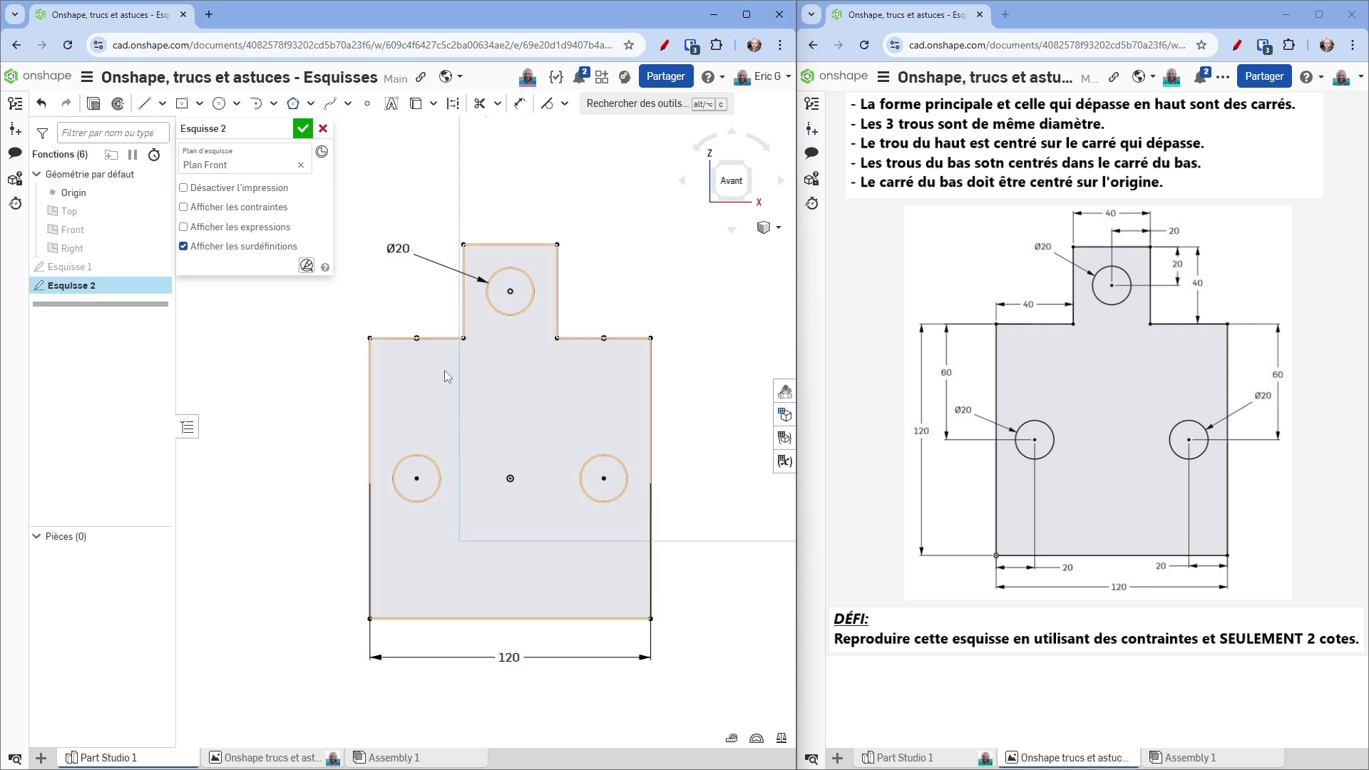
pyautogui.press('space')
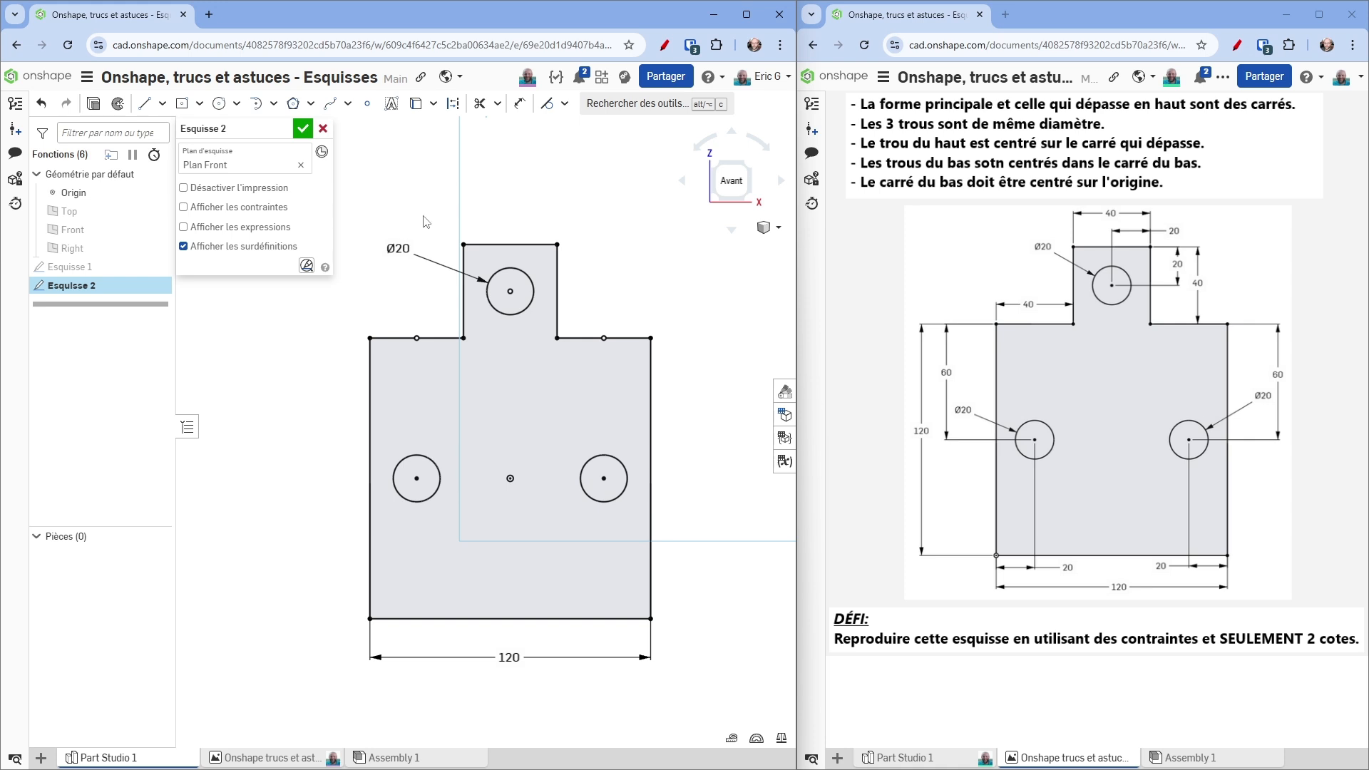
# Step: Set the top hole's diameter with the expression 120/6
pyautogui.doubleClick(396, 247)
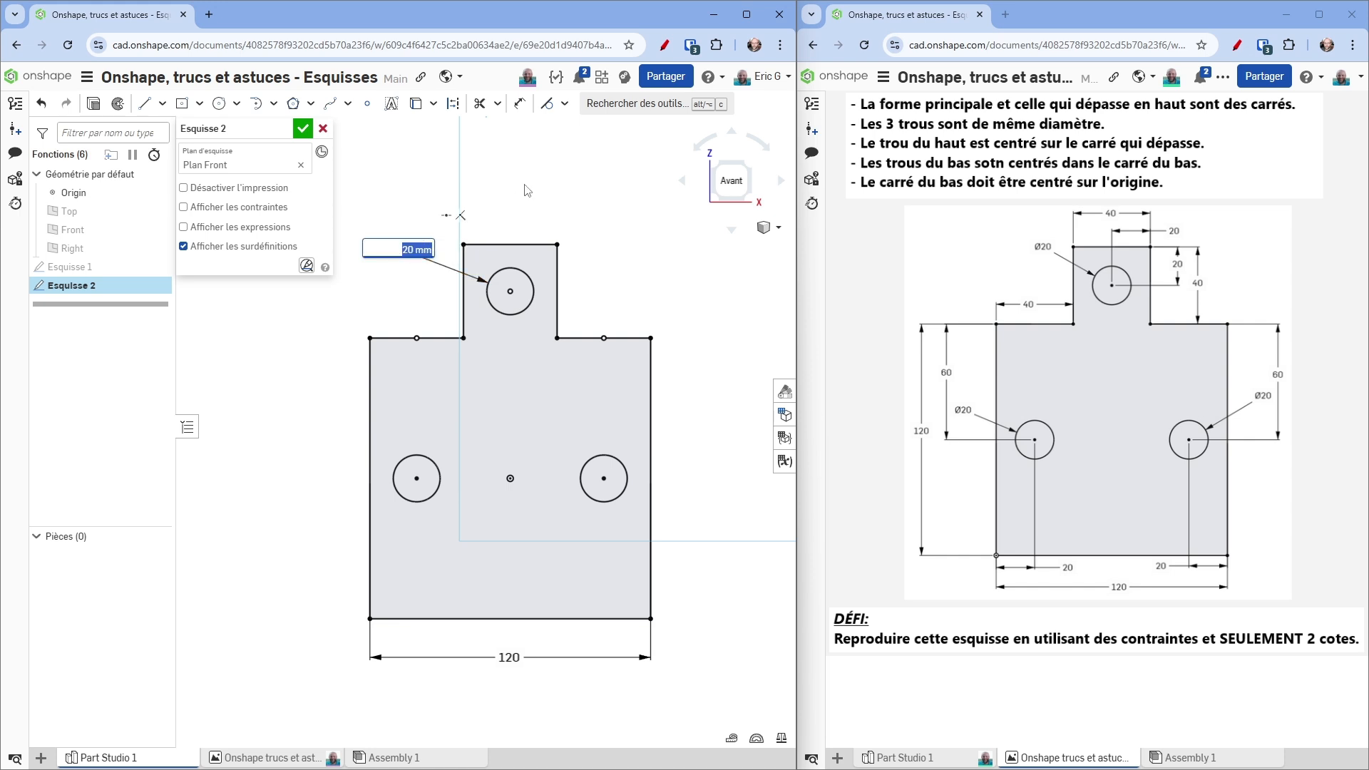
pyautogui.write('120/6')
pyautogui.press('Return')
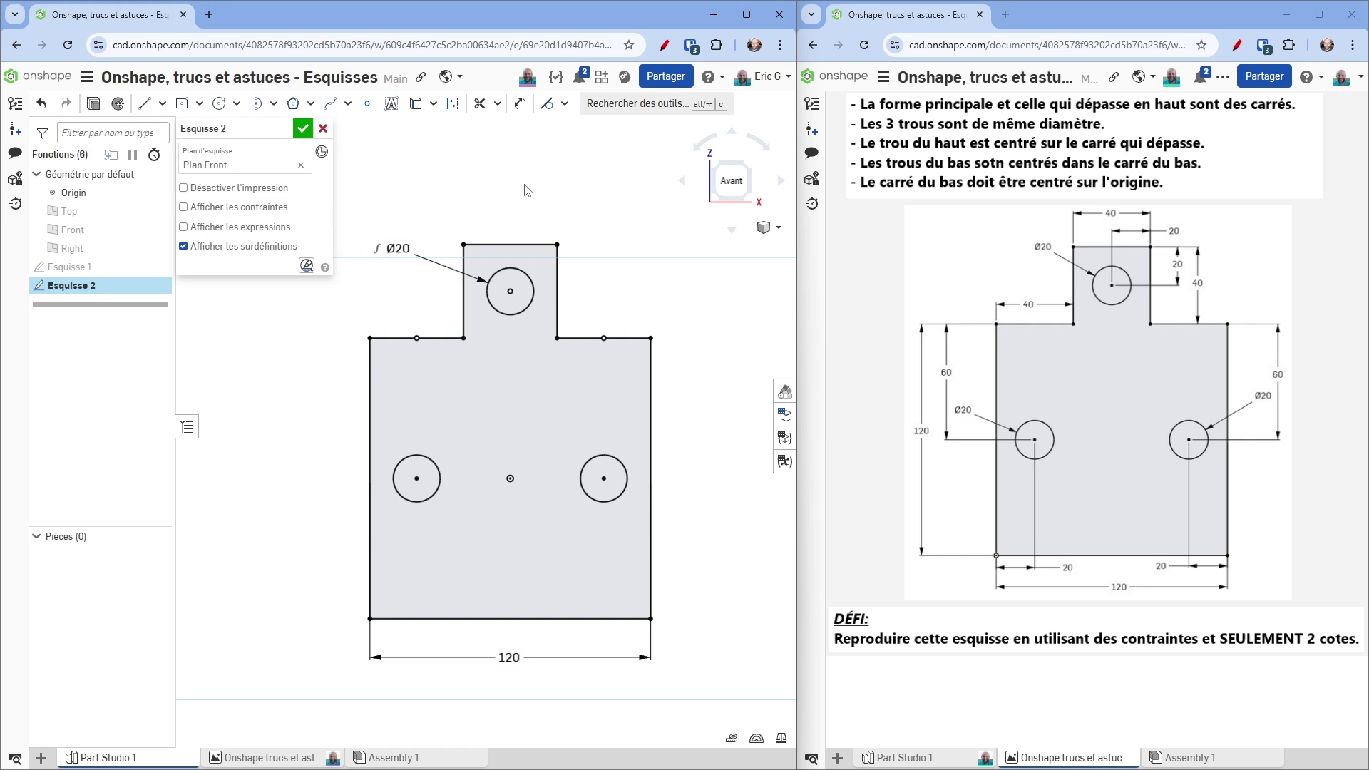
# Step: Try mixed units in the top hole's diameter expression by entering 120in/6mm
pyautogui.doubleClick(398, 248)
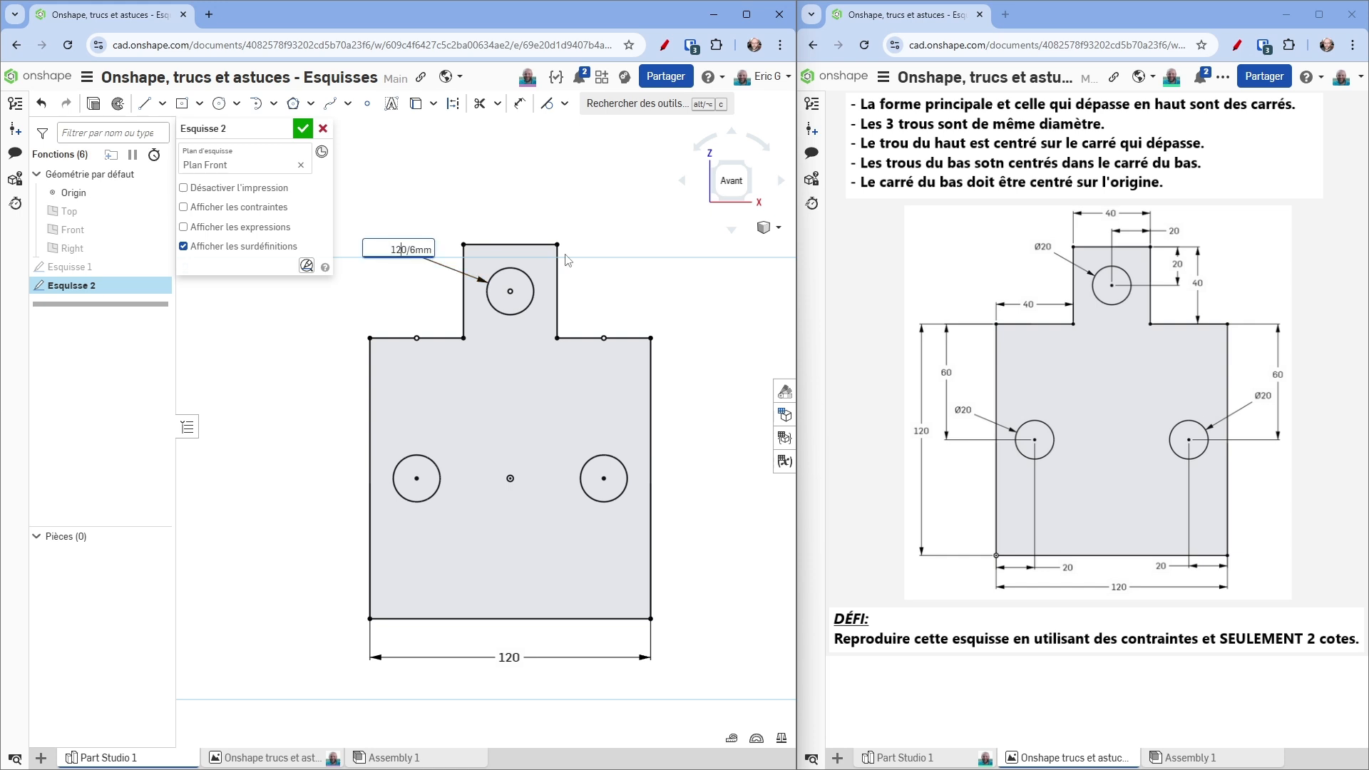
pyautogui.write('in')
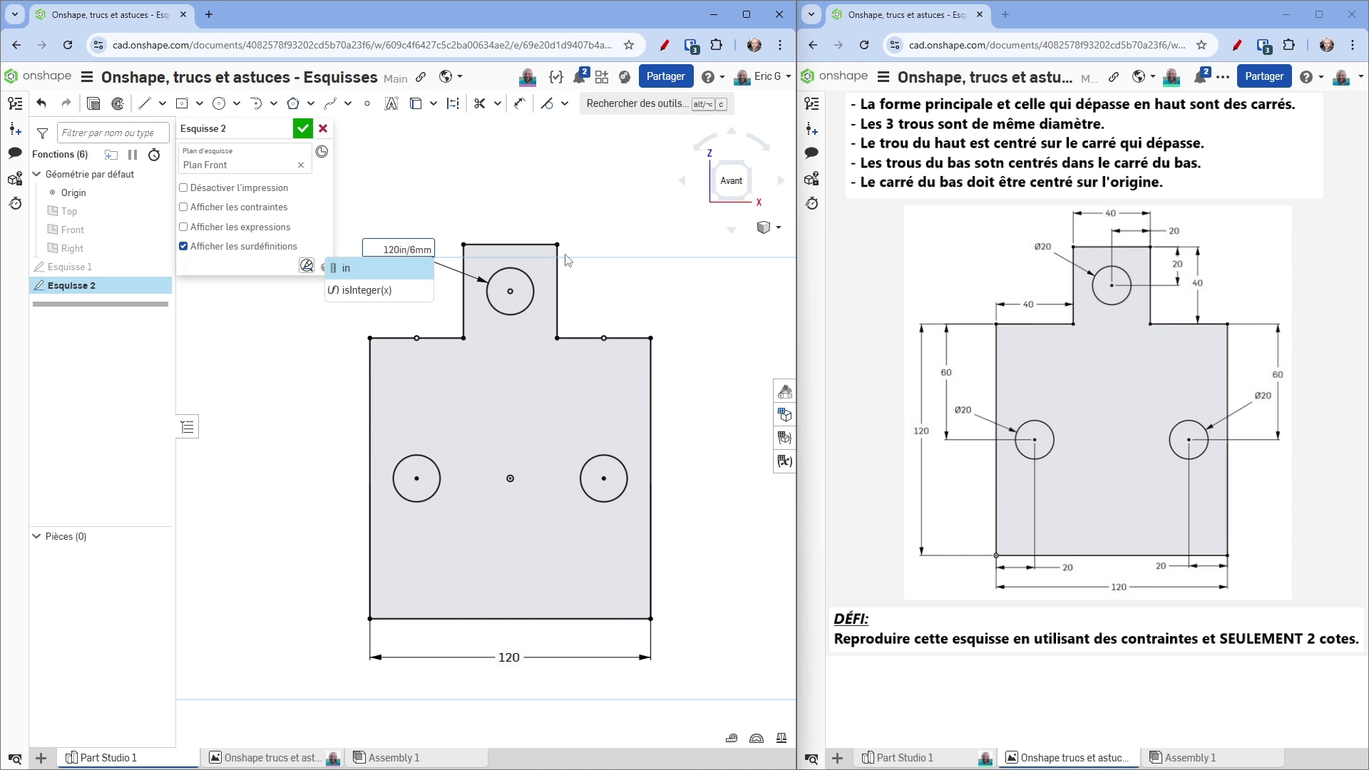
pyautogui.press('BackSpace')
pyautogui.press('BackSpace')
pyautogui.press('BackSpace')
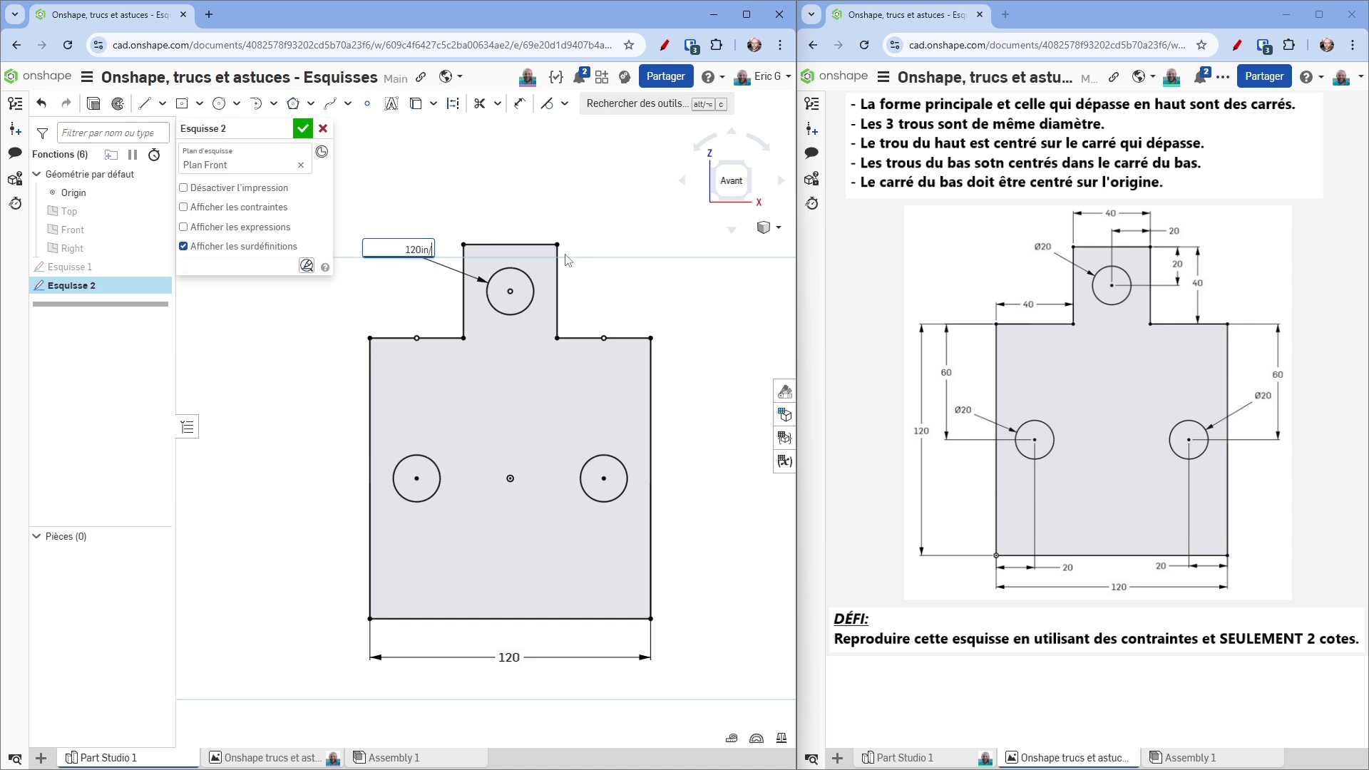
pyautogui.write('6mm')
pyautogui.press('Return')
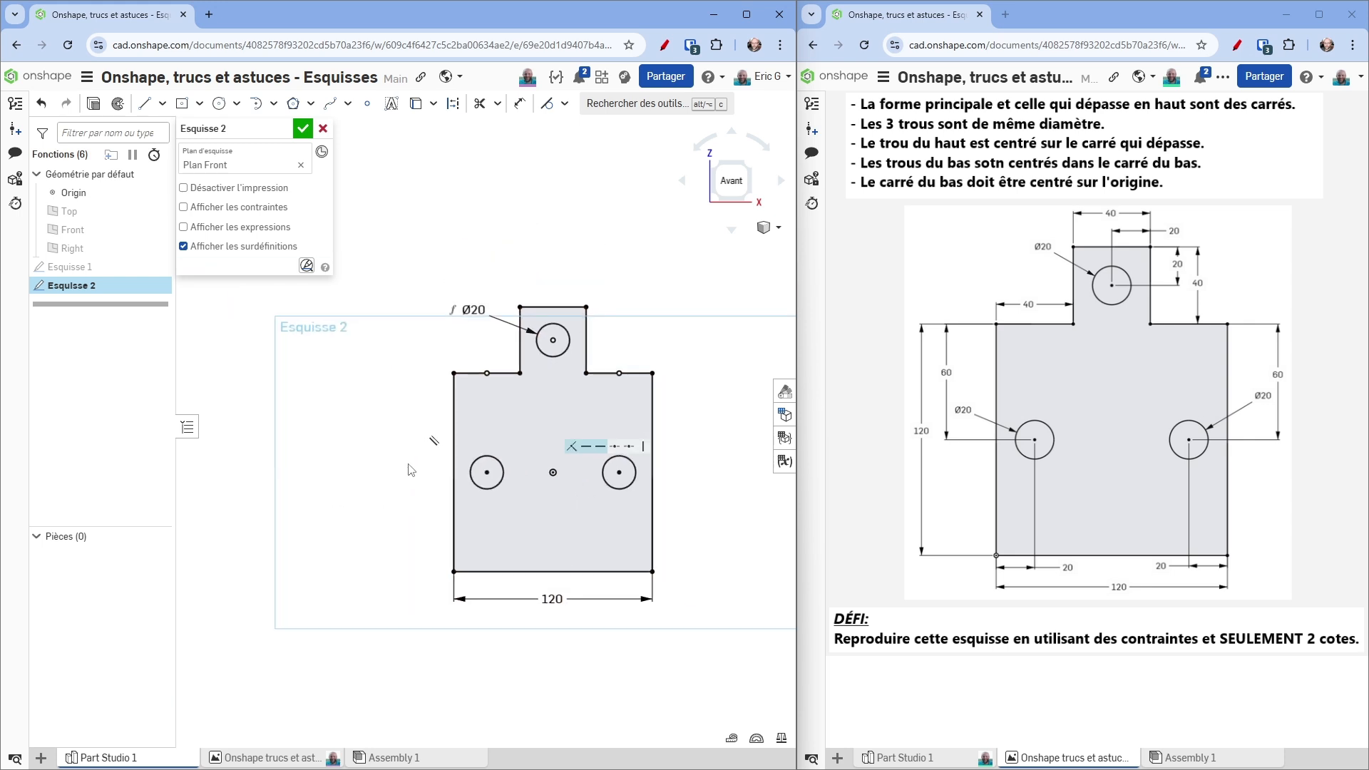
# Step: Draw a circle about 47 mm in diameter beside the large square and dimension its diameter as 2 in
pyautogui.press('f')
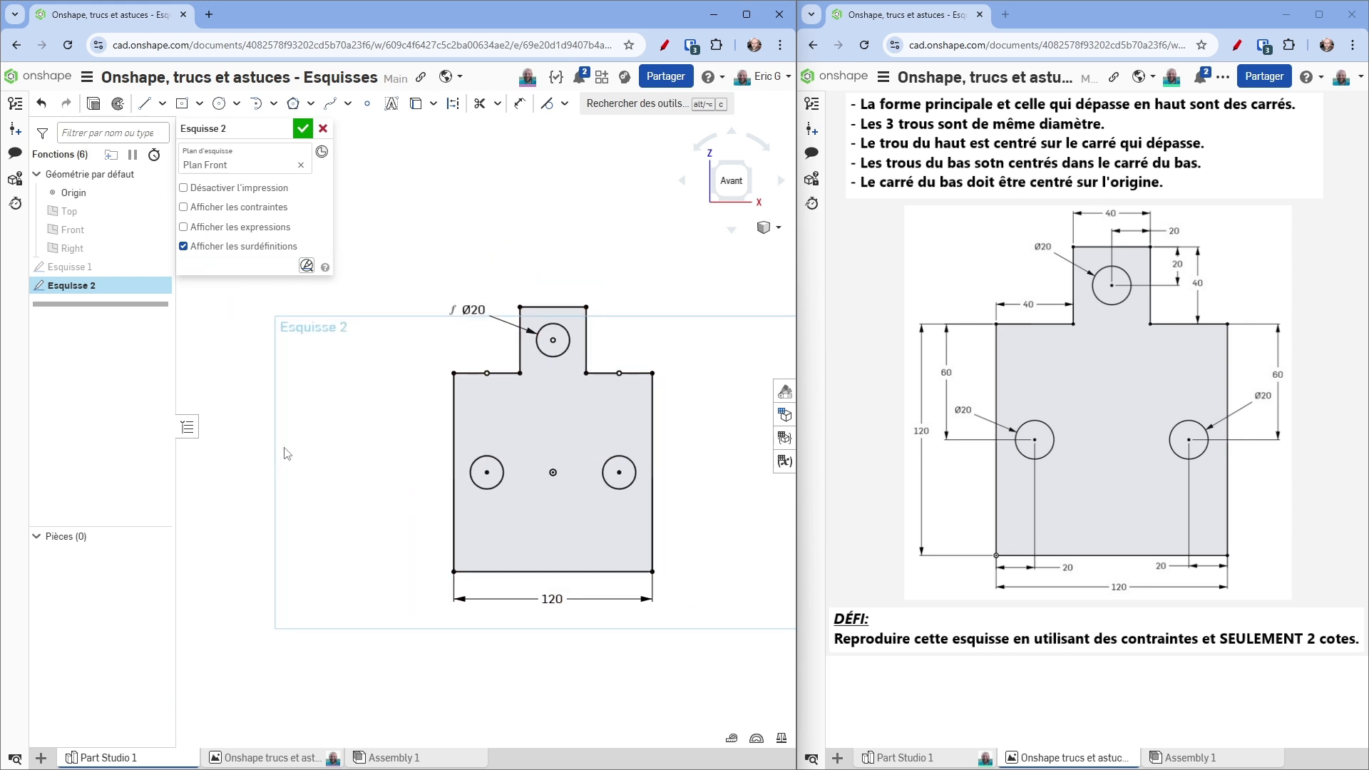
pyautogui.click(219, 104)
pyautogui.click(319, 465)
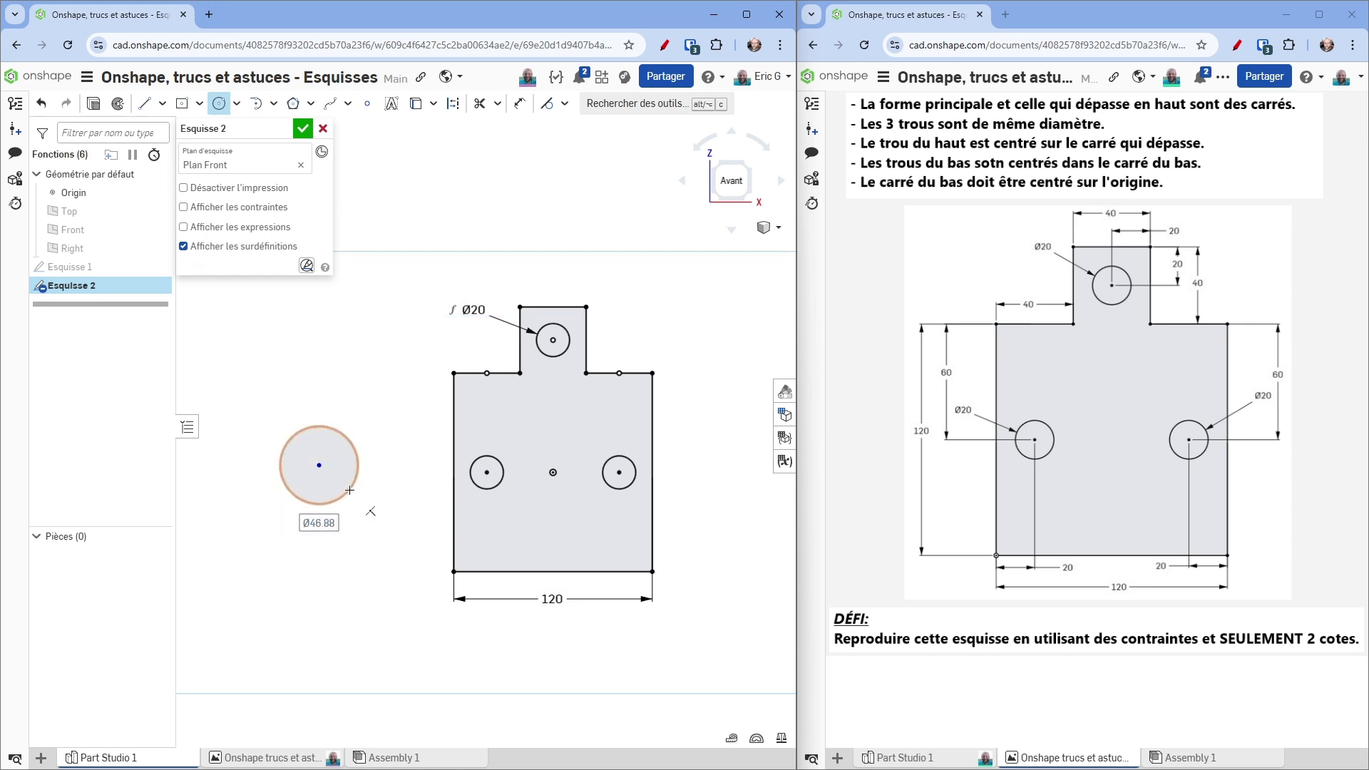
pyautogui.click(521, 112)
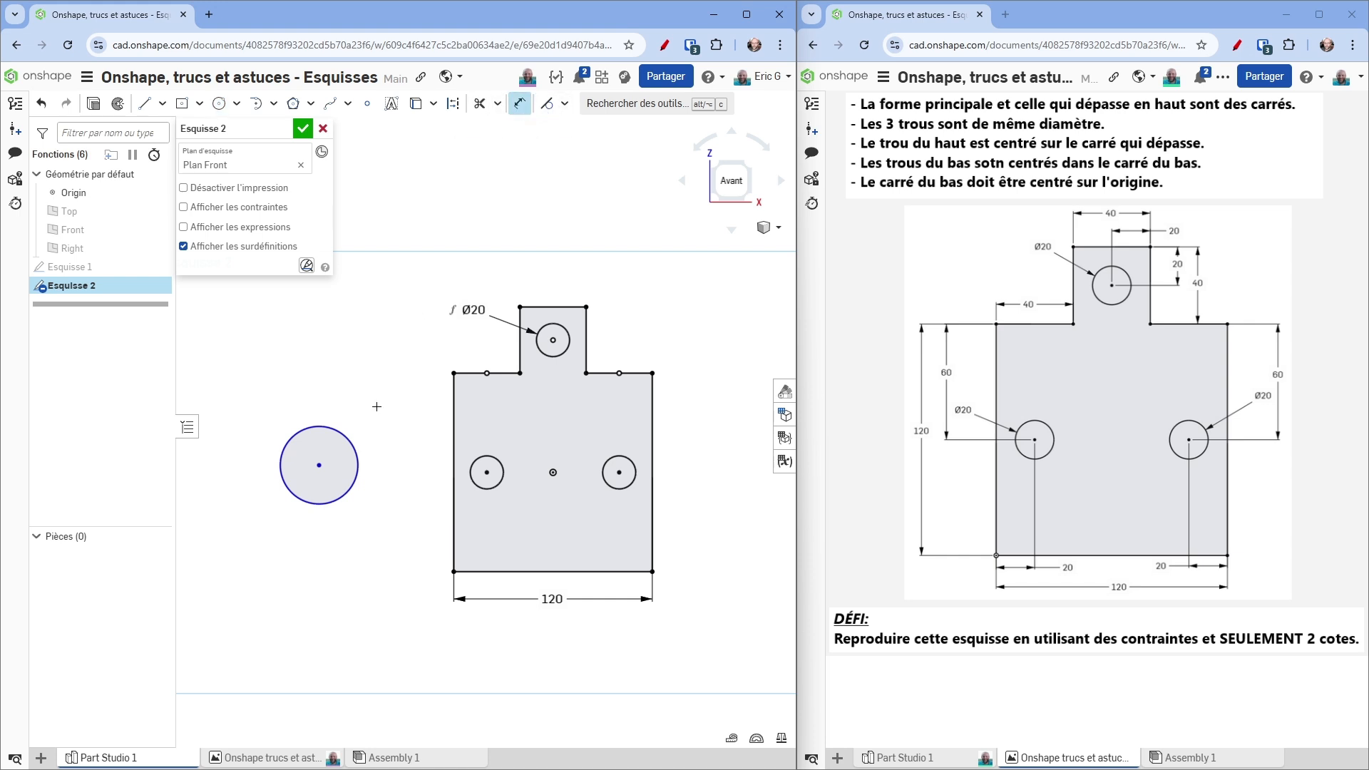
pyautogui.click(347, 437)
pyautogui.click(386, 397)
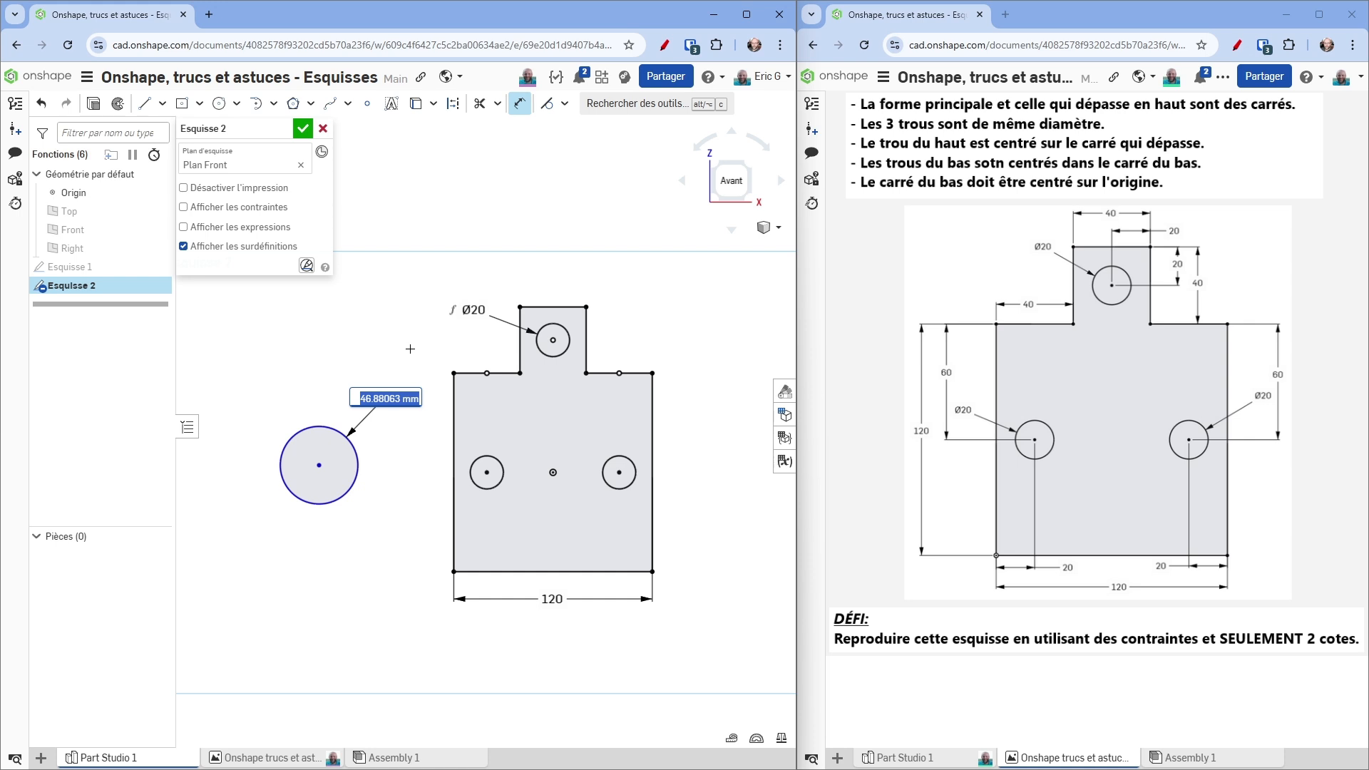
pyautogui.write('2in')
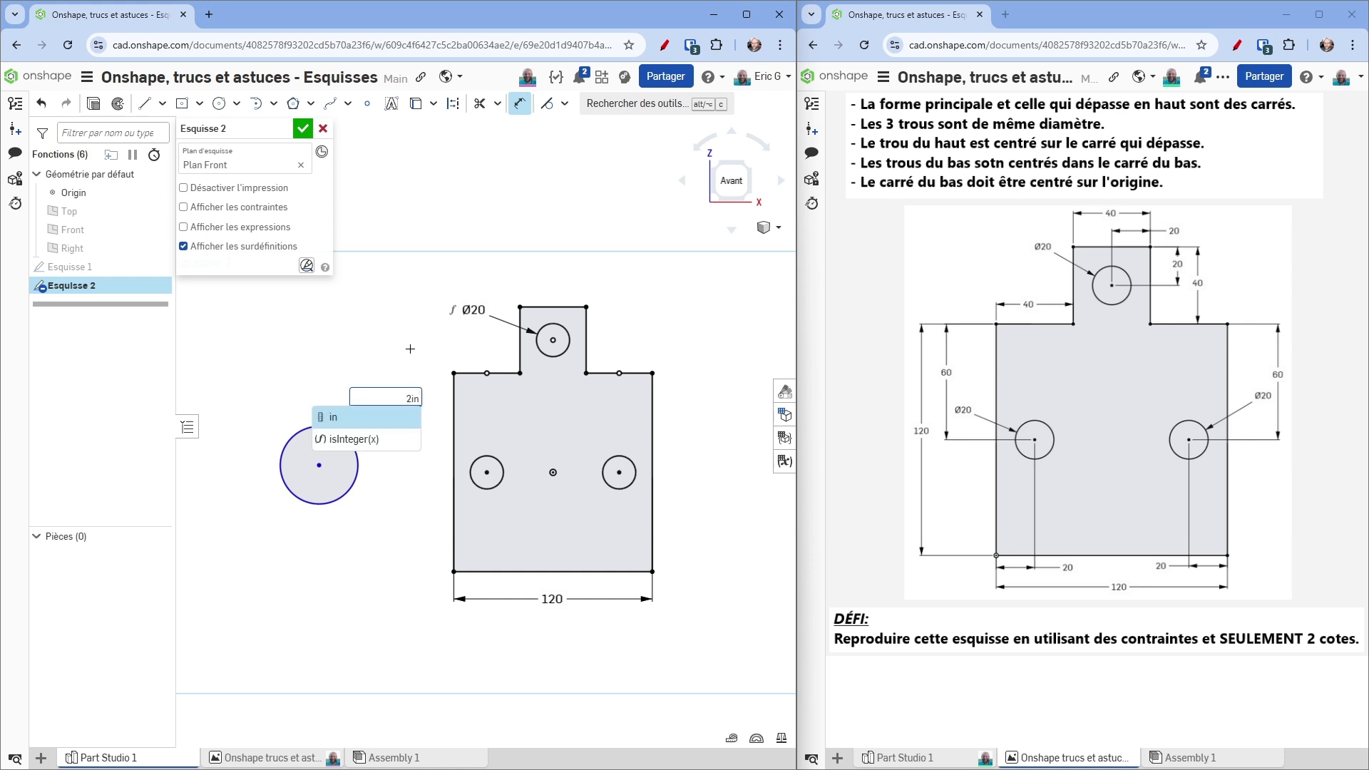
pyautogui.press('Return')
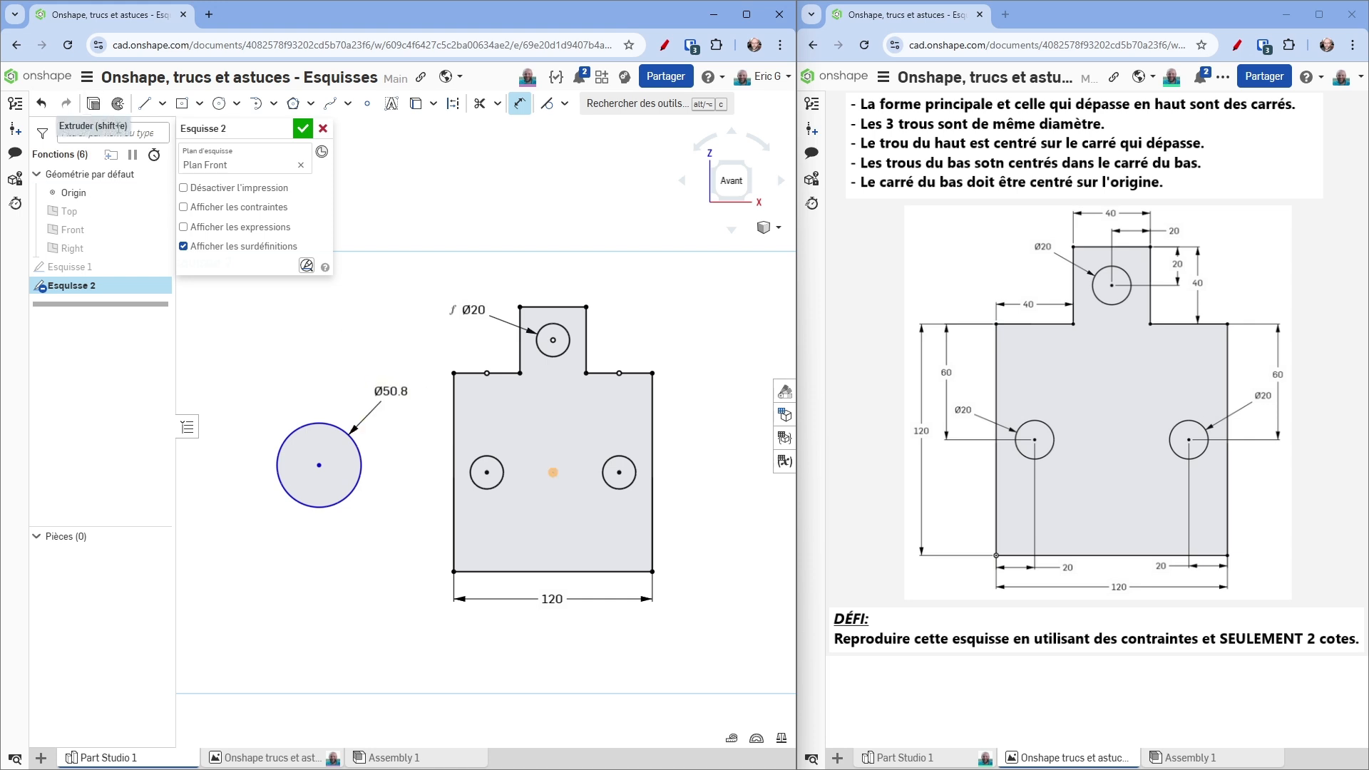
pyautogui.press('Escape')
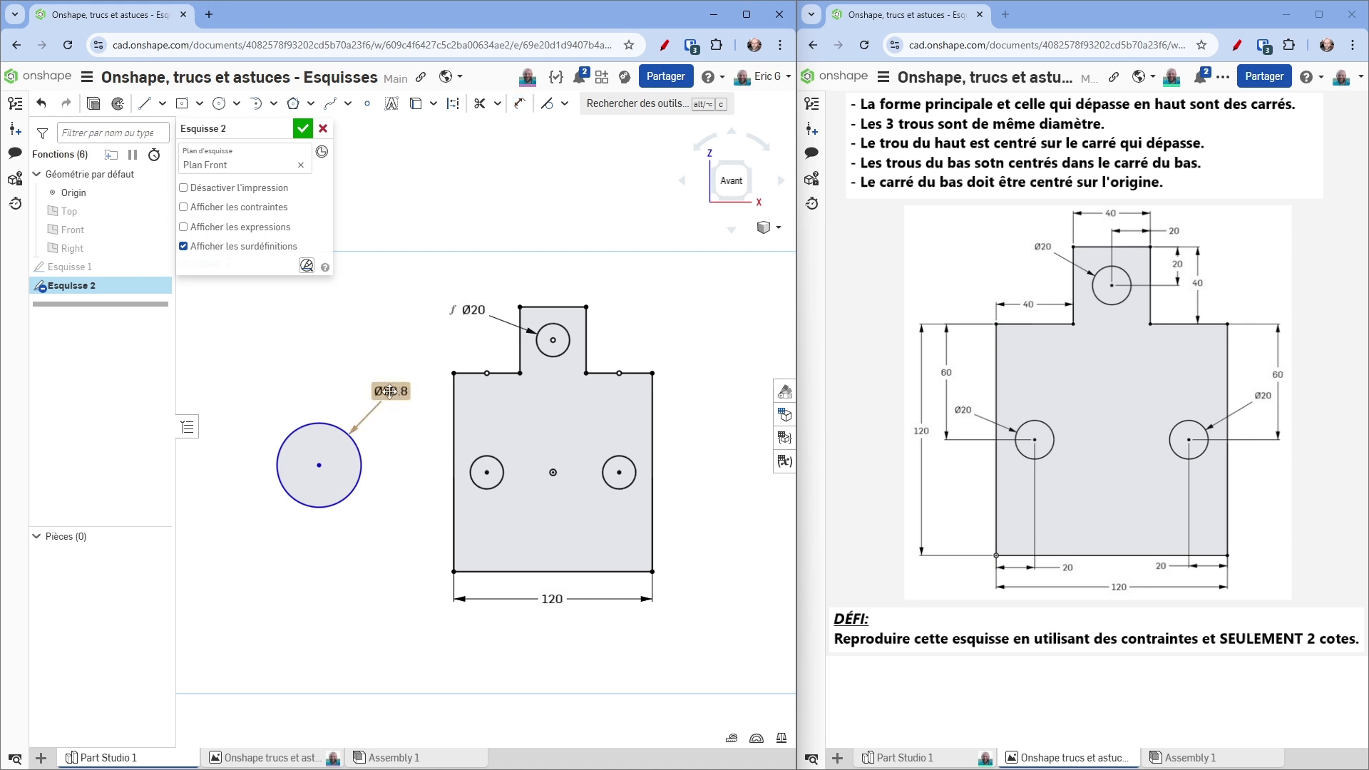
# Step: Open the separate circle's diameter dimension to inspect its entered unit, close it unchanged, and delete the circle
pyautogui.doubleClick(393, 393)
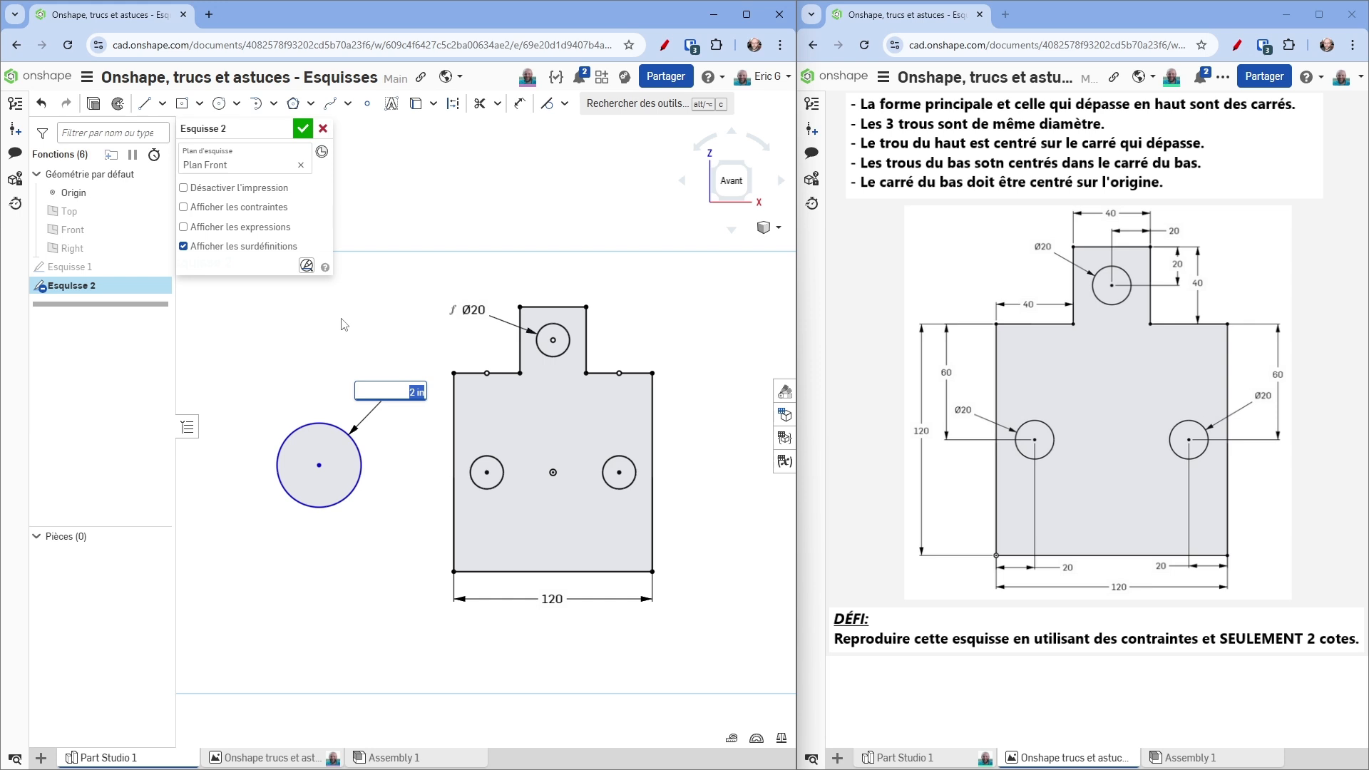
pyautogui.press('Escape')
pyautogui.click(285, 503)
pyautogui.press('Delete')
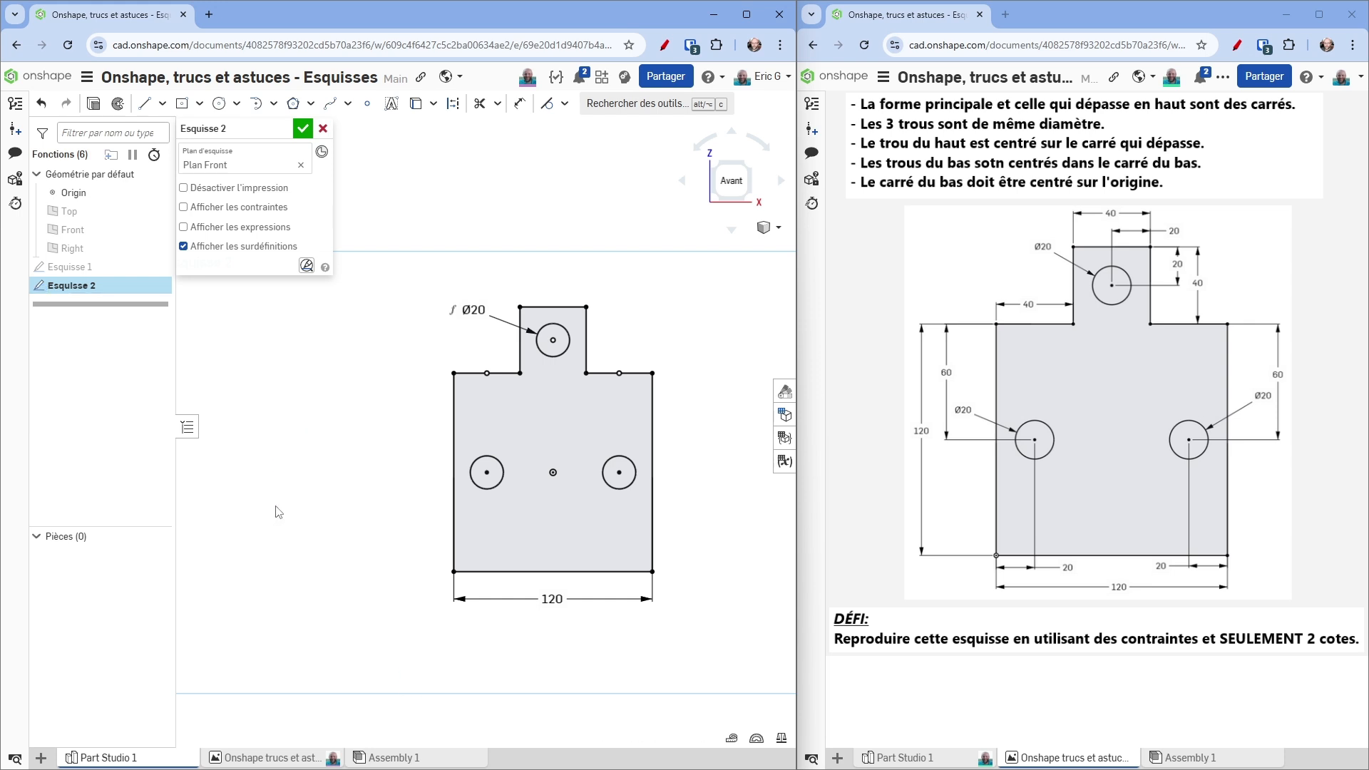
# Step: Accept Esquisse 2 and fit the finished sketch in the view
pyautogui.click(303, 128)
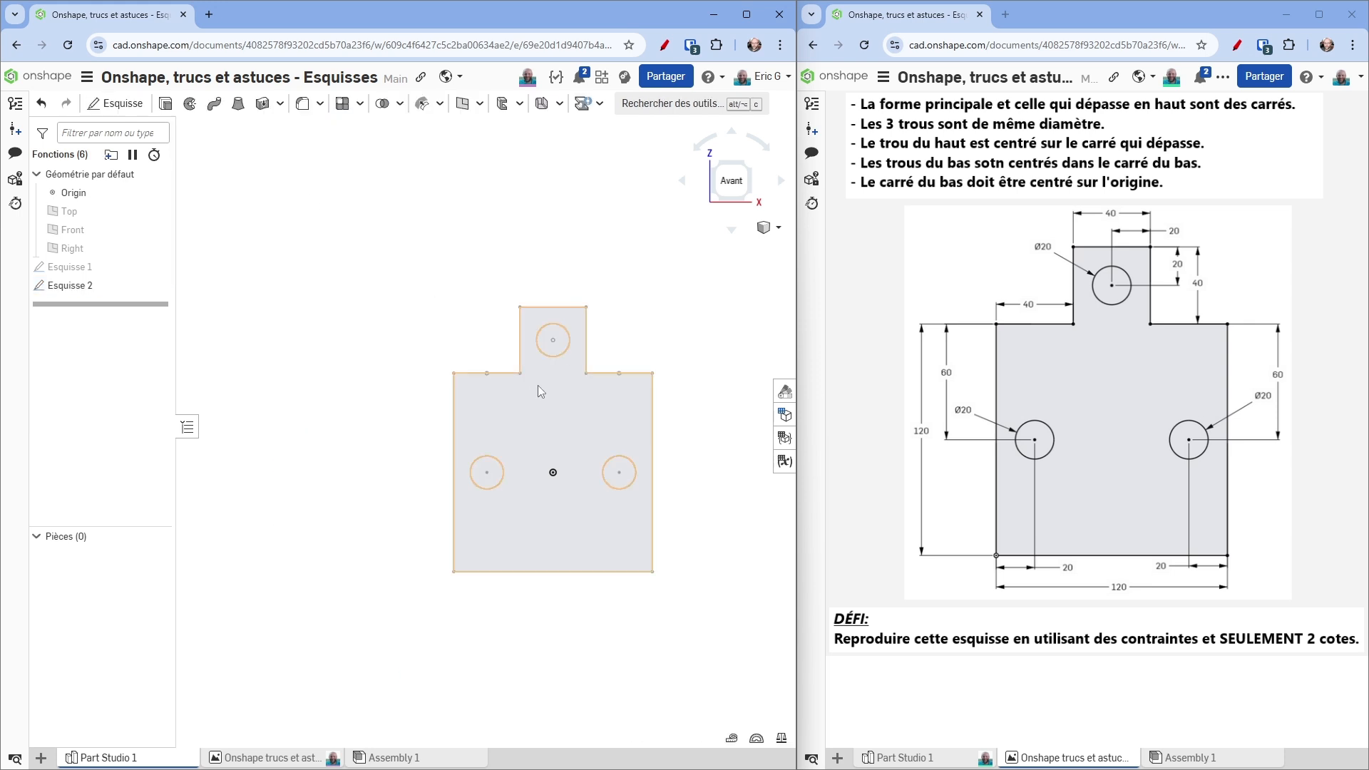
pyautogui.press('f')
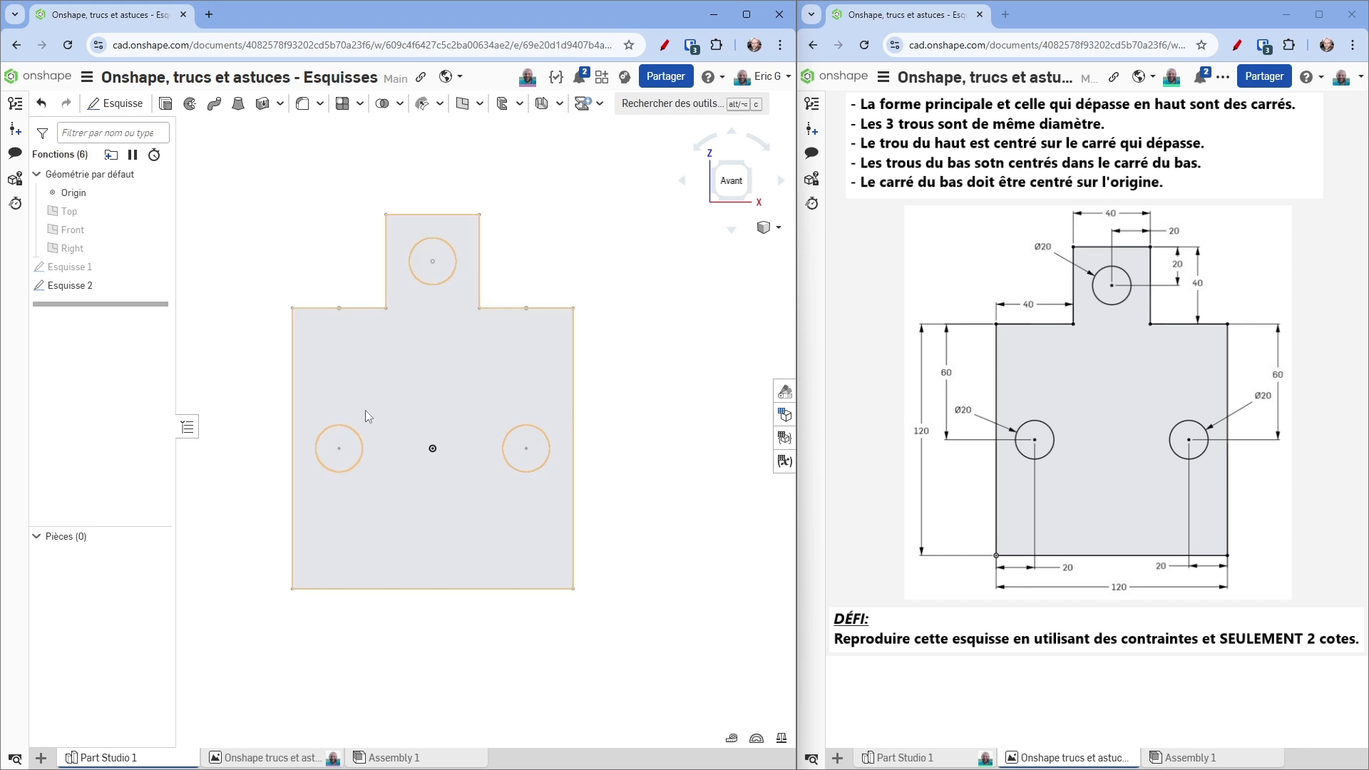